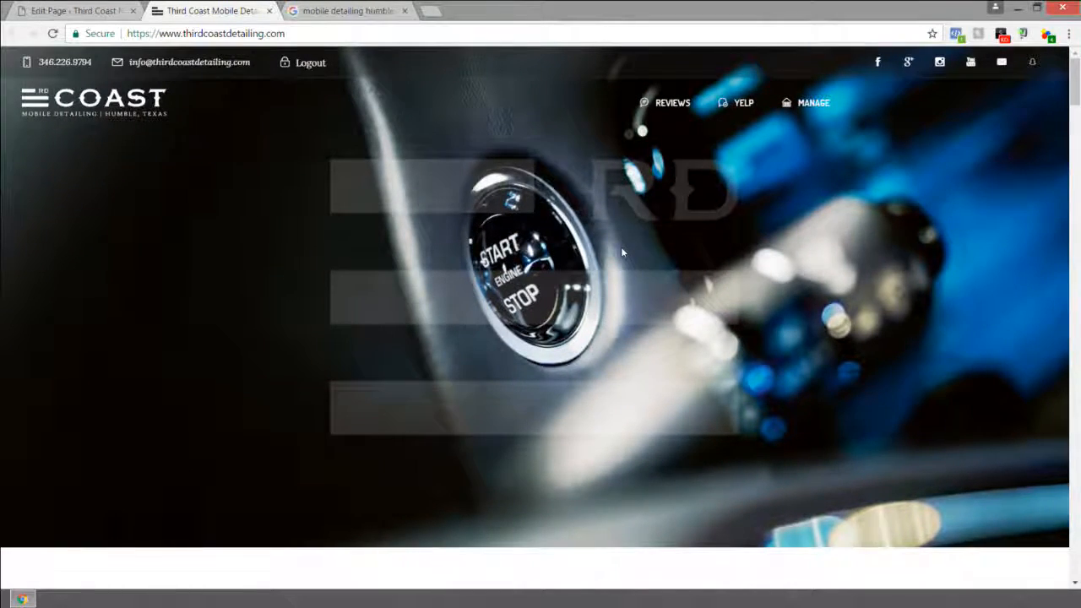
Step: Scroll down the live home page, then return to the top
{"action": "scroll", "coordinate": [622, 251], "scroll_direction": "down", "scroll_amount": 4}
{"action": "scroll", "coordinate": [623, 252], "scroll_direction": "down", "scroll_amount": 8}
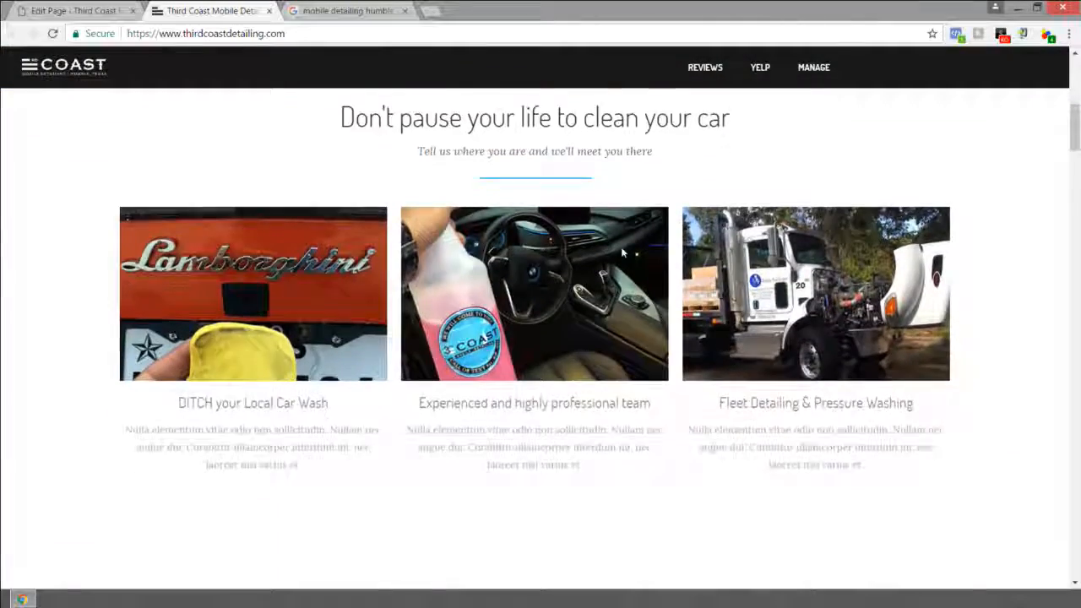
{"action": "scroll", "coordinate": [623, 251], "scroll_direction": "down", "scroll_amount": 10}
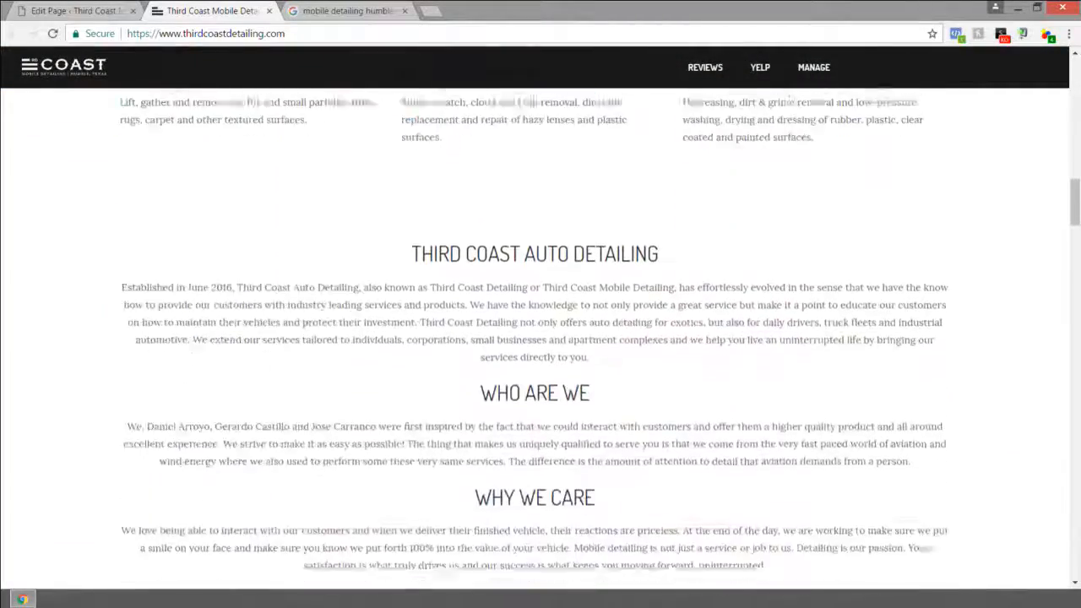
{"action": "scroll", "coordinate": [623, 252], "scroll_direction": "down", "scroll_amount": 10}
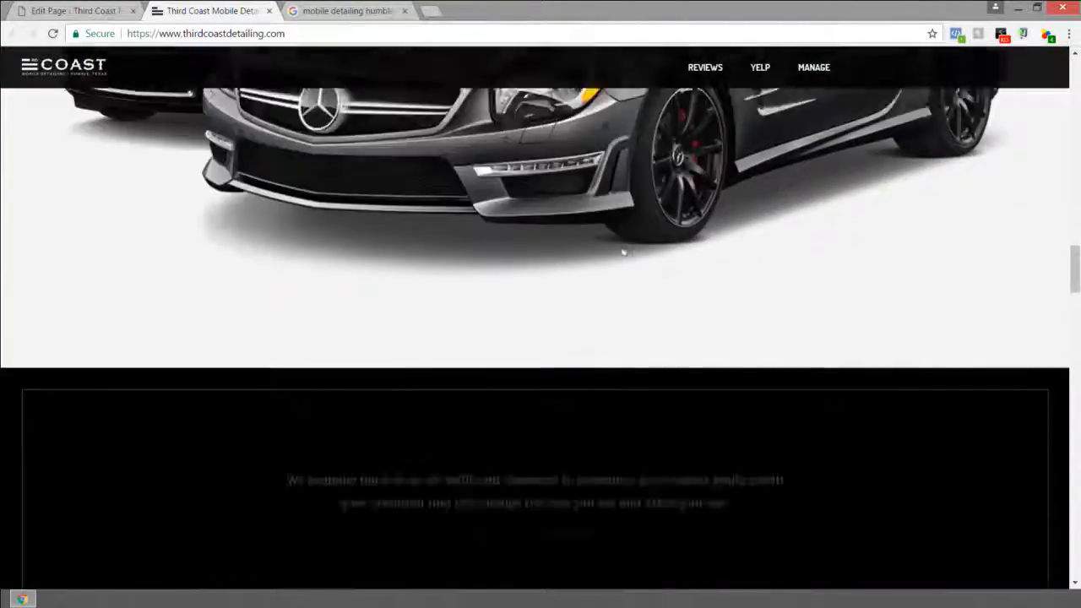
{"action": "scroll", "coordinate": [623, 251], "scroll_direction": "down", "scroll_amount": 10}
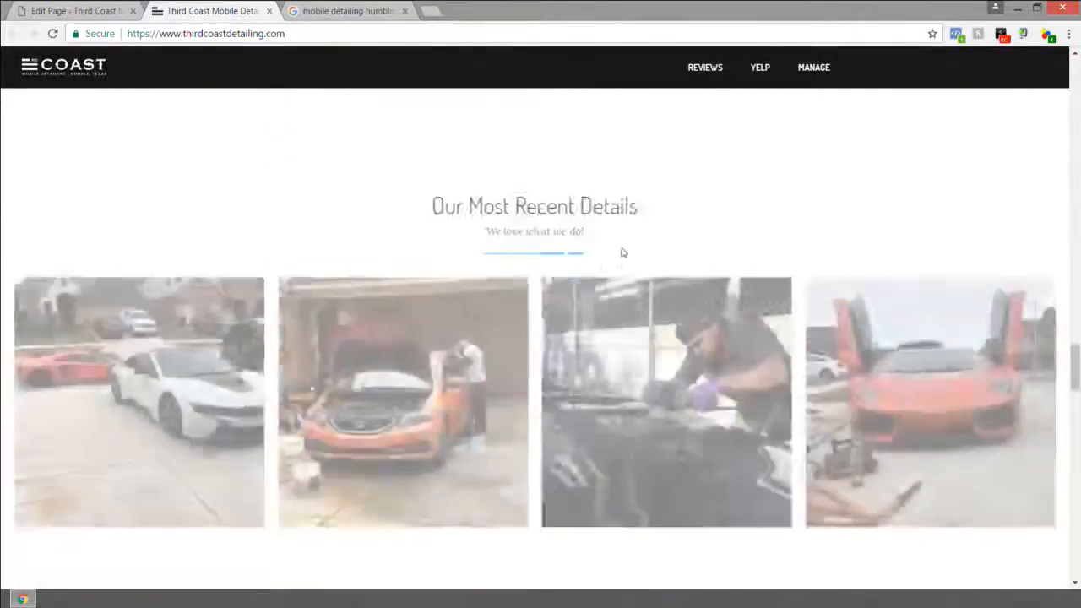
{"action": "scroll", "coordinate": [623, 252], "scroll_direction": "down", "scroll_amount": 10}
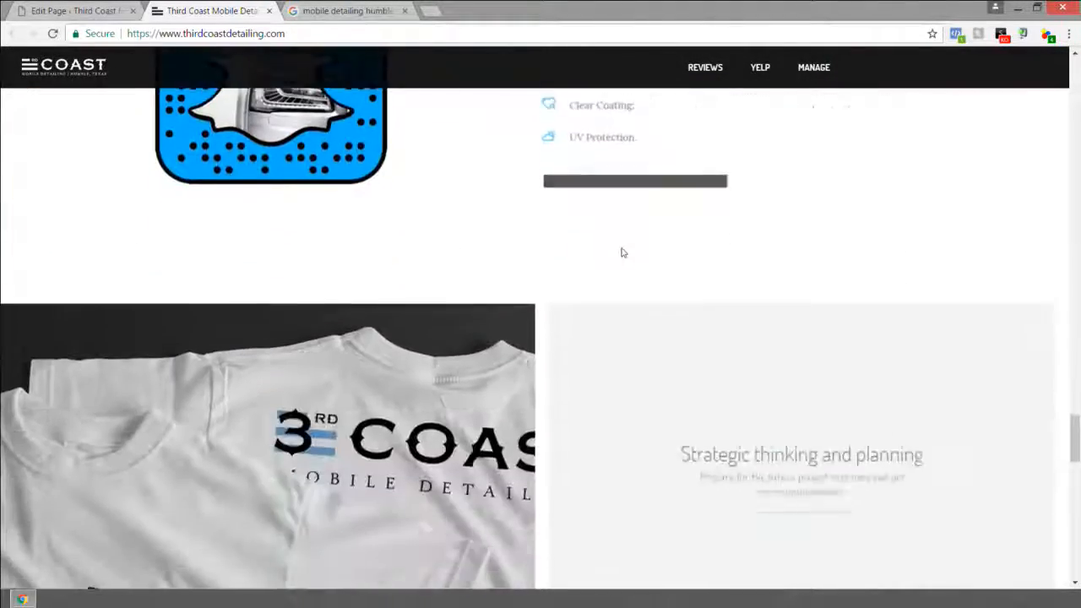
{"action": "scroll", "coordinate": [622, 252], "scroll_direction": "down", "scroll_amount": 10}
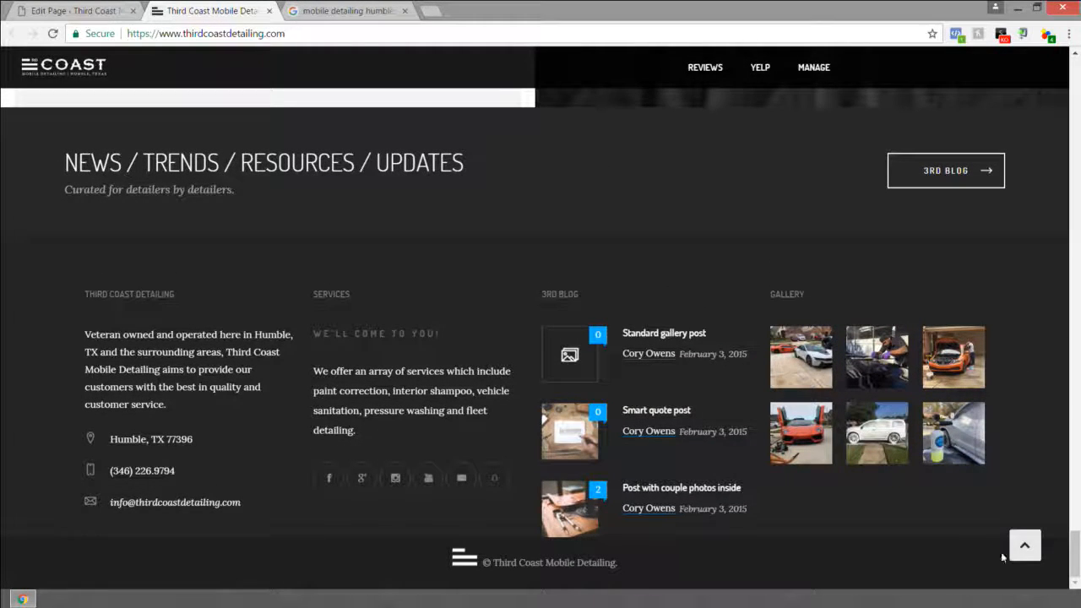
{"action": "left_click", "coordinate": [1028, 546]}
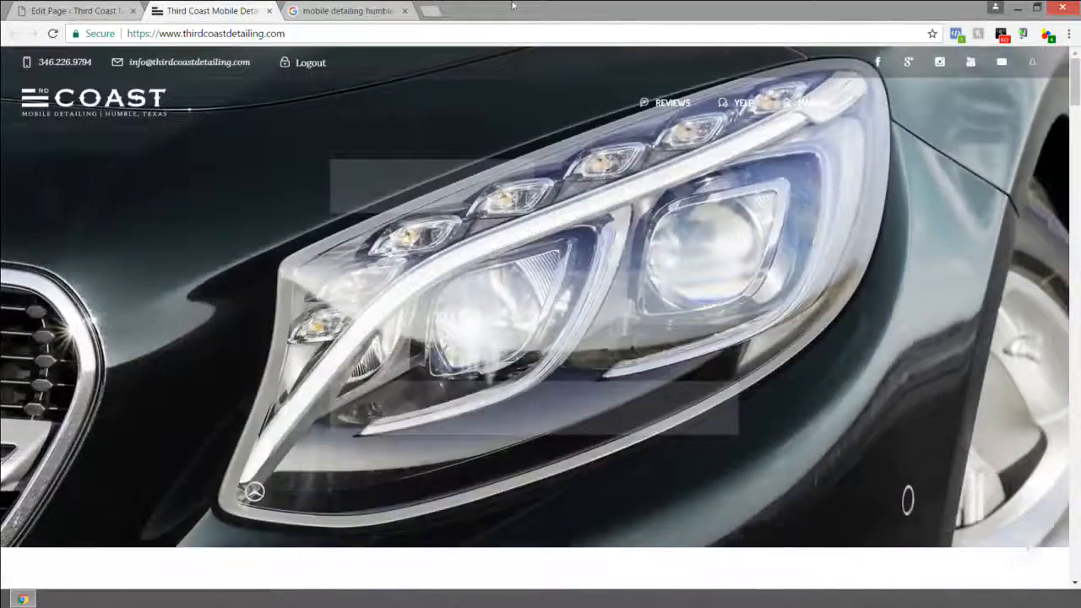
Step: Resize the browser window and try the site's slide-out navigation menu
{"action": "double_click", "coordinate": [512, 5]}
{"action": "left_click_drag", "start_coordinate": [529, 44], "coordinate": [482, 16]}
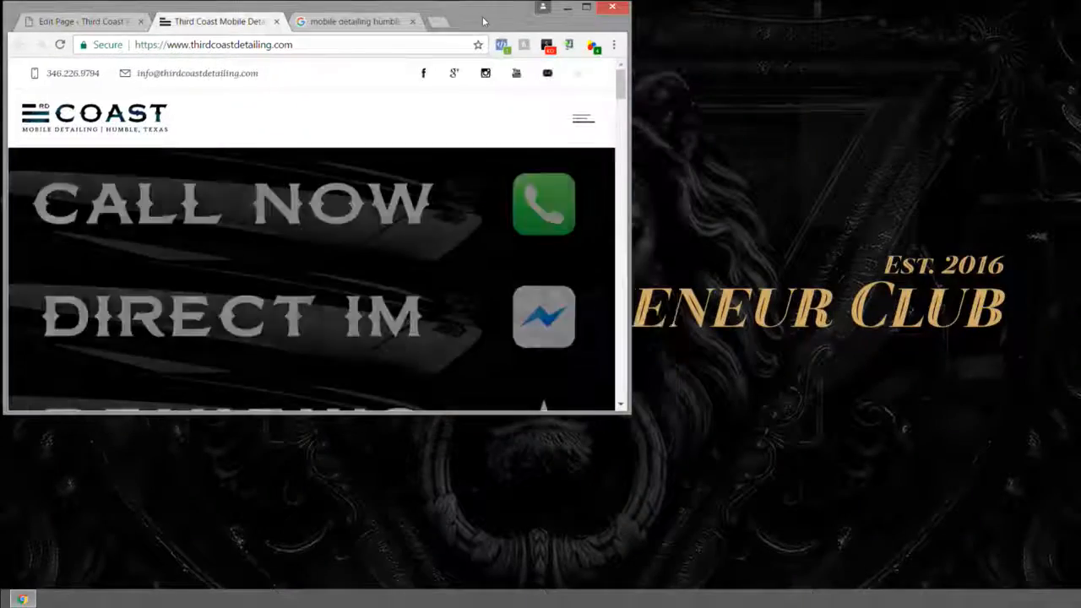
{"action": "left_click_drag", "start_coordinate": [563, 414], "coordinate": [546, 584]}
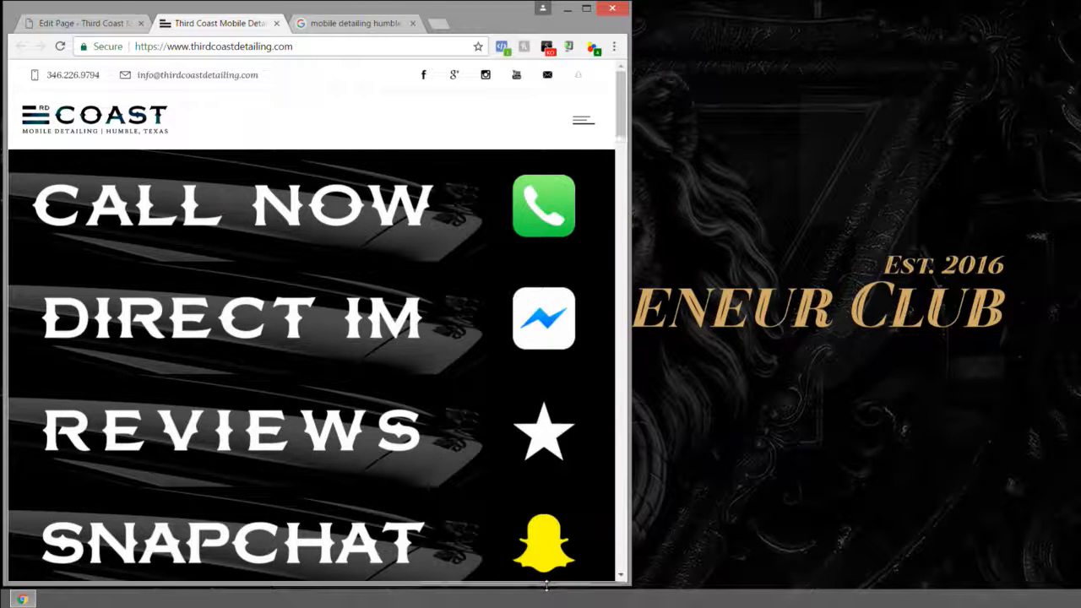
{"action": "left_click", "coordinate": [589, 123]}
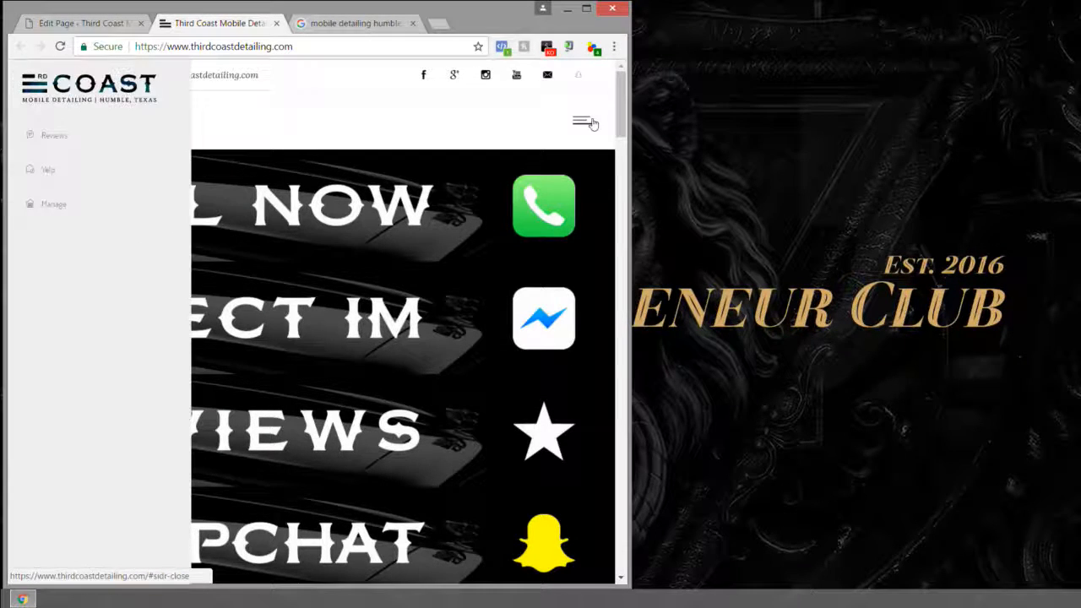
{"action": "left_click", "coordinate": [590, 123]}
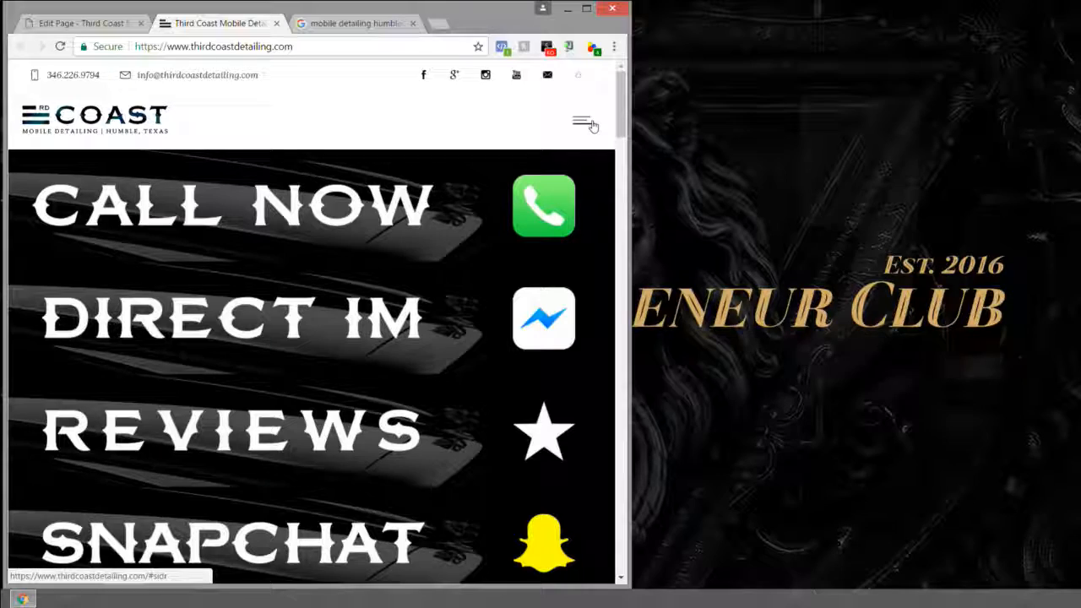
{"action": "scroll", "coordinate": [557, 211], "scroll_direction": "down", "scroll_amount": 2}
{"action": "scroll", "coordinate": [558, 211], "scroll_direction": "down", "scroll_amount": 3}
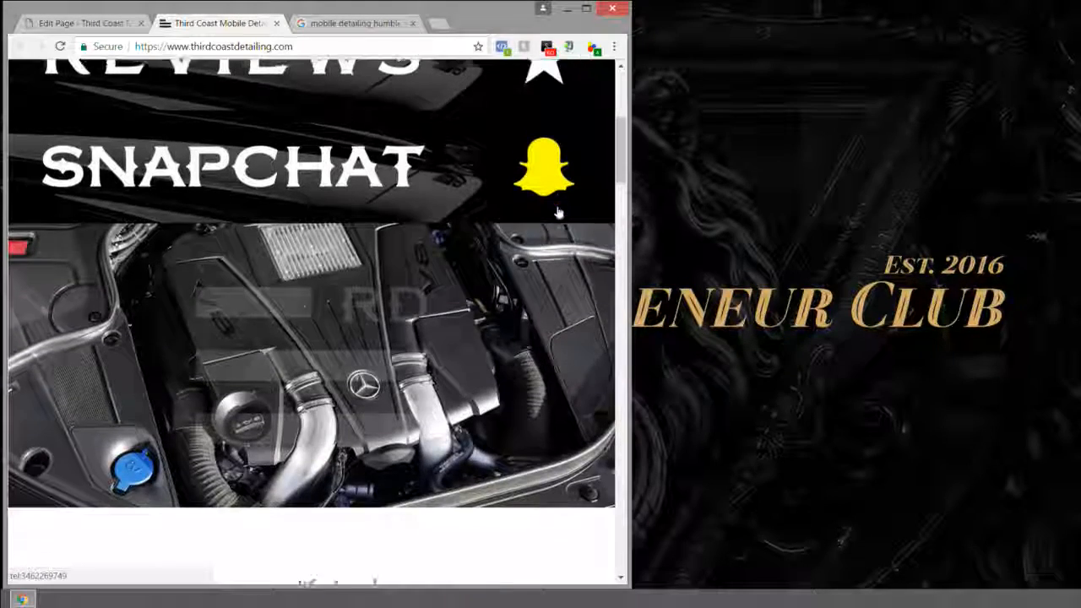
{"action": "scroll", "coordinate": [558, 213], "scroll_direction": "up", "scroll_amount": 5}
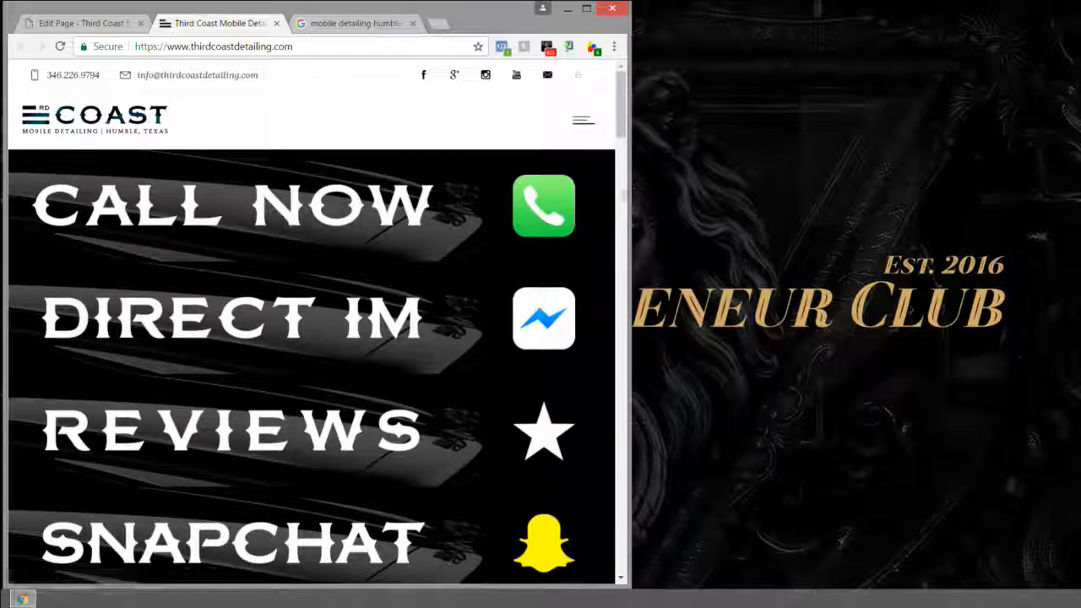
{"action": "left_click_drag", "start_coordinate": [630, 189], "coordinate": [384, 209]}
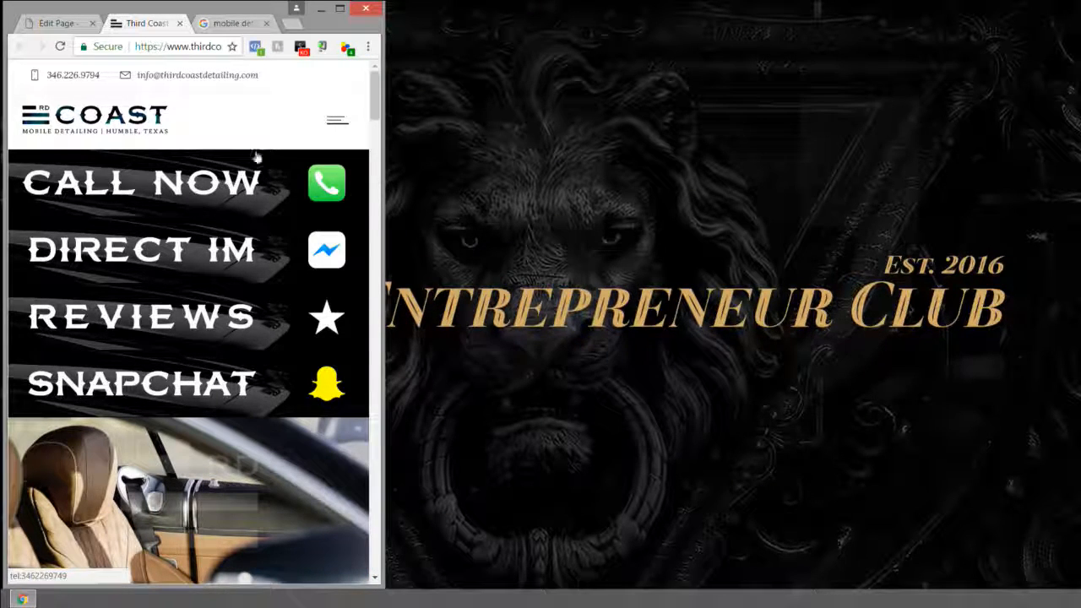
{"action": "left_click_drag", "start_coordinate": [383, 119], "coordinate": [1073, 130]}
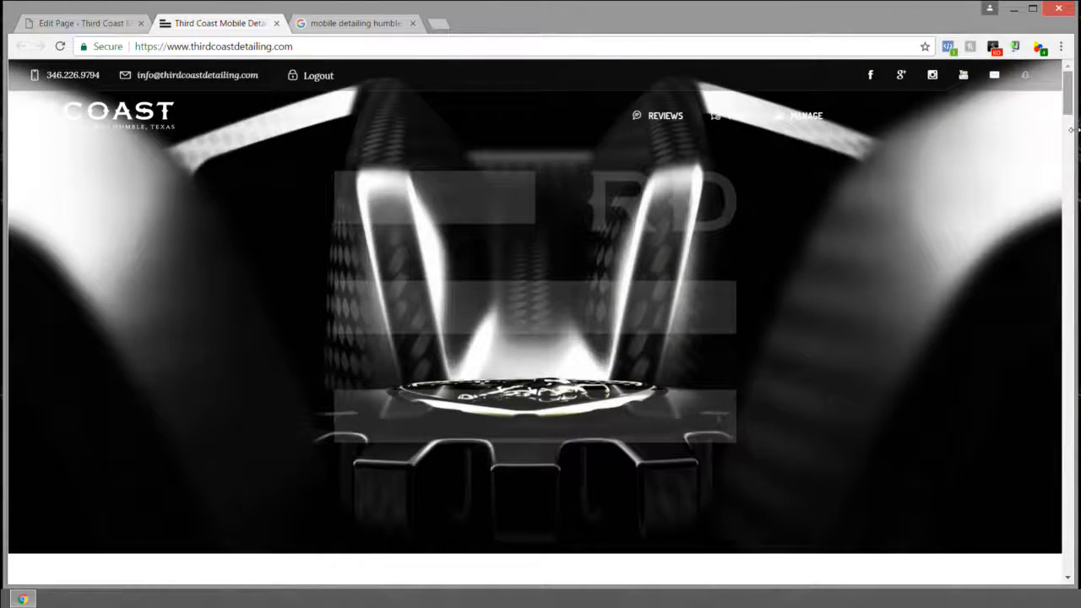
Step: Preview the home page at phone width, then widen the window back to desktop size
{"action": "scroll", "coordinate": [997, 169], "scroll_direction": "down", "scroll_amount": 15}
{"action": "scroll", "coordinate": [884, 174], "scroll_direction": "up", "scroll_amount": 15}
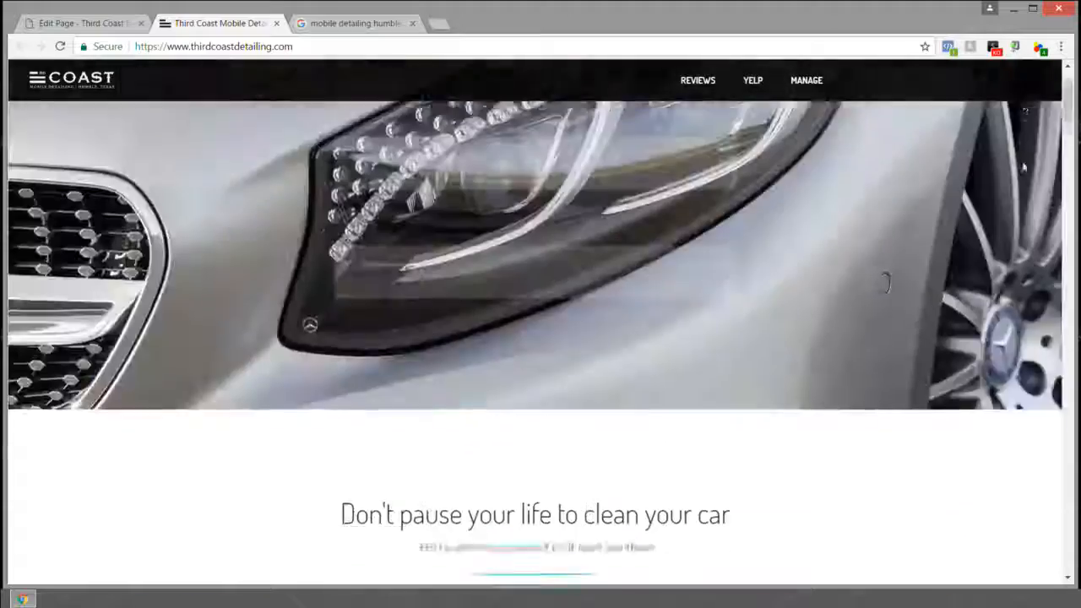
{"action": "scroll", "coordinate": [1024, 167], "scroll_direction": "up", "scroll_amount": 2}
{"action": "left_click_drag", "start_coordinate": [1073, 142], "coordinate": [359, 285]}
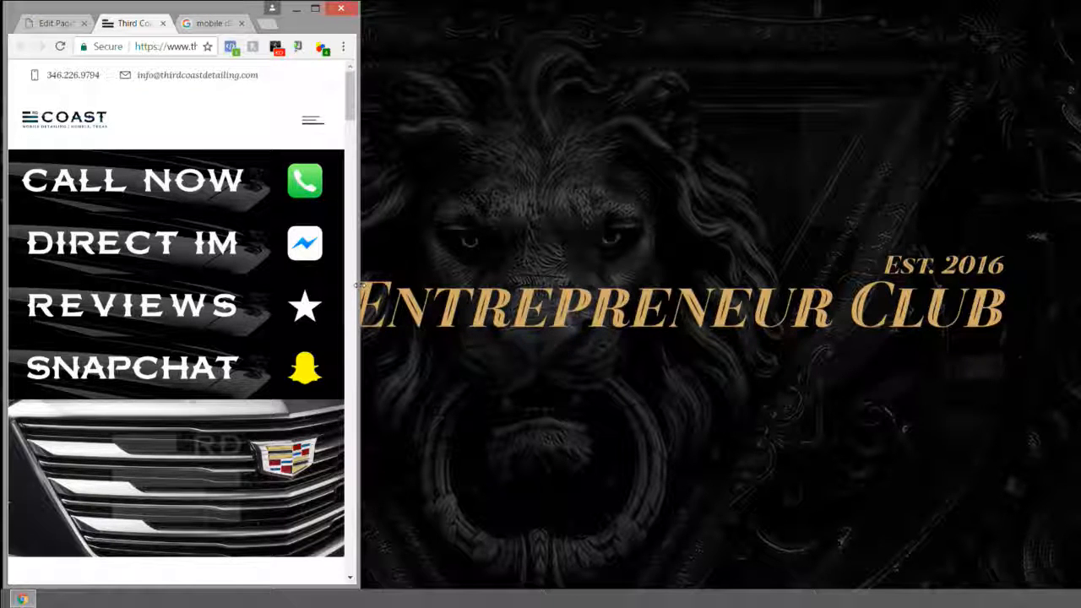
{"action": "left_click_drag", "start_coordinate": [358, 286], "coordinate": [1075, 262]}
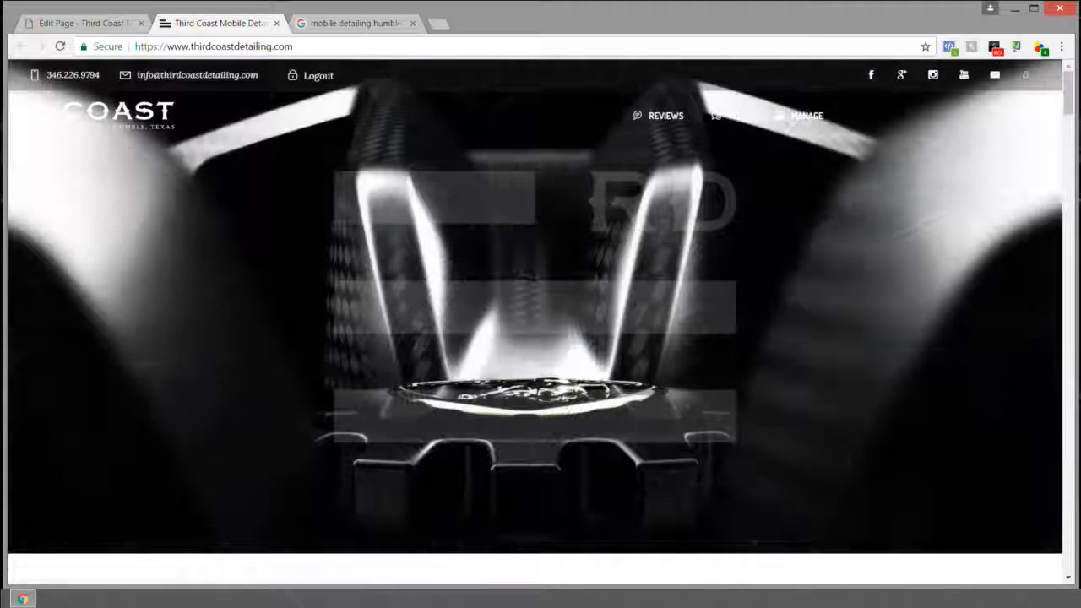
Step: Highlight the site's domain in the address bar and scroll through the live page
{"action": "left_click_drag", "start_coordinate": [158, 45], "coordinate": [180, 44]}
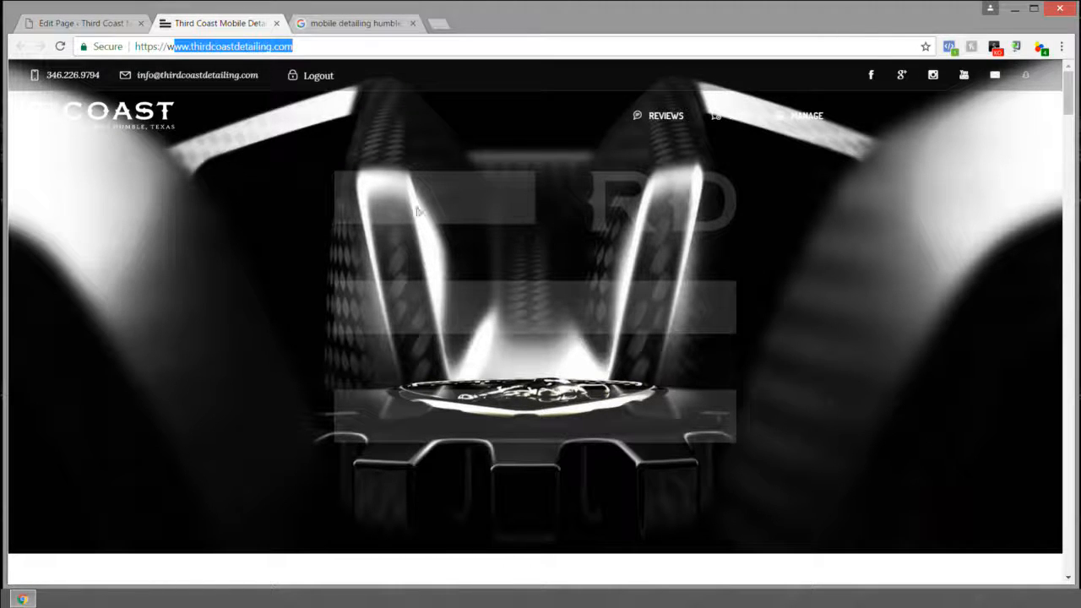
{"action": "scroll", "coordinate": [589, 205], "scroll_direction": "down", "scroll_amount": 6}
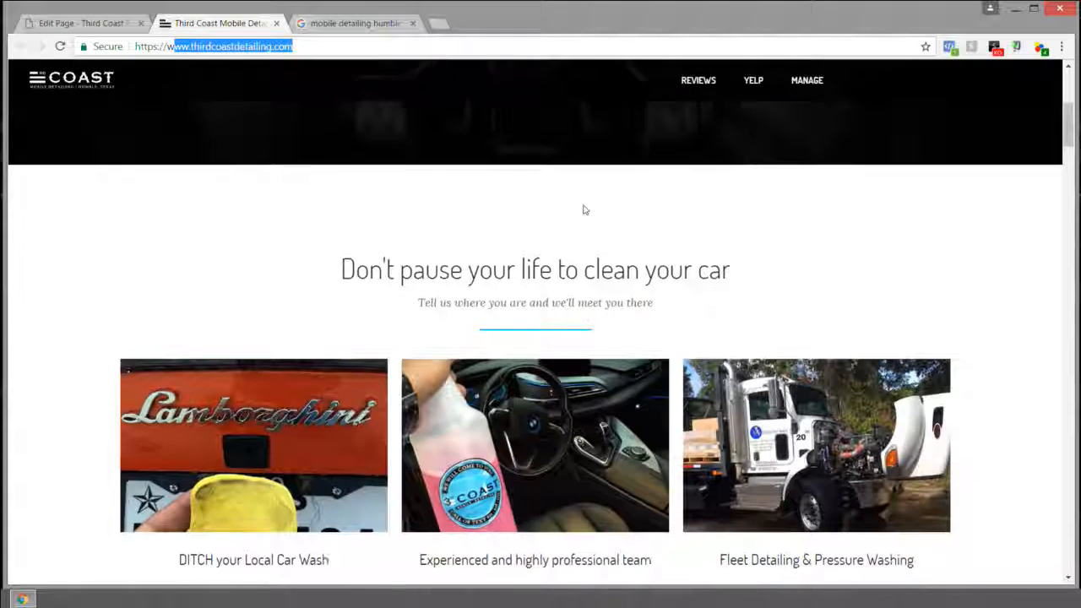
{"action": "scroll", "coordinate": [586, 209], "scroll_direction": "up", "scroll_amount": 6}
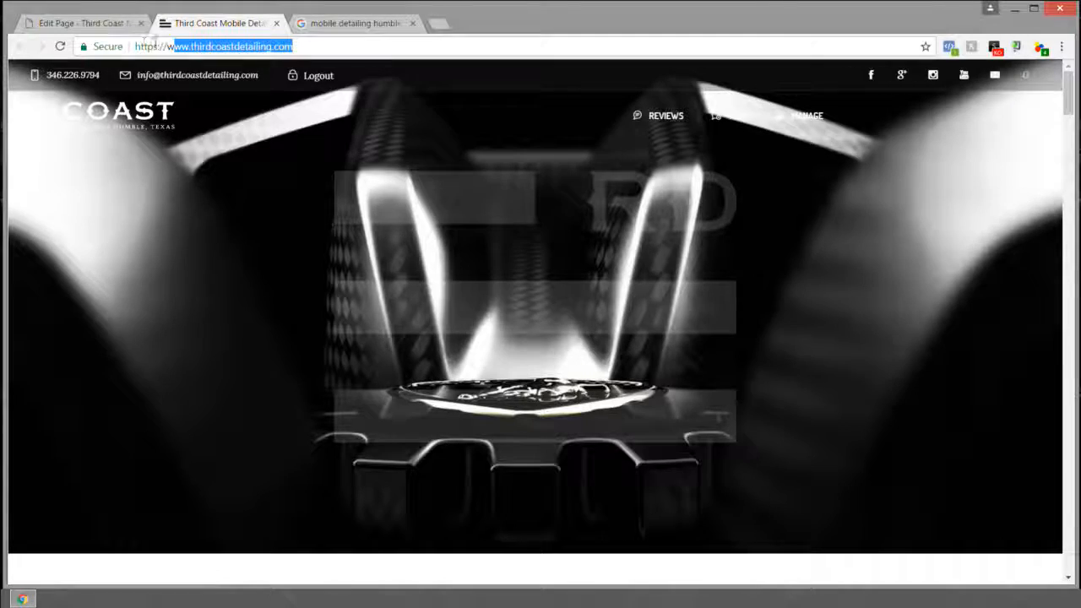
{"action": "scroll", "coordinate": [330, 173], "scroll_direction": "down", "scroll_amount": 8}
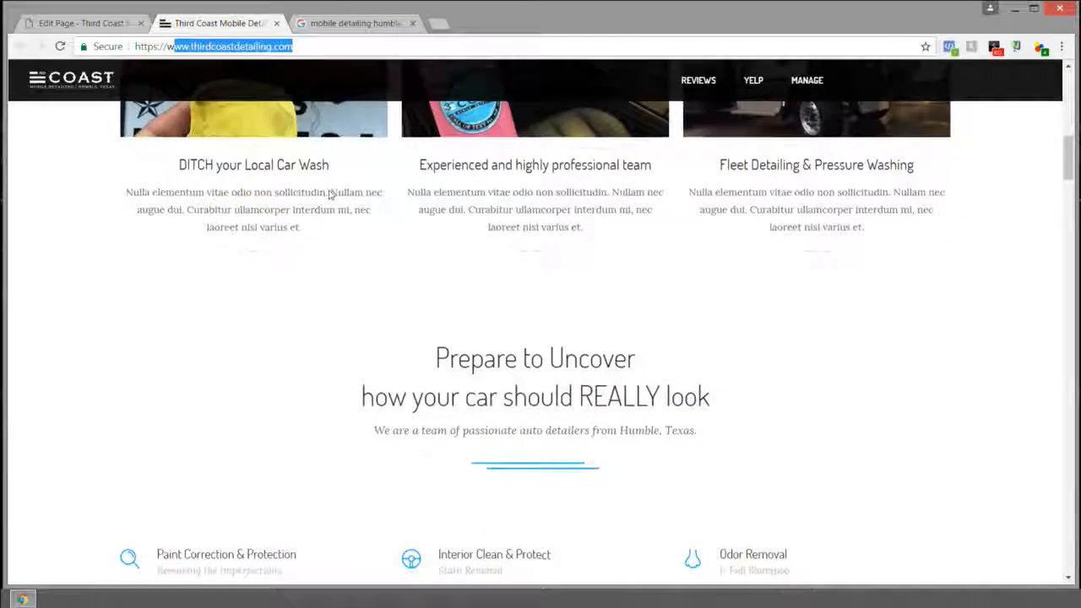
{"action": "scroll", "coordinate": [330, 195], "scroll_direction": "down", "scroll_amount": 3}
{"action": "scroll", "coordinate": [329, 195], "scroll_direction": "up", "scroll_amount": 10}
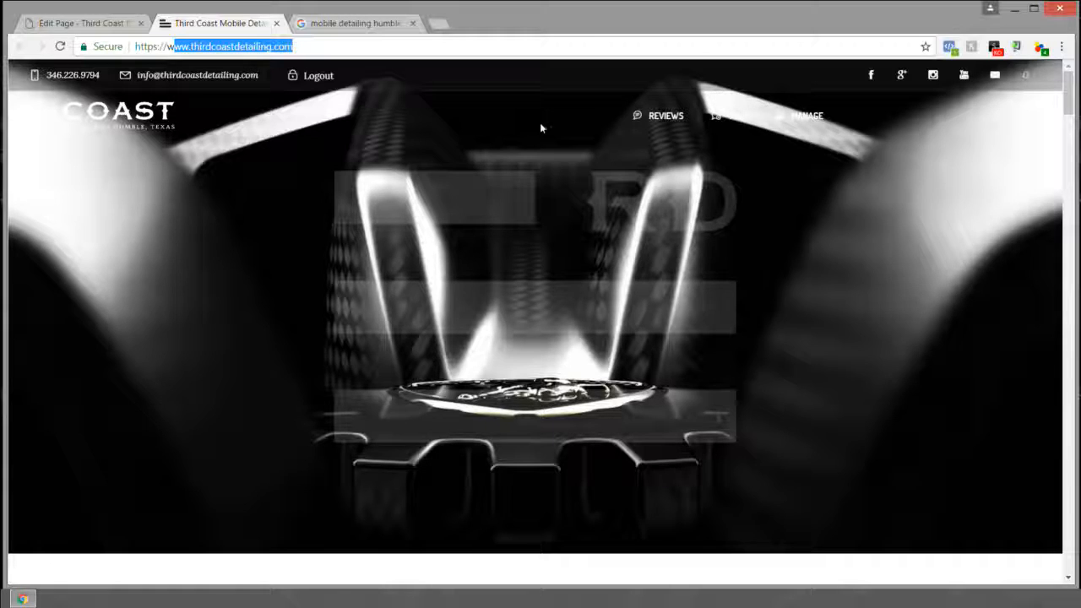
{"action": "scroll", "coordinate": [511, 213], "scroll_direction": "down", "scroll_amount": 8}
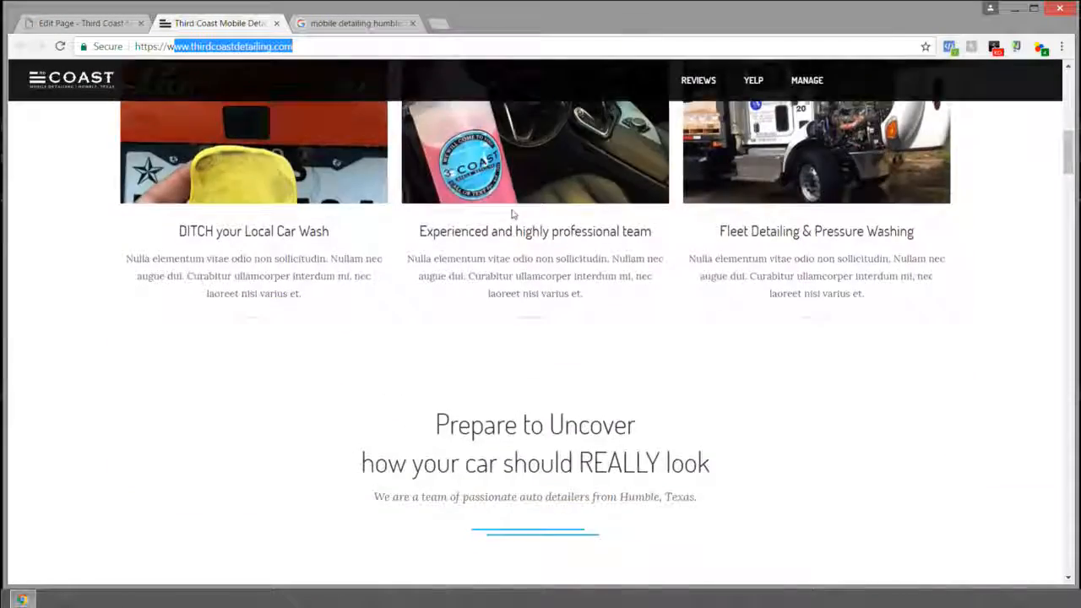
{"action": "scroll", "coordinate": [513, 211], "scroll_direction": "down", "scroll_amount": 3}
{"action": "scroll", "coordinate": [522, 194], "scroll_direction": "up", "scroll_amount": 12}
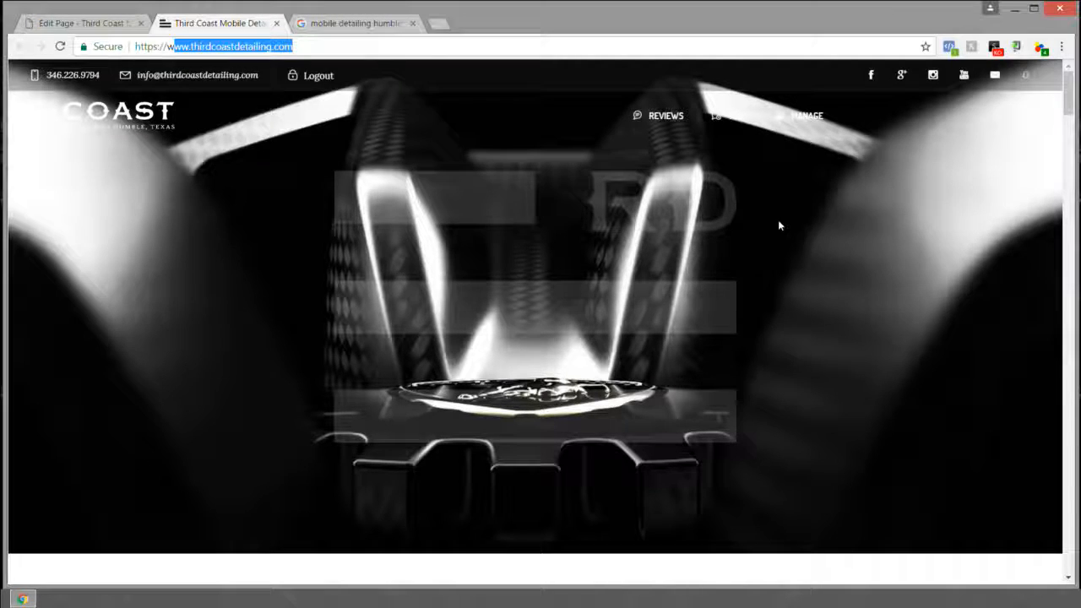
{"action": "scroll", "coordinate": [871, 257], "scroll_direction": "down", "scroll_amount": 5}
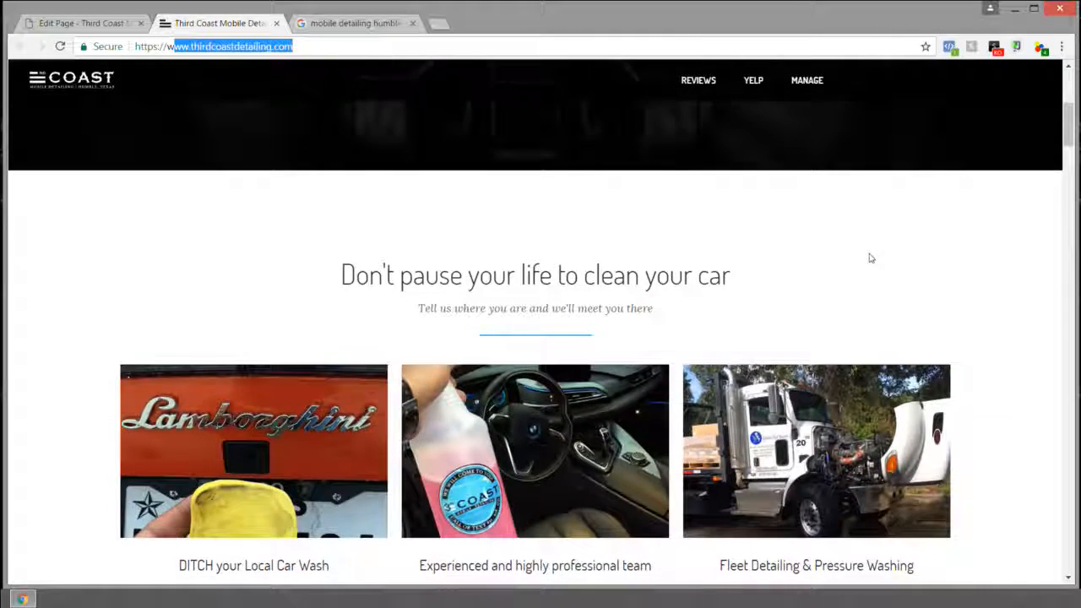
{"action": "scroll", "coordinate": [871, 258], "scroll_direction": "up", "scroll_amount": 5}
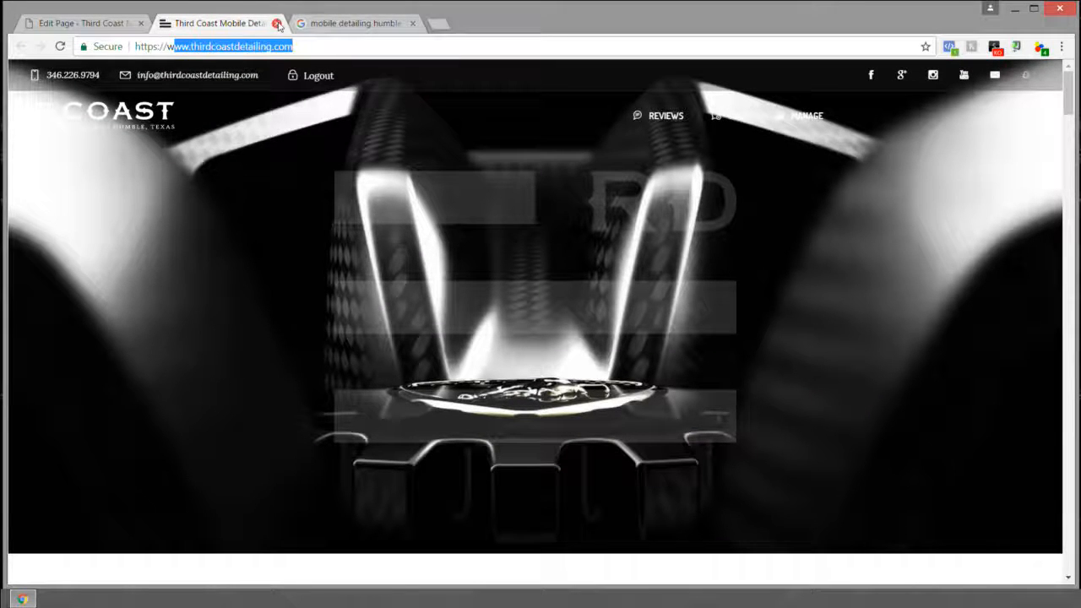
Step: In the WordPress editor, select 'Humble, Texas' in the page title, then switch to the live site
{"action": "left_click", "coordinate": [80, 24]}
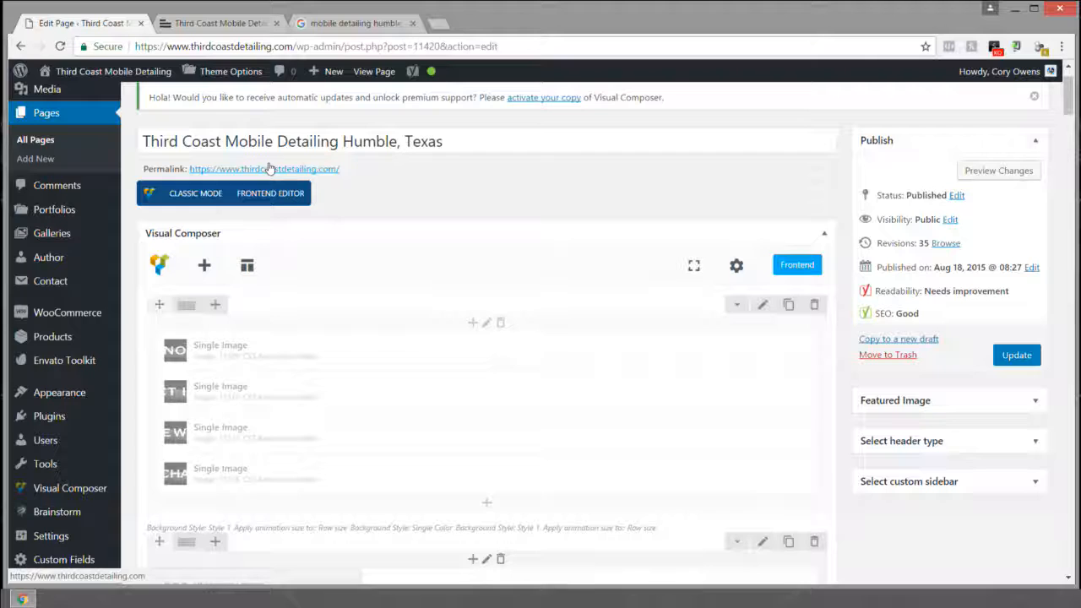
{"action": "left_click_drag", "start_coordinate": [142, 141], "coordinate": [431, 141]}
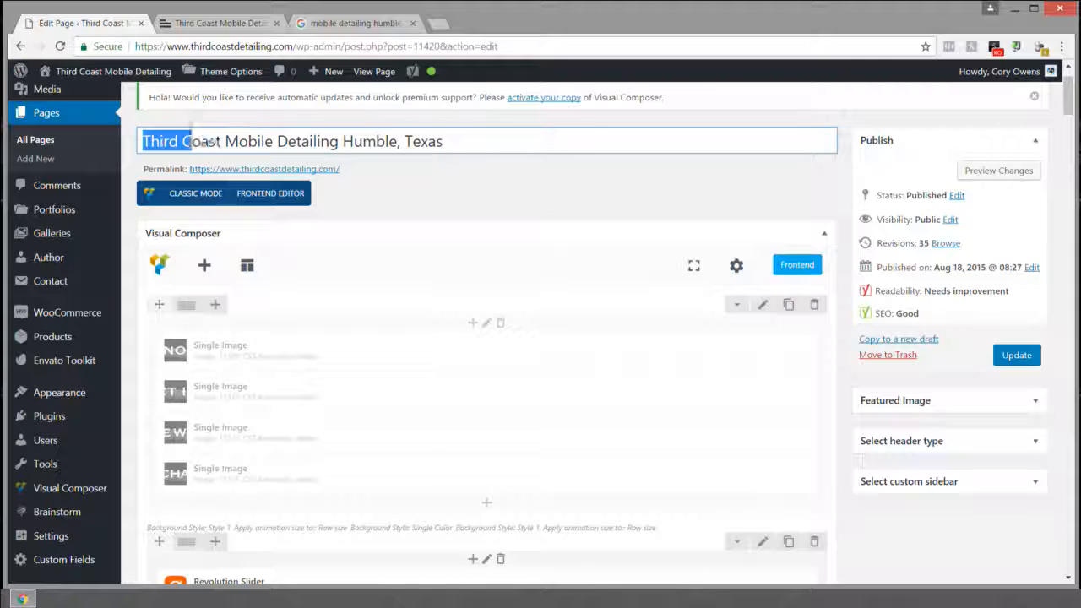
{"action": "left_click_drag", "start_coordinate": [191, 141], "coordinate": [433, 135]}
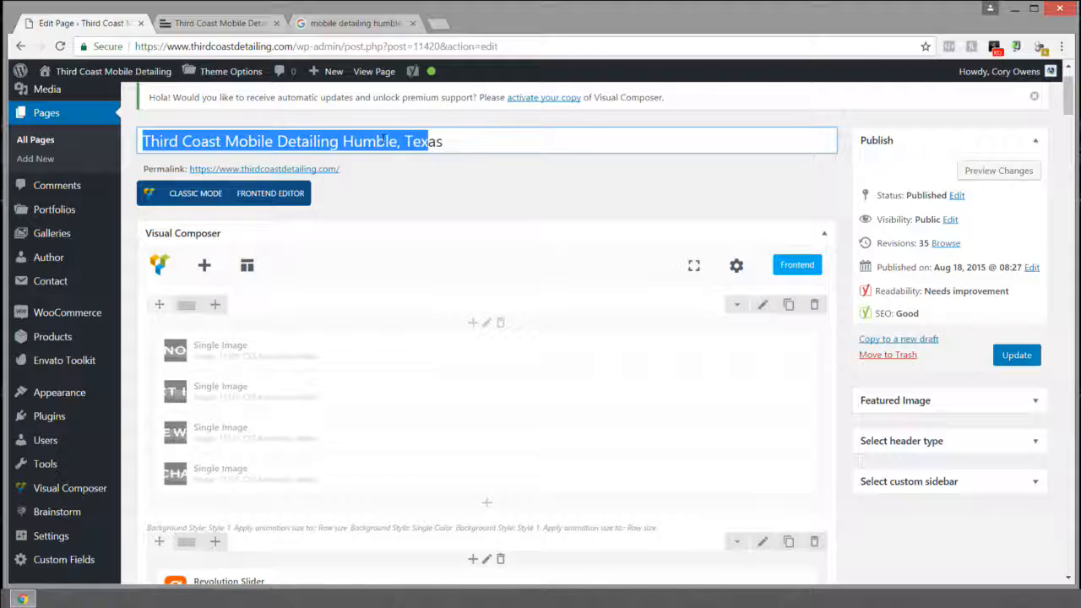
{"action": "left_click_drag", "start_coordinate": [514, 138], "coordinate": [343, 141]}
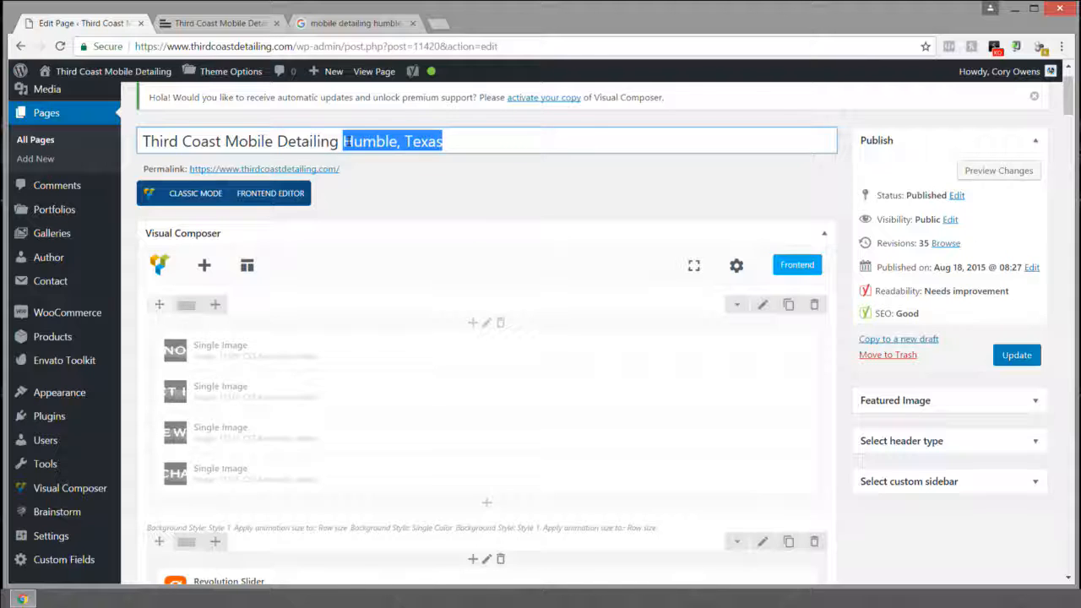
{"action": "left_click_drag", "start_coordinate": [480, 138], "coordinate": [343, 141]}
{"action": "left_click_drag", "start_coordinate": [460, 138], "coordinate": [342, 141]}
{"action": "left_click", "coordinate": [212, 23]}
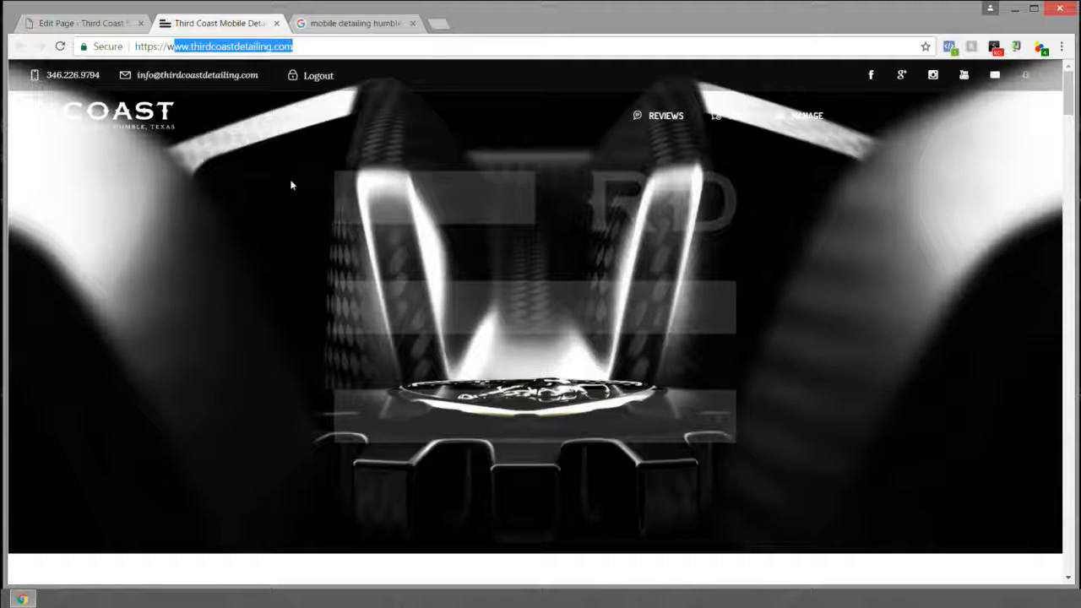
Step: Scroll to the Third Coast Auto Detailing section and highlight its description and 'Third Coast' mentions
{"action": "scroll", "coordinate": [601, 186], "scroll_direction": "down", "scroll_amount": 4}
{"action": "scroll", "coordinate": [605, 199], "scroll_direction": "down", "scroll_amount": 3}
{"action": "scroll", "coordinate": [488, 218], "scroll_direction": "up", "scroll_amount": 3}
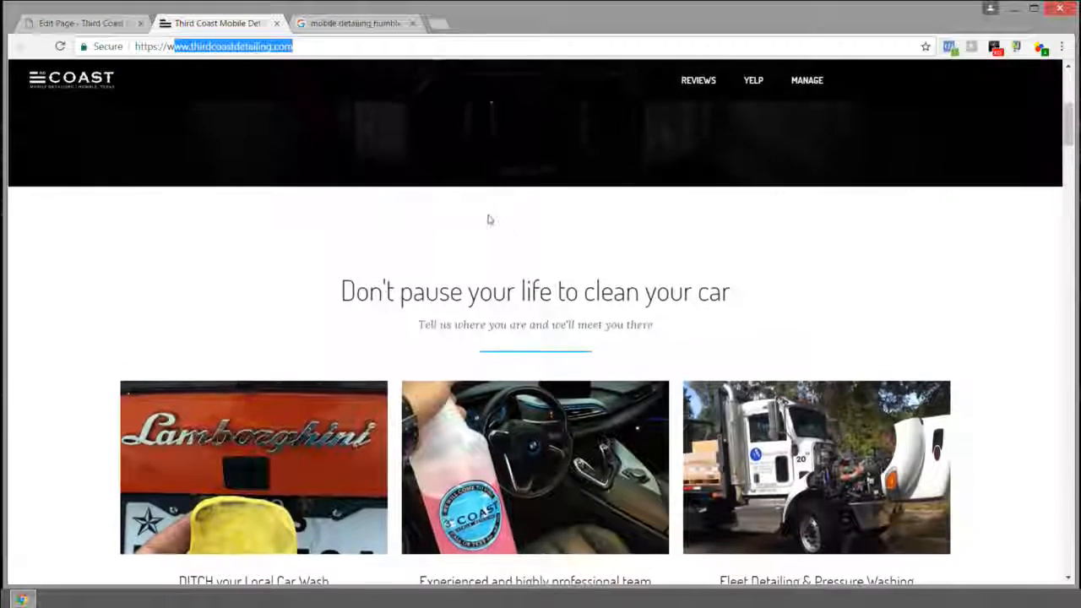
{"action": "scroll", "coordinate": [686, 304], "scroll_direction": "down", "scroll_amount": 6}
{"action": "scroll", "coordinate": [526, 304], "scroll_direction": "up", "scroll_amount": 1}
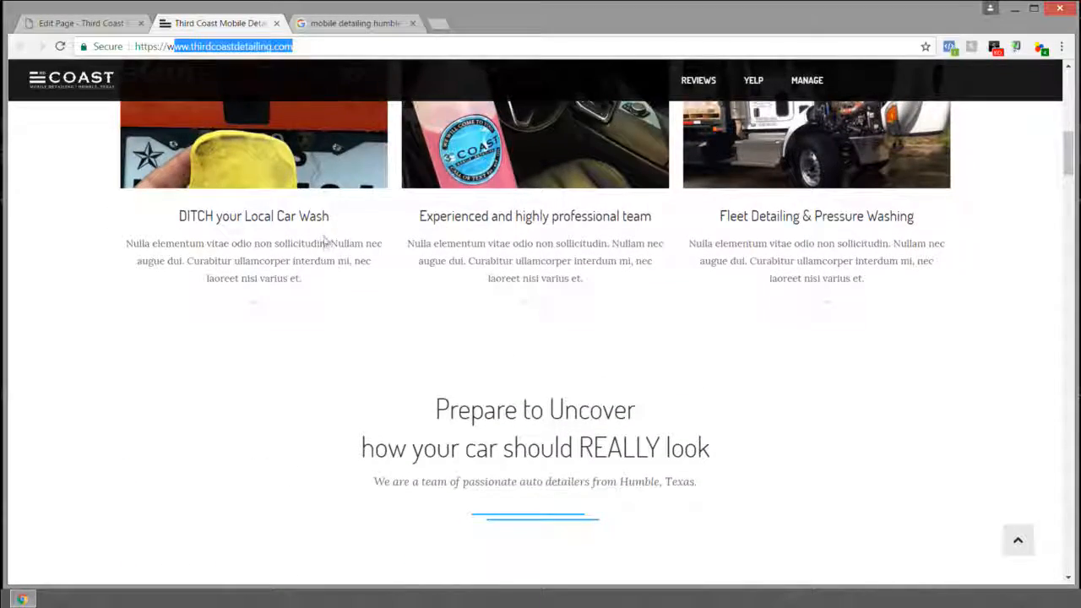
{"action": "scroll", "coordinate": [433, 235], "scroll_direction": "down", "scroll_amount": 5}
{"action": "scroll", "coordinate": [434, 235], "scroll_direction": "down", "scroll_amount": 5}
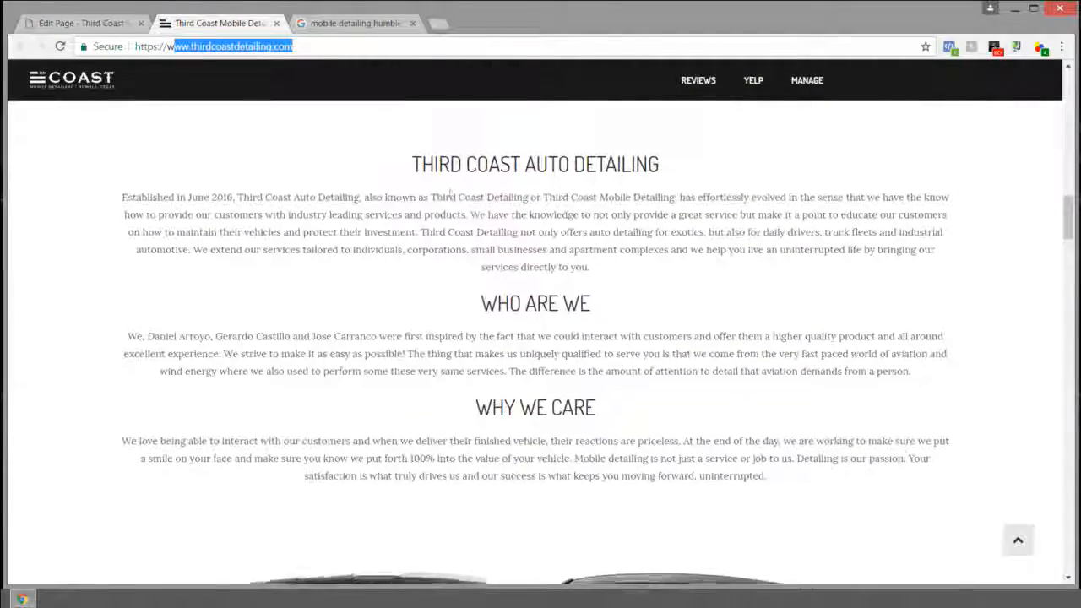
{"action": "left_click_drag", "start_coordinate": [361, 193], "coordinate": [592, 264]}
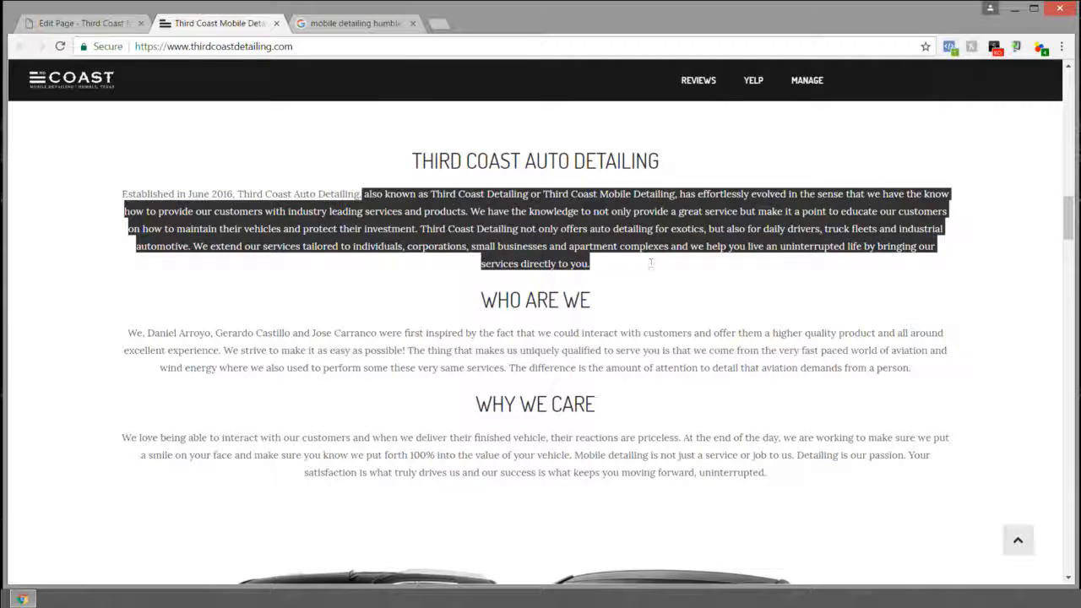
{"action": "left_click", "coordinate": [176, 186]}
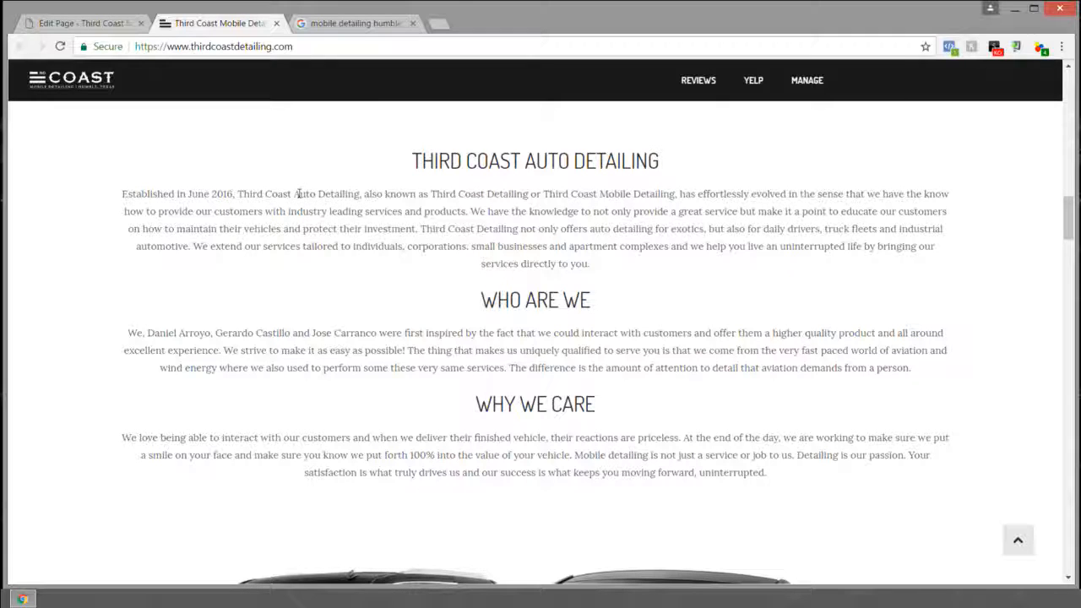
{"action": "left_click_drag", "start_coordinate": [238, 193], "coordinate": [289, 194]}
{"action": "left_click_drag", "start_coordinate": [411, 160], "coordinate": [525, 161]}
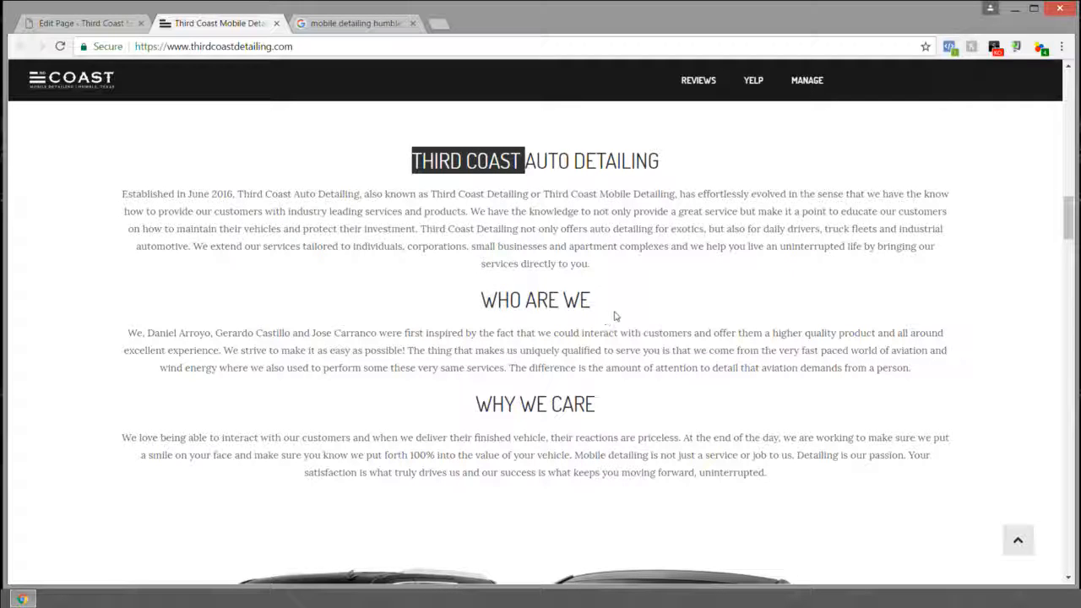
{"action": "left_click", "coordinate": [123, 28]}
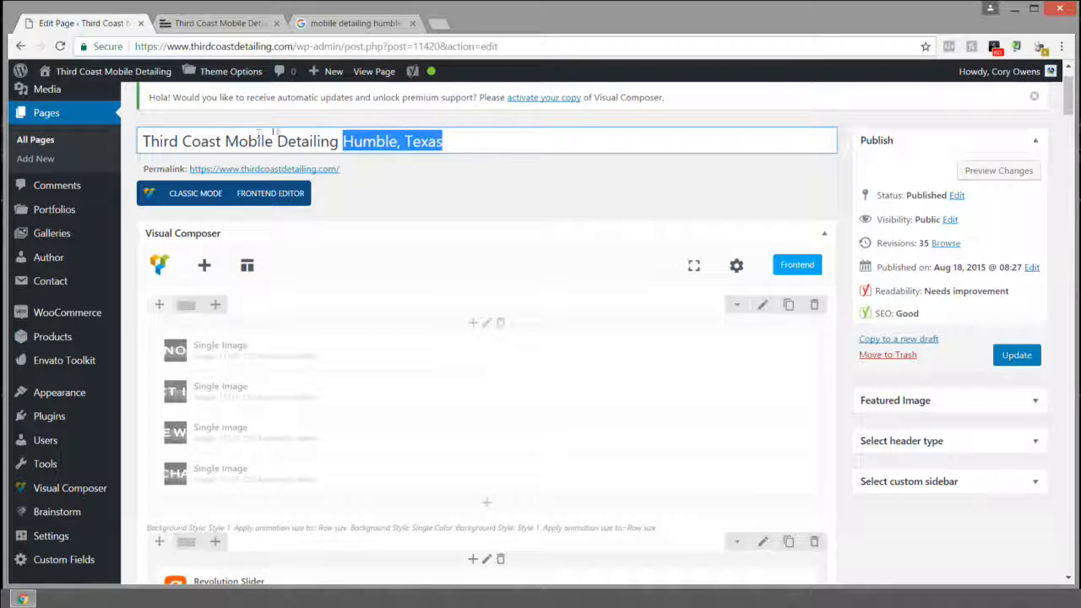
Step: Select the page title, then collapse Visual Composer and expand the Yoast SEO Premium box
{"action": "left_click_drag", "start_coordinate": [146, 141], "coordinate": [507, 138]}
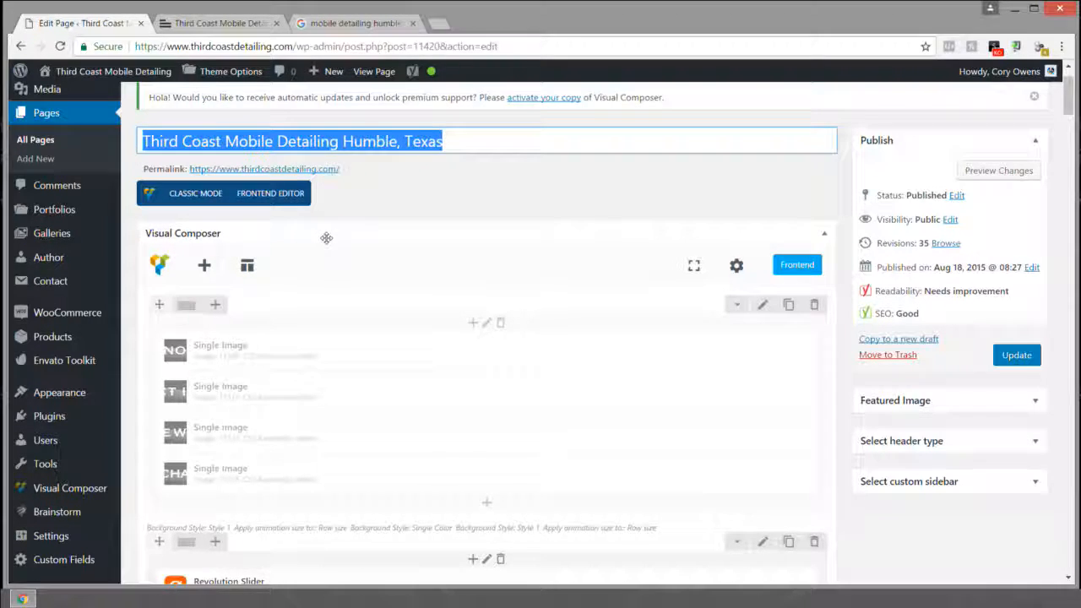
{"action": "scroll", "coordinate": [381, 269], "scroll_direction": "down", "scroll_amount": 5}
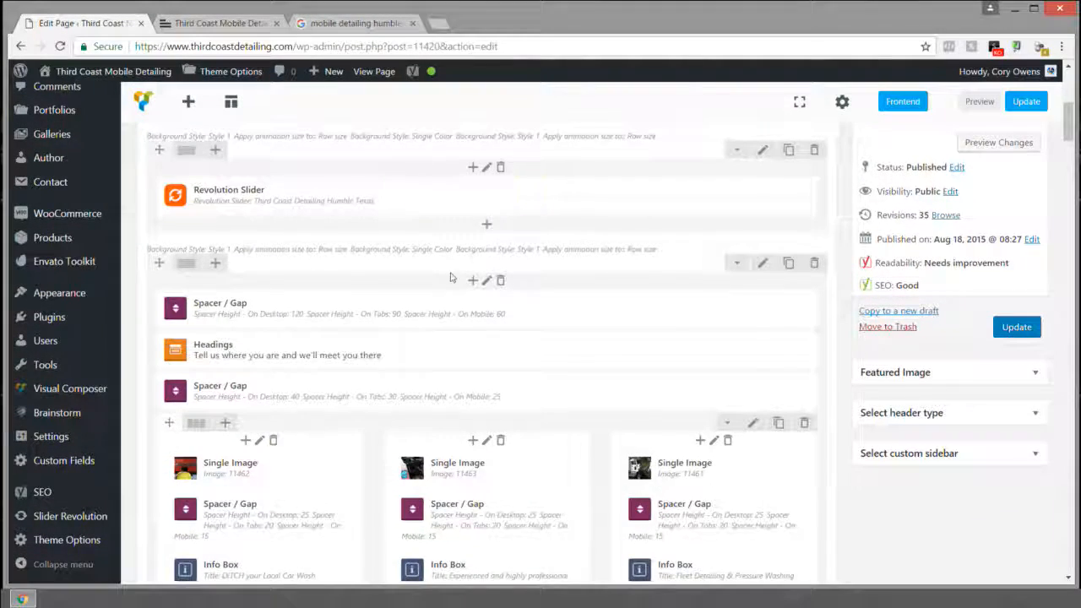
{"action": "scroll", "coordinate": [450, 277], "scroll_direction": "down", "scroll_amount": 1}
{"action": "scroll", "coordinate": [450, 277], "scroll_direction": "down", "scroll_amount": 2}
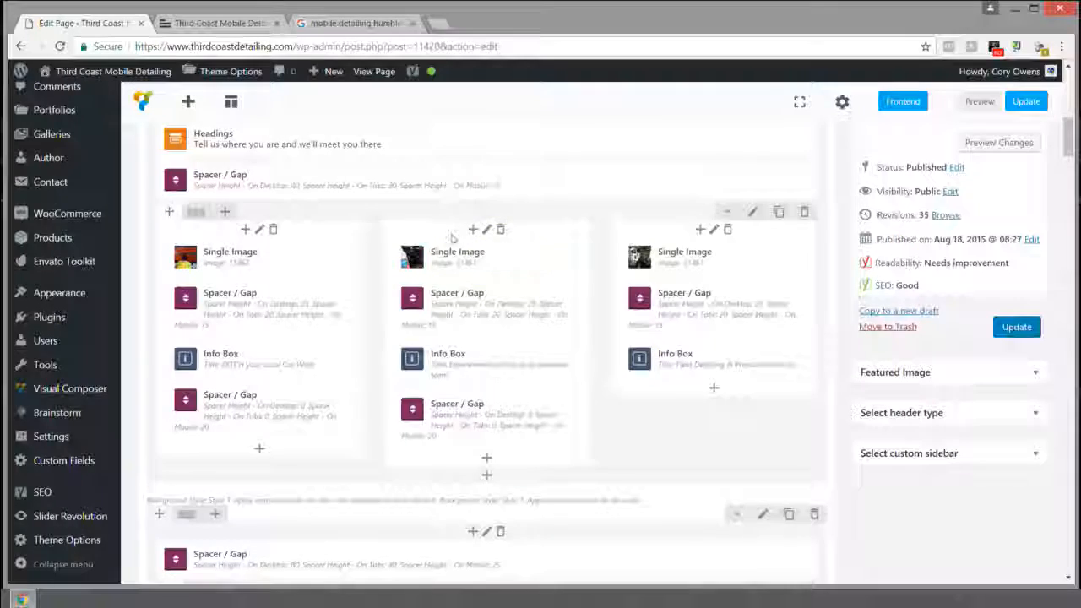
{"action": "scroll", "coordinate": [452, 239], "scroll_direction": "up", "scroll_amount": 1}
{"action": "scroll", "coordinate": [452, 239], "scroll_direction": "up", "scroll_amount": 7}
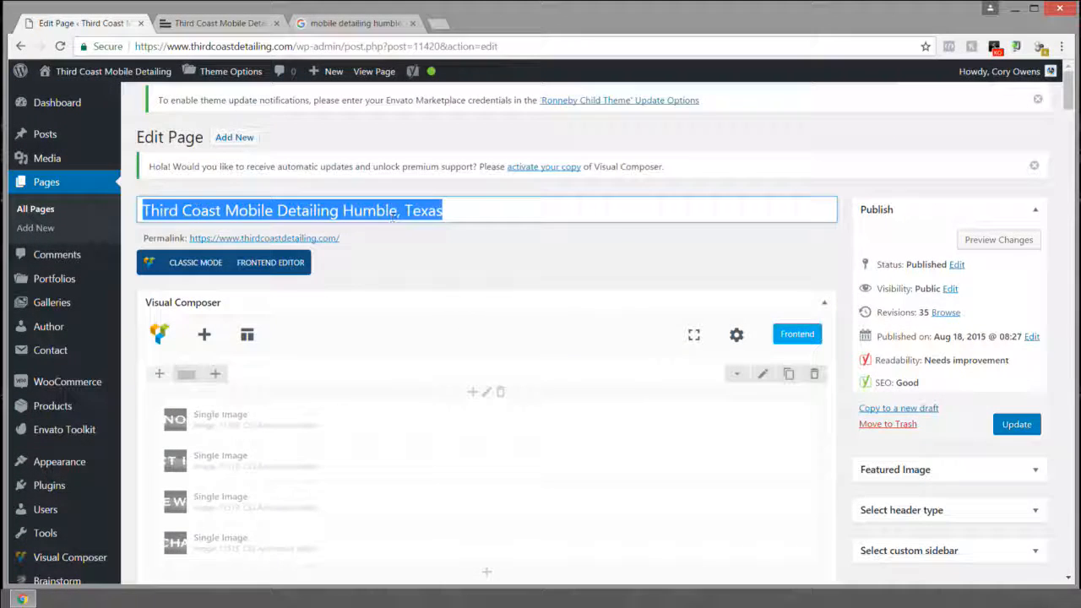
{"action": "left_click", "coordinate": [395, 303]}
{"action": "left_click", "coordinate": [415, 343]}
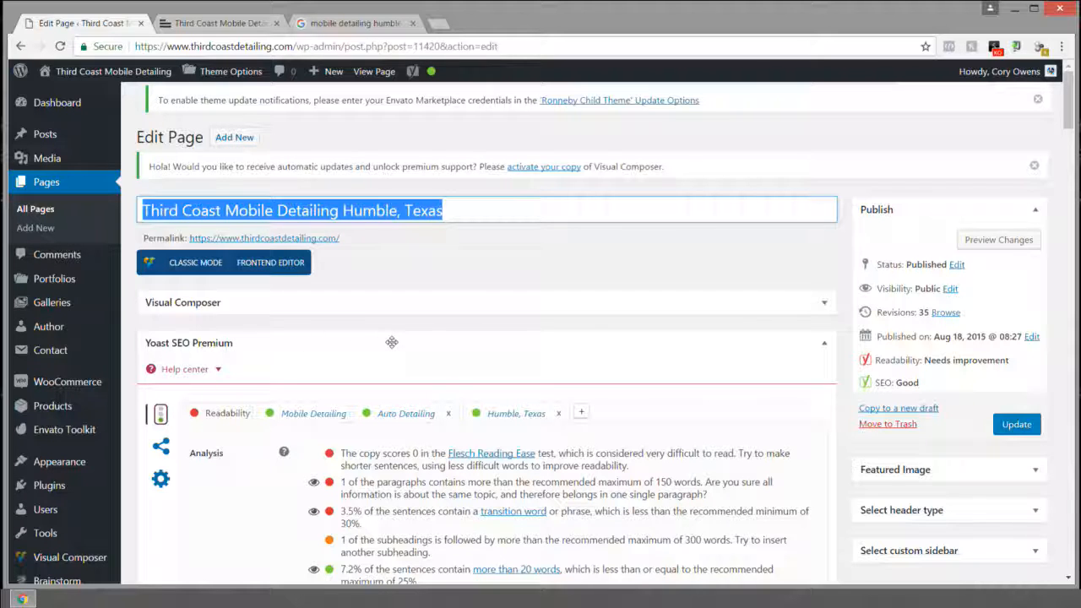
{"action": "left_click", "coordinate": [356, 343]}
{"action": "left_click", "coordinate": [313, 342]}
{"action": "left_click", "coordinate": [341, 343]}
{"action": "left_click", "coordinate": [341, 343]}
{"action": "scroll", "coordinate": [301, 347], "scroll_direction": "down", "scroll_amount": 2}
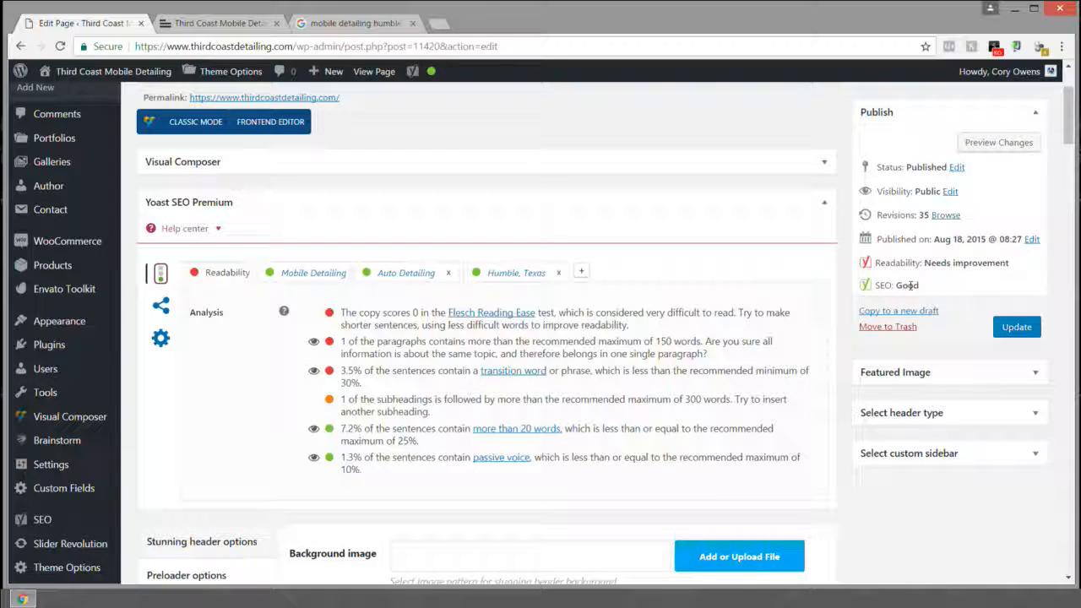
Step: View the Yoast analysis for the Mobile Detailing, Auto Detailing and Humble, Texas keywords
{"action": "left_click", "coordinate": [300, 274]}
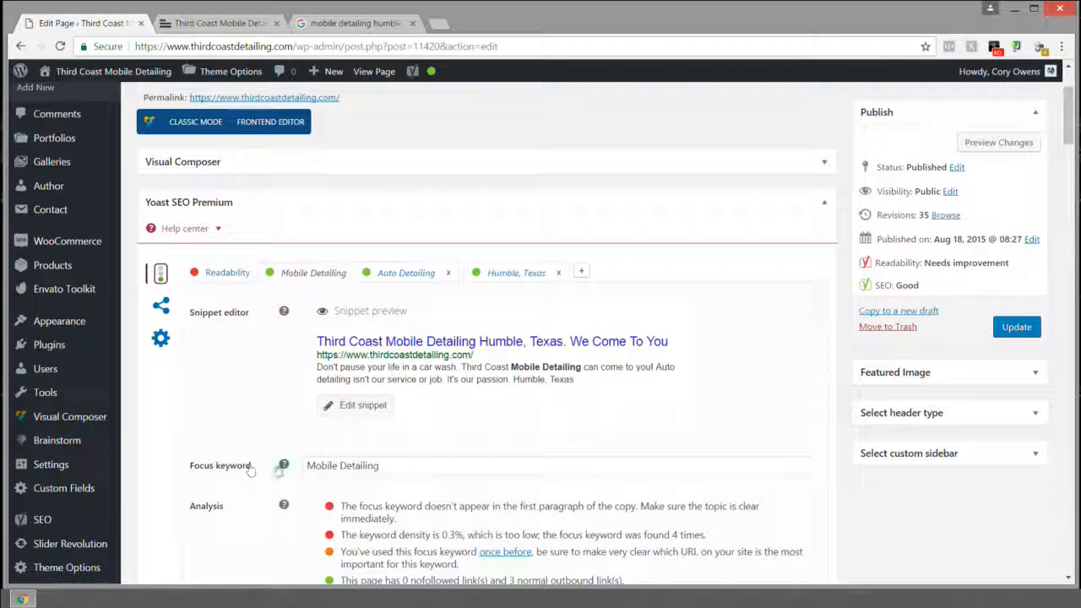
{"action": "triple_click", "coordinate": [325, 467]}
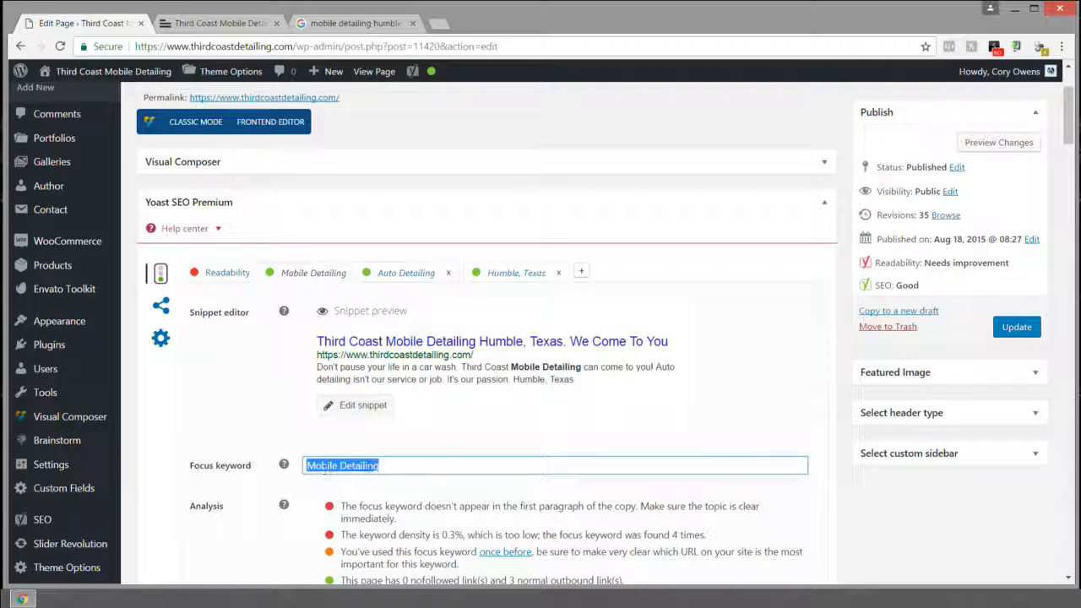
{"action": "left_click_drag", "start_coordinate": [391, 466], "coordinate": [299, 469]}
{"action": "left_click", "coordinate": [416, 275]}
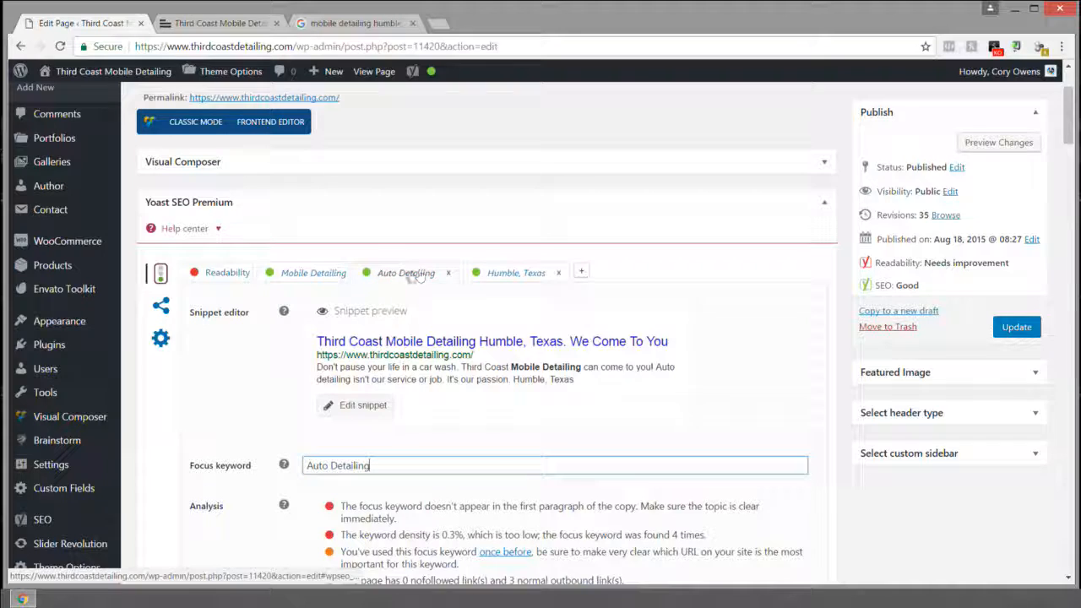
{"action": "left_click_drag", "start_coordinate": [369, 466], "coordinate": [288, 468]}
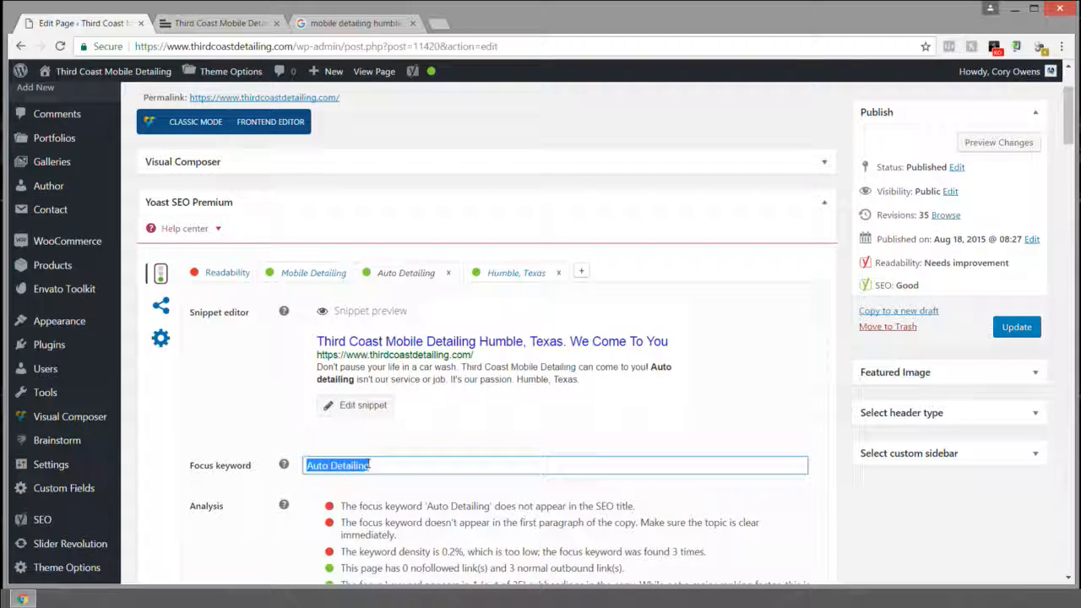
{"action": "left_click", "coordinate": [509, 274]}
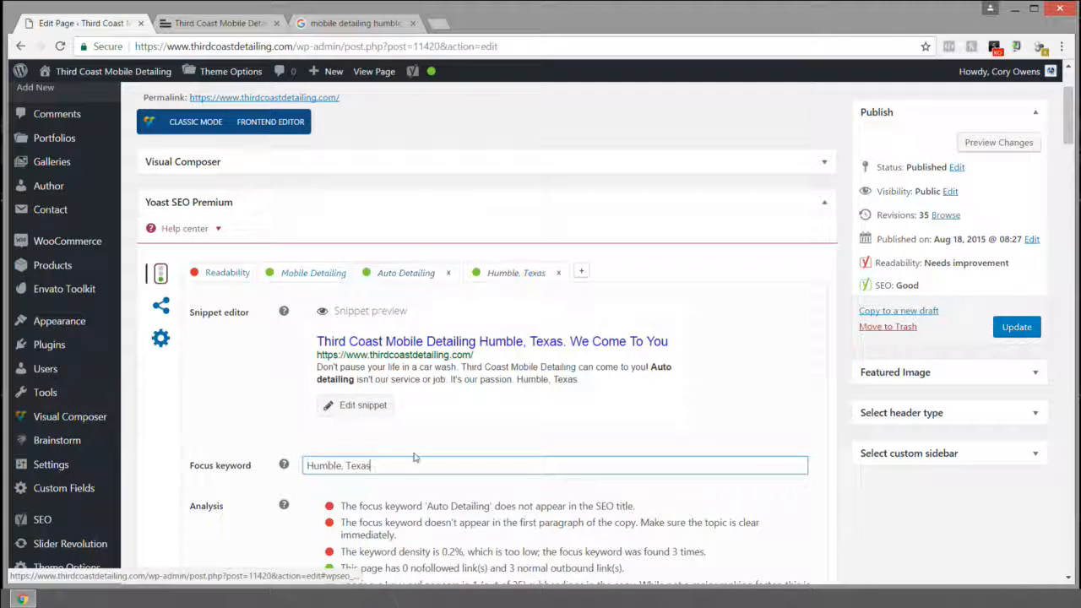
{"action": "left_click_drag", "start_coordinate": [393, 465], "coordinate": [303, 466]}
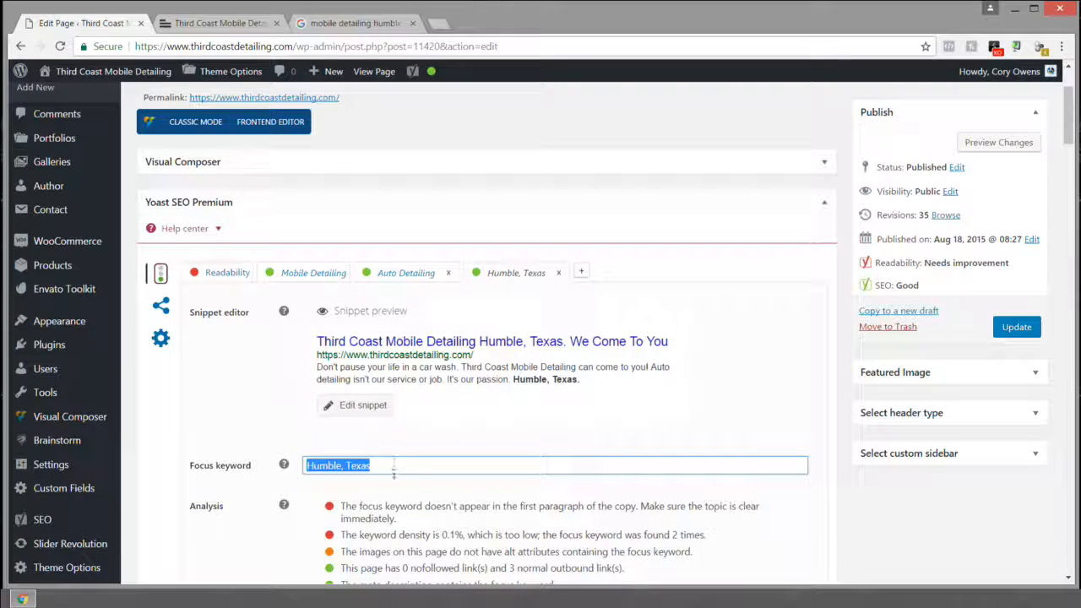
Step: Scroll the analysis and compare the keyword tabs, ending on Mobile Detailing
{"action": "scroll", "coordinate": [394, 467], "scroll_direction": "down", "scroll_amount": 1}
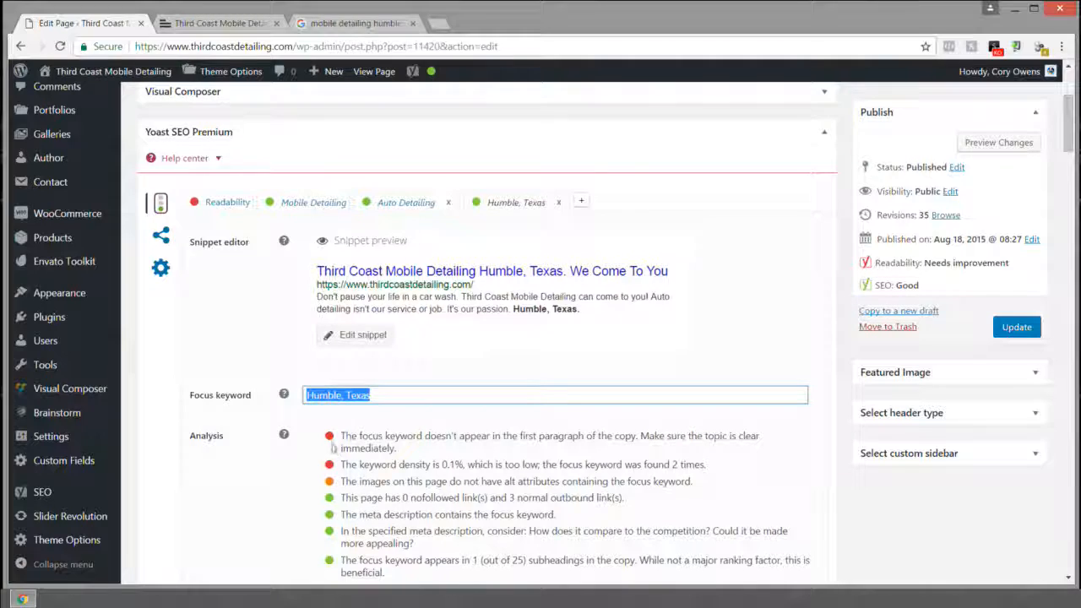
{"action": "scroll", "coordinate": [336, 473], "scroll_direction": "down", "scroll_amount": 3}
{"action": "scroll", "coordinate": [342, 495], "scroll_direction": "up", "scroll_amount": 1}
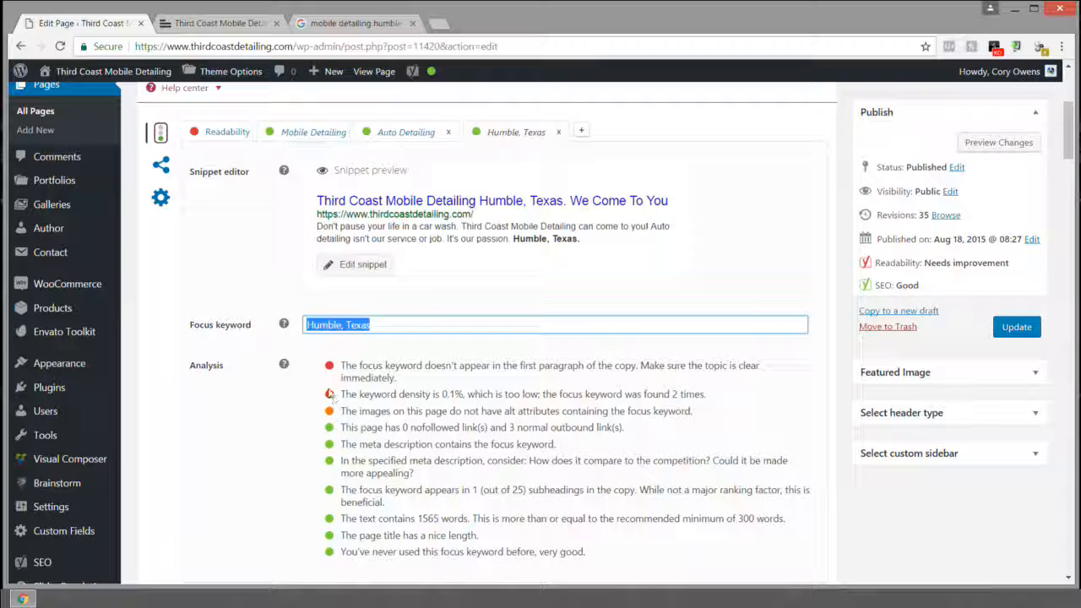
{"action": "left_click", "coordinate": [387, 134]}
{"action": "left_click", "coordinate": [498, 133]}
{"action": "left_click", "coordinate": [410, 134]}
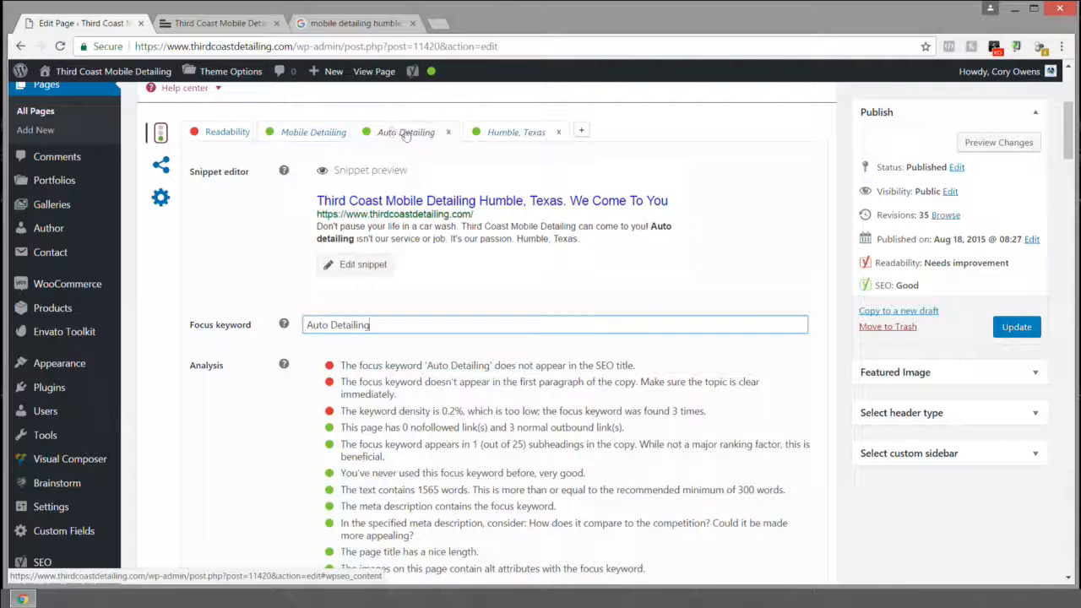
{"action": "left_click", "coordinate": [297, 134]}
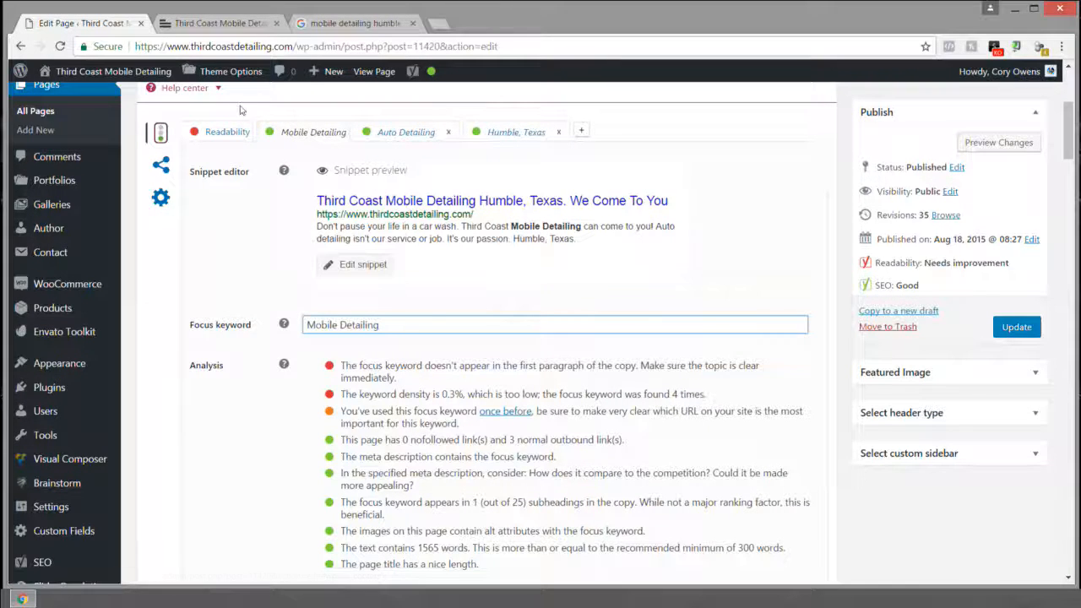
Step: Highlight the site name in the address and the Mobile Detailing keyword, then view the live home page
{"action": "left_click_drag", "start_coordinate": [190, 47], "coordinate": [237, 48]}
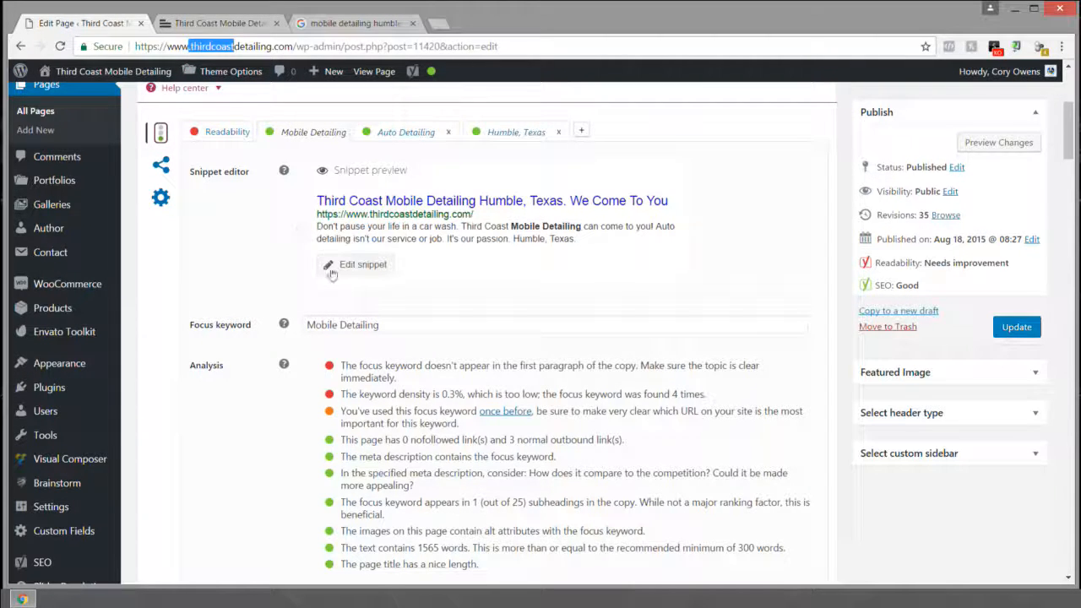
{"action": "scroll", "coordinate": [329, 269], "scroll_direction": "down", "scroll_amount": 2}
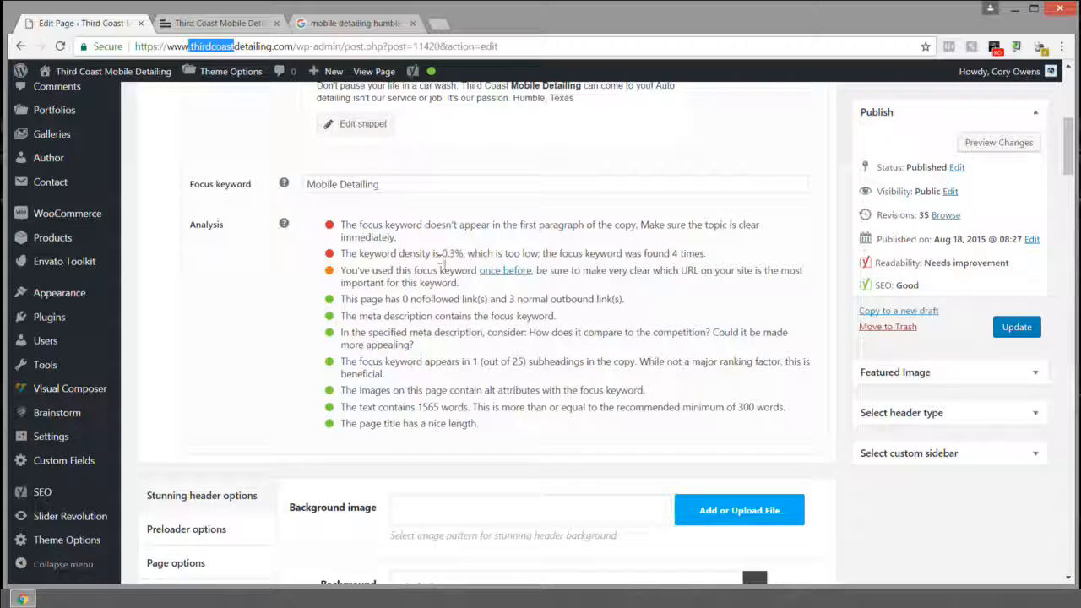
{"action": "left_click", "coordinate": [437, 227]}
{"action": "triple_click", "coordinate": [341, 184]}
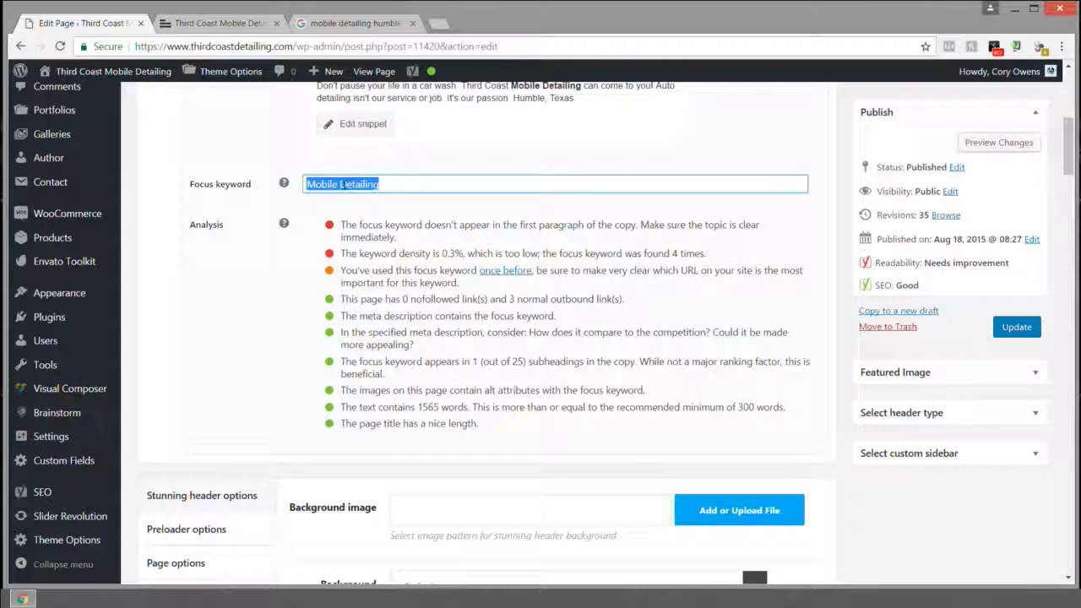
{"action": "left_click", "coordinate": [391, 184]}
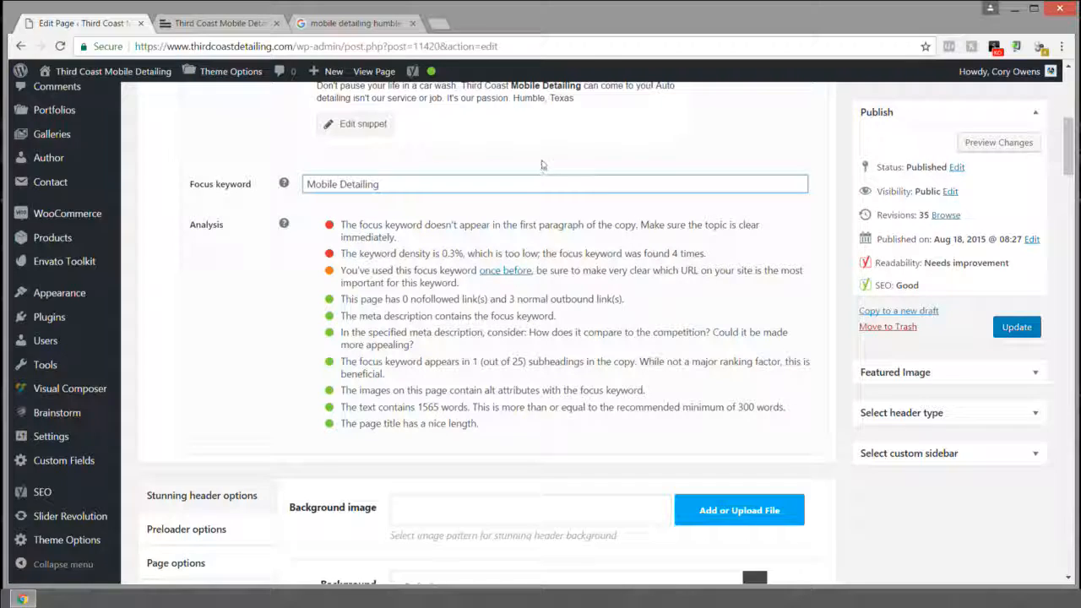
{"action": "key", "text": "ctrl+Tab"}
{"action": "scroll", "coordinate": [349, 194], "scroll_direction": "up", "scroll_amount": 10}
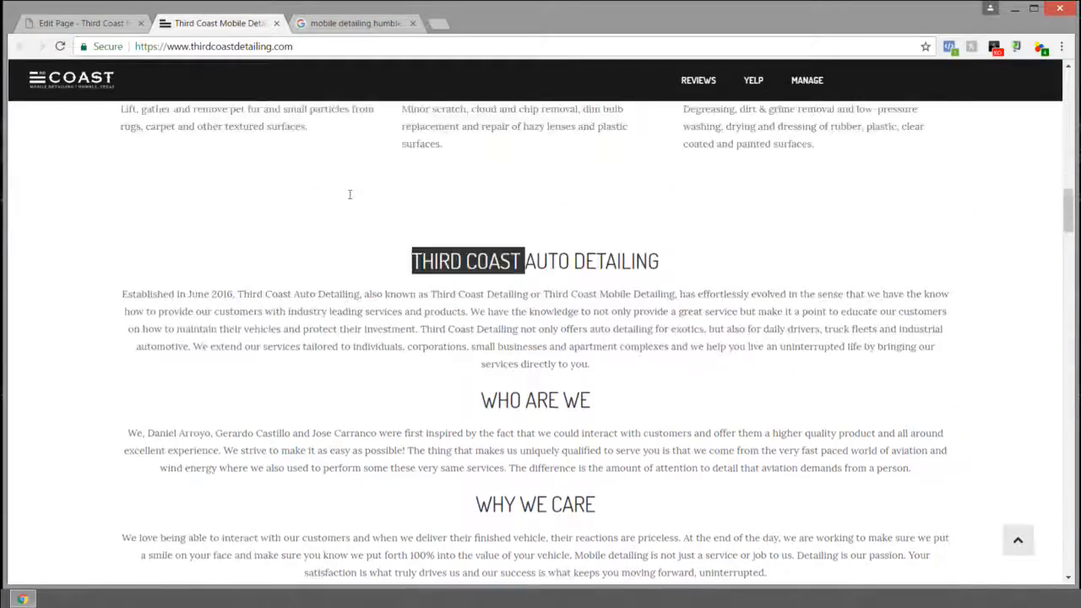
Step: Read the live page's 'Established in June 2016' paragraph and service descriptions
{"action": "scroll", "coordinate": [407, 229], "scroll_direction": "down", "scroll_amount": 5}
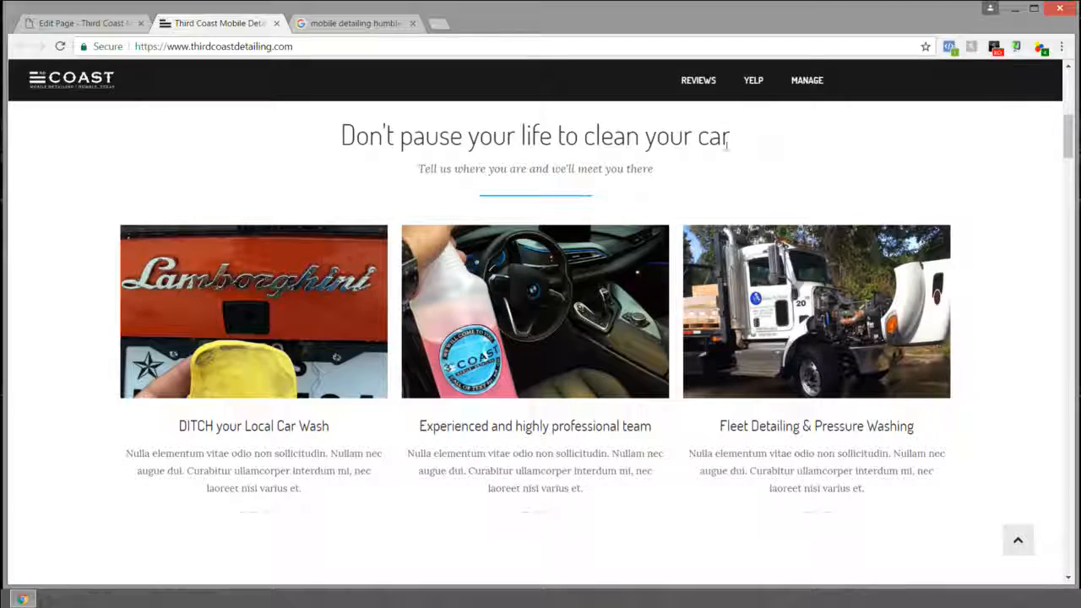
{"action": "scroll", "coordinate": [414, 276], "scroll_direction": "down", "scroll_amount": 3}
{"action": "scroll", "coordinate": [414, 276], "scroll_direction": "down", "scroll_amount": 6}
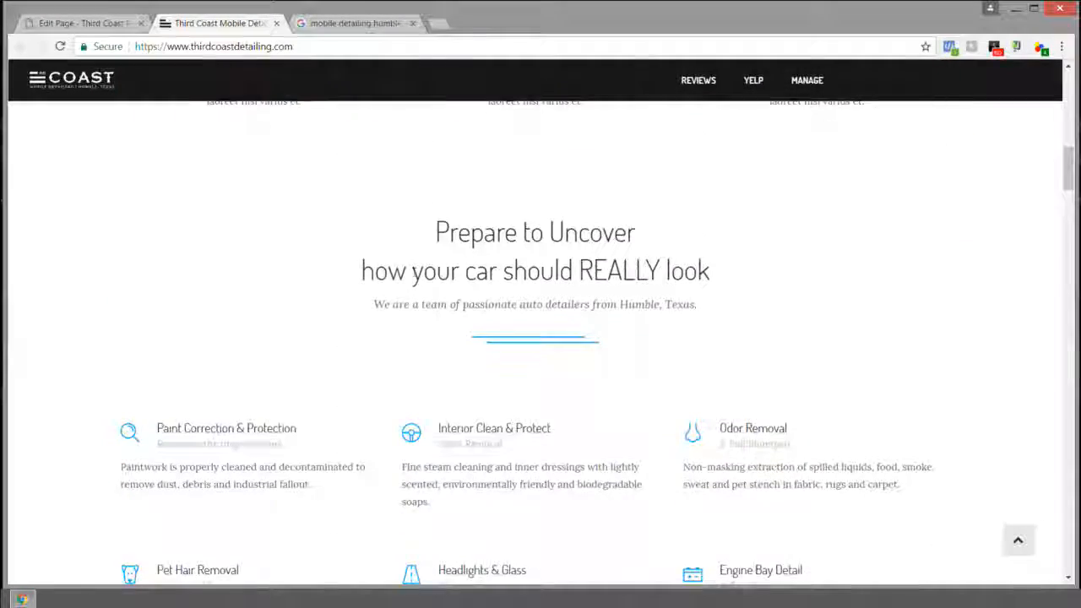
{"action": "scroll", "coordinate": [414, 276], "scroll_direction": "up", "scroll_amount": 3}
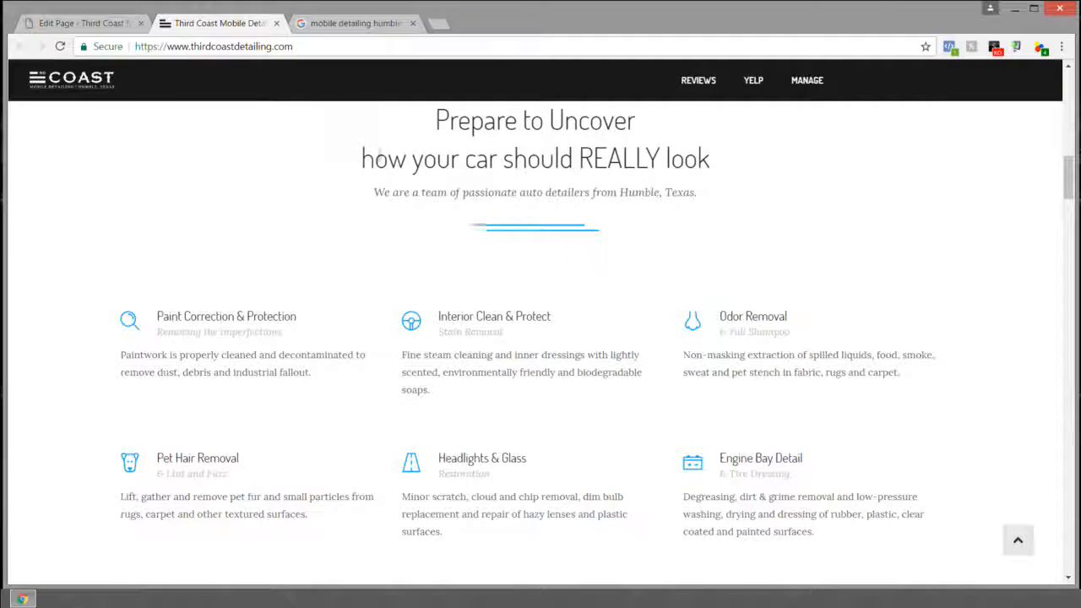
{"action": "scroll", "coordinate": [404, 265], "scroll_direction": "down", "scroll_amount": 7}
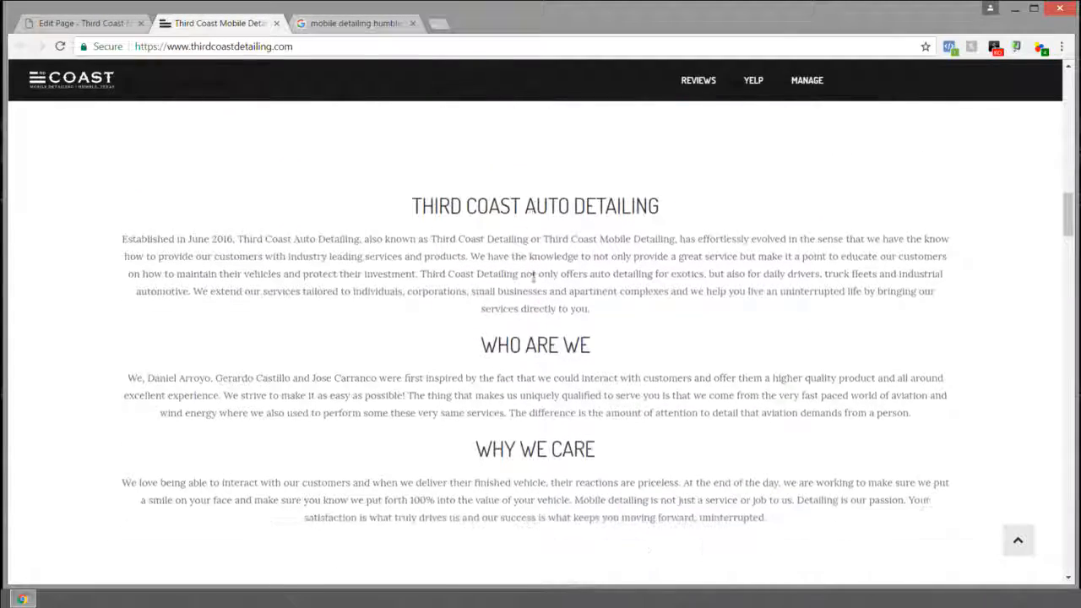
{"action": "scroll", "coordinate": [416, 196], "scroll_direction": "up", "scroll_amount": 2}
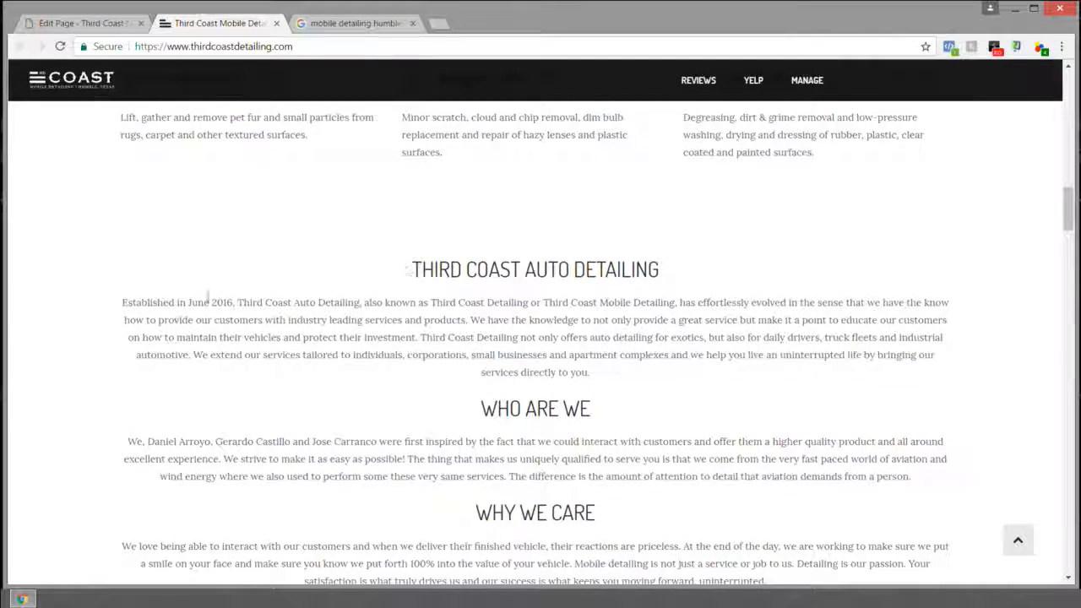
{"action": "left_click_drag", "start_coordinate": [121, 302], "coordinate": [666, 369]}
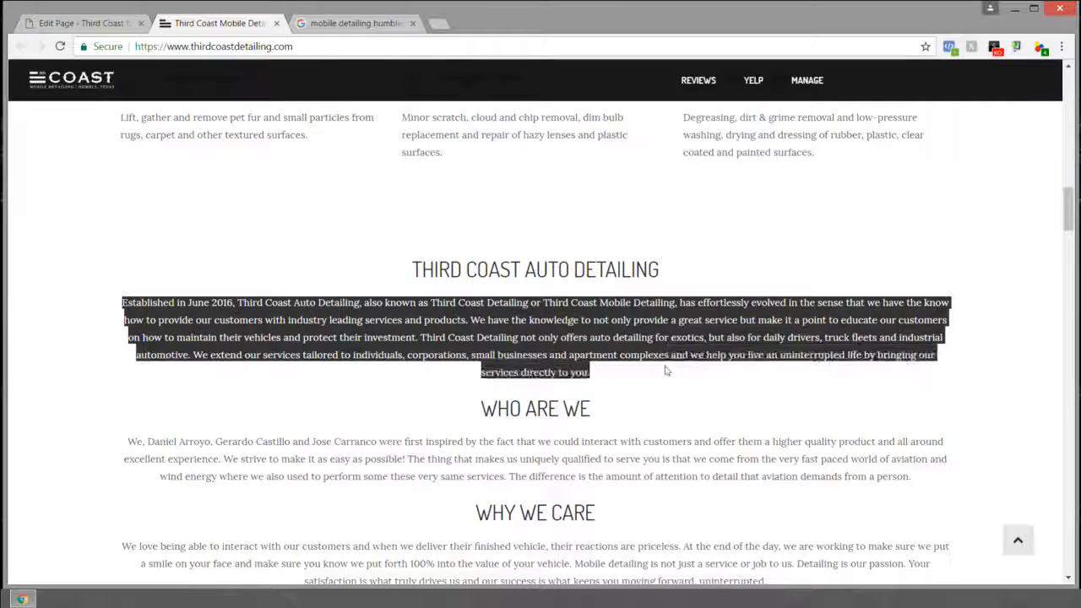
{"action": "scroll", "coordinate": [666, 369], "scroll_direction": "up", "scroll_amount": 6}
{"action": "scroll", "coordinate": [809, 300], "scroll_direction": "down", "scroll_amount": 1}
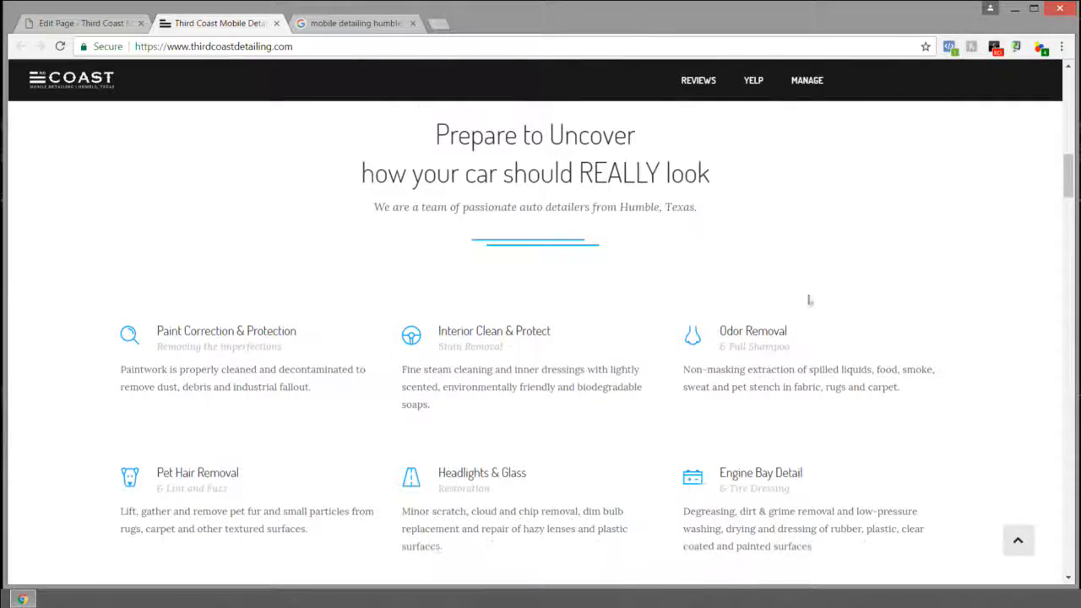
{"action": "mouse_move", "coordinate": [156, 330]}
{"action": "left_mouse_down"}
{"action": "mouse_move", "coordinate": [528, 407]}
{"action": "mouse_move", "coordinate": [708, 497]}
{"action": "mouse_move", "coordinate": [824, 529]}
{"action": "mouse_move", "coordinate": [843, 549]}
{"action": "left_mouse_up"}
{"action": "scroll", "coordinate": [849, 508], "scroll_direction": "up", "scroll_amount": 4}
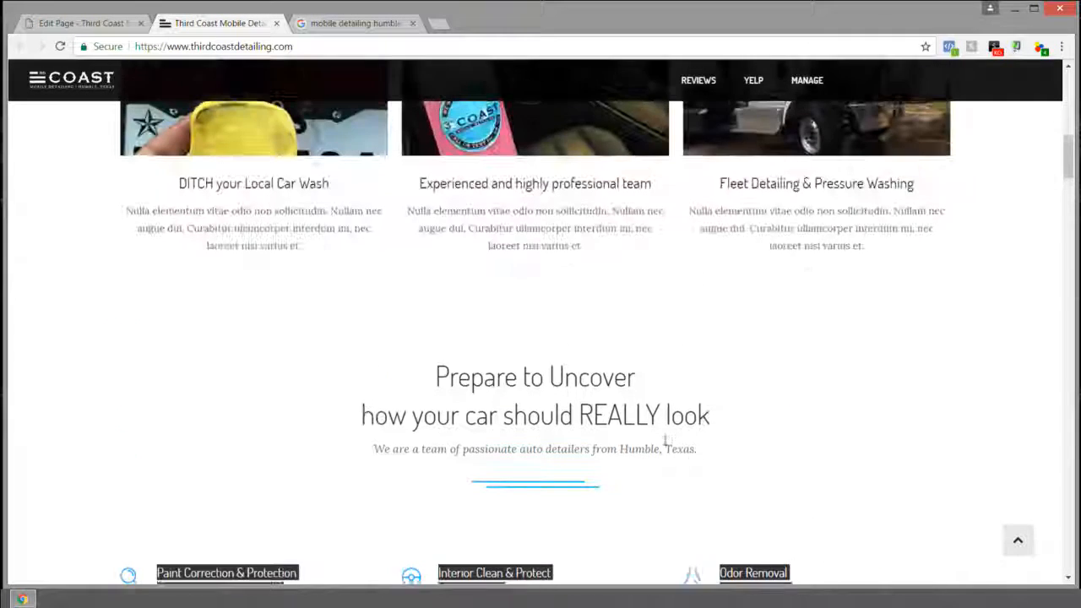
Step: Read the Prepare to Uncover, service card, Don't pause your life and Third Coast Auto Detailing text
{"action": "left_click_drag", "start_coordinate": [428, 398], "coordinate": [425, 476]}
{"action": "left_click", "coordinate": [716, 473]}
{"action": "scroll", "coordinate": [457, 366], "scroll_direction": "up", "scroll_amount": 1}
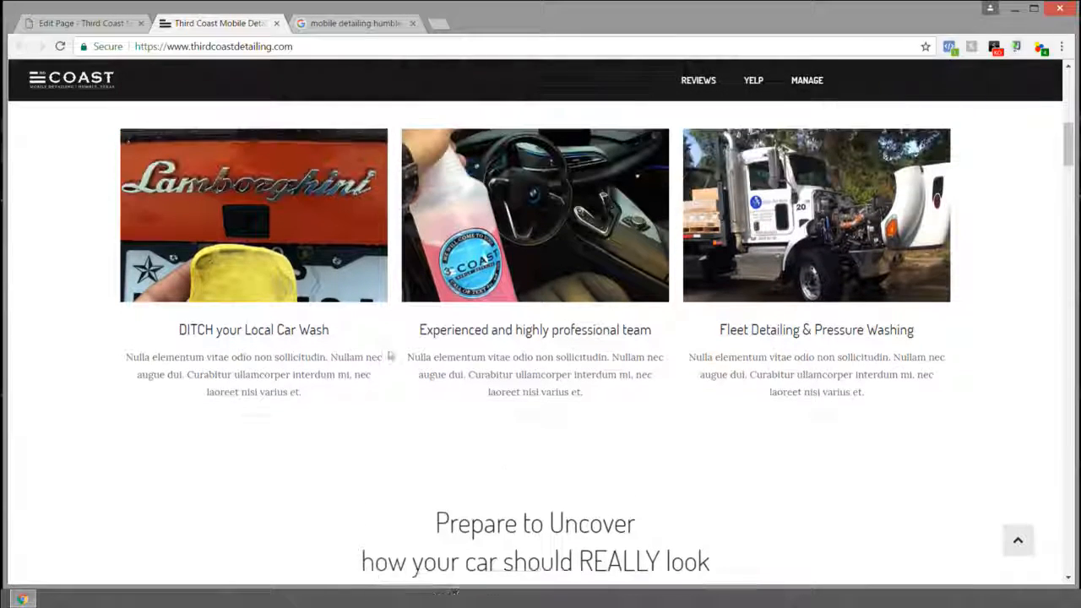
{"action": "left_click_drag", "start_coordinate": [164, 352], "coordinate": [910, 419]}
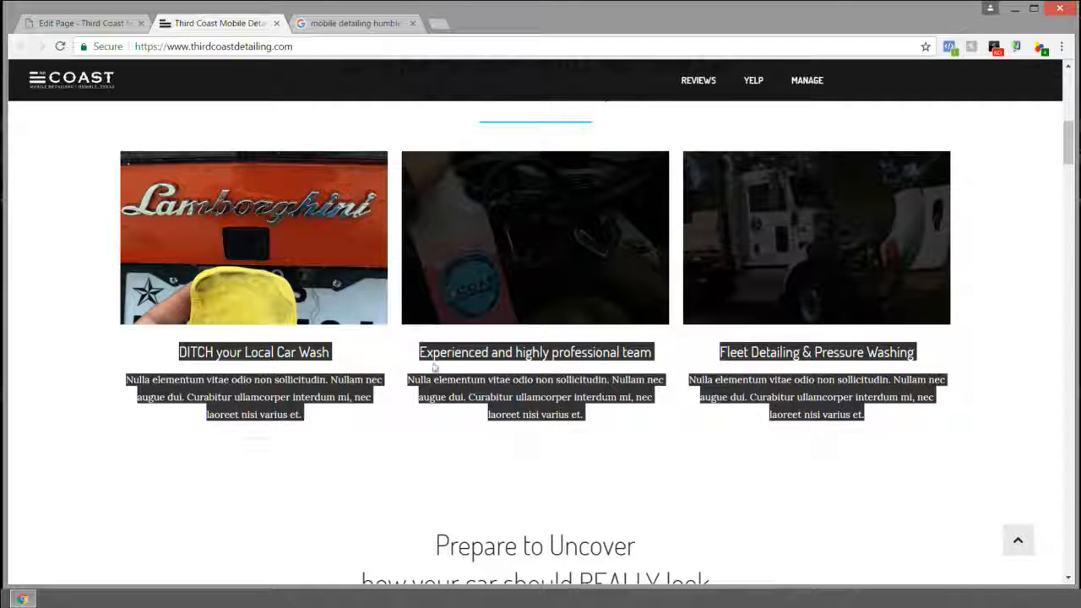
{"action": "scroll", "coordinate": [767, 360], "scroll_direction": "up", "scroll_amount": 3}
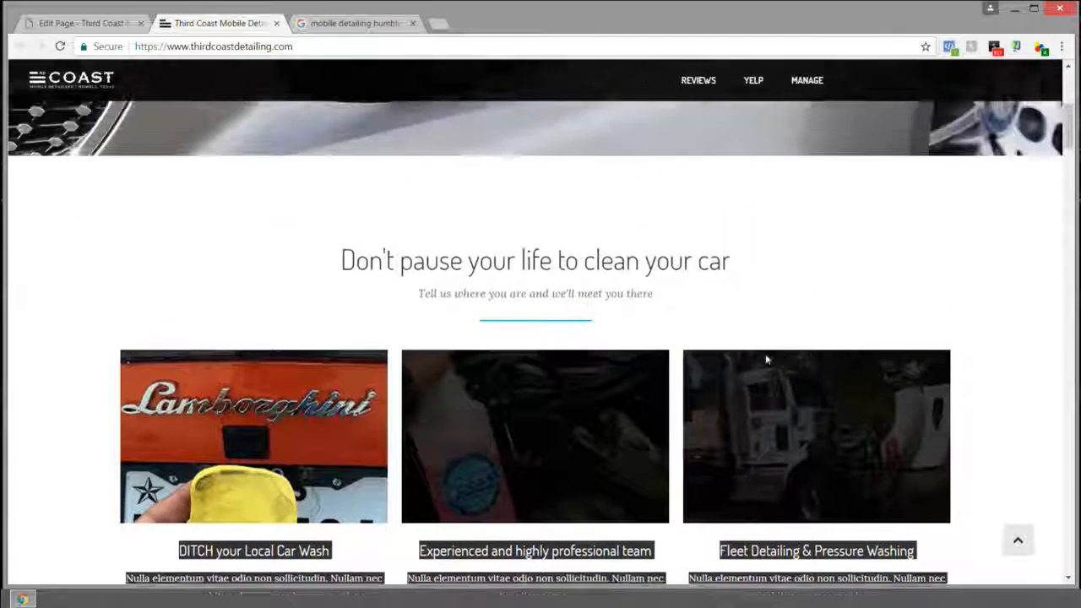
{"action": "left_click_drag", "start_coordinate": [340, 333], "coordinate": [771, 334]}
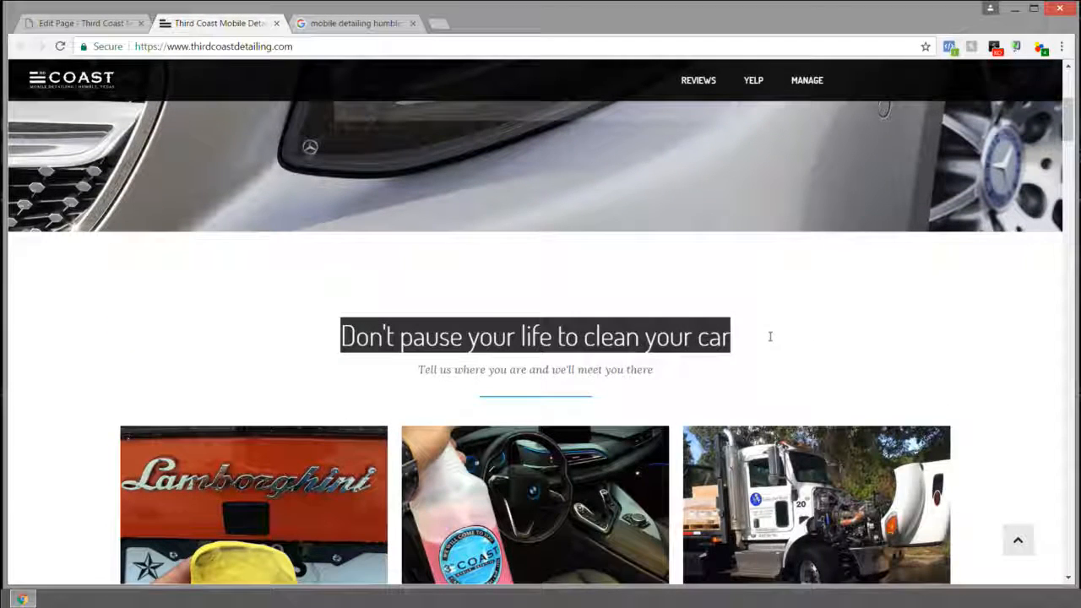
{"action": "left_click", "coordinate": [763, 338]}
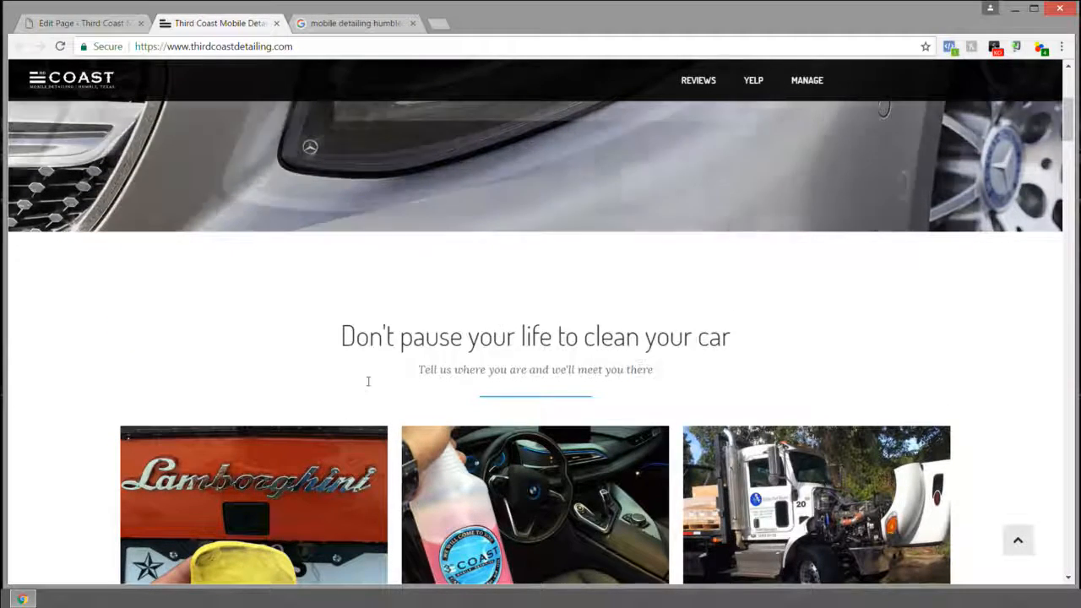
{"action": "triple_click", "coordinate": [375, 375]}
{"action": "scroll", "coordinate": [374, 374], "scroll_direction": "down", "scroll_amount": 7}
{"action": "scroll", "coordinate": [431, 230], "scroll_direction": "down", "scroll_amount": 5}
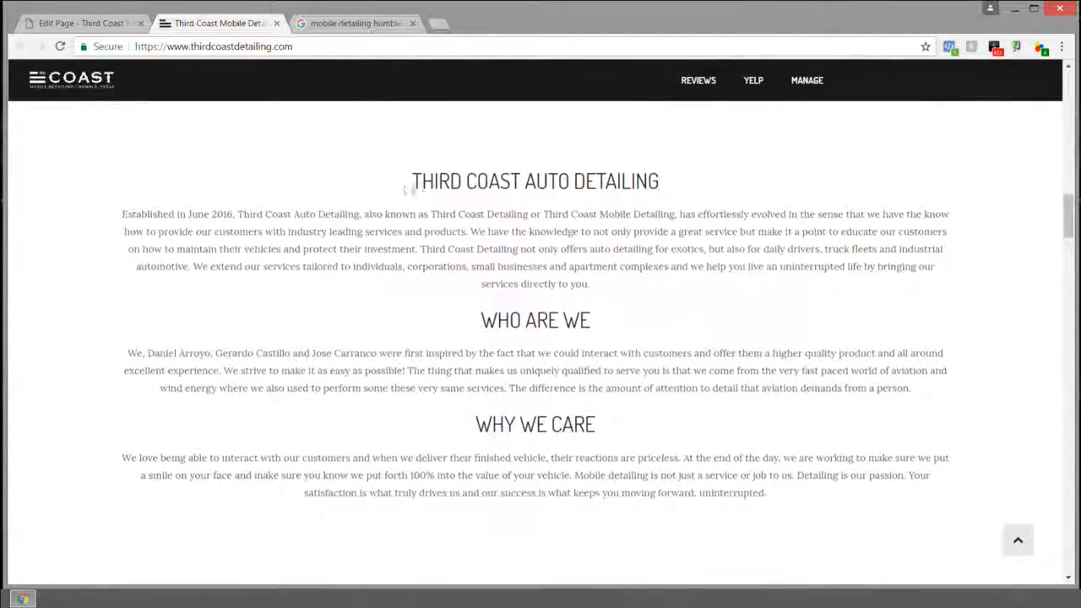
{"action": "mouse_move", "coordinate": [409, 176]}
{"action": "left_mouse_down"}
{"action": "mouse_move", "coordinate": [621, 216]}
{"action": "mouse_move", "coordinate": [728, 279]}
{"action": "mouse_move", "coordinate": [631, 291]}
{"action": "mouse_move", "coordinate": [466, 269]}
{"action": "mouse_move", "coordinate": [381, 181]}
{"action": "mouse_move", "coordinate": [395, 186]}
{"action": "left_mouse_up"}
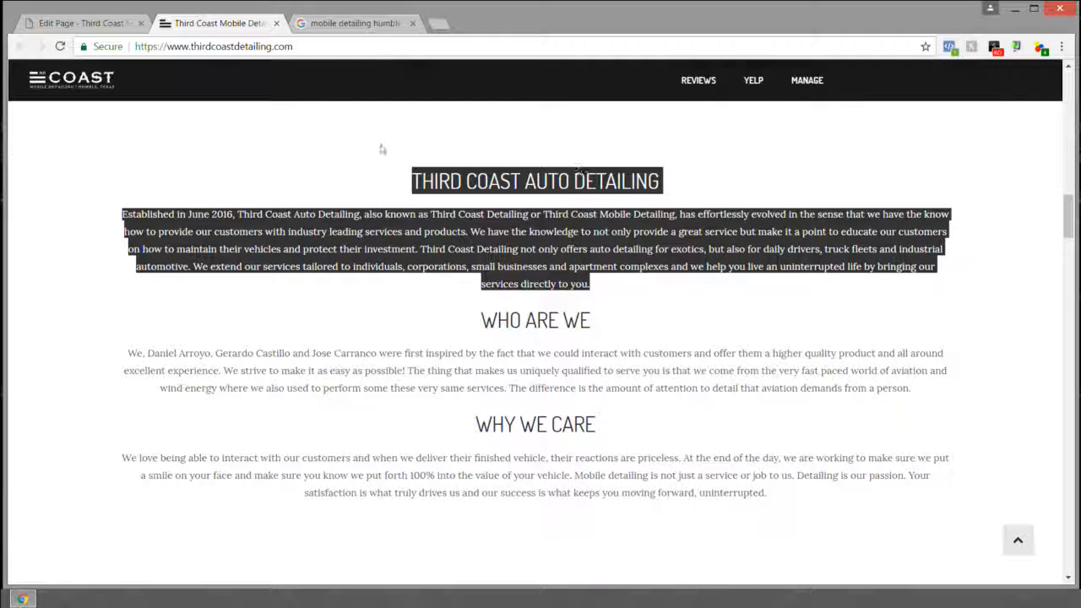
{"action": "left_click", "coordinate": [93, 23]}
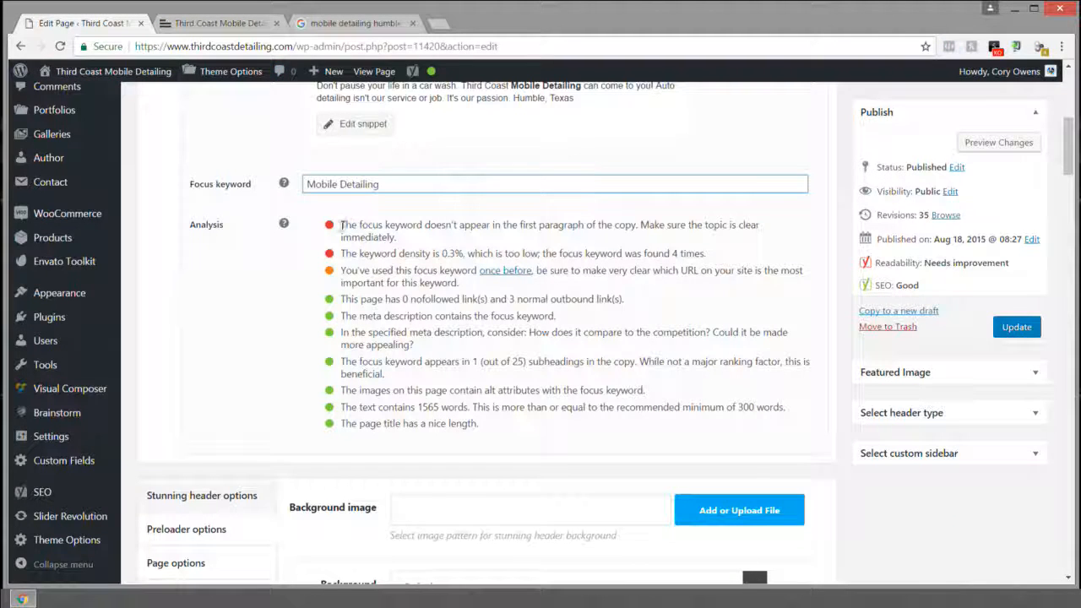
Step: Highlight the keyword-not-in-first-paragraph warning and compare it against the live page
{"action": "left_click_drag", "start_coordinate": [341, 224], "coordinate": [344, 221]}
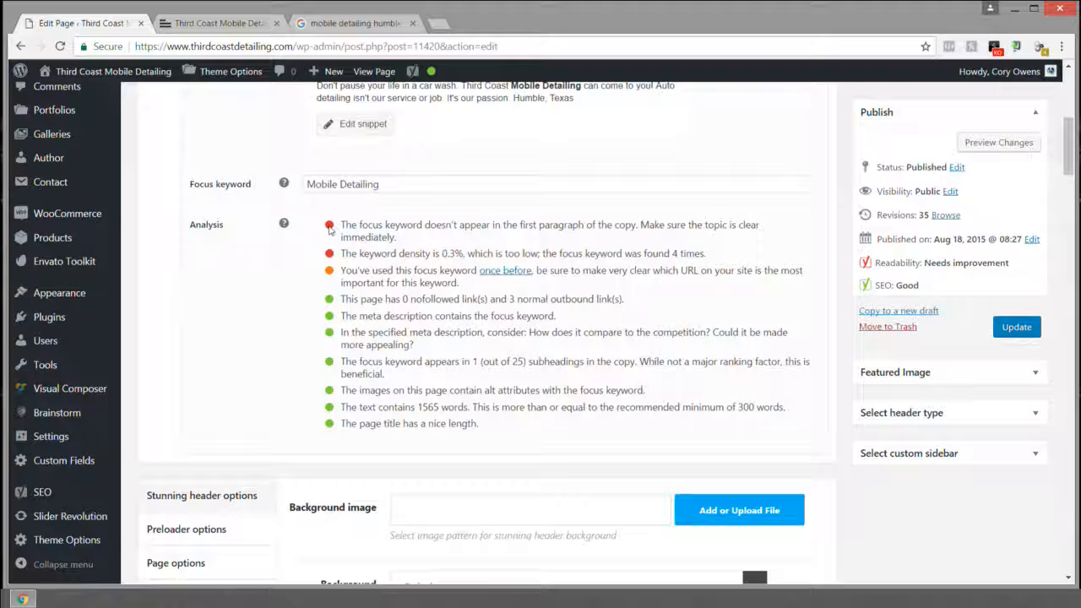
{"action": "left_click_drag", "start_coordinate": [428, 237], "coordinate": [343, 229]}
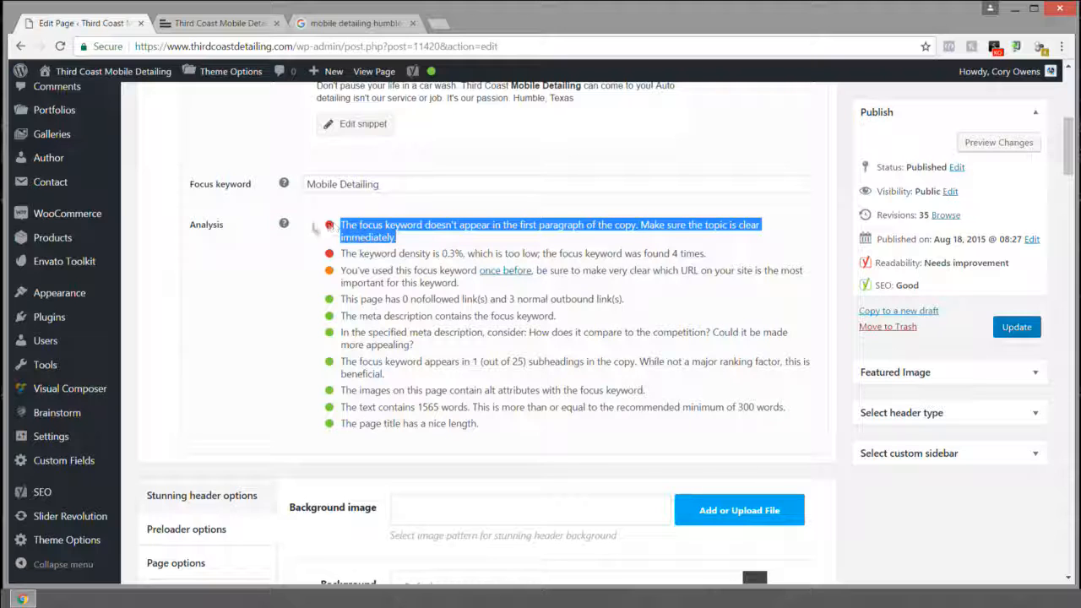
{"action": "key", "text": "ctrl+Tab"}
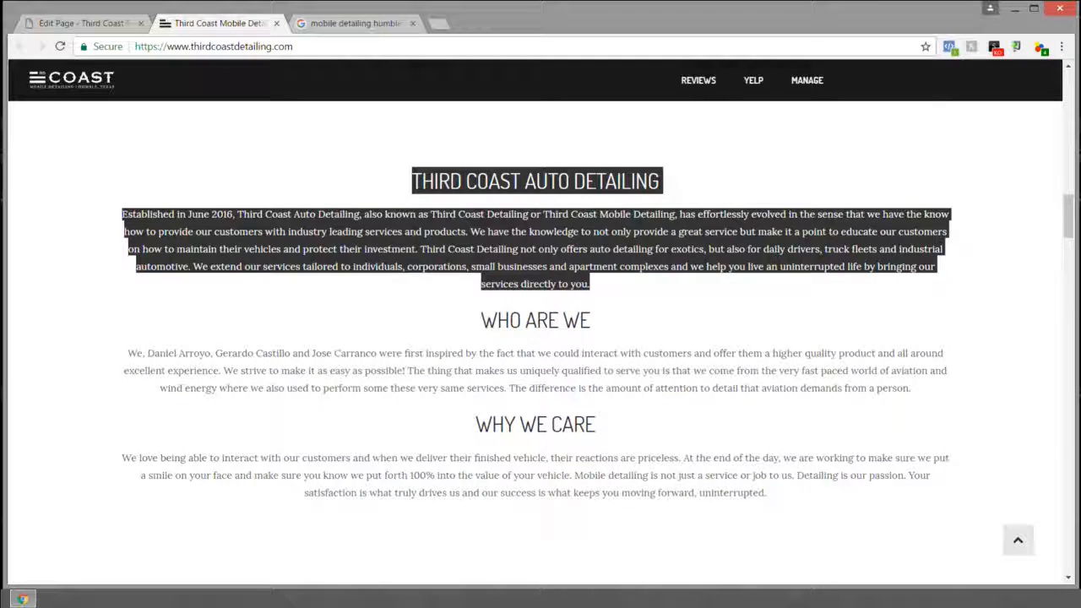
{"action": "scroll", "coordinate": [543, 251], "scroll_direction": "up", "scroll_amount": 9}
{"action": "scroll", "coordinate": [507, 270], "scroll_direction": "down", "scroll_amount": 3}
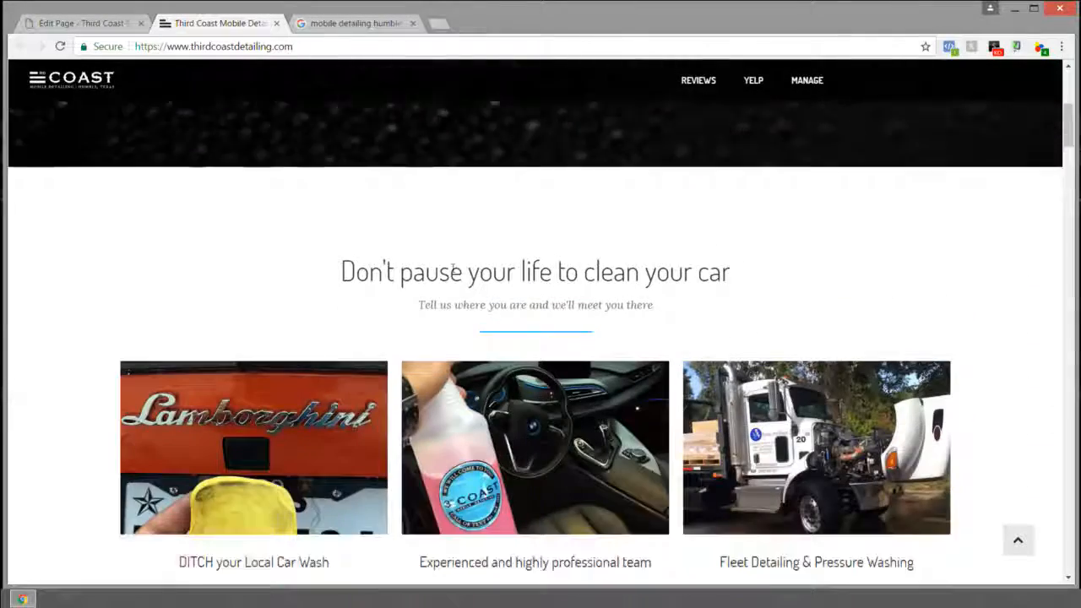
{"action": "left_click", "coordinate": [83, 23]}
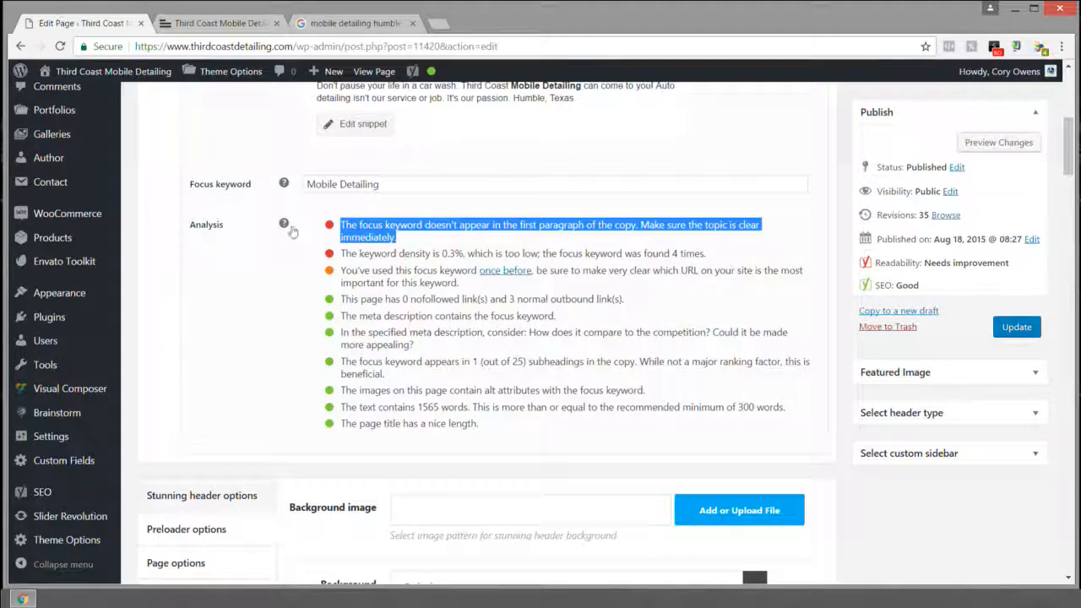
Step: Highlight the 0.3% keyword density warning and the Mobile Detailing keyword, checking the live page
{"action": "left_click_drag", "start_coordinate": [341, 255], "coordinate": [470, 254]}
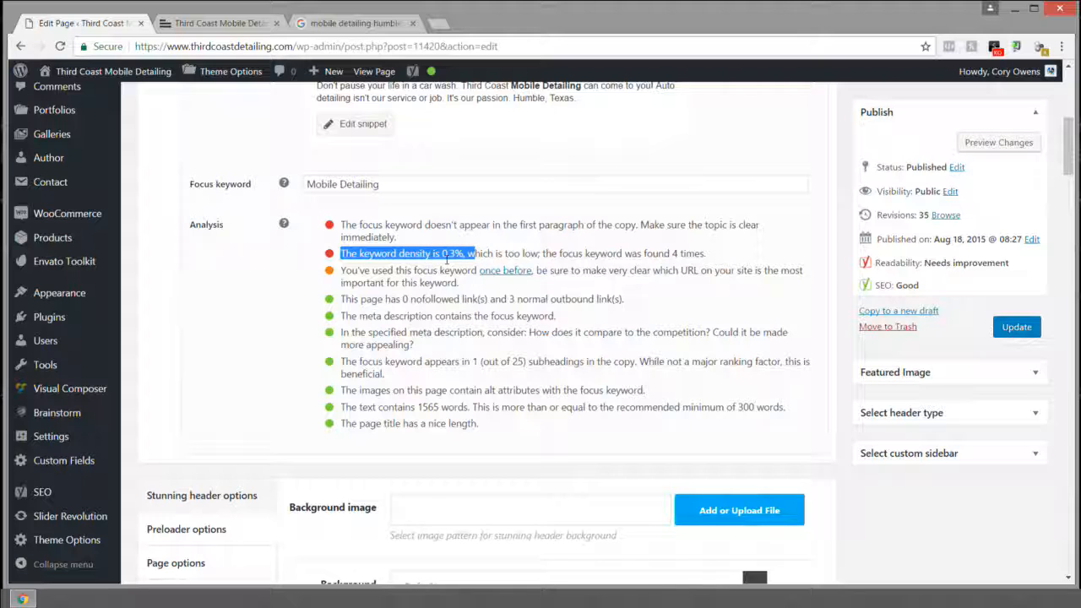
{"action": "left_click_drag", "start_coordinate": [389, 182], "coordinate": [306, 183]}
{"action": "left_click", "coordinate": [420, 185]}
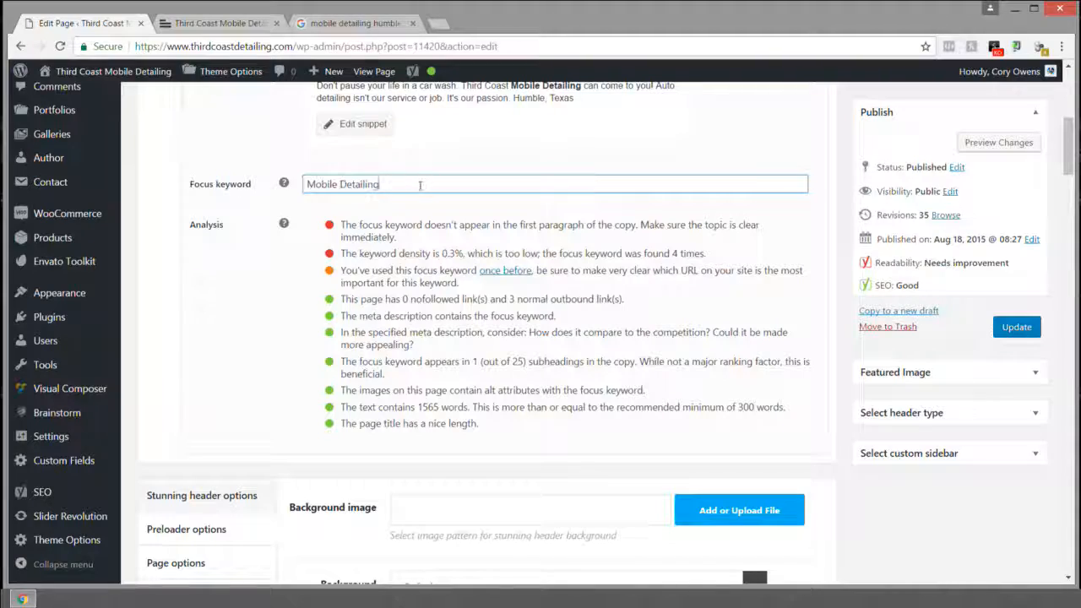
{"action": "triple_click", "coordinate": [354, 186]}
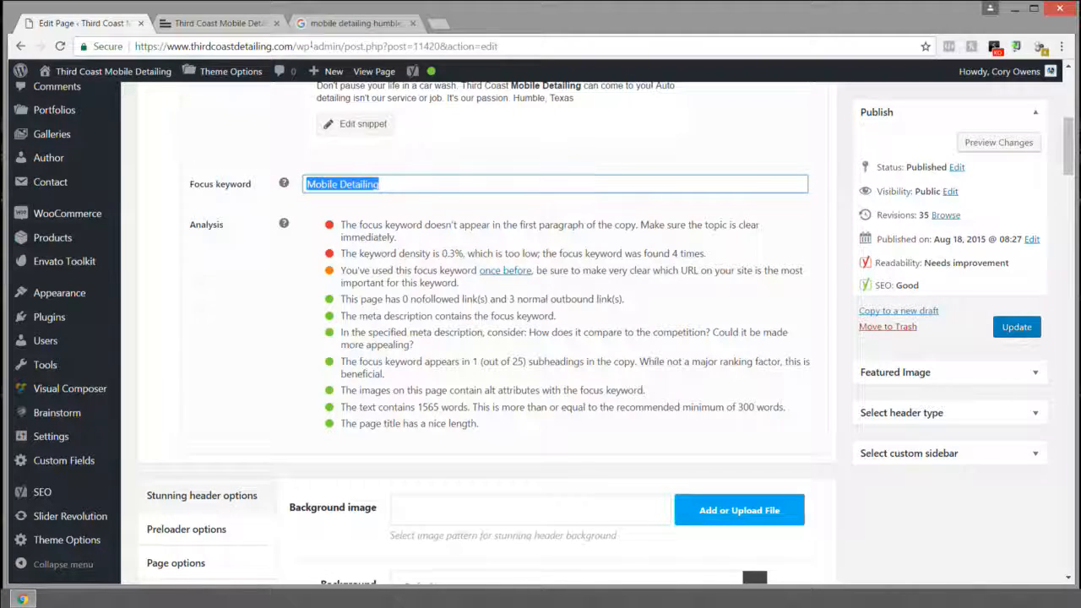
{"action": "left_click", "coordinate": [220, 23]}
{"action": "scroll", "coordinate": [372, 189], "scroll_direction": "down", "scroll_amount": 2}
{"action": "scroll", "coordinate": [371, 189], "scroll_direction": "down", "scroll_amount": 15}
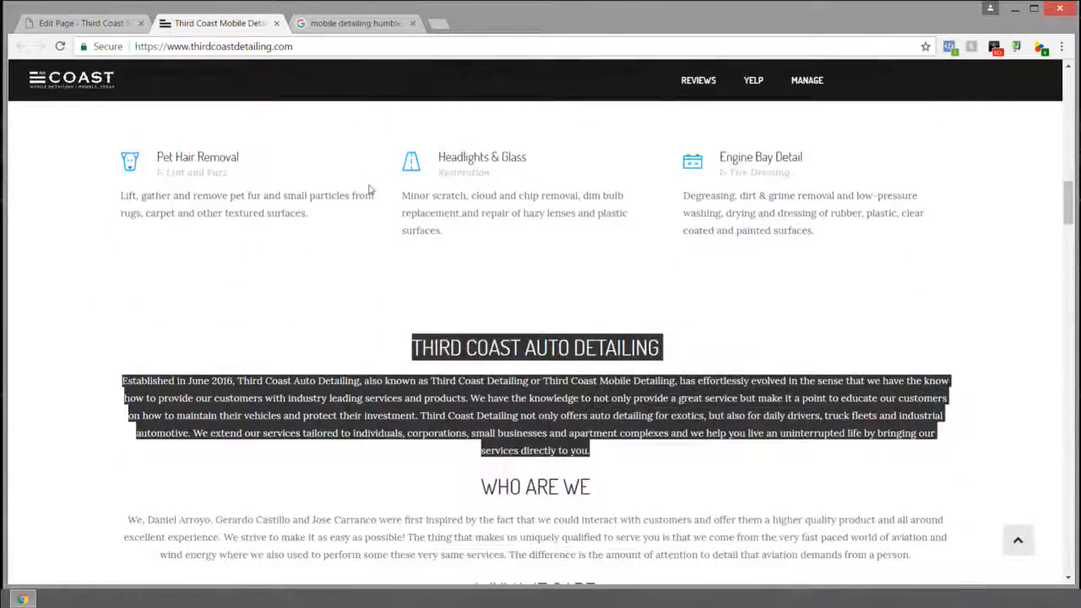
{"action": "scroll", "coordinate": [370, 191], "scroll_direction": "down", "scroll_amount": 3}
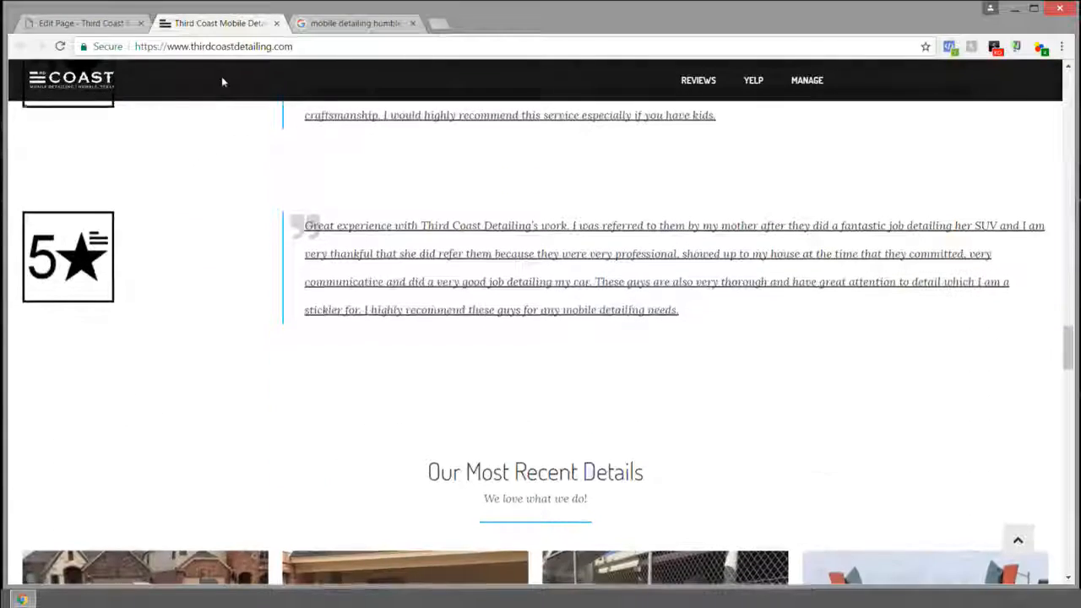
{"action": "left_click", "coordinate": [84, 23]}
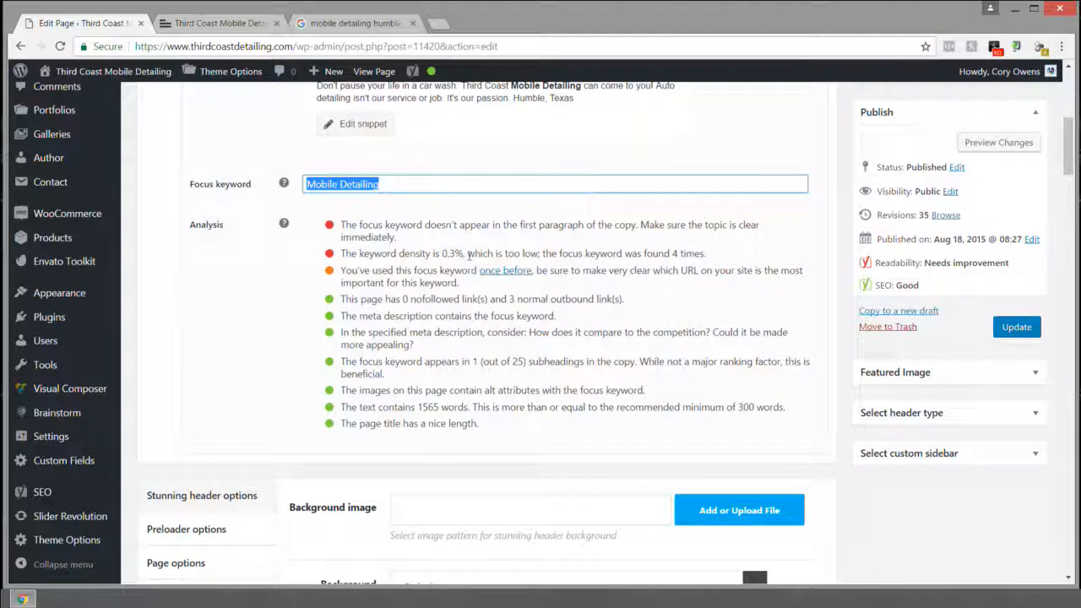
Step: Reselect the Mobile Detailing focus keyword, leave the field, and switch to the live site
{"action": "left_click_drag", "start_coordinate": [416, 184], "coordinate": [310, 185]}
{"action": "left_click", "coordinate": [398, 185]}
{"action": "left_click_drag", "start_coordinate": [403, 181], "coordinate": [275, 184]}
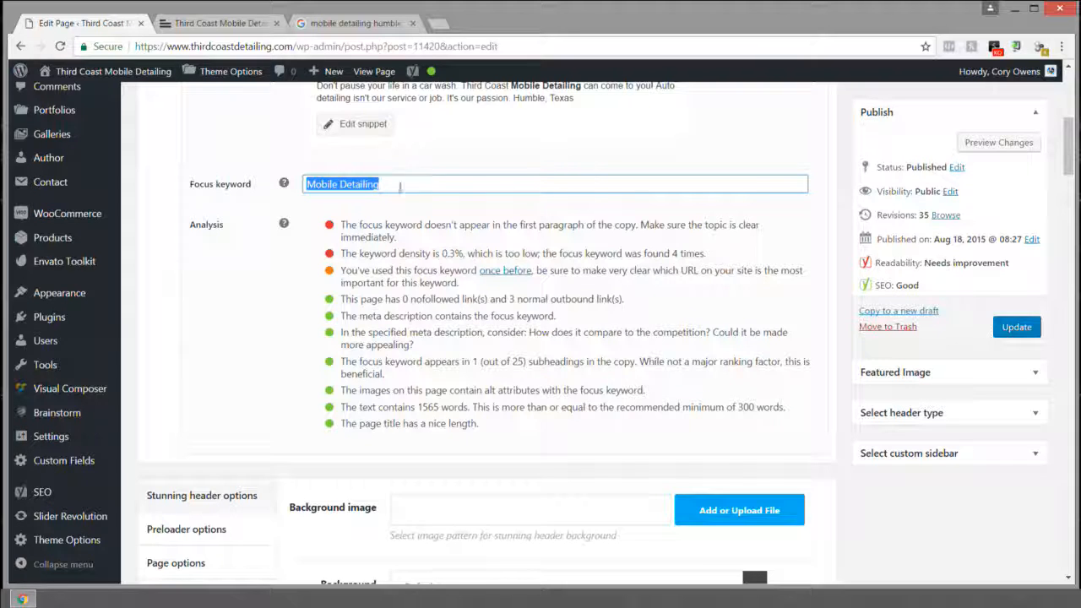
{"action": "left_click", "coordinate": [342, 255]}
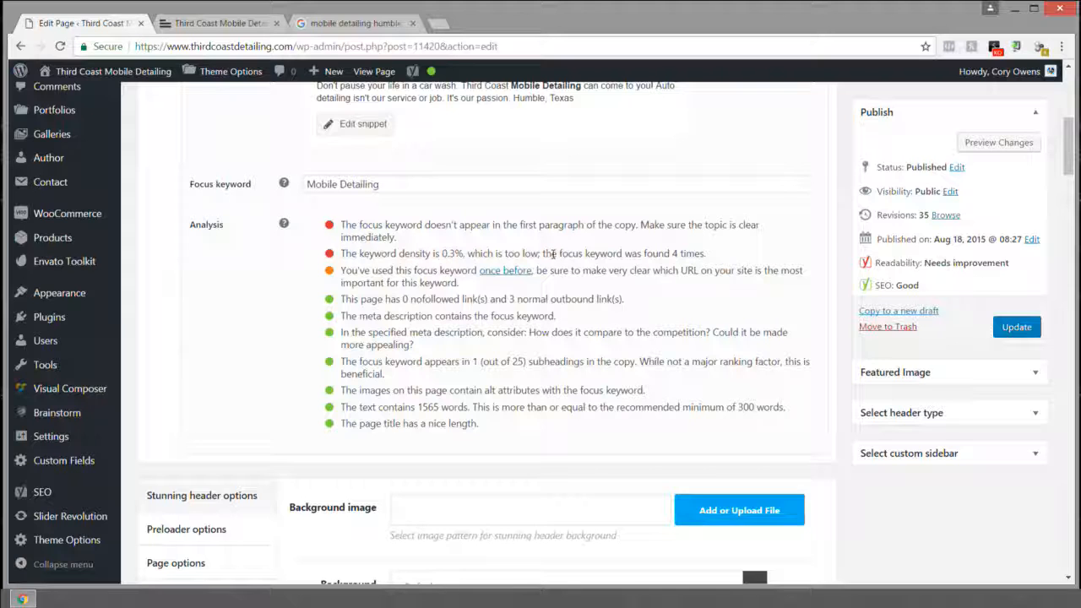
{"action": "left_click_drag", "start_coordinate": [402, 180], "coordinate": [313, 181]}
{"action": "left_click", "coordinate": [383, 179]}
{"action": "key", "text": "ctrl+a"}
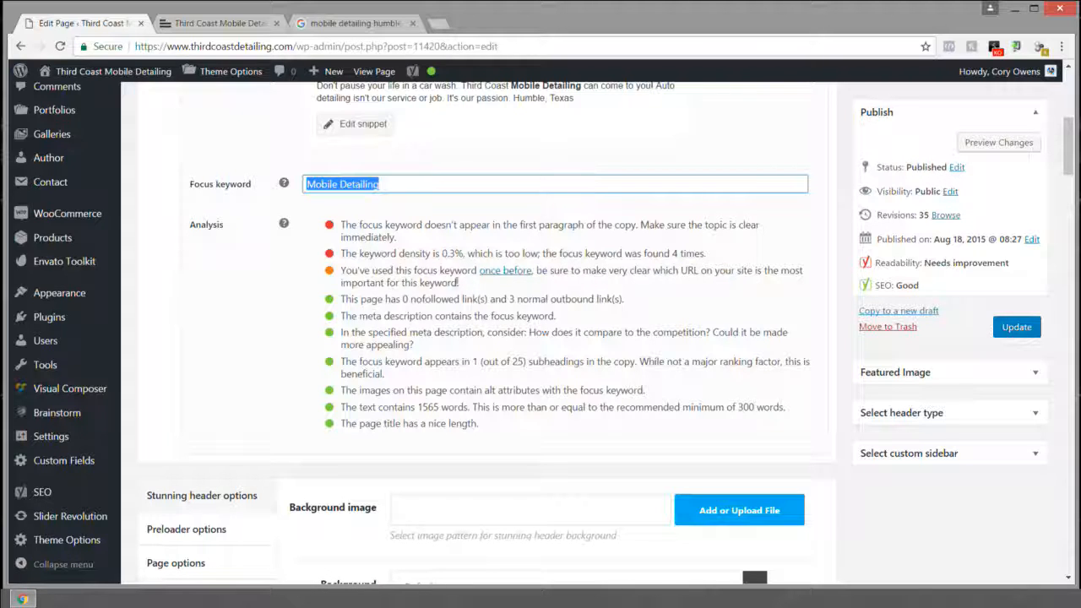
{"action": "left_click", "coordinate": [340, 271]}
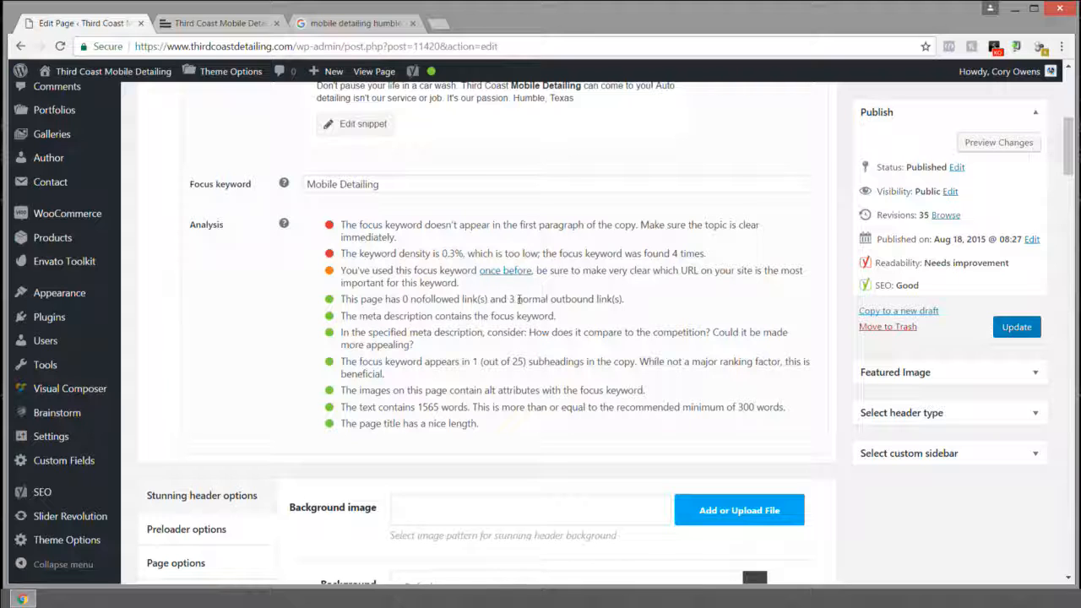
{"action": "left_click", "coordinate": [221, 23]}
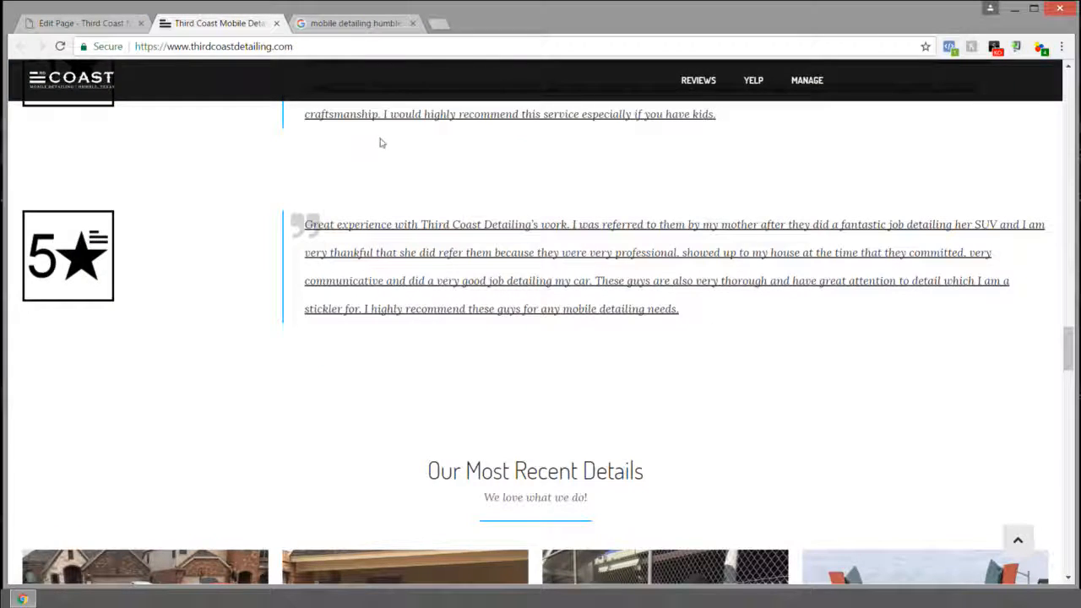
Step: Scroll through the customer reviews and open the Snapchat code link in a new tab, then close it
{"action": "scroll", "coordinate": [380, 142], "scroll_direction": "up", "scroll_amount": 2}
{"action": "scroll", "coordinate": [380, 142], "scroll_direction": "up", "scroll_amount": 4}
{"action": "scroll", "coordinate": [110, 289], "scroll_direction": "down", "scroll_amount": 1}
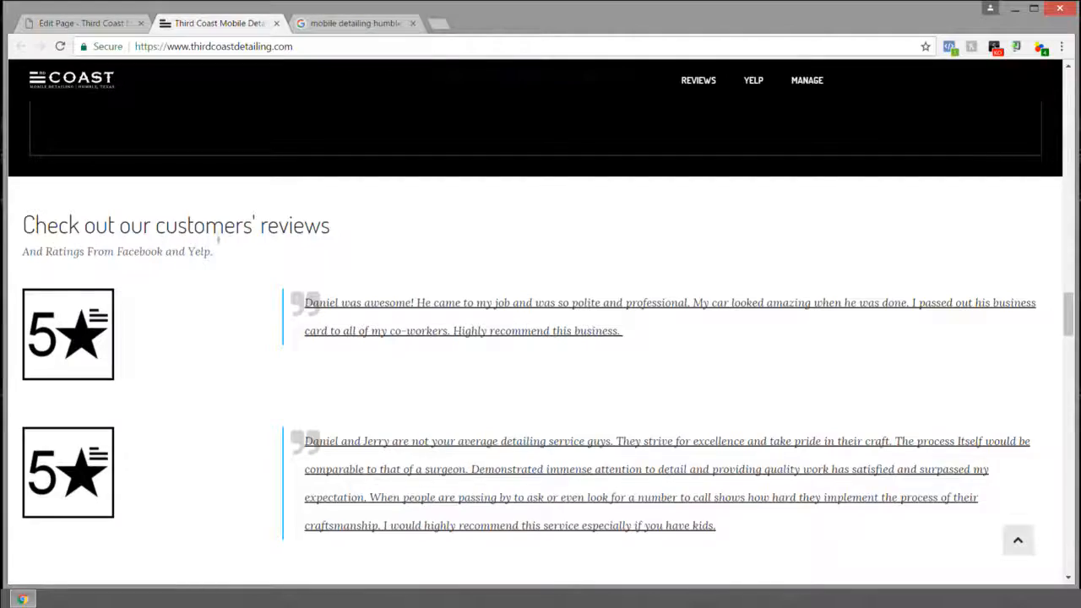
{"action": "scroll", "coordinate": [219, 240], "scroll_direction": "down", "scroll_amount": 6}
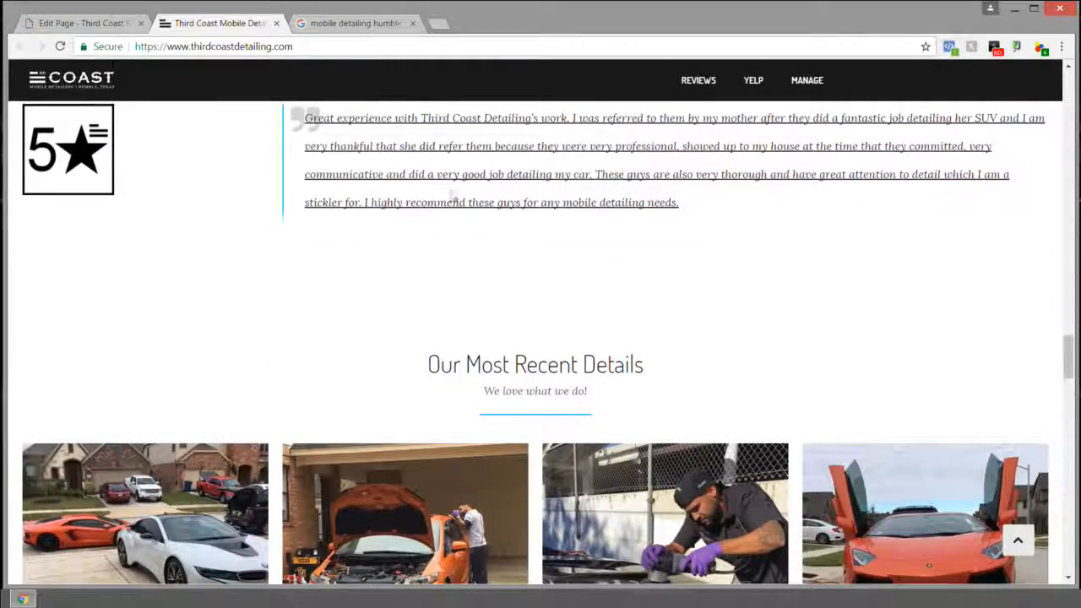
{"action": "scroll", "coordinate": [651, 256], "scroll_direction": "down", "scroll_amount": 6}
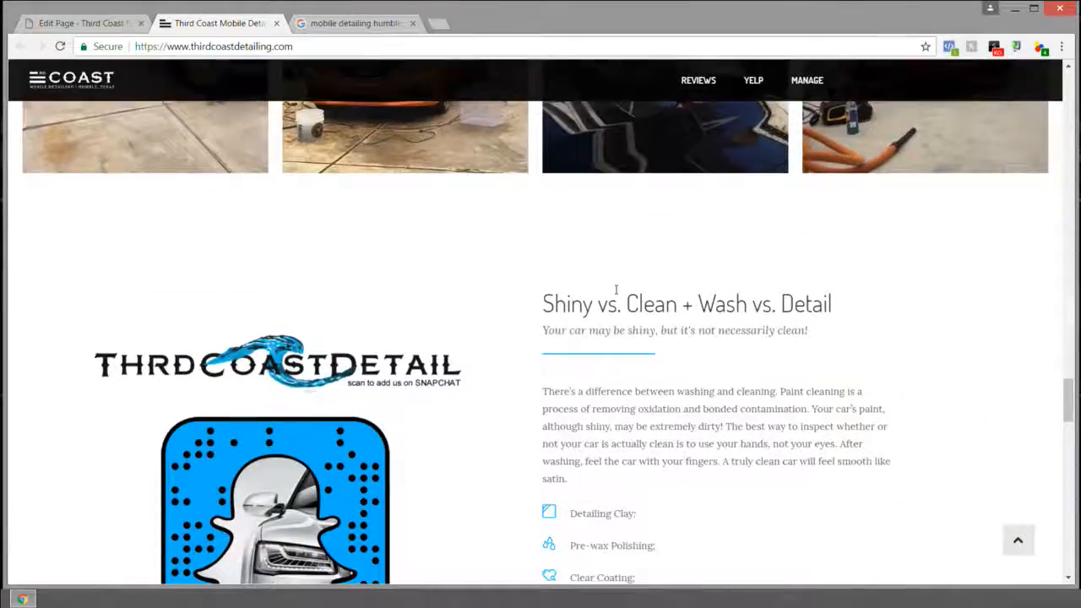
{"action": "scroll", "coordinate": [616, 289], "scroll_direction": "down", "scroll_amount": 2}
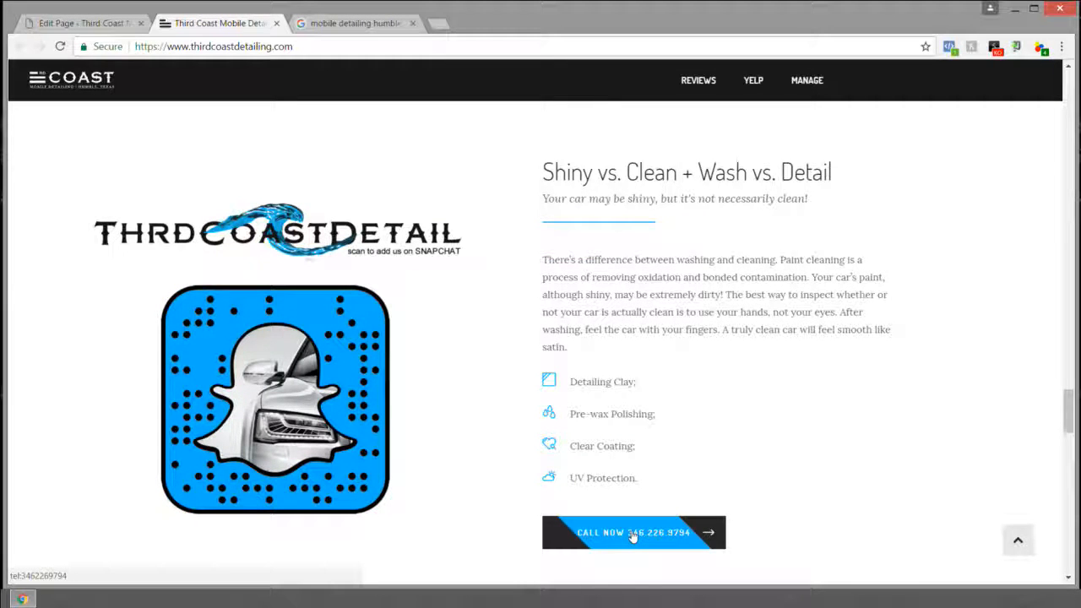
{"action": "scroll", "coordinate": [601, 345], "scroll_direction": "down", "scroll_amount": 4}
{"action": "scroll", "coordinate": [326, 260], "scroll_direction": "up", "scroll_amount": 3}
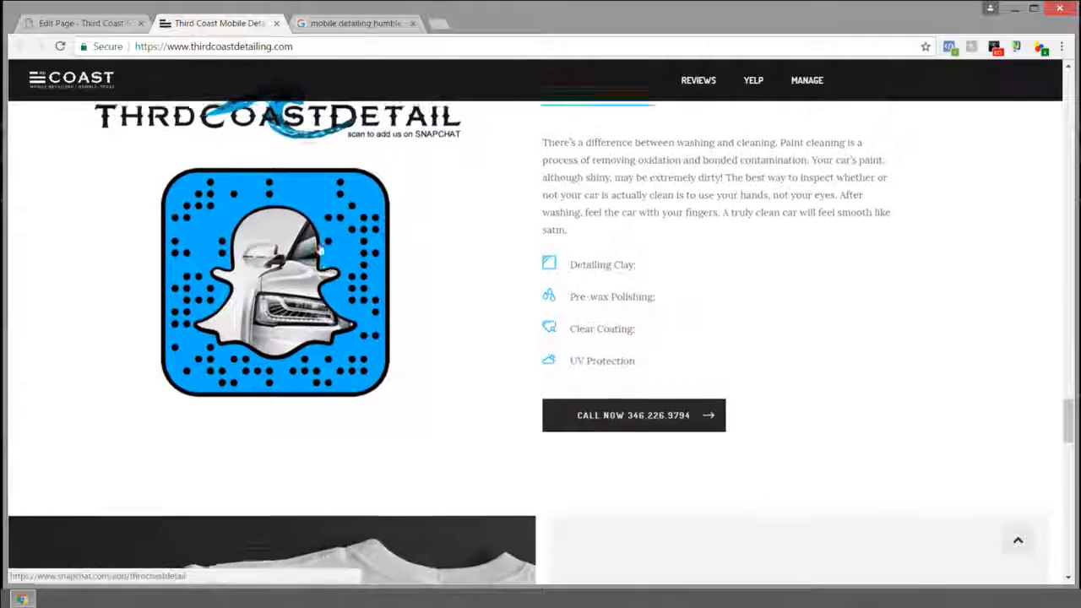
{"action": "right_click", "coordinate": [275, 224]}
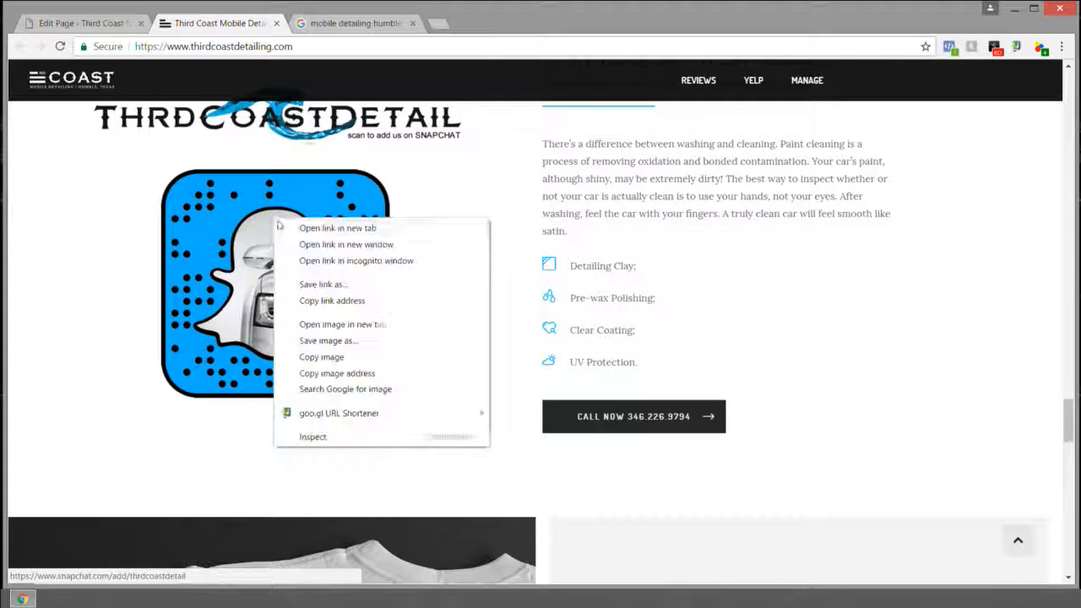
{"action": "left_click", "coordinate": [321, 227]}
{"action": "left_click", "coordinate": [338, 26]}
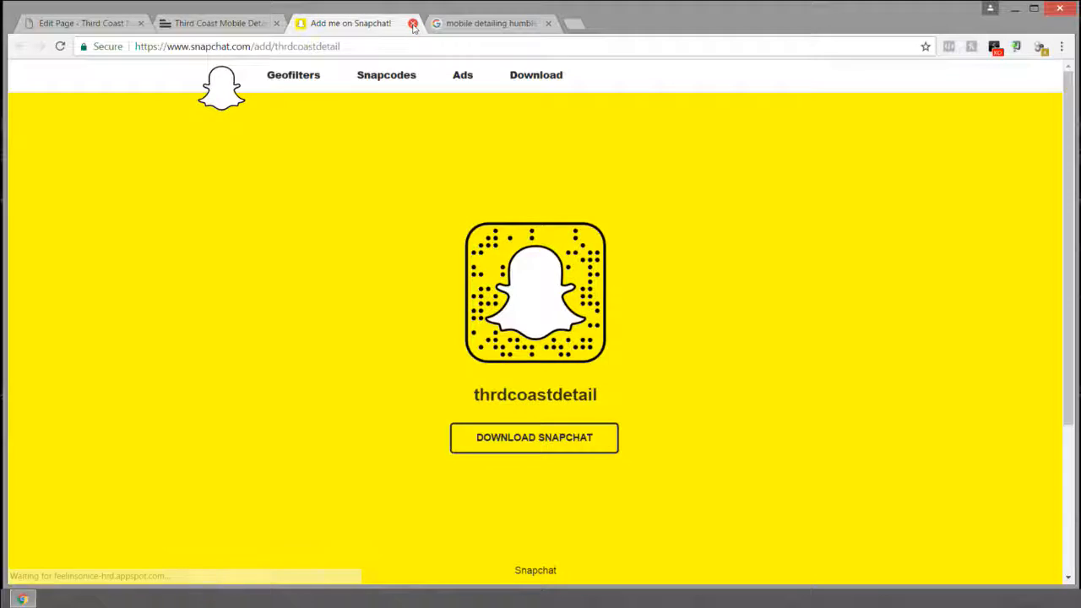
{"action": "left_click", "coordinate": [413, 25]}
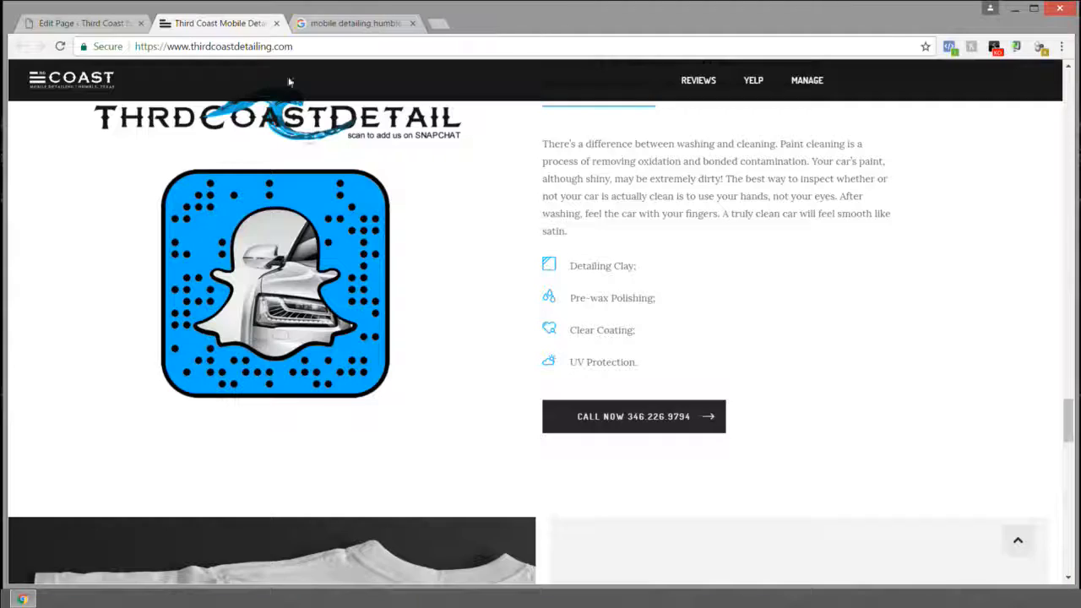
Step: Scroll down to the footer and highlight the contact phone number and email
{"action": "scroll", "coordinate": [580, 270], "scroll_direction": "down", "scroll_amount": 5}
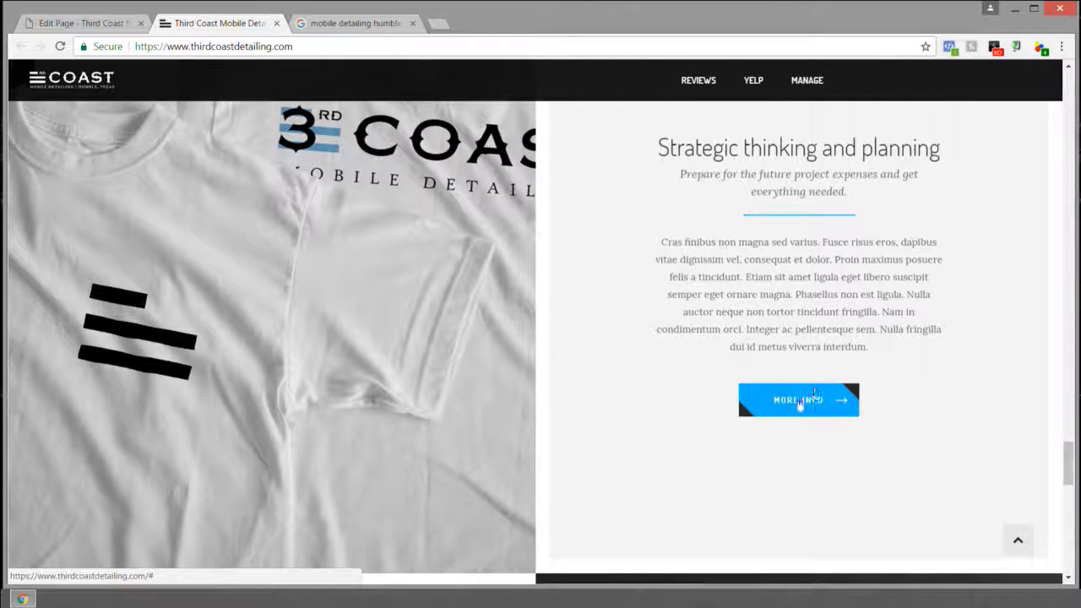
{"action": "scroll", "coordinate": [786, 400], "scroll_direction": "down", "scroll_amount": 6}
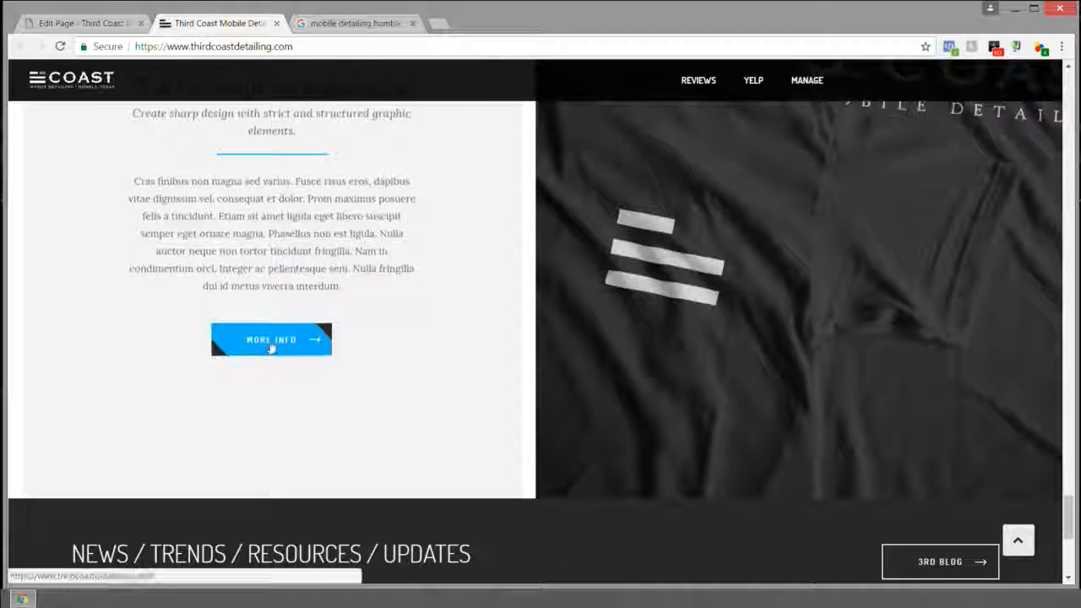
{"action": "scroll", "coordinate": [271, 346], "scroll_direction": "down", "scroll_amount": 3}
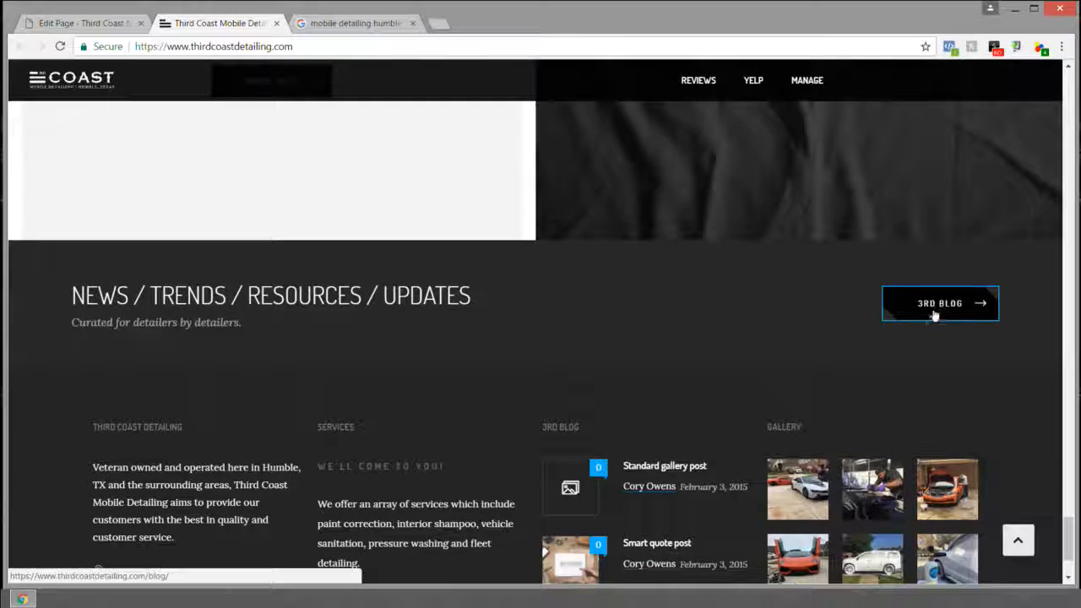
{"action": "scroll", "coordinate": [929, 309], "scroll_direction": "down", "scroll_amount": 3}
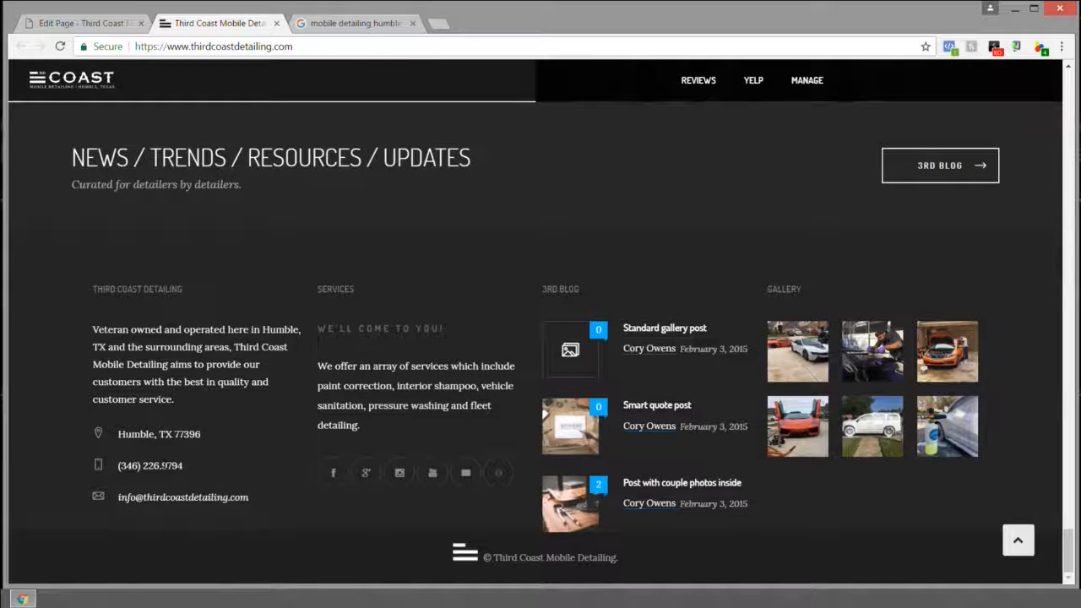
{"action": "left_click_drag", "start_coordinate": [190, 467], "coordinate": [114, 467]}
{"action": "left_click", "coordinate": [190, 467]}
{"action": "left_click_drag", "start_coordinate": [202, 466], "coordinate": [117, 467]}
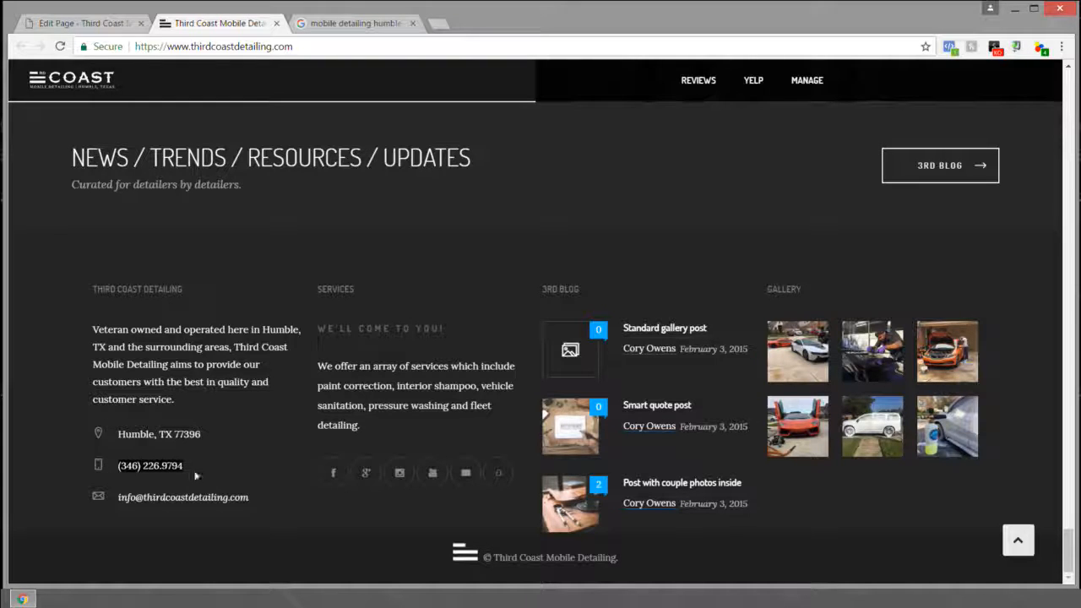
{"action": "left_click_drag", "start_coordinate": [119, 497], "coordinate": [250, 498]}
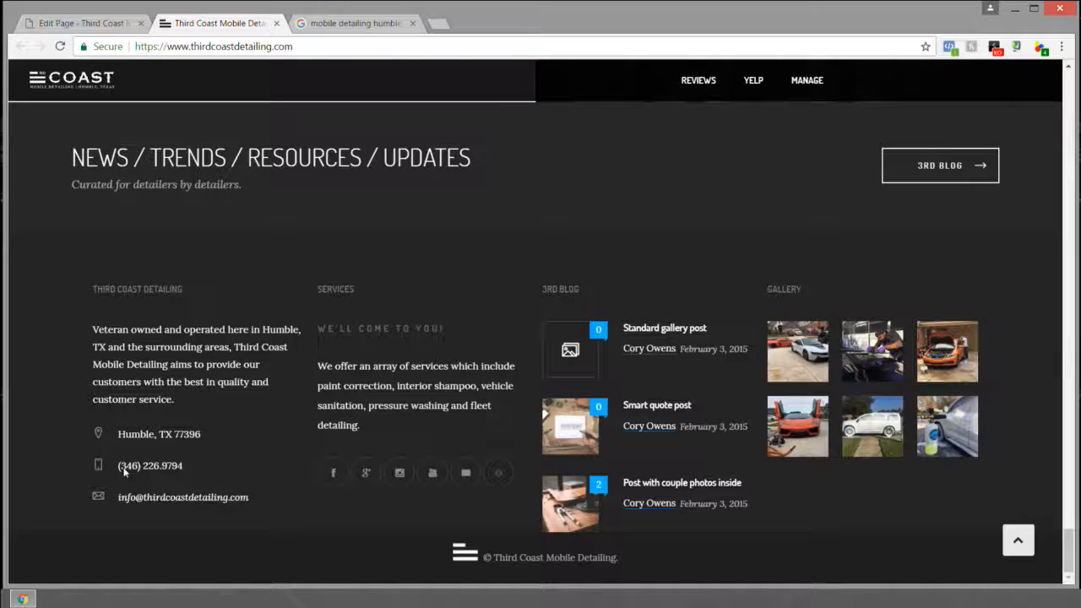
{"action": "left_click_drag", "start_coordinate": [116, 468], "coordinate": [259, 497]}
{"action": "left_click", "coordinate": [283, 500]}
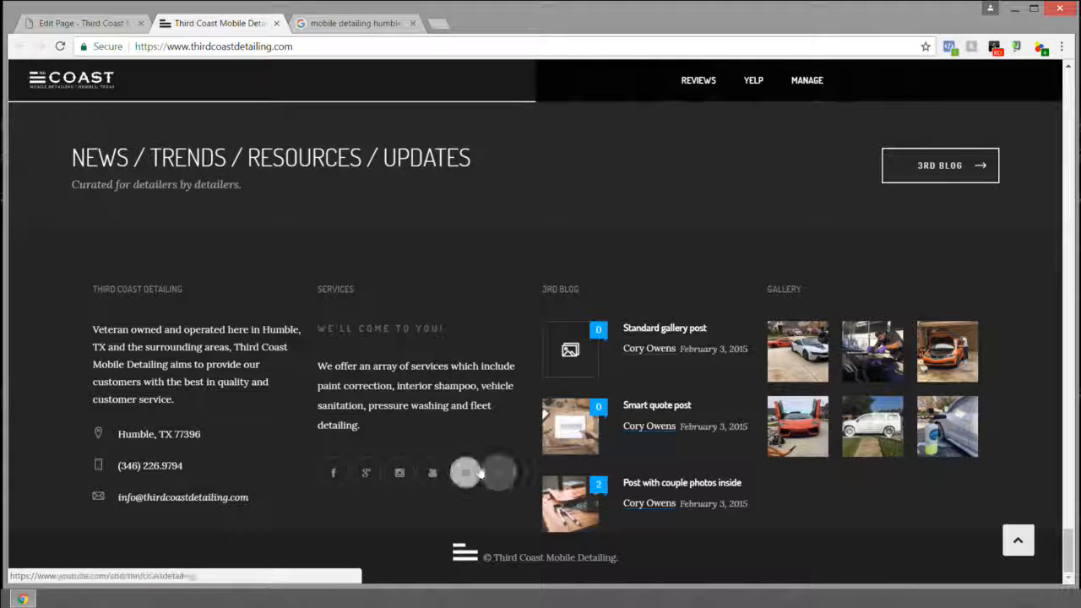
{"action": "left_click", "coordinate": [84, 22]}
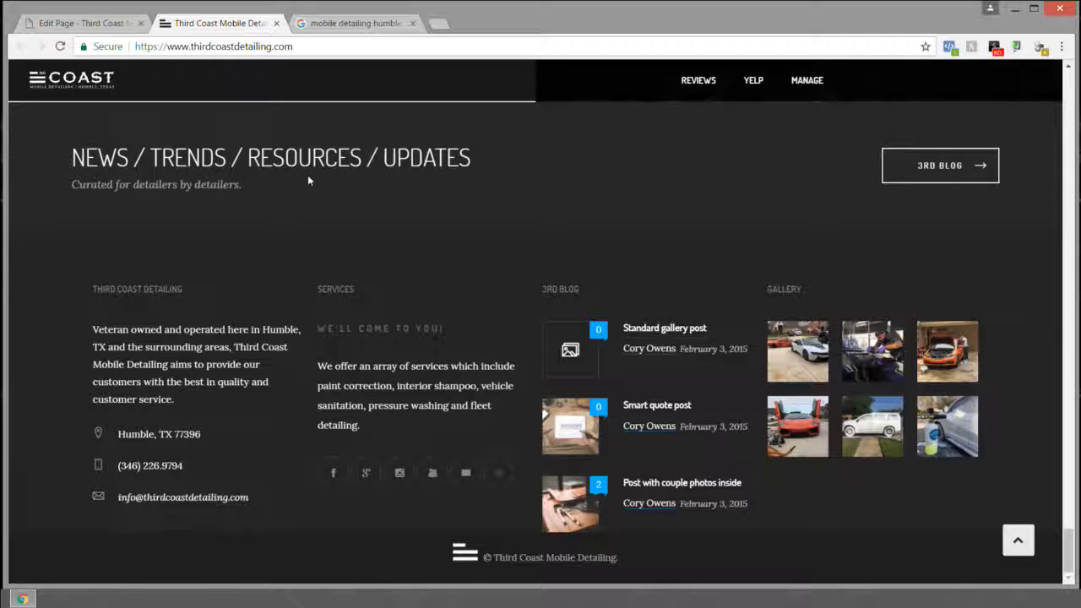
{"action": "left_click", "coordinate": [235, 24]}
{"action": "scroll", "coordinate": [555, 555], "scroll_direction": "up", "scroll_amount": 10}
{"action": "scroll", "coordinate": [615, 466], "scroll_direction": "up", "scroll_amount": 5}
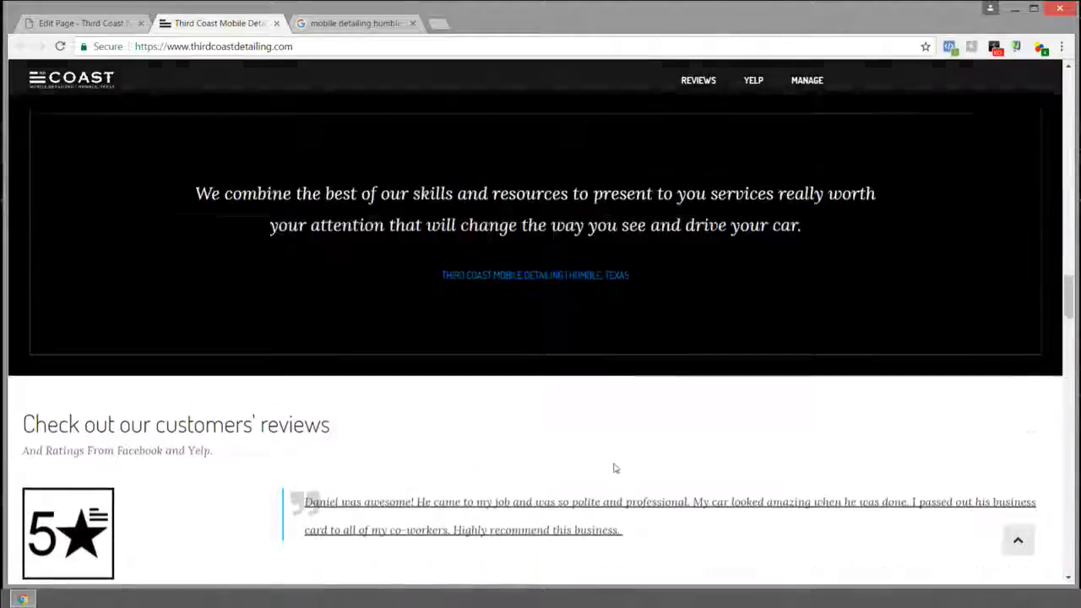
{"action": "scroll", "coordinate": [608, 468], "scroll_direction": "down", "scroll_amount": 3}
{"action": "scroll", "coordinate": [536, 424], "scroll_direction": "up", "scroll_amount": 10}
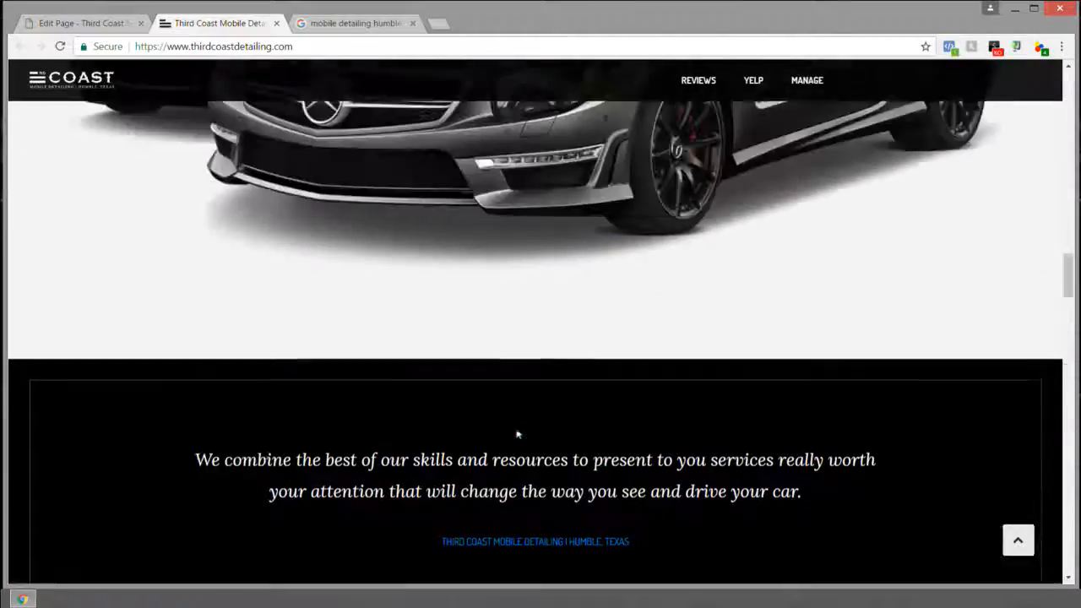
{"action": "scroll", "coordinate": [535, 424], "scroll_direction": "up", "scroll_amount": 10}
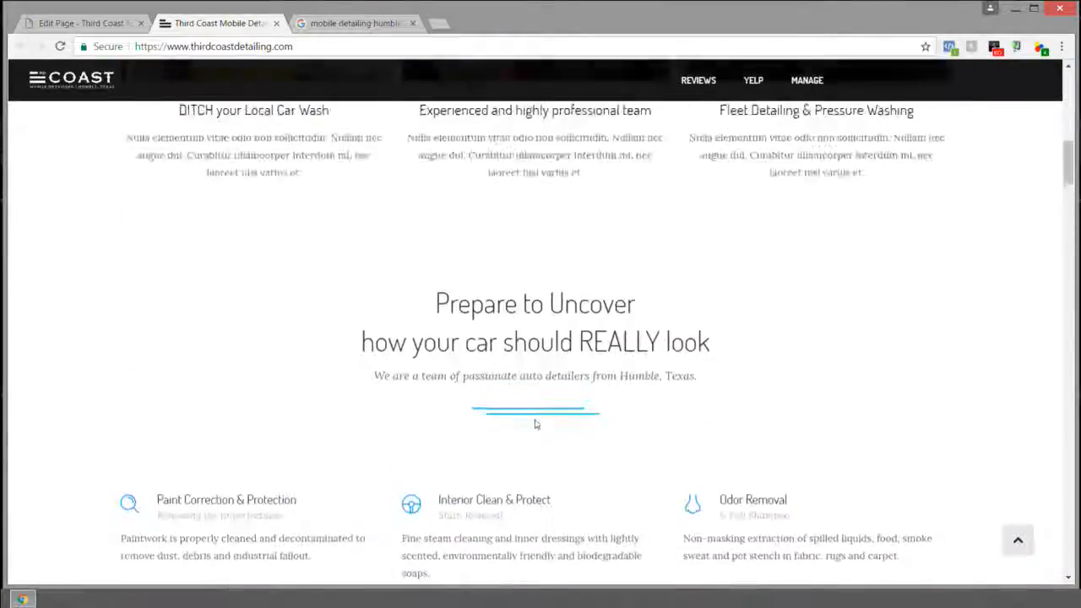
{"action": "scroll", "coordinate": [516, 340], "scroll_direction": "down", "scroll_amount": 5}
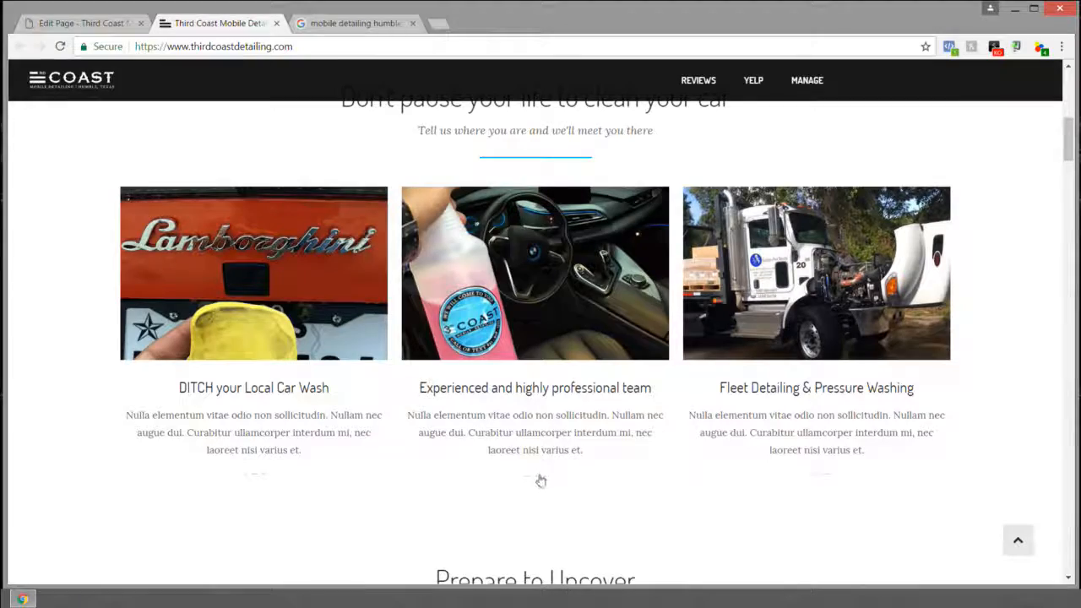
{"action": "scroll", "coordinate": [818, 477], "scroll_direction": "up", "scroll_amount": 5}
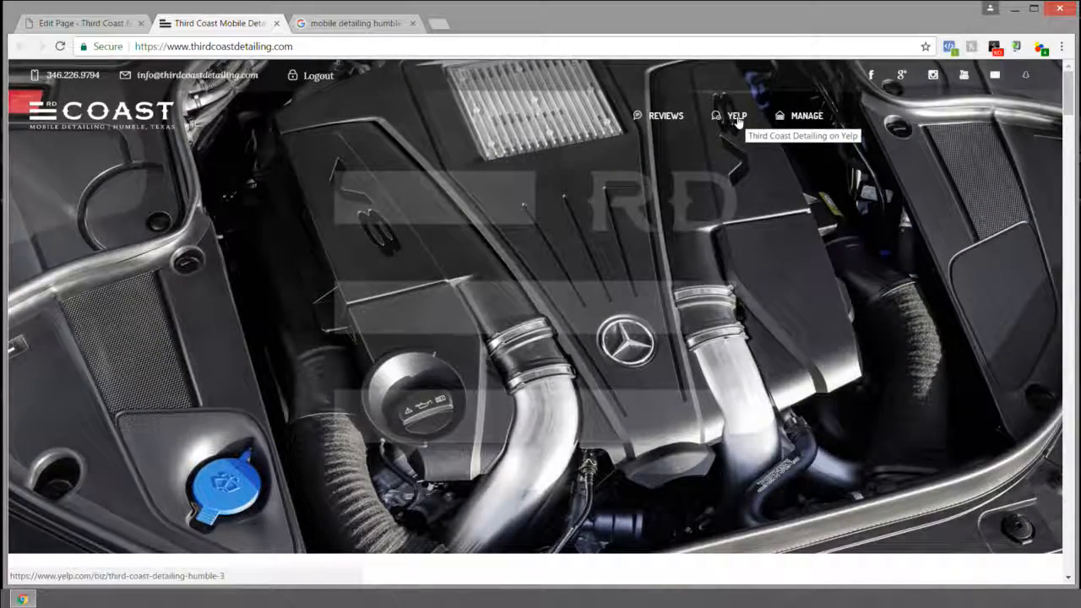
{"action": "left_click", "coordinate": [76, 24]}
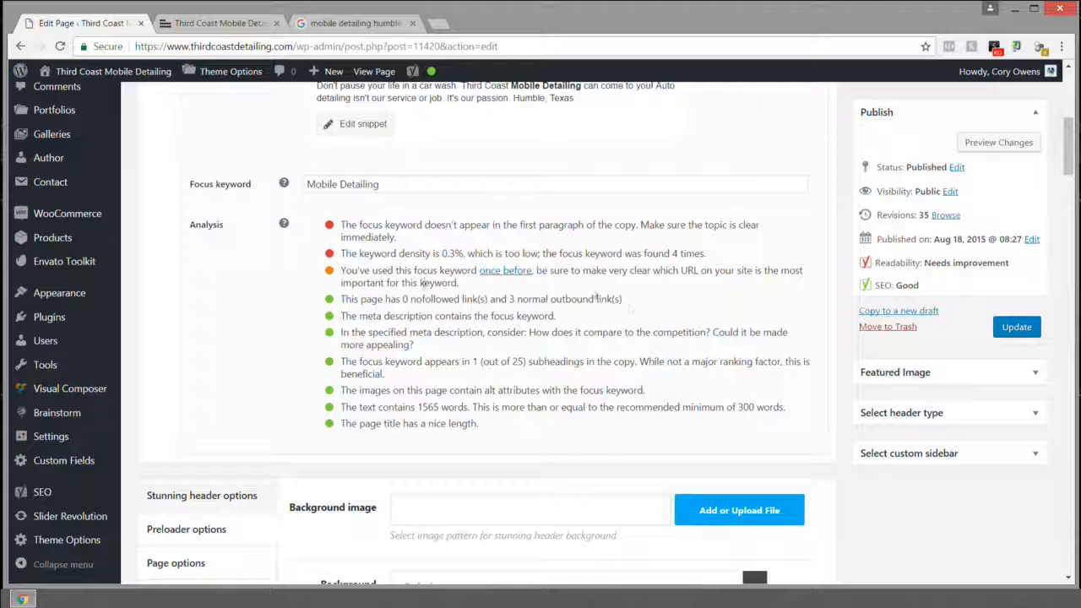
{"action": "left_click", "coordinate": [226, 26]}
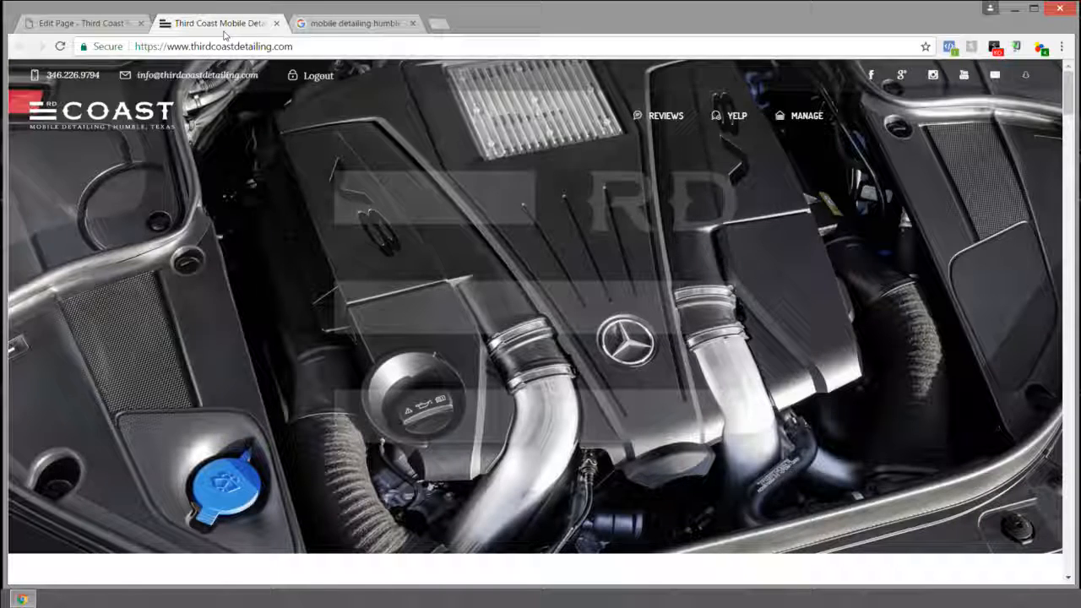
{"action": "scroll", "coordinate": [276, 169], "scroll_direction": "down", "scroll_amount": 12}
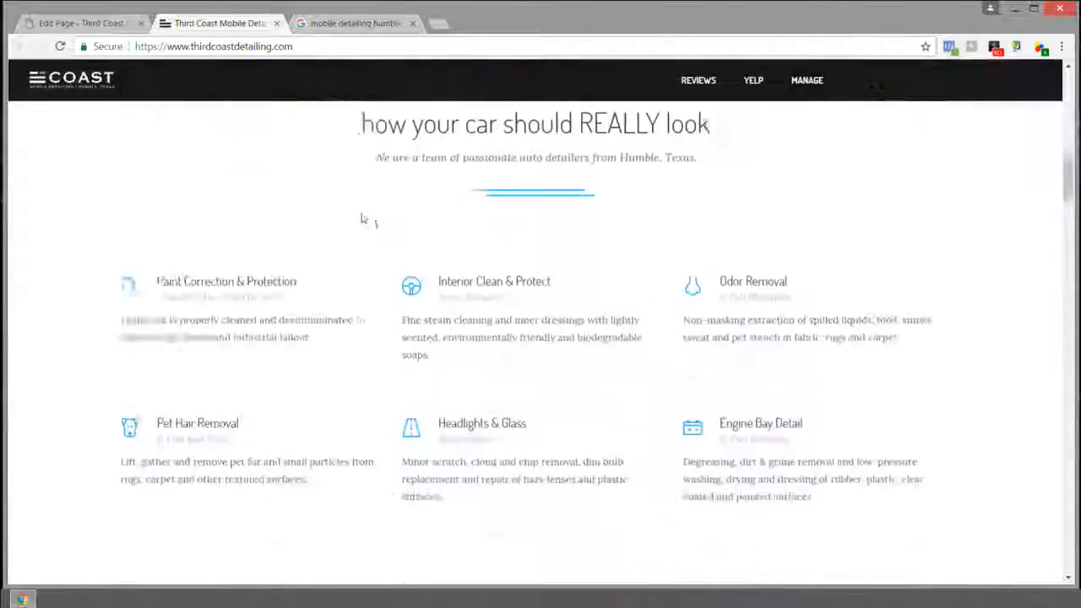
{"action": "scroll", "coordinate": [693, 270], "scroll_direction": "down", "scroll_amount": 5}
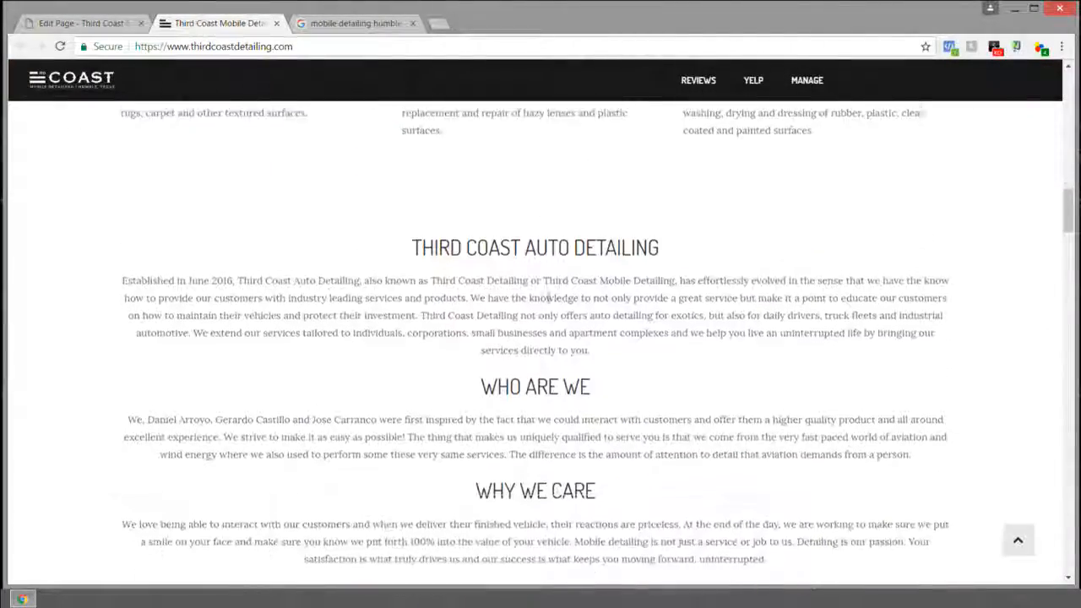
{"action": "scroll", "coordinate": [505, 200], "scroll_direction": "up", "scroll_amount": 2}
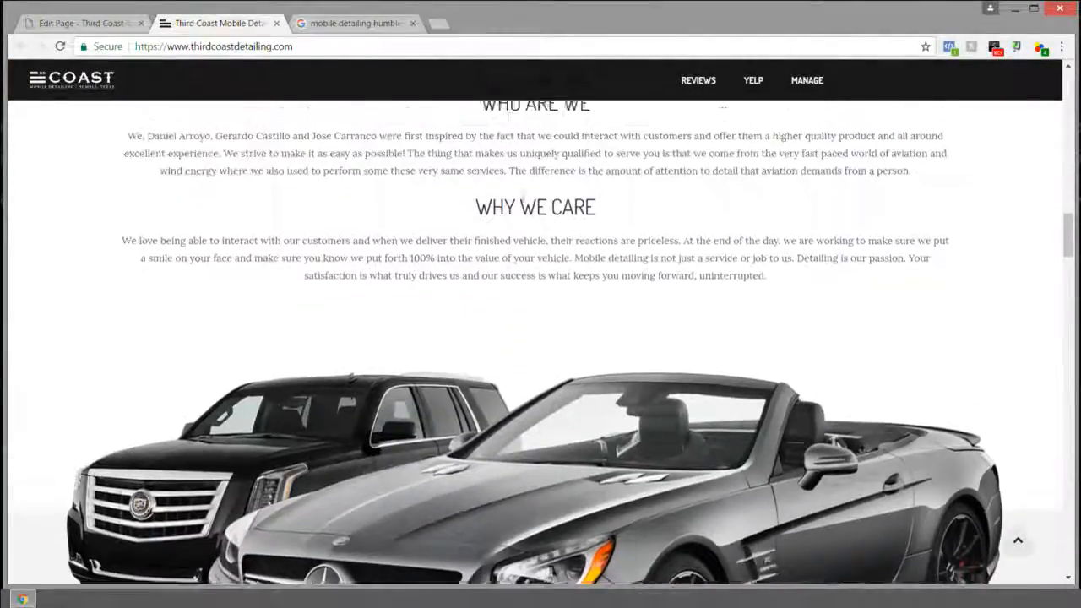
{"action": "scroll", "coordinate": [550, 228], "scroll_direction": "down", "scroll_amount": 4}
{"action": "scroll", "coordinate": [550, 228], "scroll_direction": "down", "scroll_amount": 8}
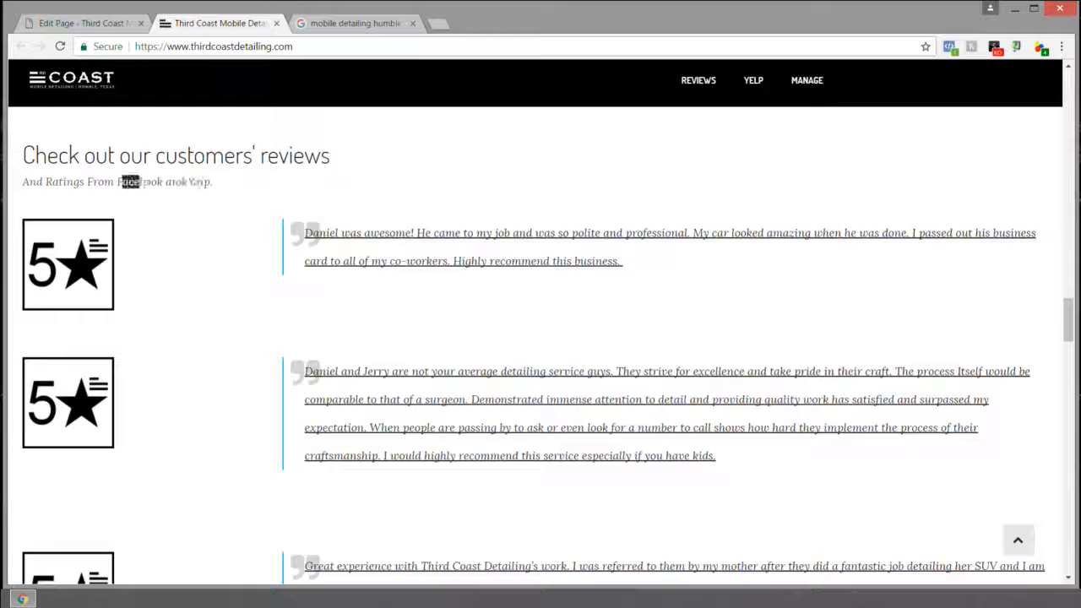
{"action": "scroll", "coordinate": [297, 229], "scroll_direction": "down", "scroll_amount": 10}
{"action": "scroll", "coordinate": [571, 259], "scroll_direction": "down", "scroll_amount": 3}
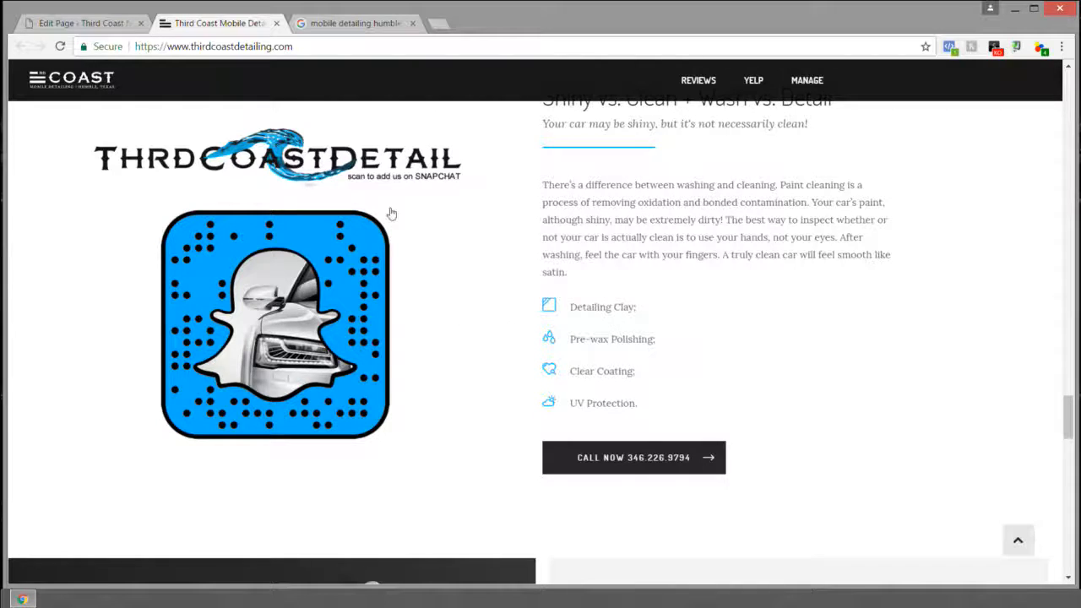
{"action": "left_click", "coordinate": [81, 22]}
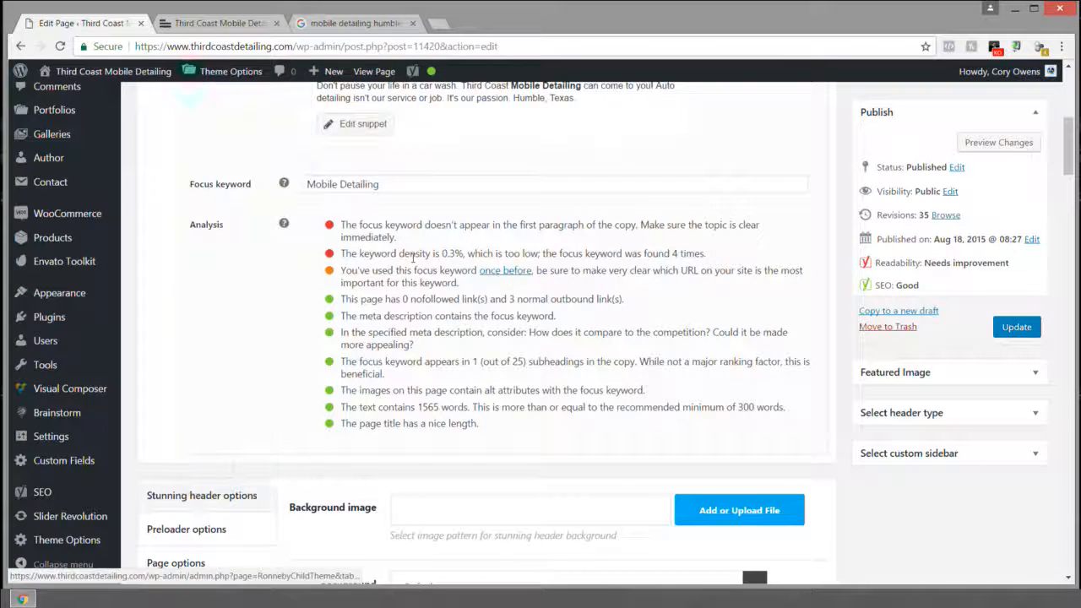
{"action": "left_click", "coordinate": [227, 23]}
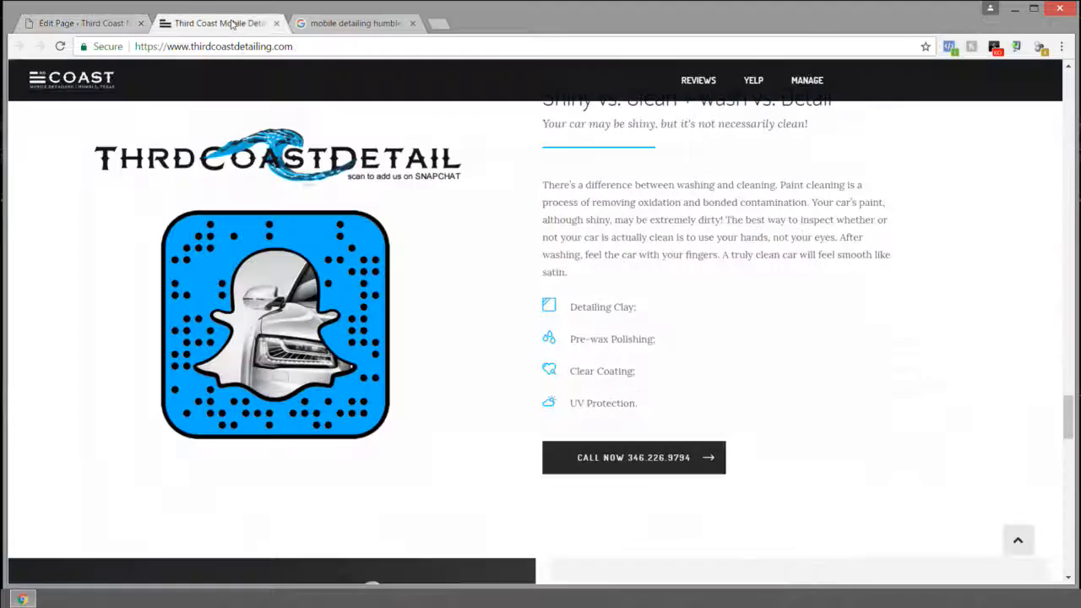
Step: Take Chrome out of full screen and resize it to mobile phone width
{"action": "mouse_move", "coordinate": [572, 13]}
{"action": "left_mouse_down"}
{"action": "mouse_move", "coordinate": [265, 50]}
{"action": "mouse_move", "coordinate": [510, 33]}
{"action": "mouse_move", "coordinate": [546, 16]}
{"action": "mouse_move", "coordinate": [526, 10]}
{"action": "mouse_move", "coordinate": [566, 20]}
{"action": "left_mouse_up"}
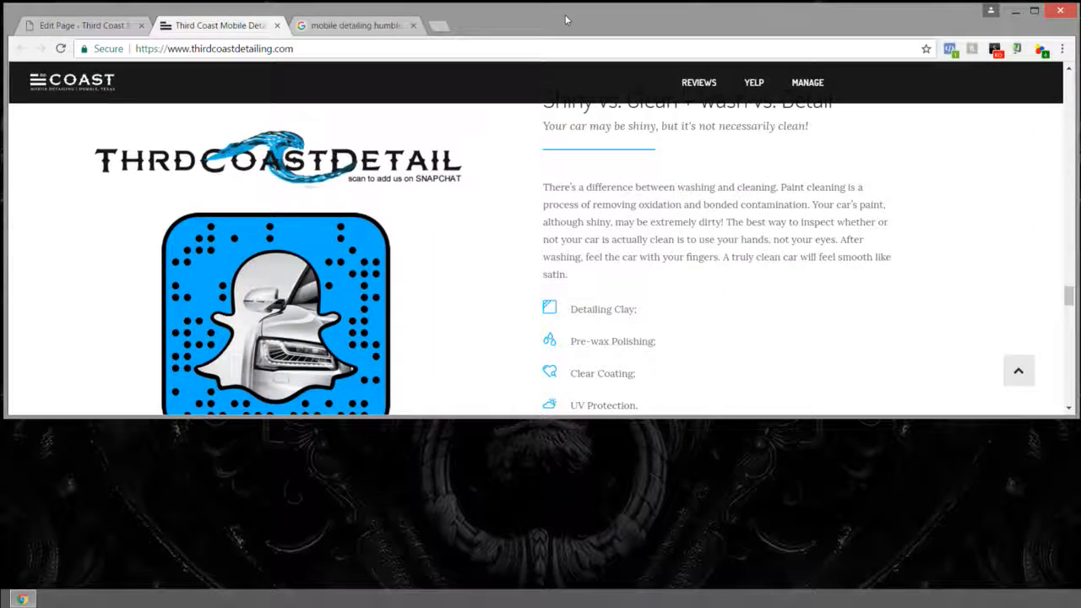
{"action": "left_click_drag", "start_coordinate": [1073, 415], "coordinate": [415, 587]}
{"action": "left_click_drag", "start_coordinate": [409, 454], "coordinate": [405, 82]}
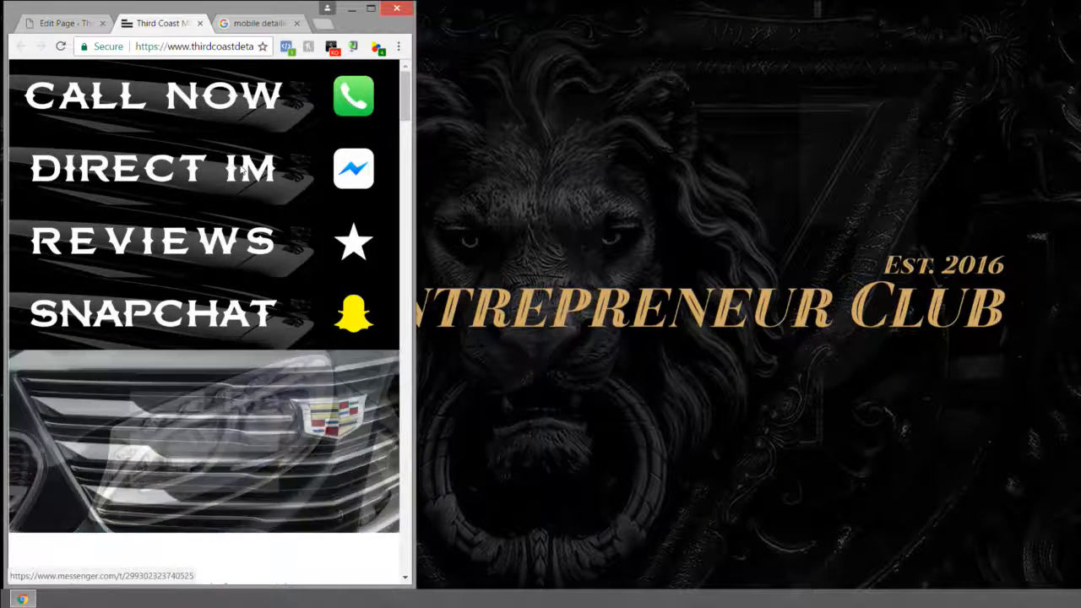
Step: Check that the Direct IM, Reviews and Snapchat links open their pages, closing each one
{"action": "left_click", "coordinate": [231, 169]}
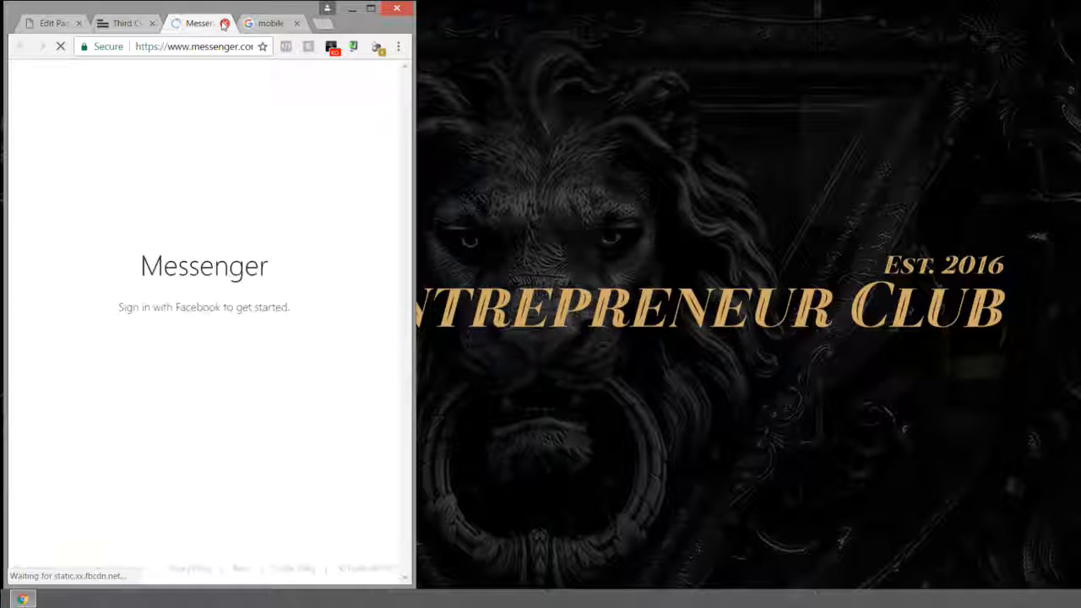
{"action": "left_click", "coordinate": [225, 23]}
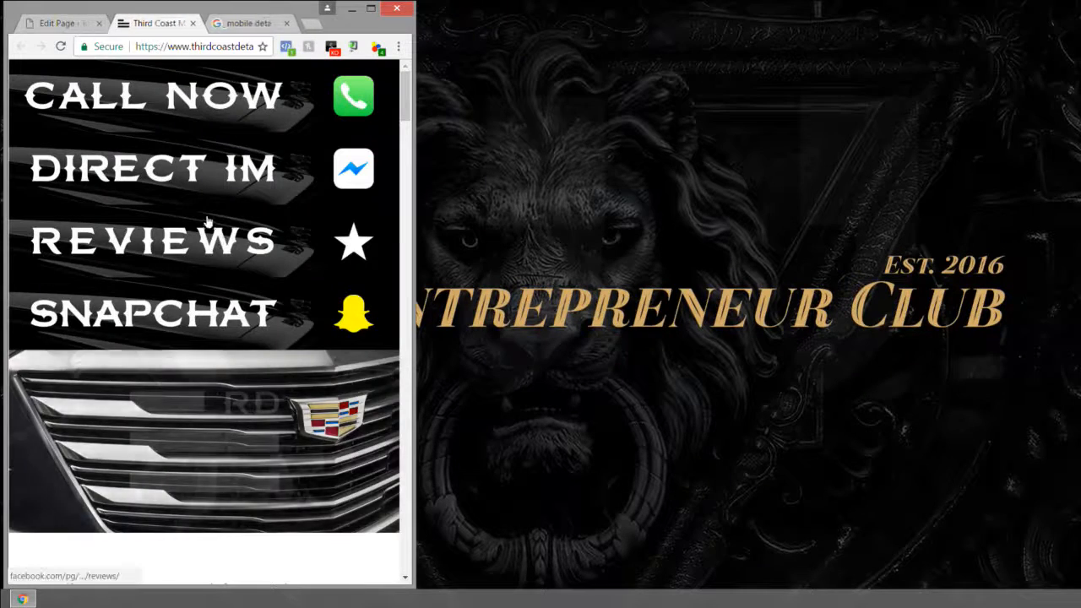
{"action": "left_click", "coordinate": [231, 256]}
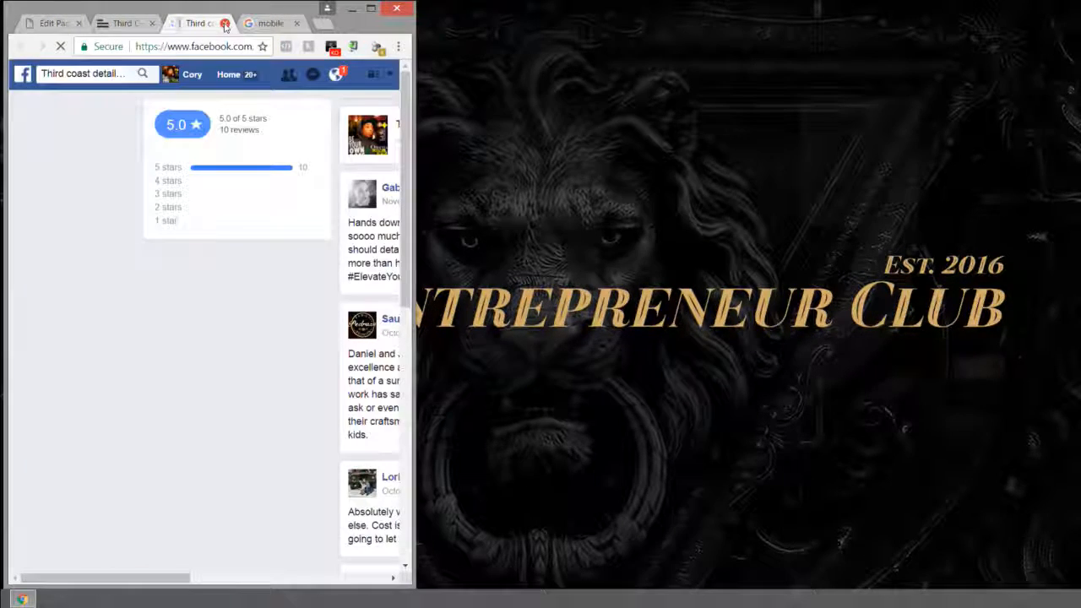
{"action": "left_click", "coordinate": [225, 22]}
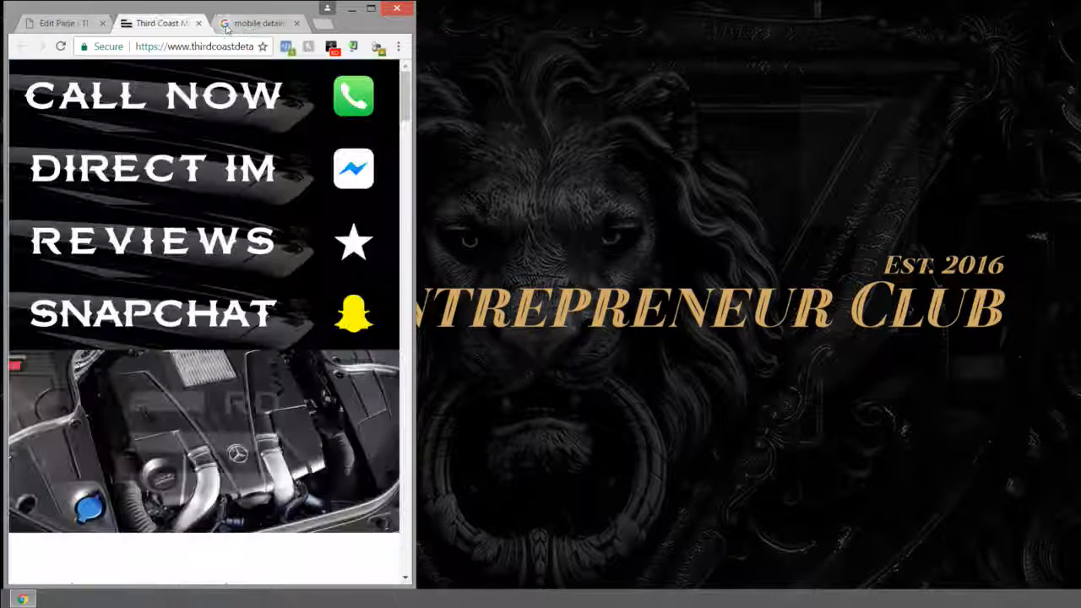
{"action": "left_click", "coordinate": [249, 310]}
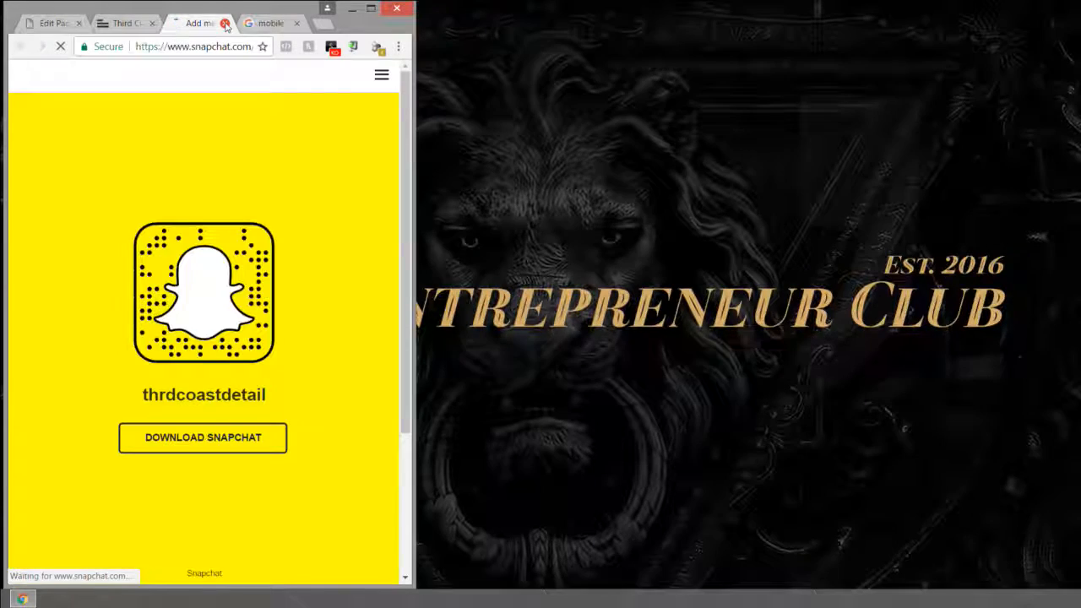
{"action": "left_click", "coordinate": [224, 23]}
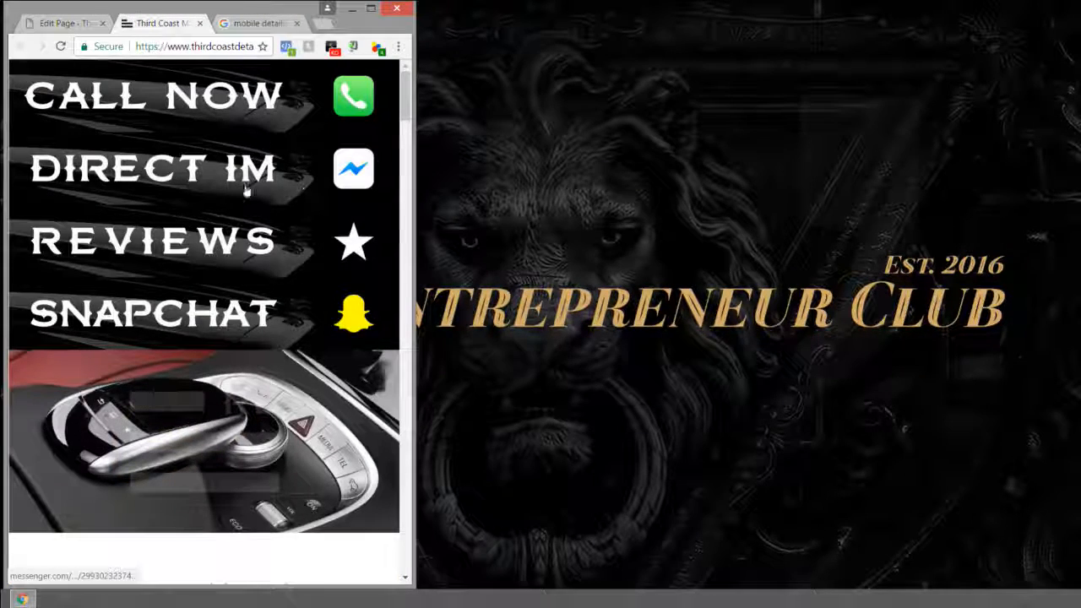
Step: Widen the browser again, go back to the page editor and open a blank tab
{"action": "left_click_drag", "start_coordinate": [415, 192], "coordinate": [1071, 177]}
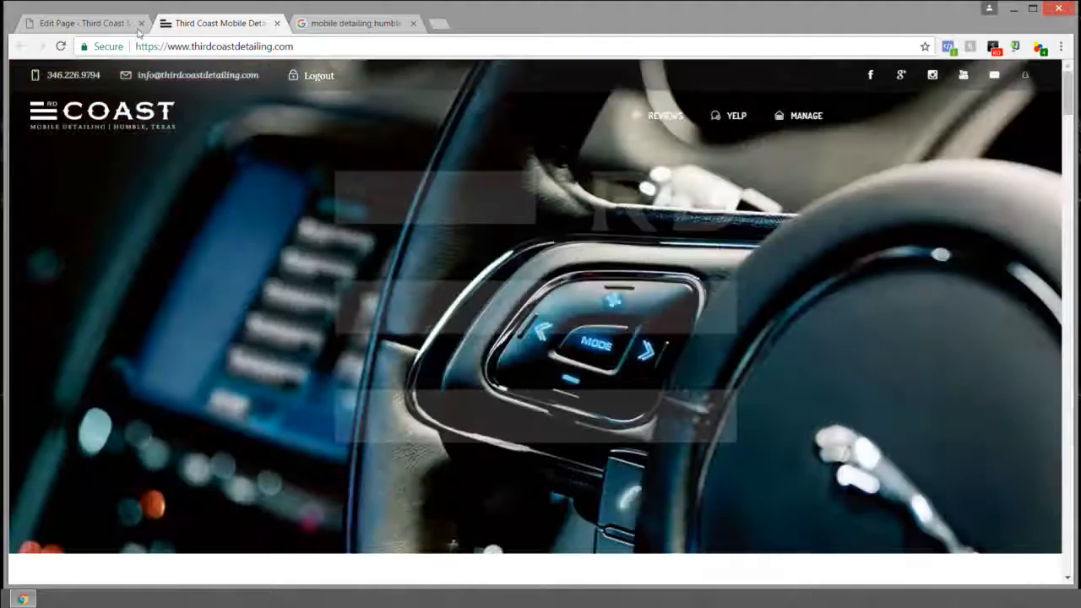
{"action": "left_click", "coordinate": [114, 23]}
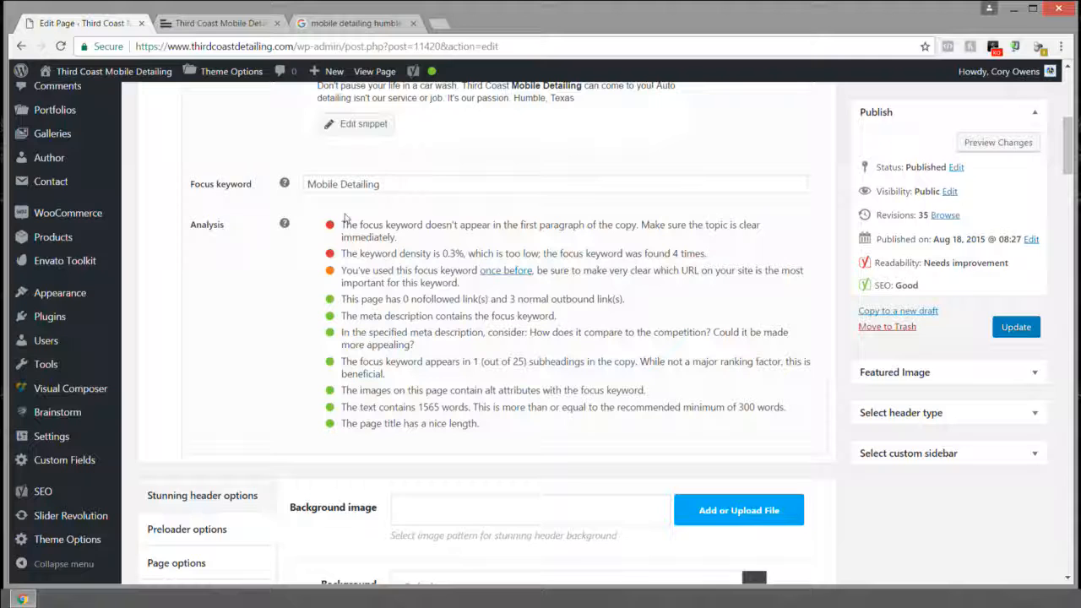
{"action": "left_click", "coordinate": [439, 24]}
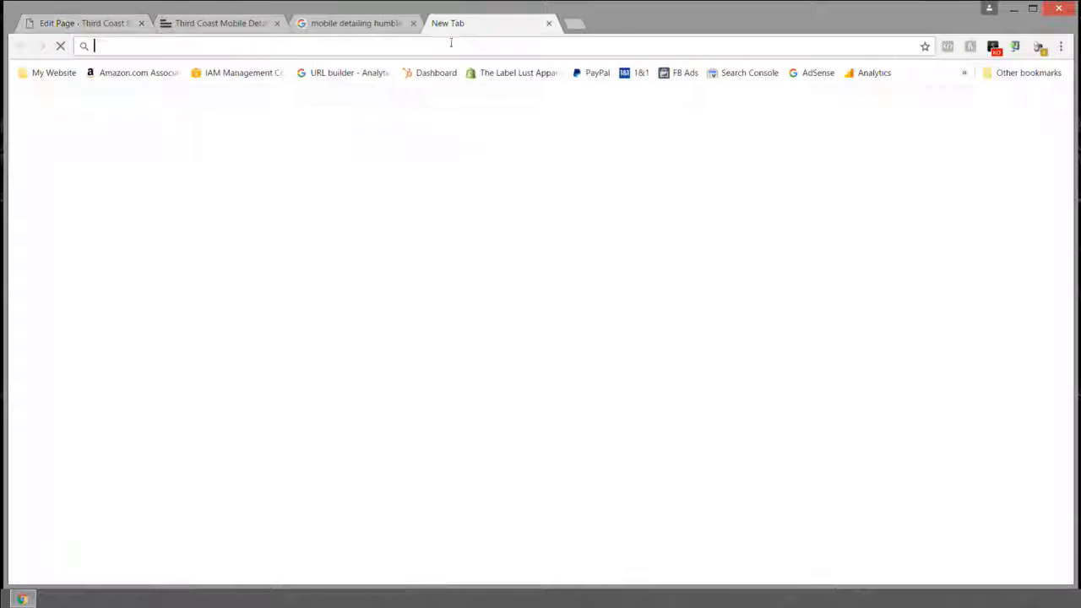
Step: Load facebook.com and dismiss the post composer overlay and the remember-password prompt
{"action": "type", "text": "faceb"}
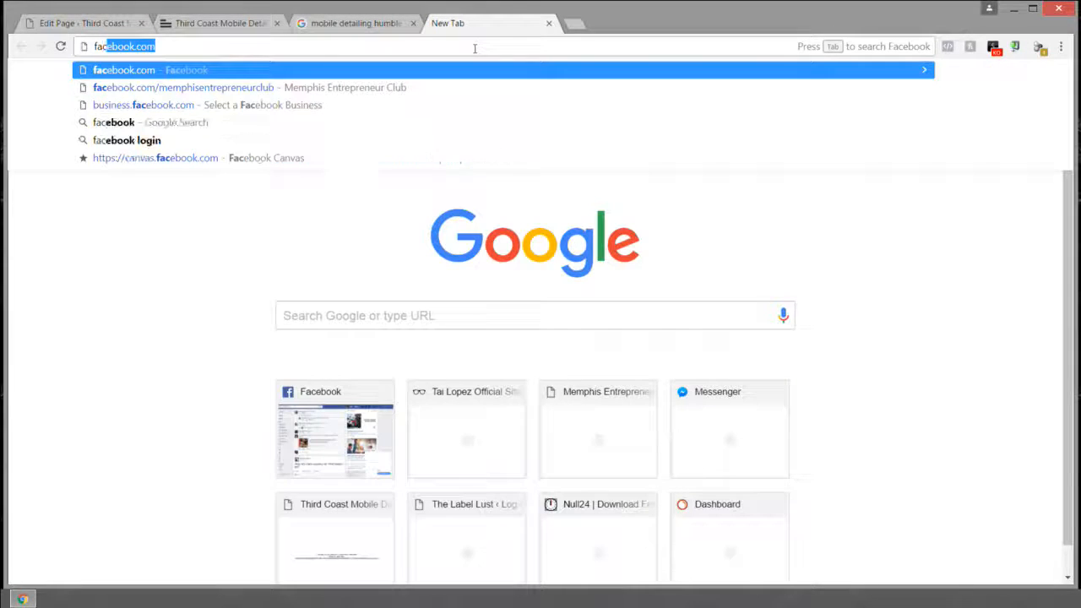
{"action": "type", "text": "ook."}
{"action": "key", "text": "Return"}
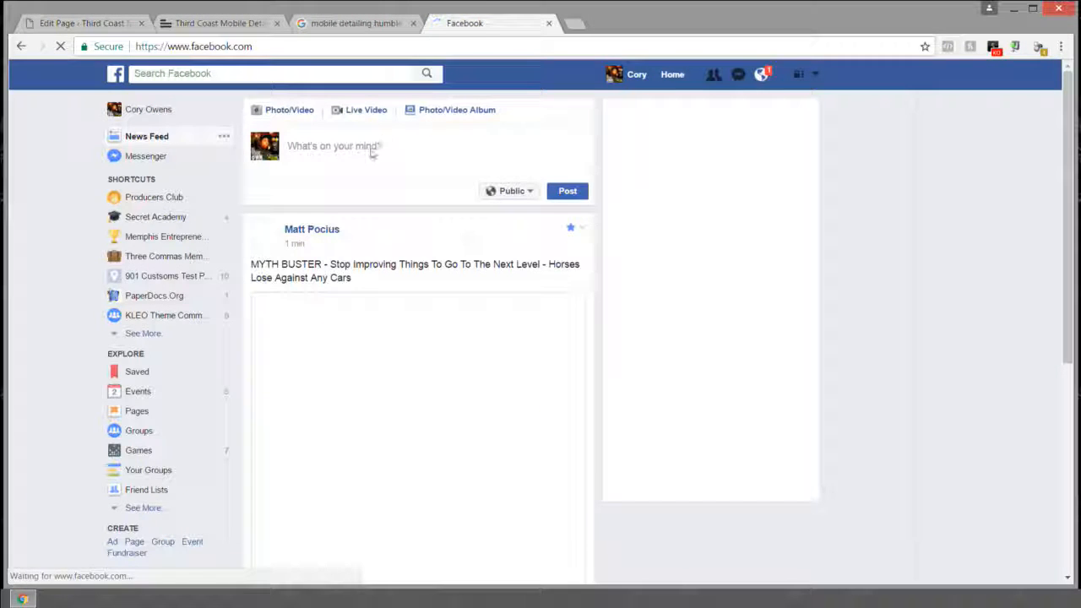
{"action": "left_click", "coordinate": [365, 157]}
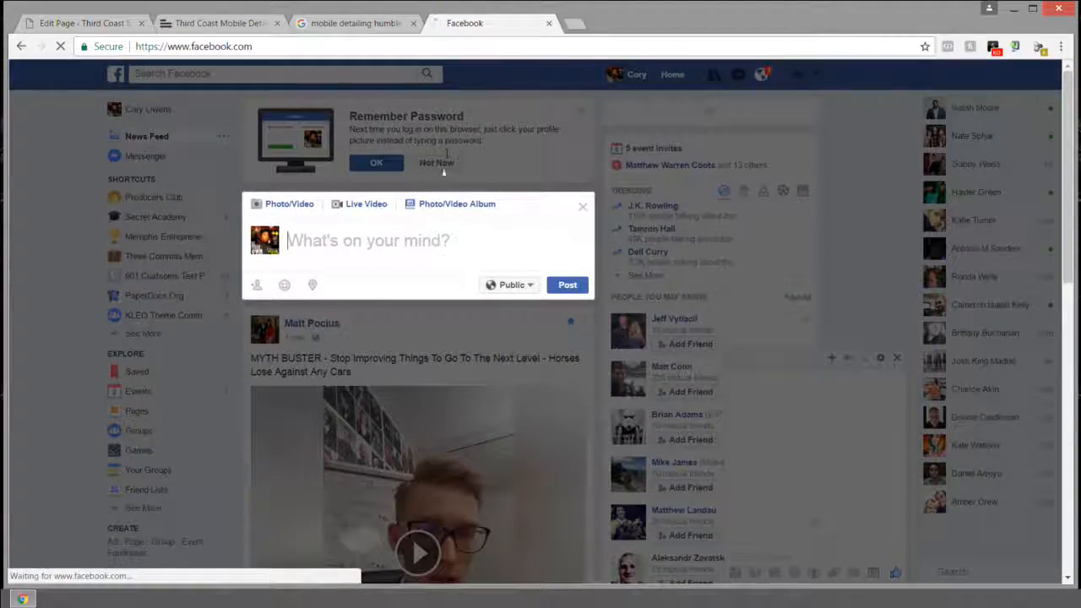
{"action": "left_click", "coordinate": [434, 163]}
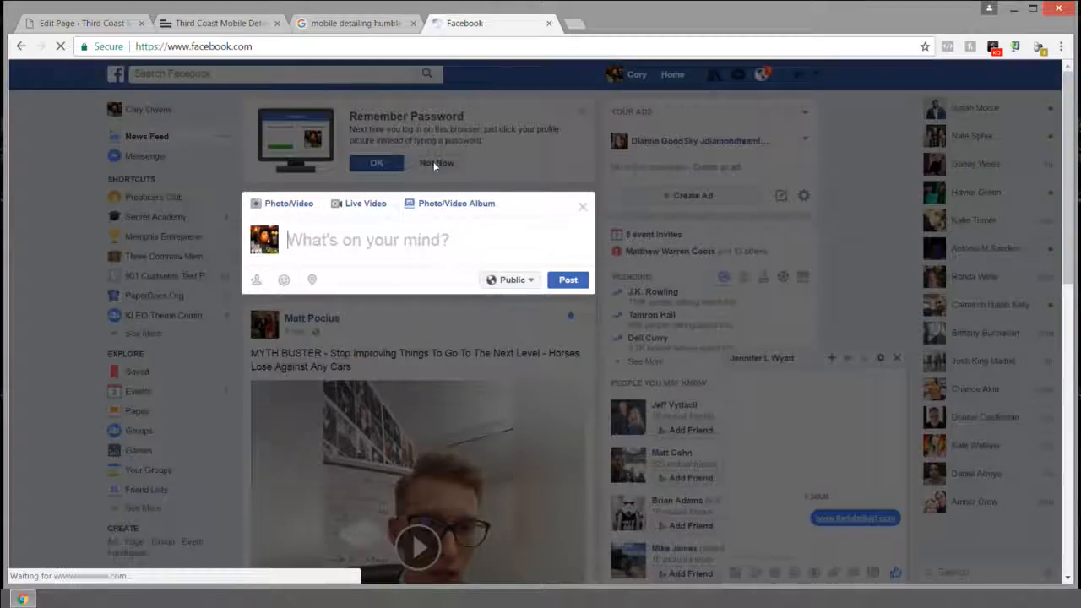
{"action": "left_click", "coordinate": [434, 165]}
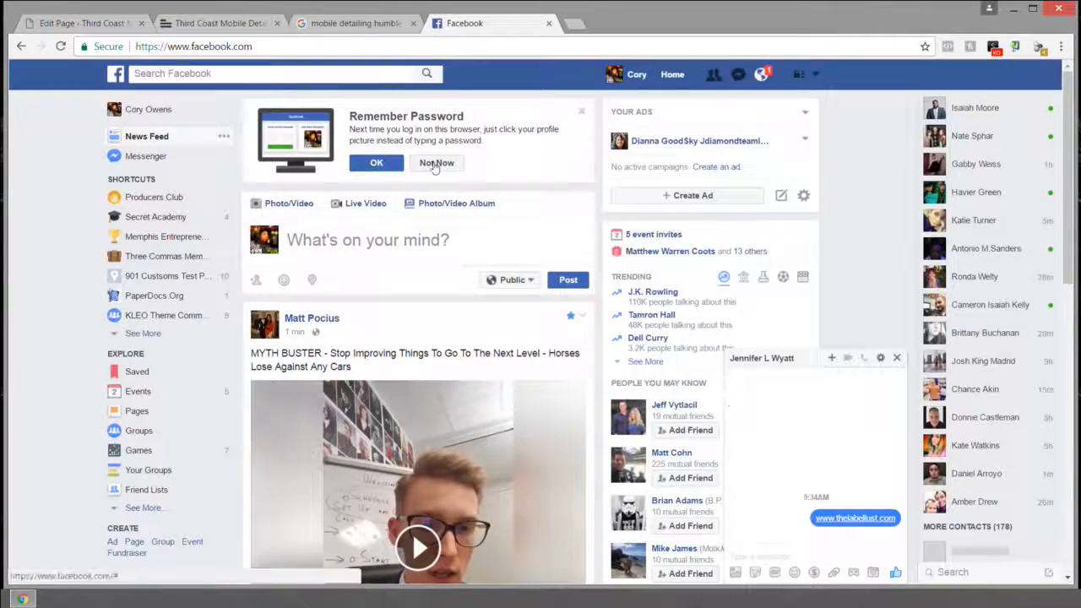
{"action": "left_click", "coordinate": [434, 164]}
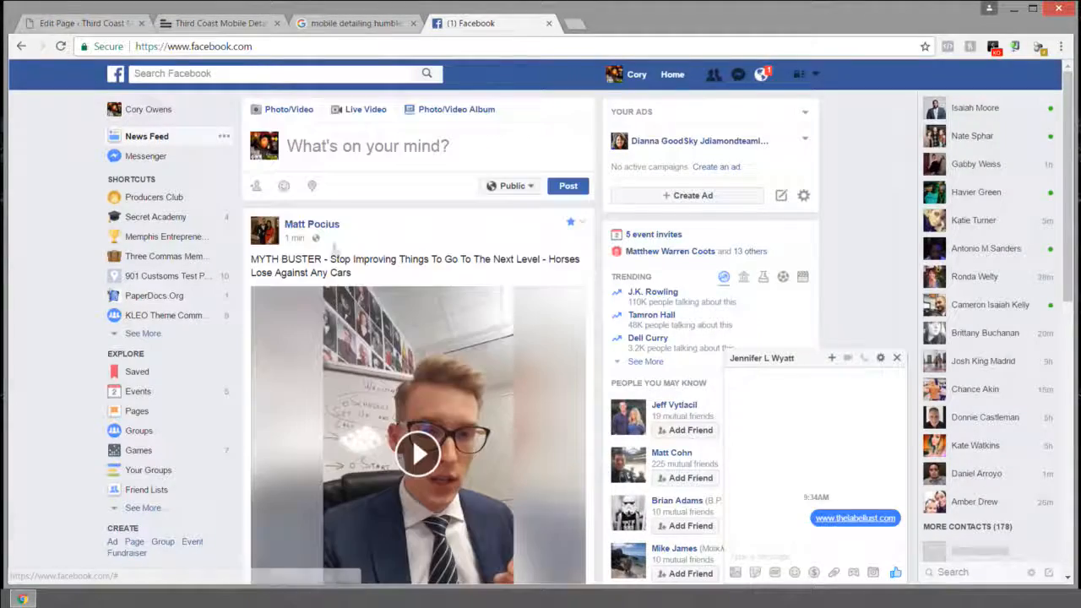
{"action": "left_click", "coordinate": [342, 147]}
{"action": "type", "text": "www."}
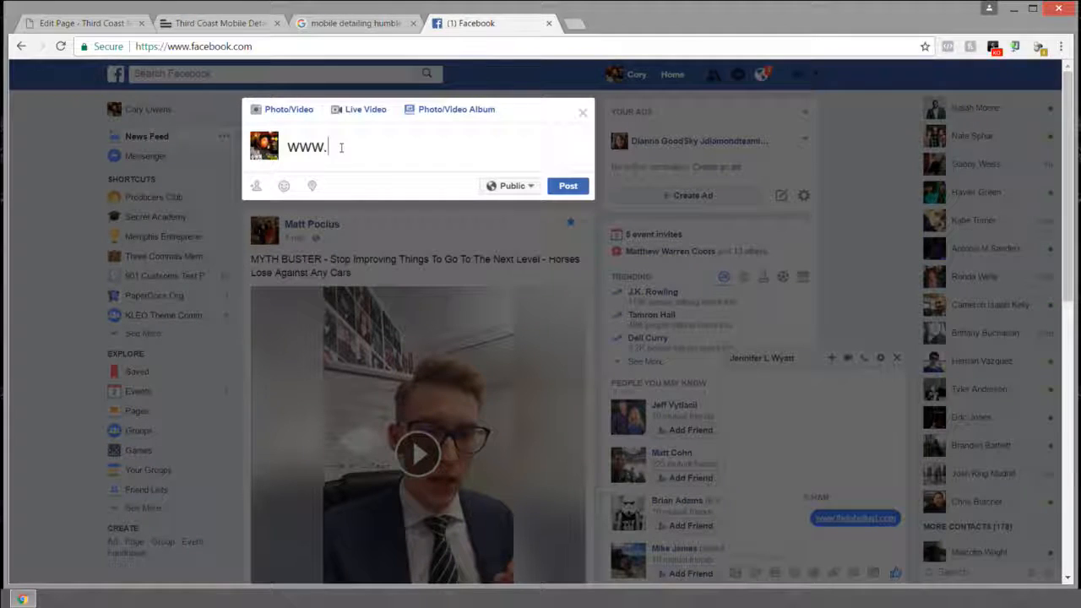
{"action": "type", "text": "thirdcoas"}
{"action": "key", "text": "BackSpace"}
{"action": "type", "text": "astdetailing.com"}
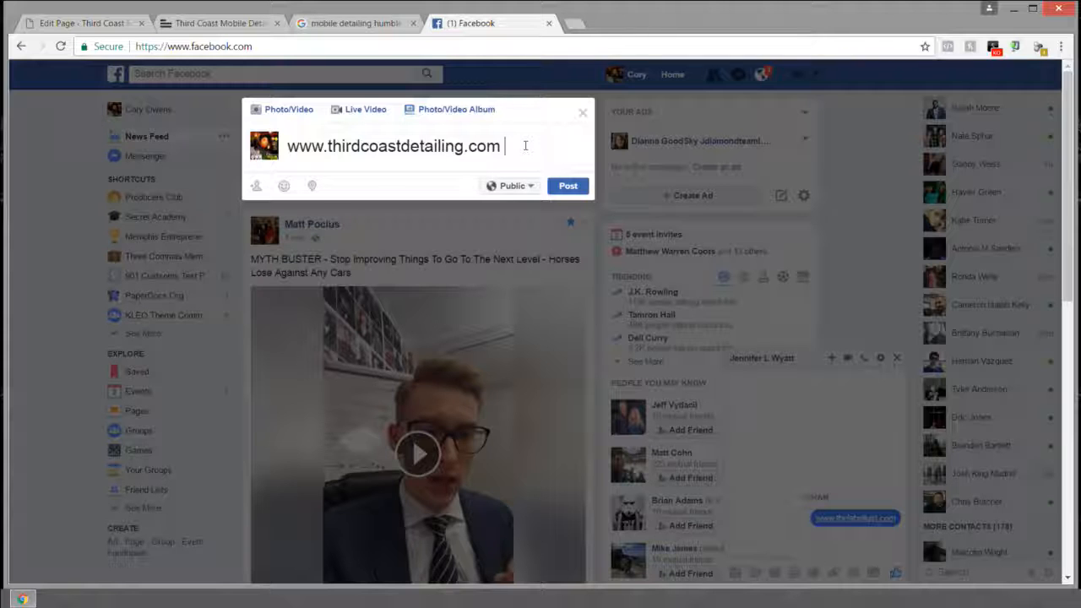
{"action": "left_click_drag", "start_coordinate": [418, 146], "coordinate": [243, 136]}
{"action": "key", "text": "BackSpace"}
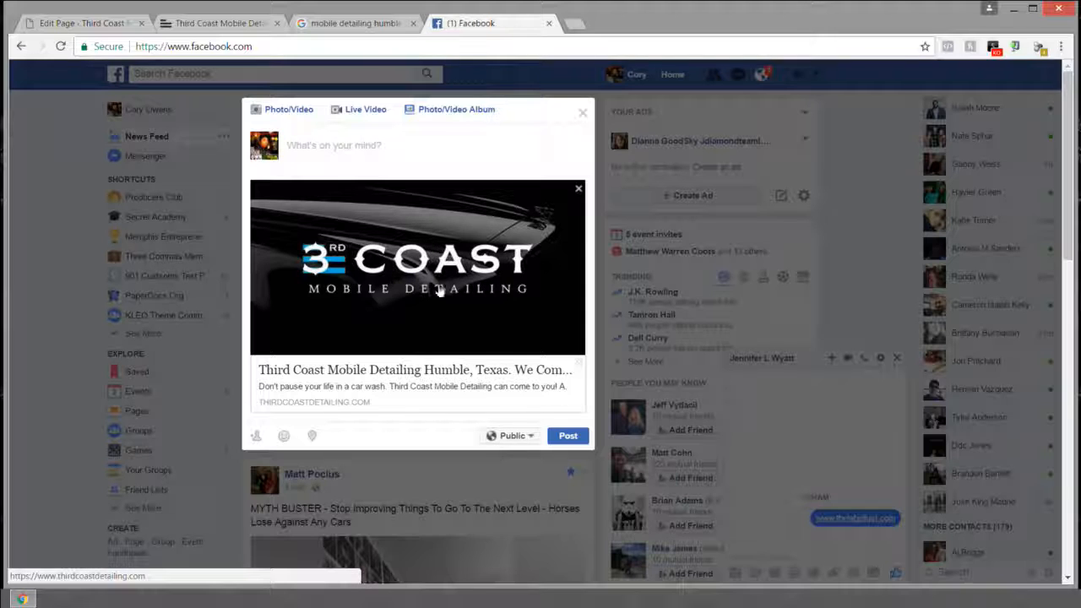
{"action": "left_click", "coordinate": [573, 23]}
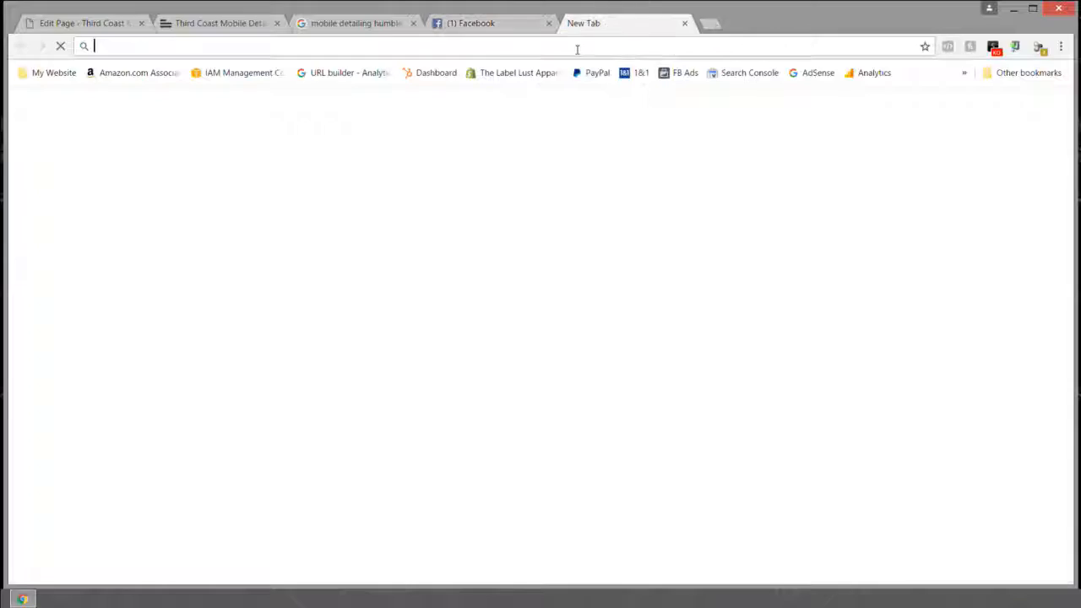
Step: Go to twitter.com and sign in with the account's username and password
{"action": "type", "text": "twitter.com"}
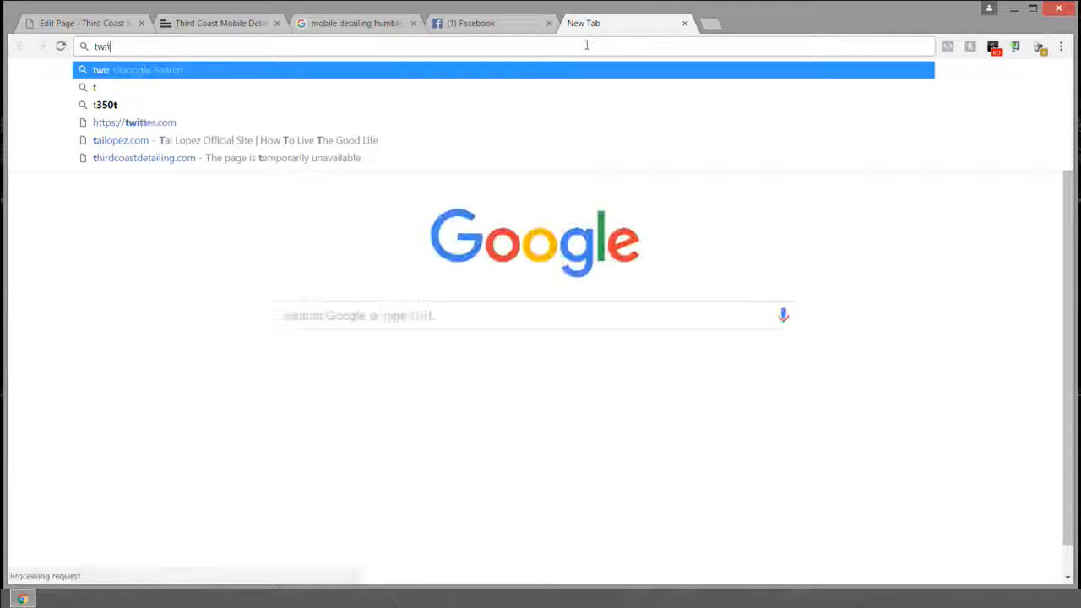
{"action": "key", "text": "Return"}
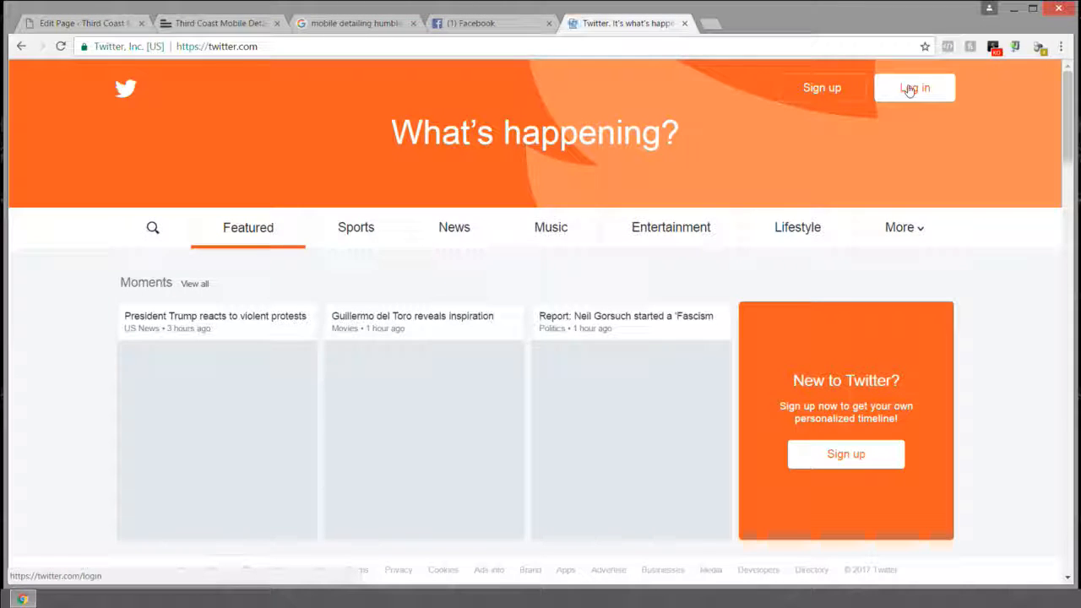
{"action": "left_click", "coordinate": [910, 90]}
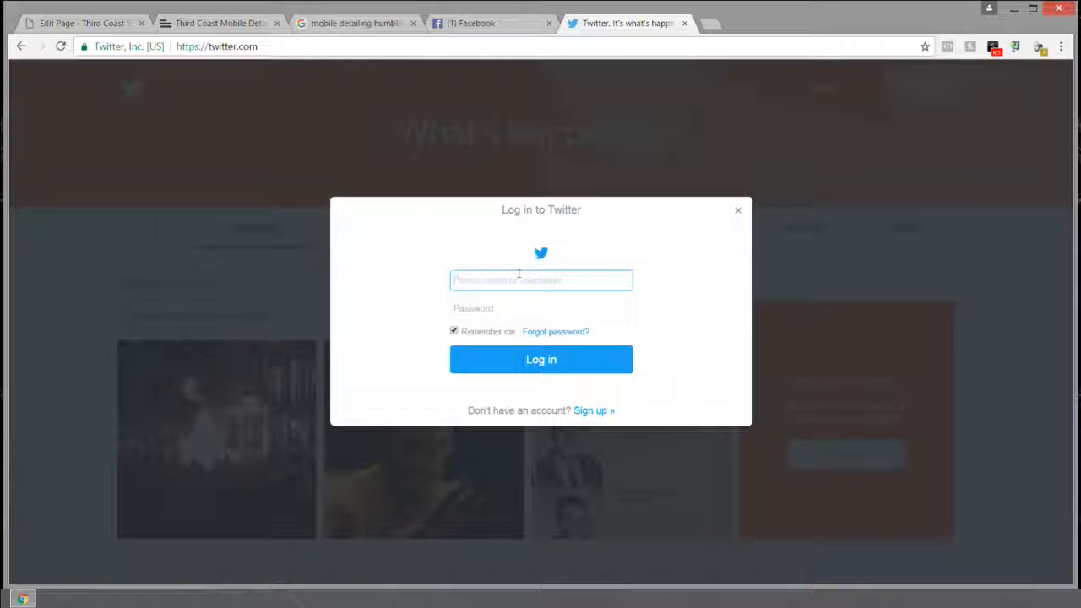
{"action": "key", "text": "Tab"}
{"action": "type", "text": "••••"}
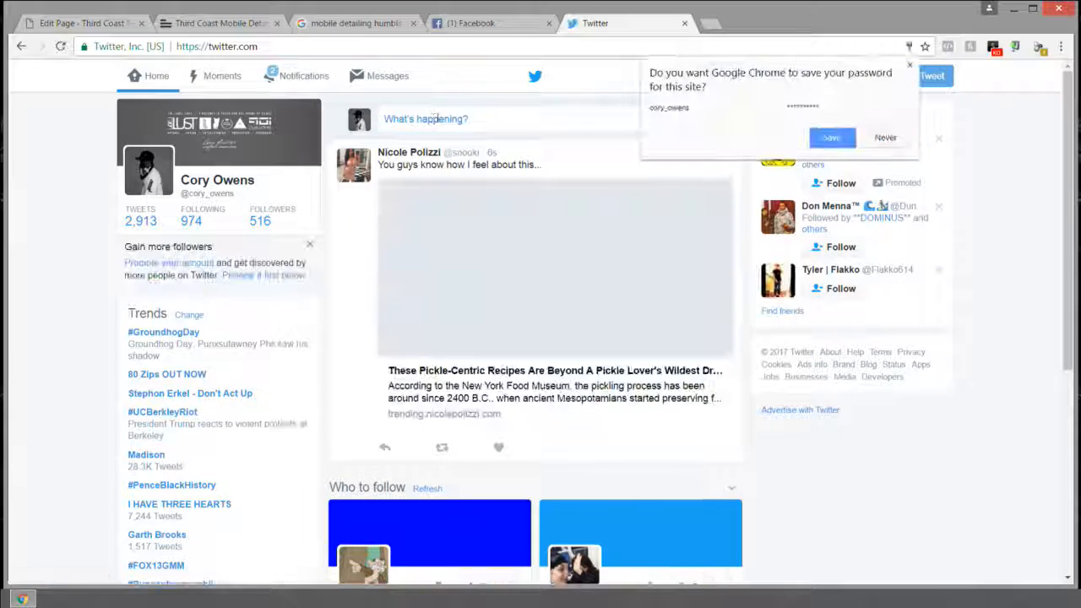
{"action": "left_click", "coordinate": [438, 119]}
{"action": "type", "text": "www"}
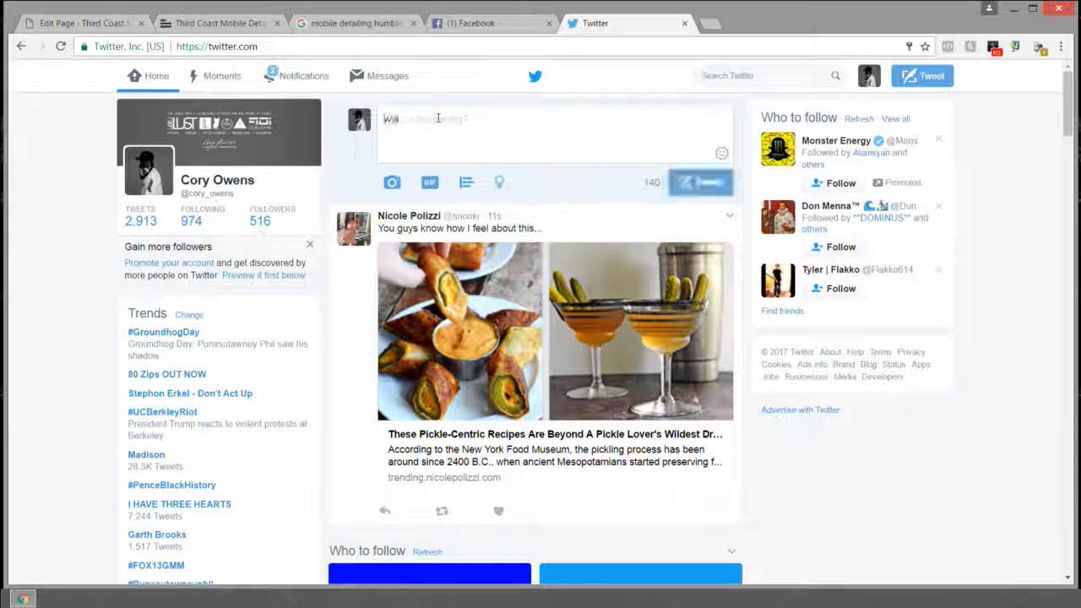
{"action": "type", "text": ".thirdcoast"}
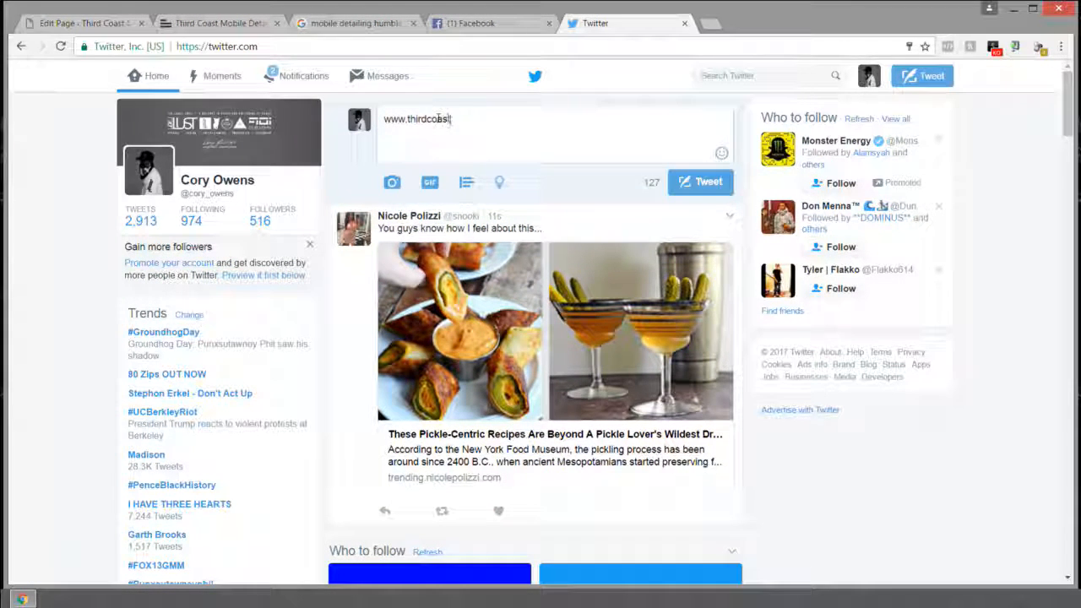
{"action": "type", "text": "detailing.com"}
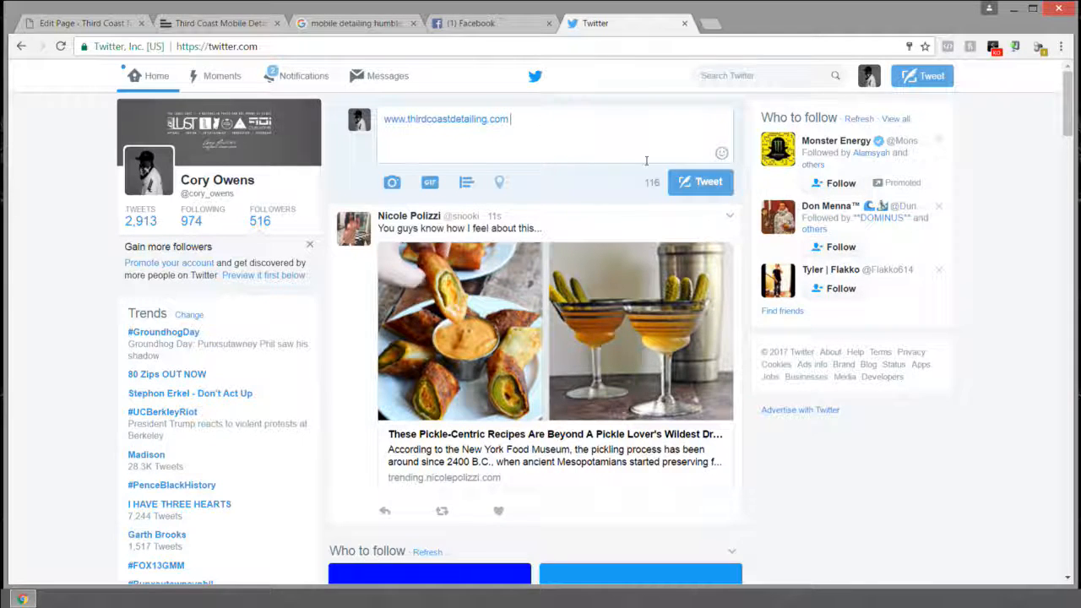
{"action": "left_click", "coordinate": [684, 186]}
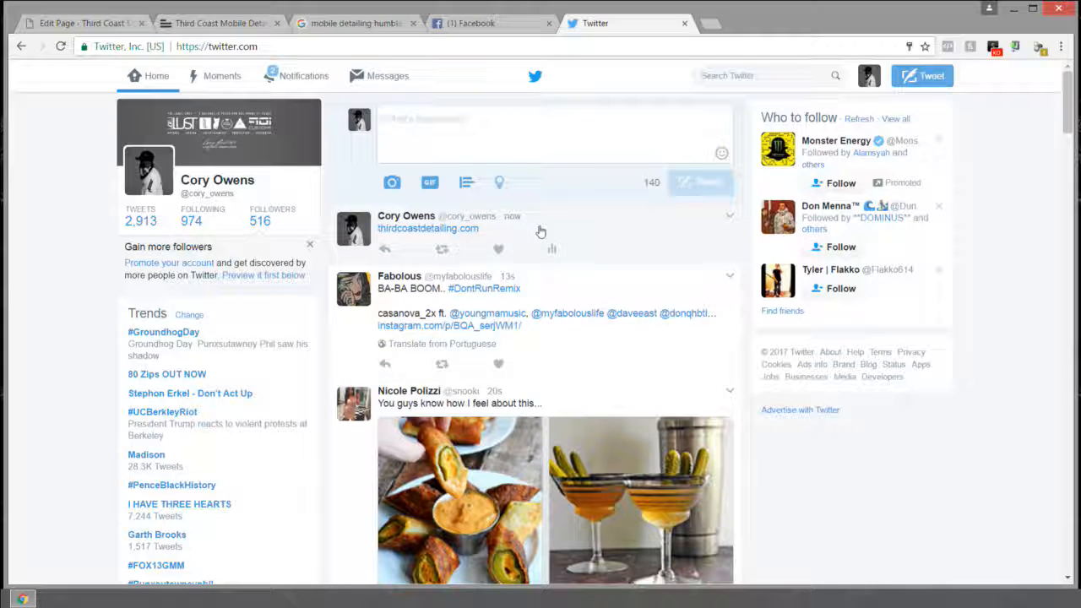
Step: Open the posted tweet to view its link card, then close the Facebook tab without posting
{"action": "left_click", "coordinate": [730, 216]}
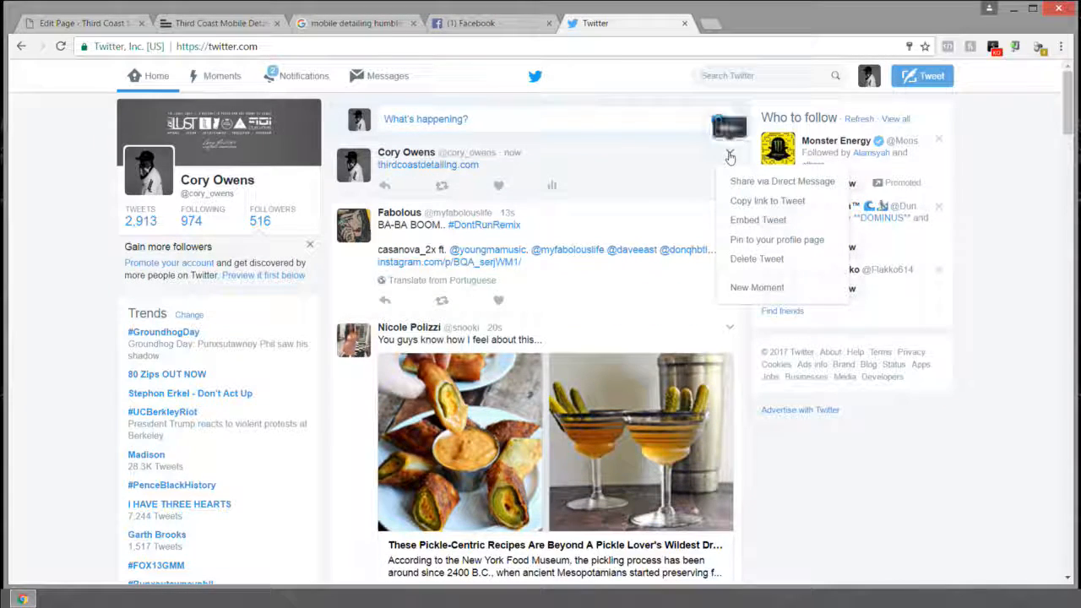
{"action": "left_click", "coordinate": [574, 159]}
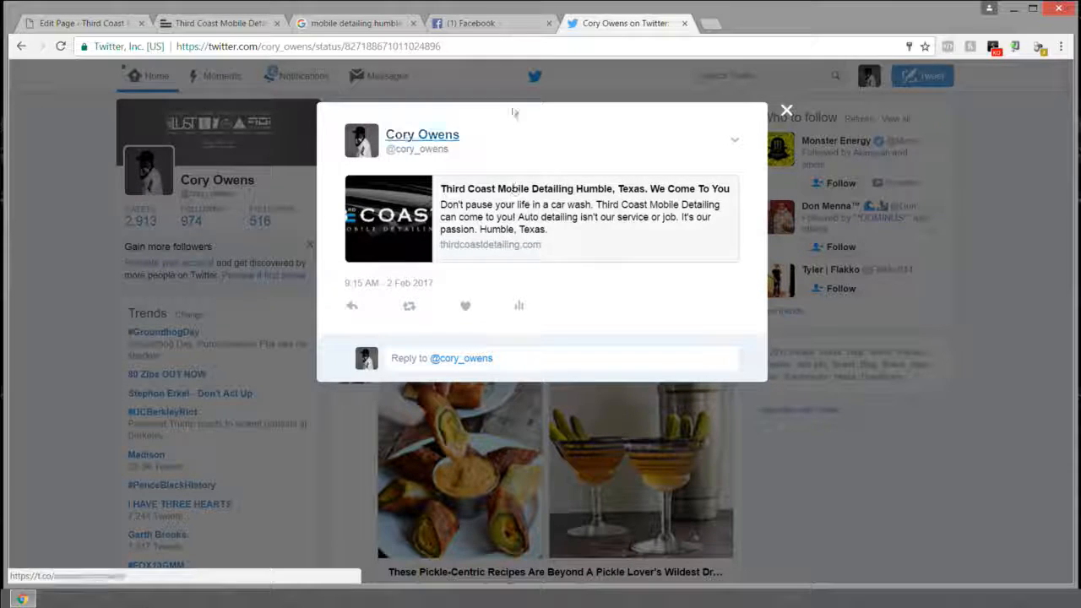
{"action": "left_click", "coordinate": [470, 24]}
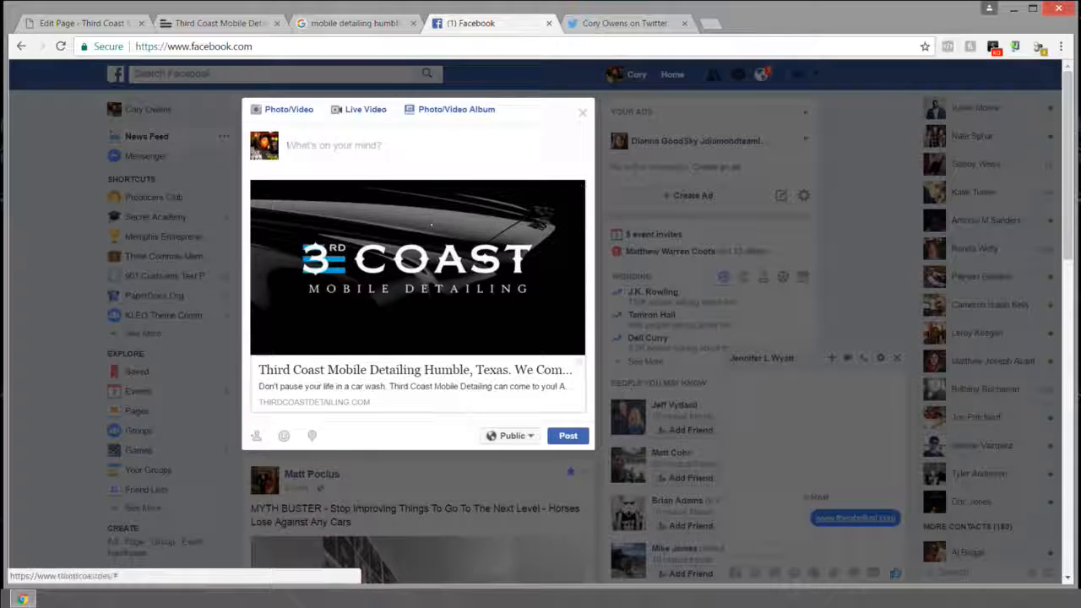
{"action": "left_click", "coordinate": [549, 22]}
{"action": "left_click", "coordinate": [618, 130]}
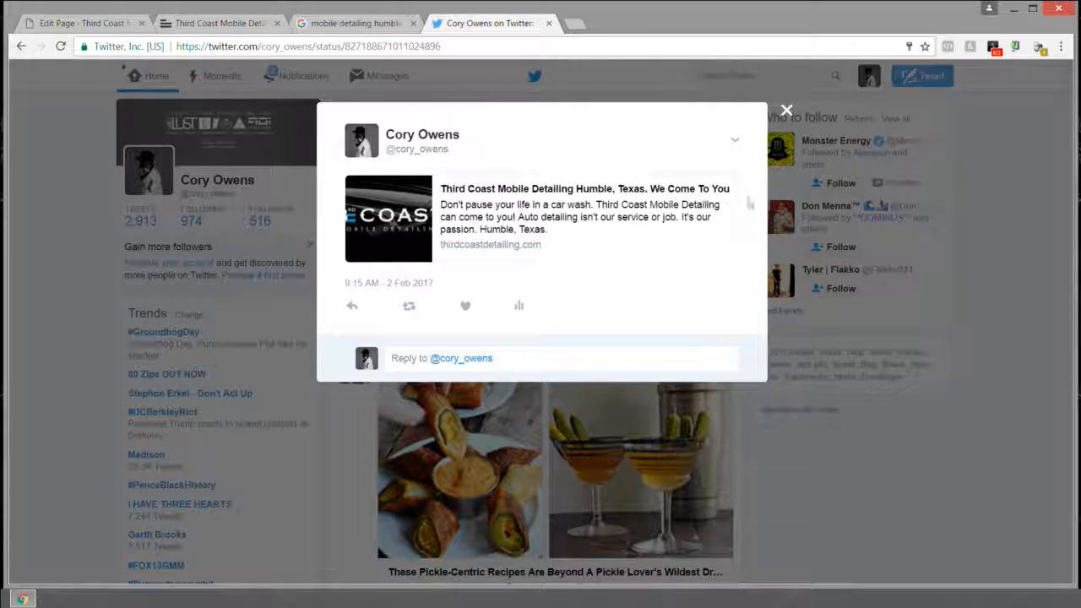
Step: Delete the test tweet, close the Twitter tab and return to the WordPress editor
{"action": "left_click", "coordinate": [787, 112]}
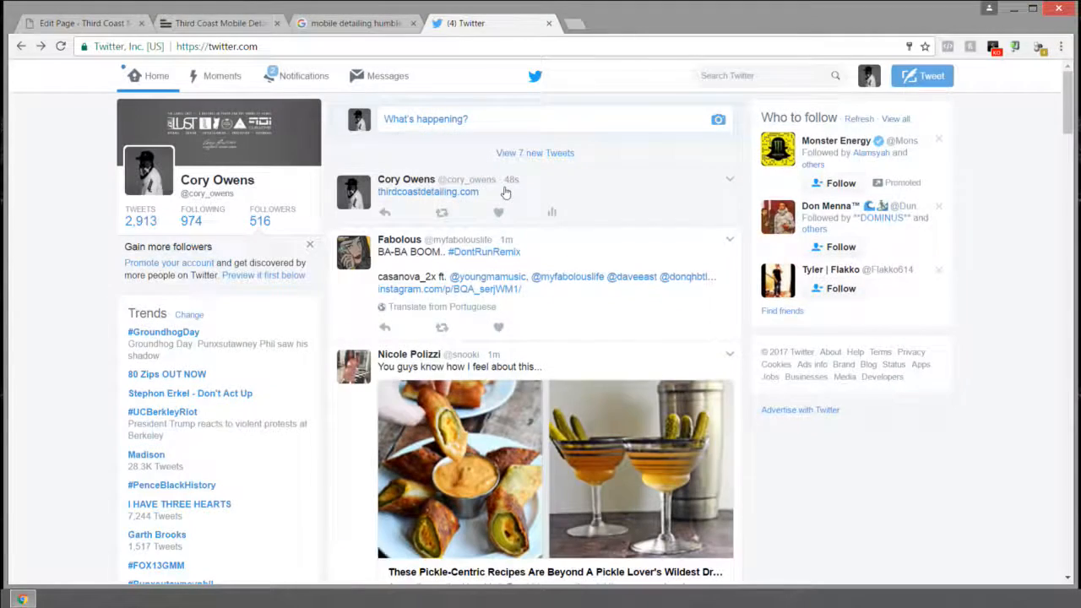
{"action": "left_click", "coordinate": [729, 180]}
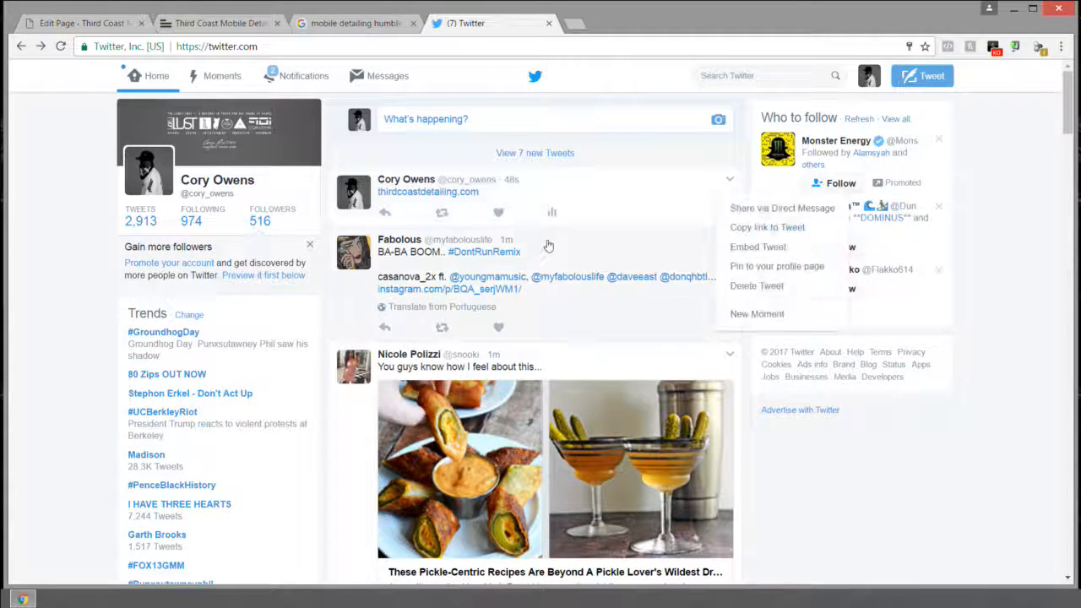
{"action": "left_click", "coordinate": [751, 285]}
{"action": "key", "text": "Return"}
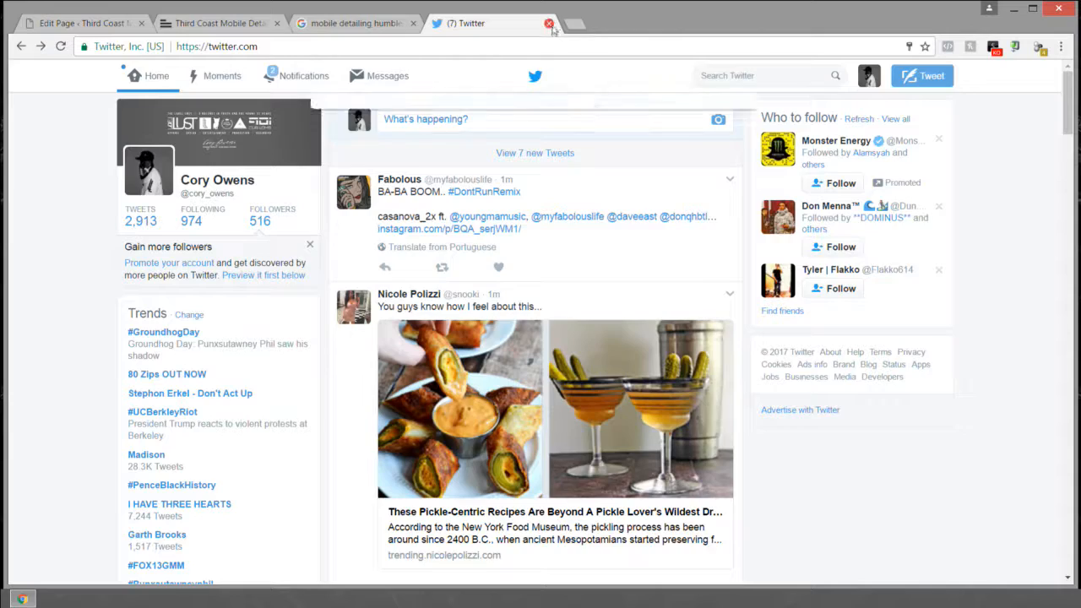
{"action": "left_click", "coordinate": [549, 22]}
{"action": "left_click", "coordinate": [216, 27]}
{"action": "left_click", "coordinate": [103, 25]}
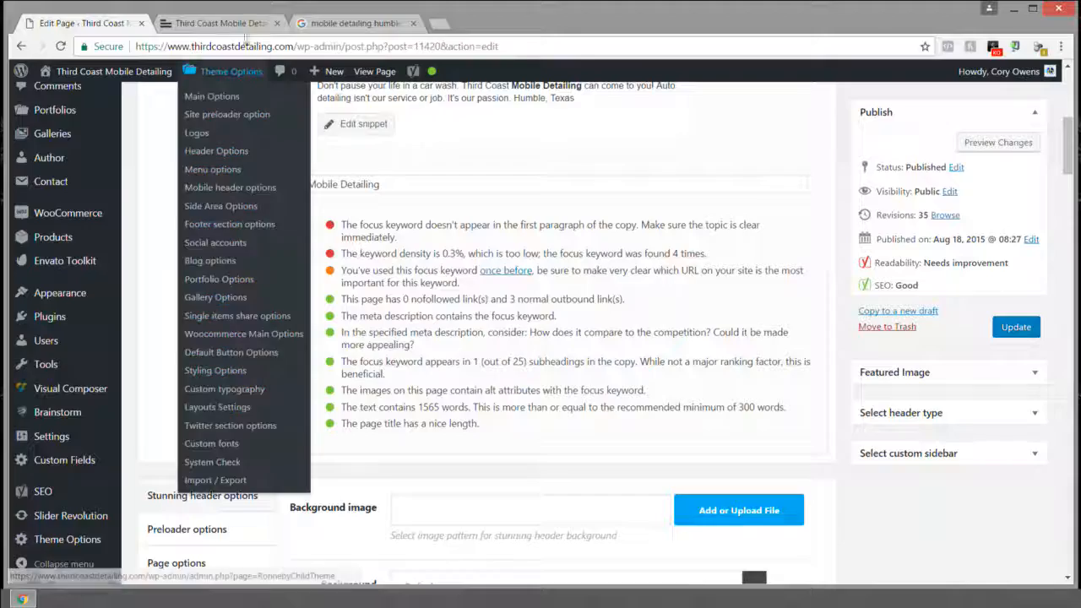
Step: Scroll the live home page, selecting the AUTO DETAILING, WHO ARE WE and WHY WE CARE headings
{"action": "left_click", "coordinate": [220, 23]}
{"action": "scroll", "coordinate": [371, 155], "scroll_direction": "down", "scroll_amount": 5}
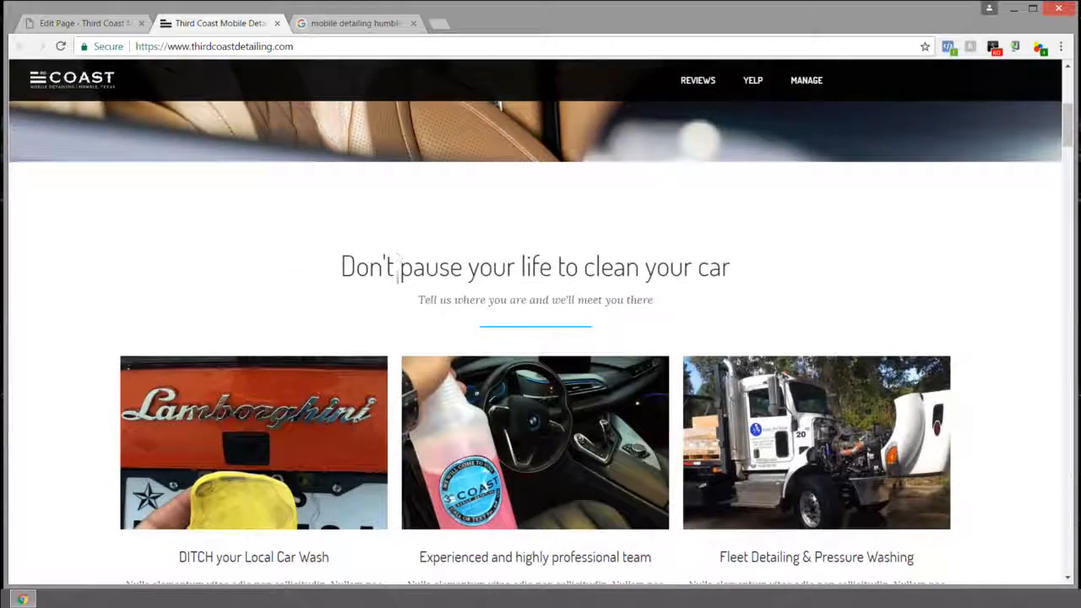
{"action": "scroll", "coordinate": [225, 300], "scroll_direction": "down", "scroll_amount": 3}
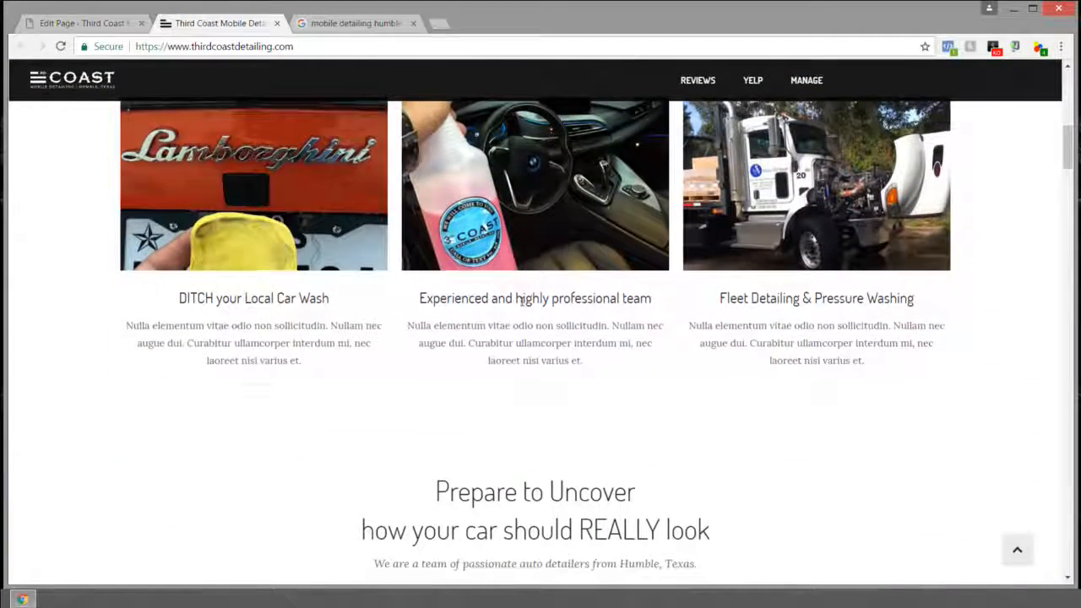
{"action": "scroll", "coordinate": [747, 302], "scroll_direction": "down", "scroll_amount": 2}
{"action": "scroll", "coordinate": [747, 302], "scroll_direction": "down", "scroll_amount": 1}
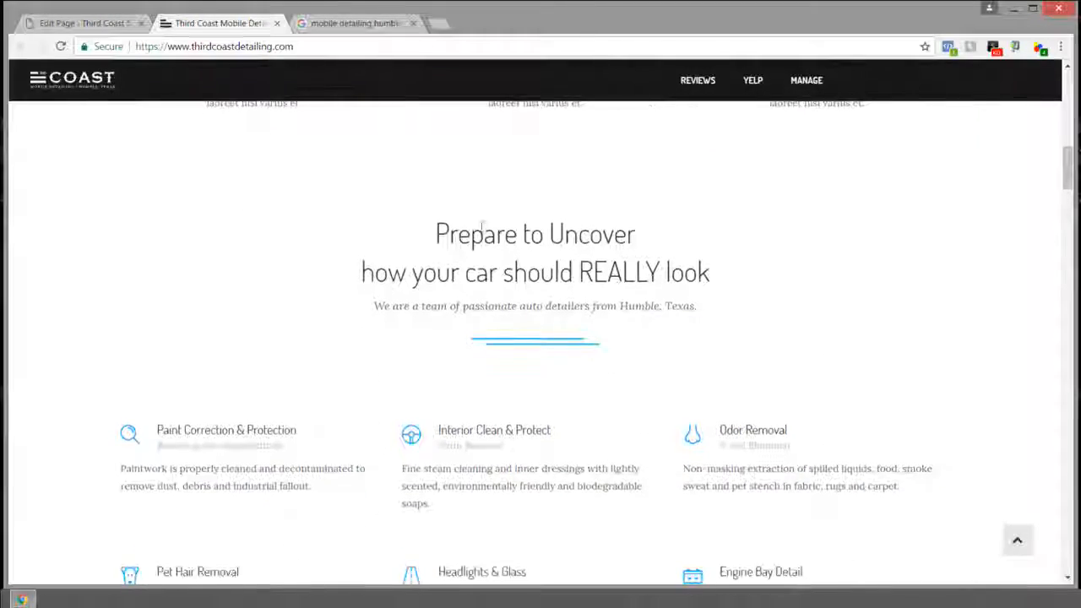
{"action": "scroll", "coordinate": [586, 284], "scroll_direction": "down", "scroll_amount": 3}
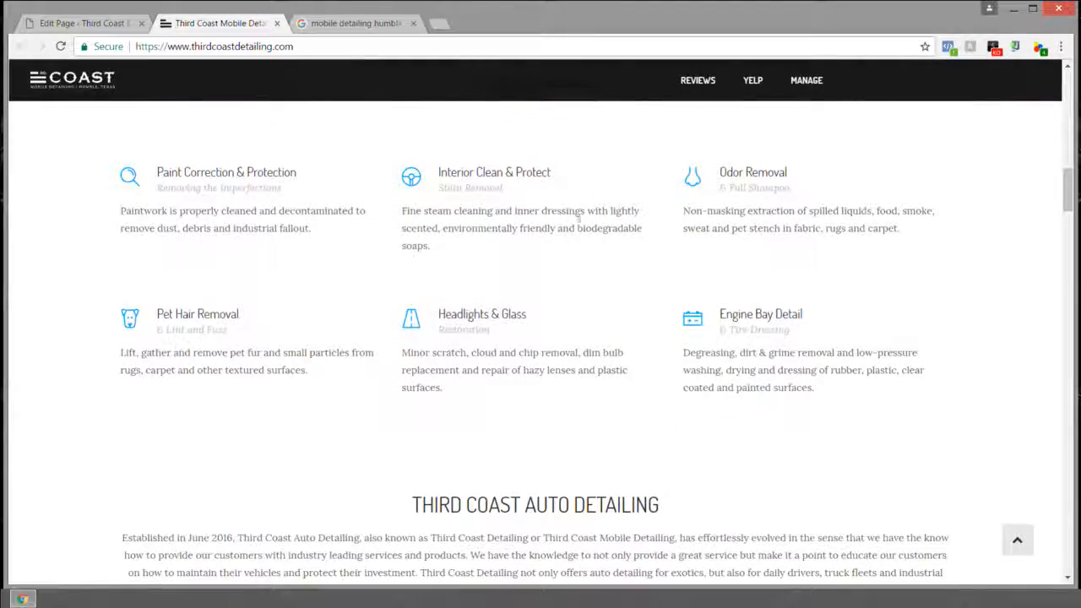
{"action": "scroll", "coordinate": [529, 298], "scroll_direction": "down", "scroll_amount": 3}
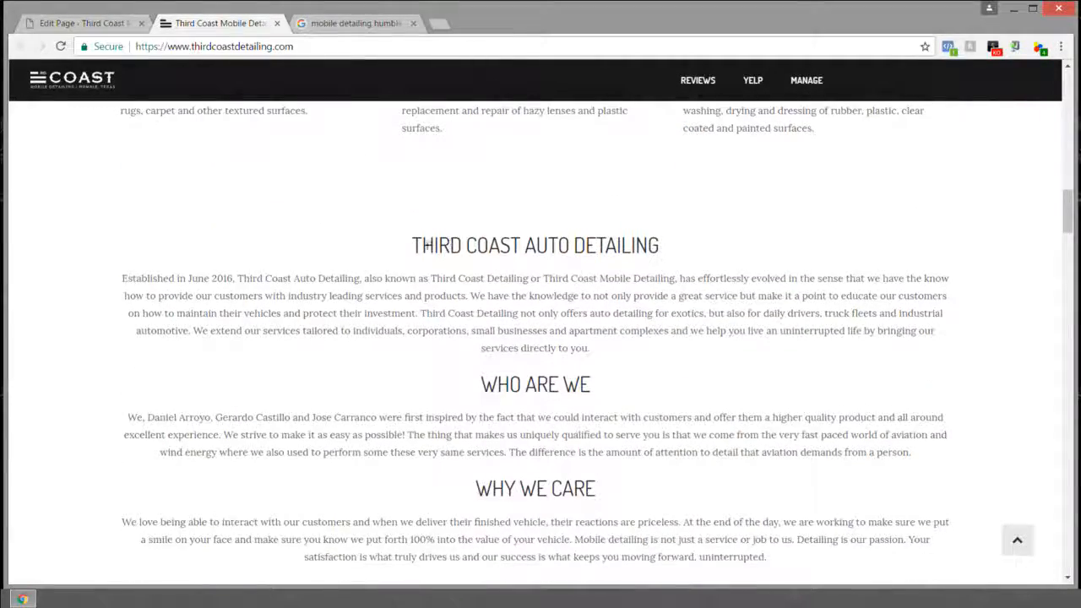
{"action": "left_click_drag", "start_coordinate": [413, 245], "coordinate": [661, 244]}
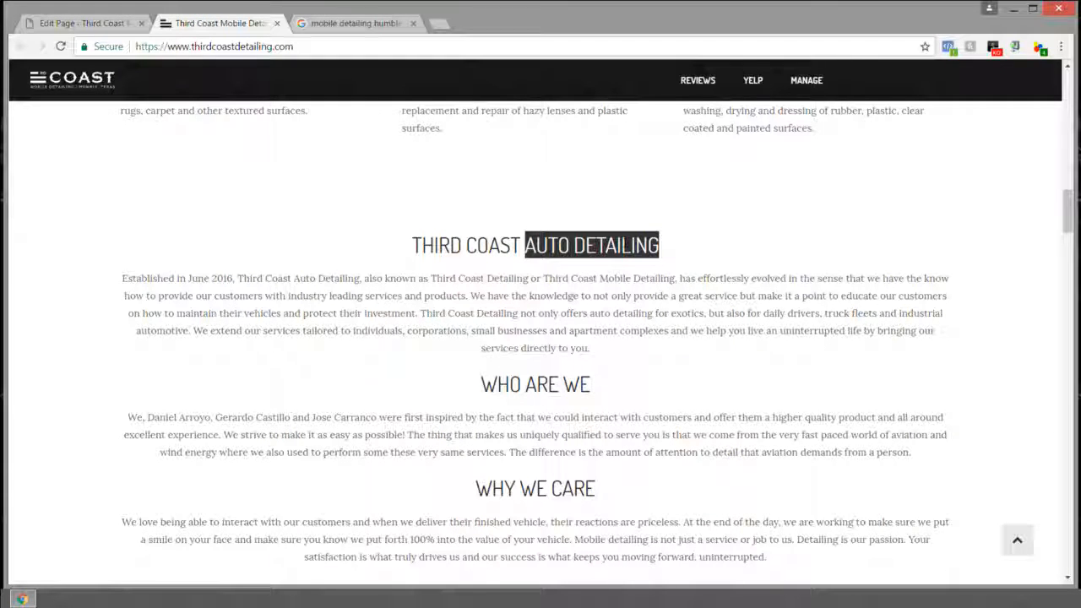
{"action": "scroll", "coordinate": [660, 245], "scroll_direction": "down", "scroll_amount": 2}
{"action": "triple_click", "coordinate": [620, 259]}
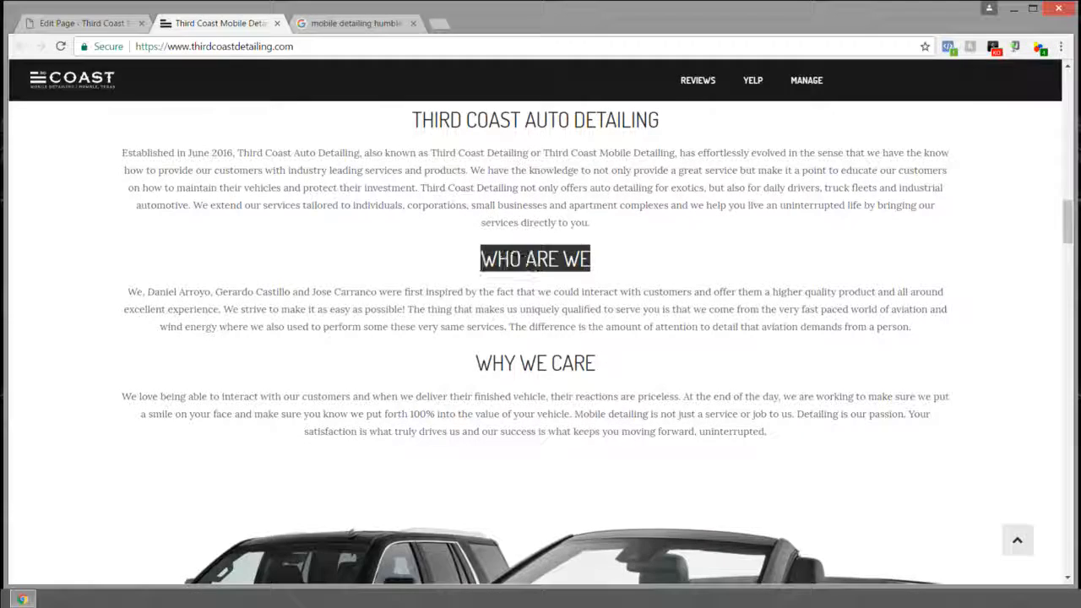
{"action": "triple_click", "coordinate": [607, 362]}
Step: Select the Our Most Recent Details heading and Shiny vs. Clean subtitle, then AUTO DETAILING again
{"action": "scroll", "coordinate": [477, 295], "scroll_direction": "down", "scroll_amount": 12}
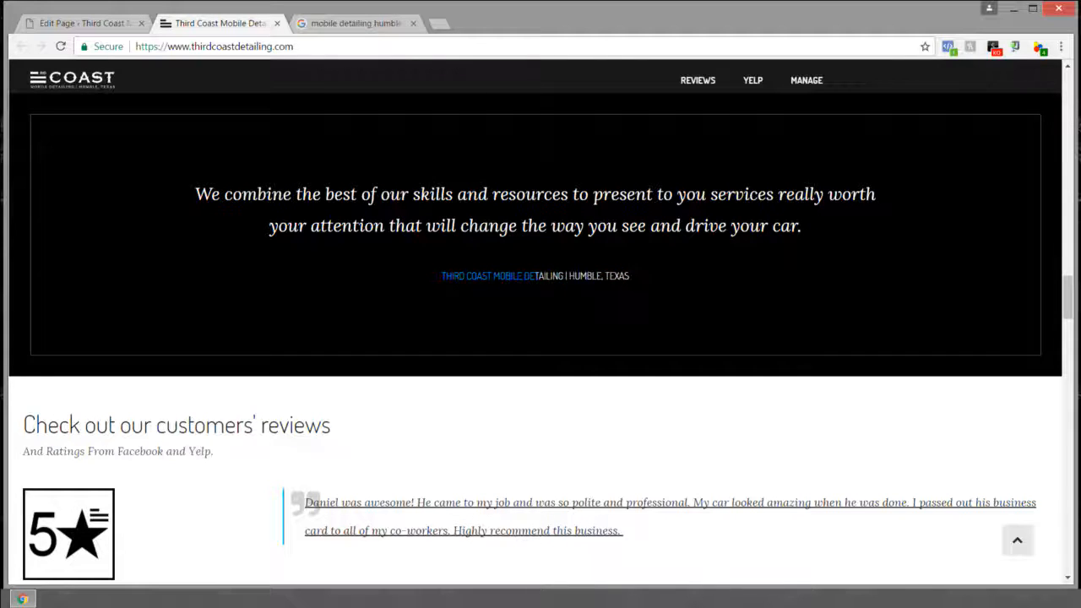
{"action": "scroll", "coordinate": [483, 262], "scroll_direction": "down", "scroll_amount": 3}
{"action": "scroll", "coordinate": [482, 261], "scroll_direction": "down", "scroll_amount": 10}
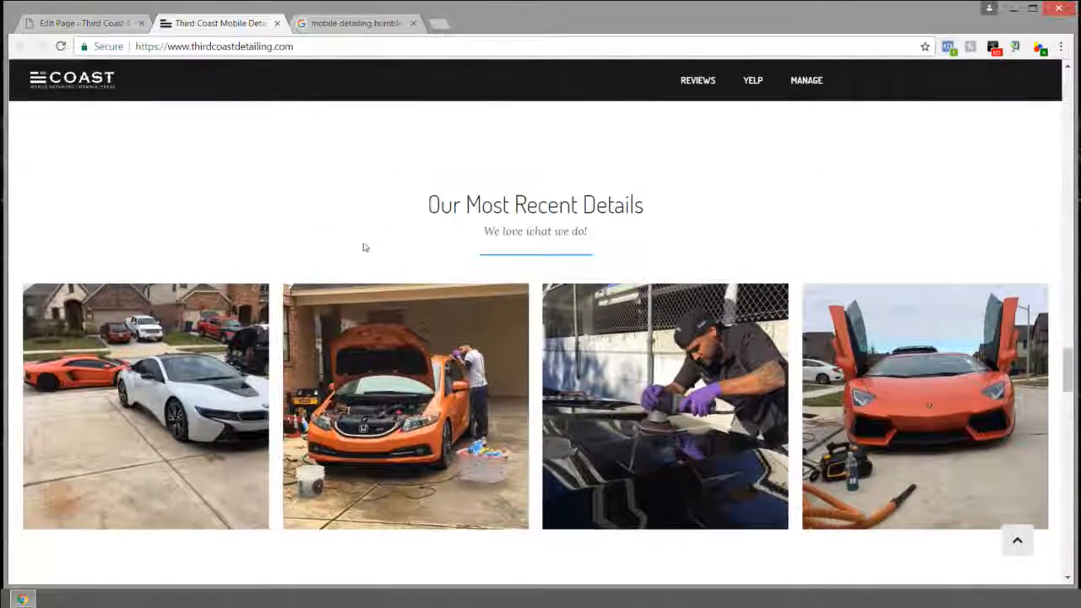
{"action": "left_click_drag", "start_coordinate": [420, 217], "coordinate": [622, 239]}
{"action": "scroll", "coordinate": [619, 245], "scroll_direction": "down", "scroll_amount": 5}
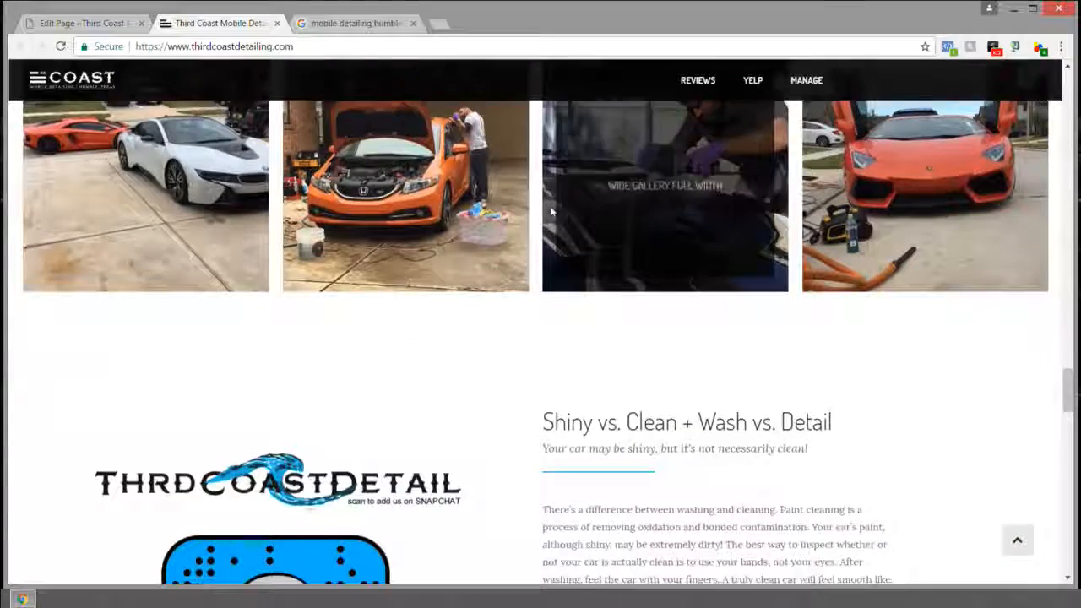
{"action": "left_click_drag", "start_coordinate": [541, 282], "coordinate": [860, 279]}
{"action": "mouse_move", "coordinate": [777, 294]}
{"action": "left_mouse_down"}
{"action": "mouse_move", "coordinate": [561, 292]}
{"action": "mouse_move", "coordinate": [791, 307]}
{"action": "left_mouse_up"}
{"action": "scroll", "coordinate": [760, 306], "scroll_direction": "down", "scroll_amount": 6}
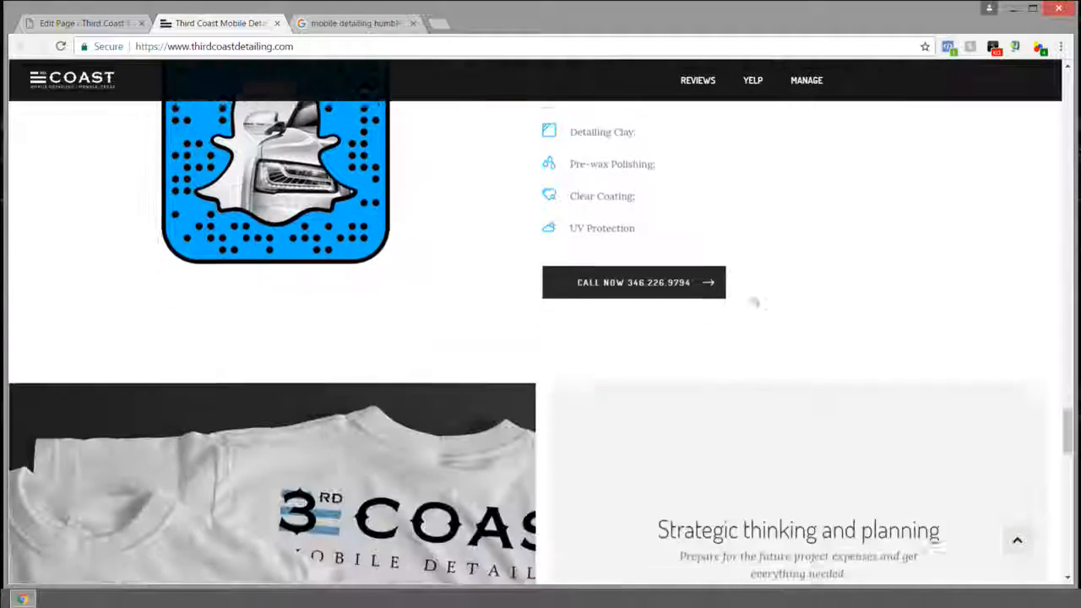
{"action": "scroll", "coordinate": [653, 389], "scroll_direction": "down", "scroll_amount": 10}
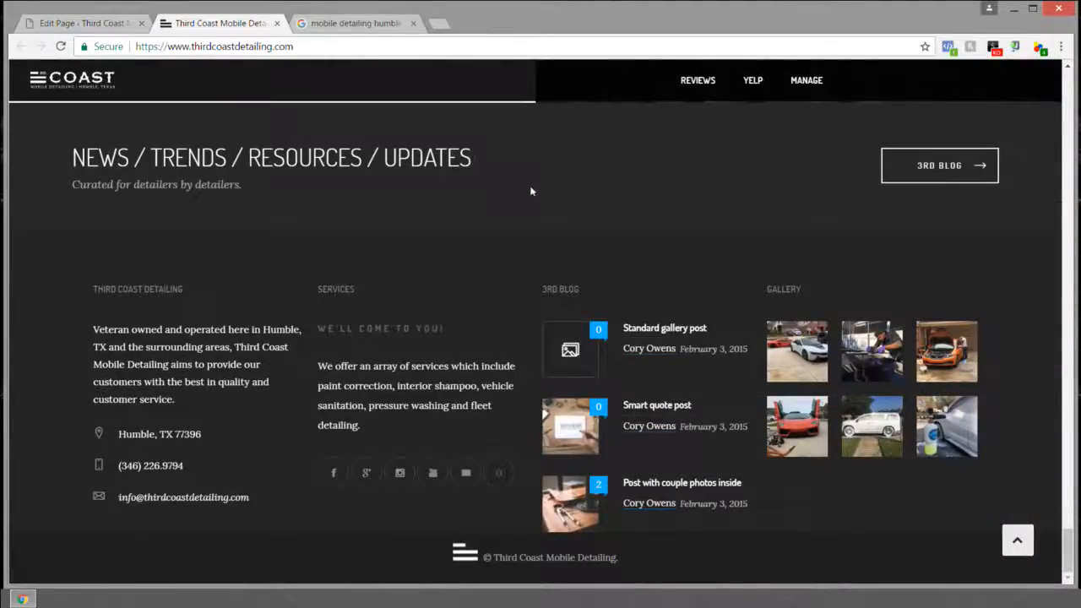
{"action": "scroll", "coordinate": [557, 260], "scroll_direction": "up", "scroll_amount": 20}
{"action": "right_click", "coordinate": [558, 259]}
{"action": "scroll", "coordinate": [557, 258], "scroll_direction": "up", "scroll_amount": 12}
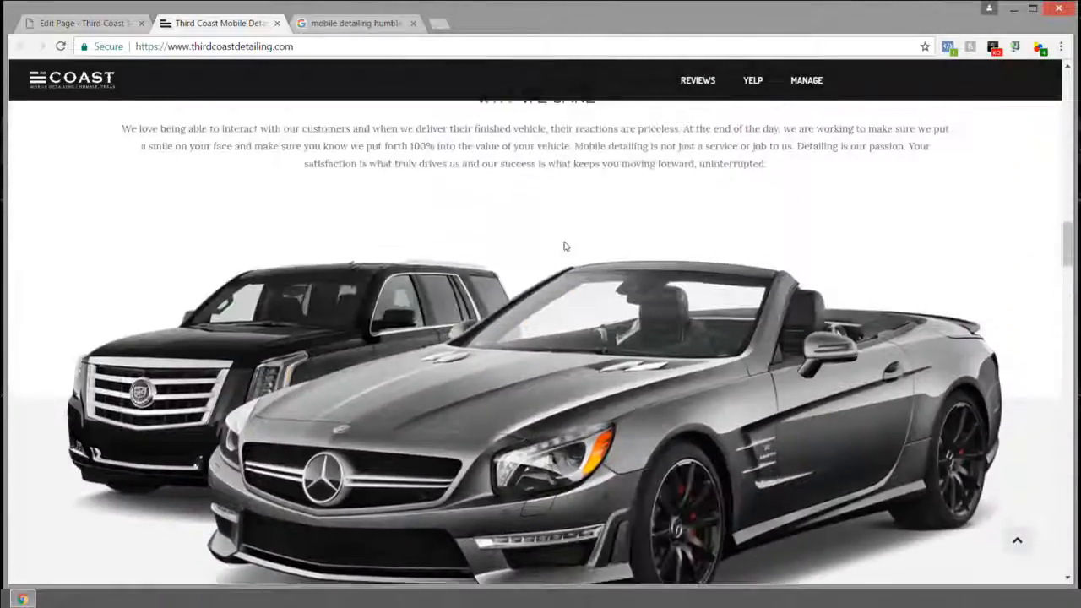
{"action": "scroll", "coordinate": [557, 258], "scroll_direction": "up", "scroll_amount": 6}
{"action": "scroll", "coordinate": [412, 282], "scroll_direction": "down", "scroll_amount": 1}
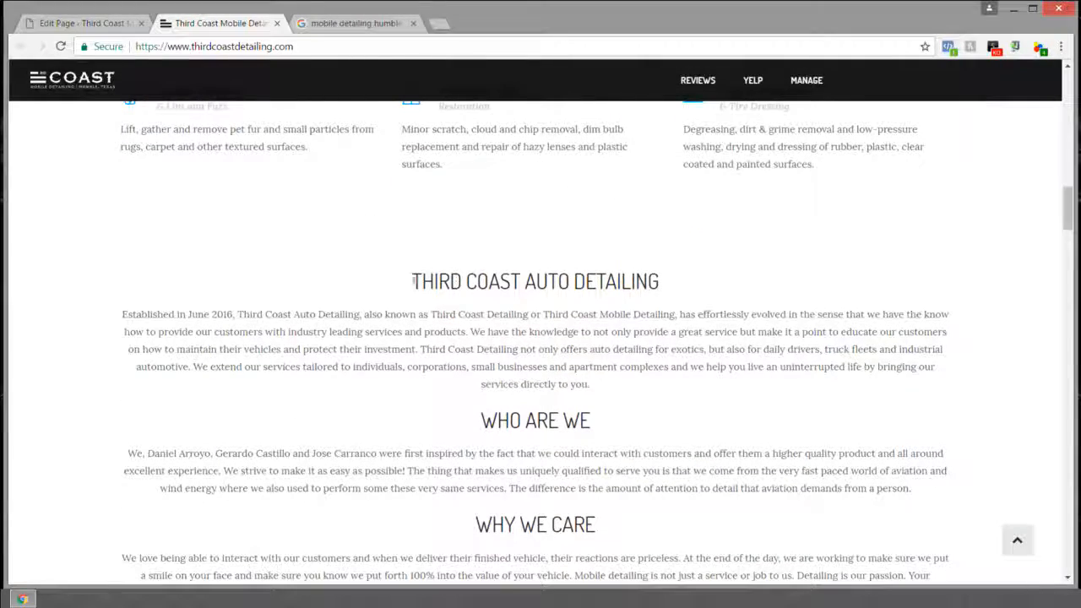
{"action": "left_click_drag", "start_coordinate": [523, 281], "coordinate": [688, 274]}
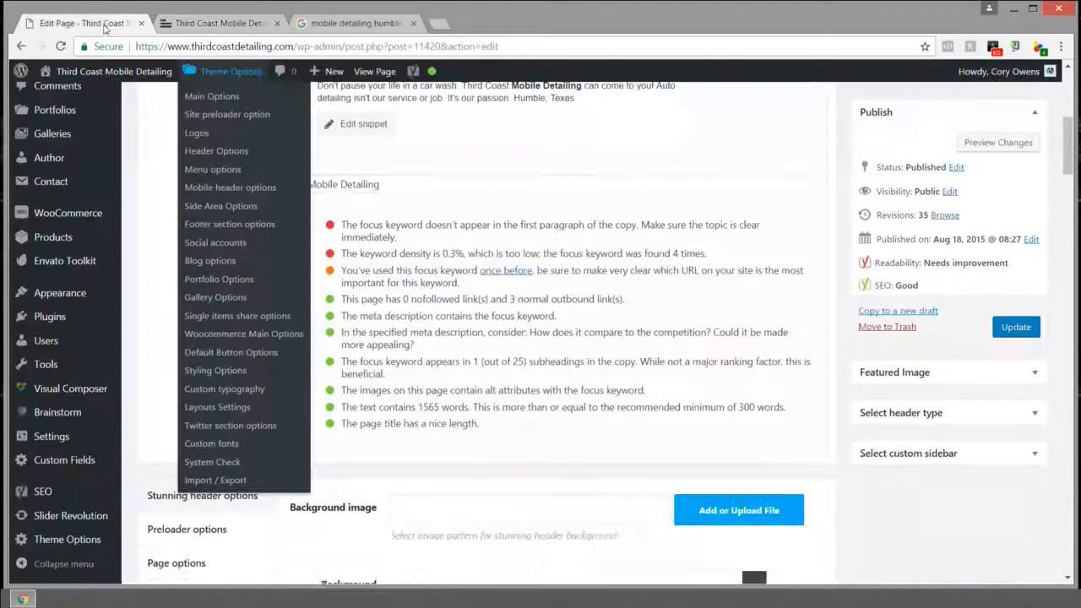
{"action": "left_click", "coordinate": [114, 23]}
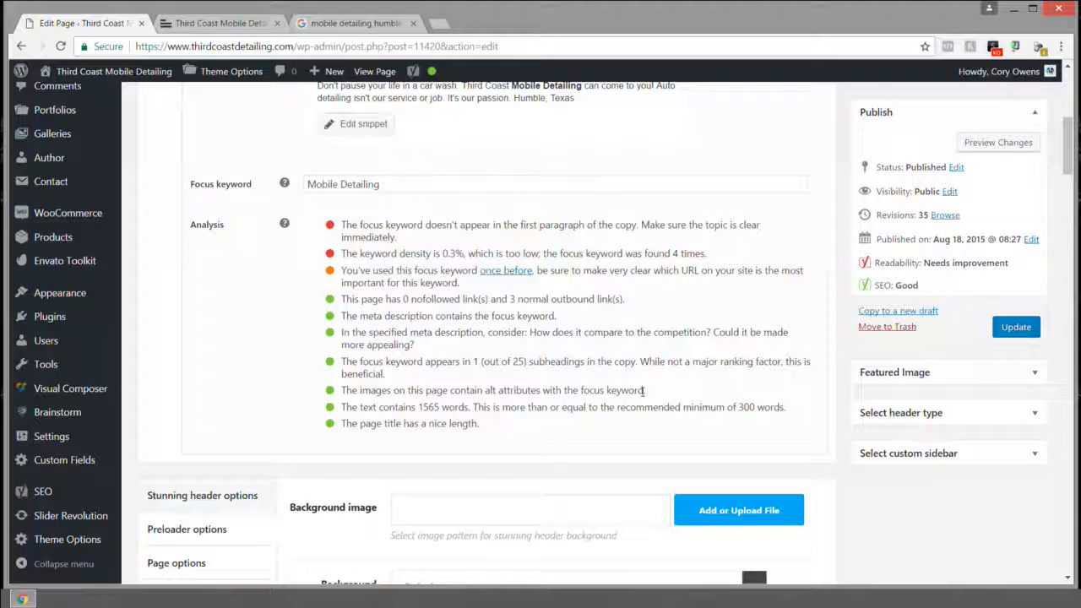
Step: Scroll up and down the live Third Coast home page, then go back to the Edit Page tab
{"action": "scroll", "coordinate": [73, 158], "scroll_direction": "up", "scroll_amount": 3}
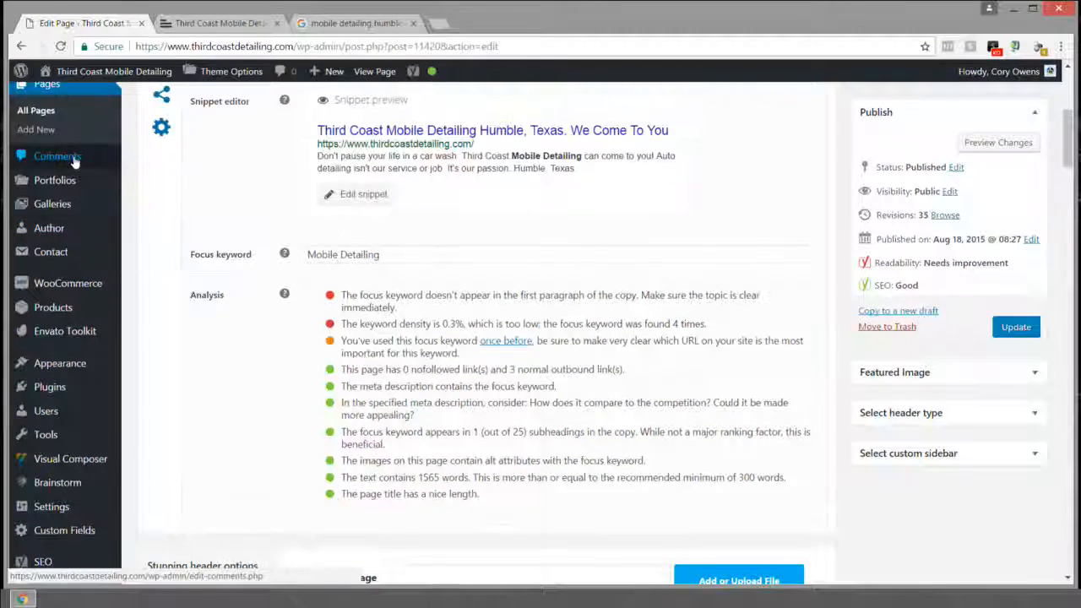
{"action": "scroll", "coordinate": [75, 162], "scroll_direction": "up", "scroll_amount": 1}
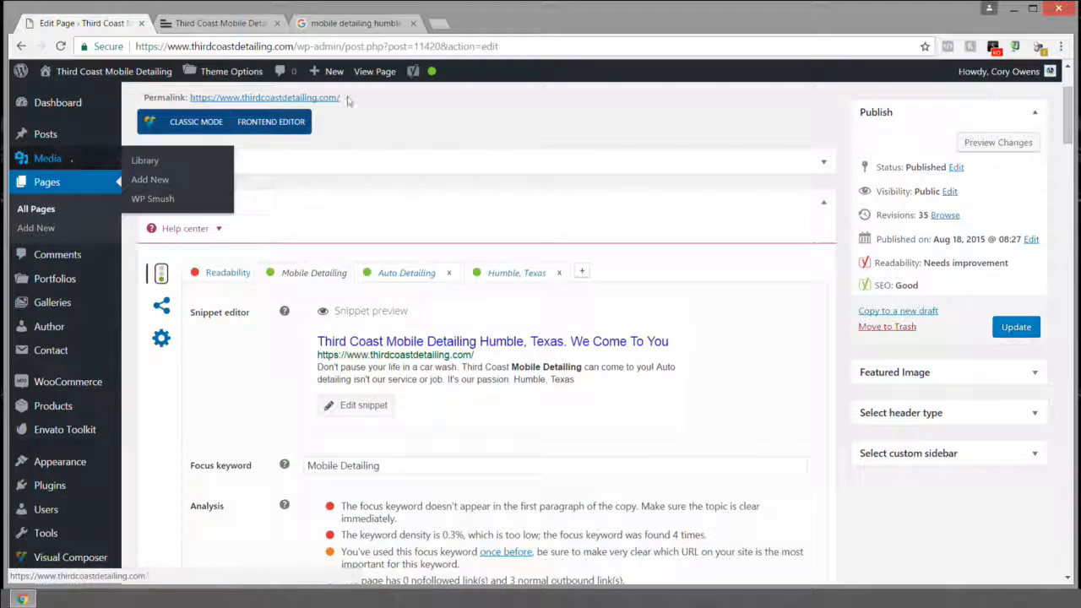
{"action": "left_click", "coordinate": [235, 27]}
{"action": "scroll", "coordinate": [393, 205], "scroll_direction": "down", "scroll_amount": 10}
{"action": "scroll", "coordinate": [405, 205], "scroll_direction": "up", "scroll_amount": 4}
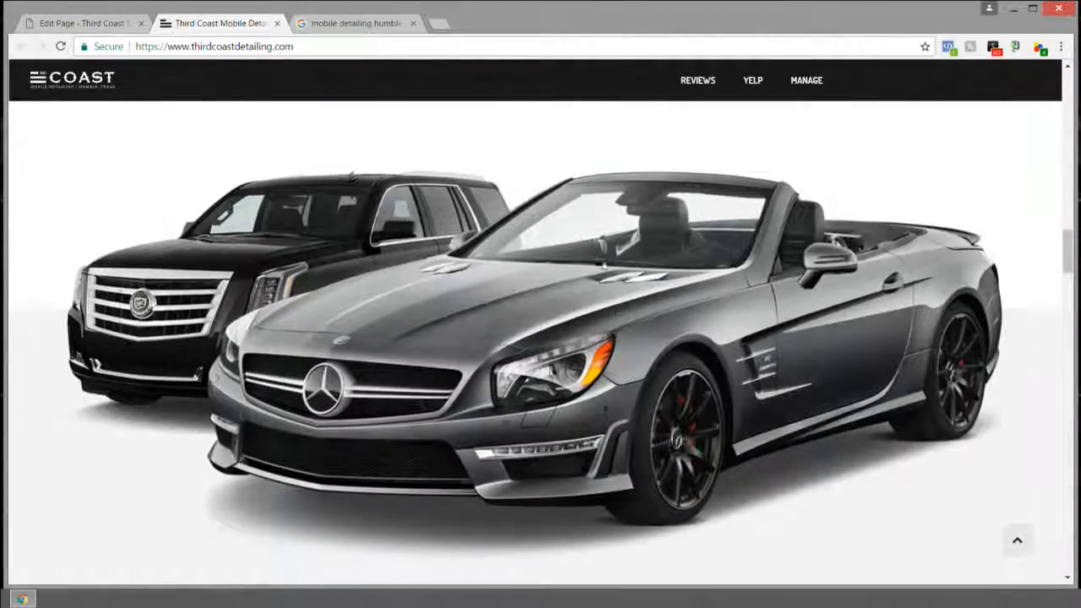
{"action": "scroll", "coordinate": [538, 308], "scroll_direction": "down", "scroll_amount": 15}
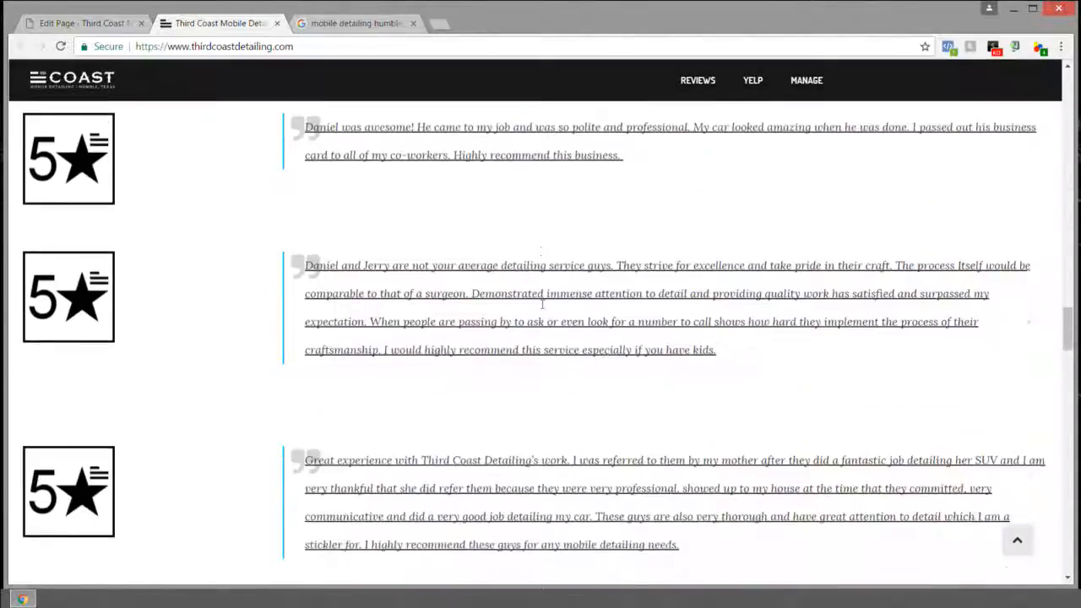
{"action": "scroll", "coordinate": [558, 310], "scroll_direction": "up", "scroll_amount": 1}
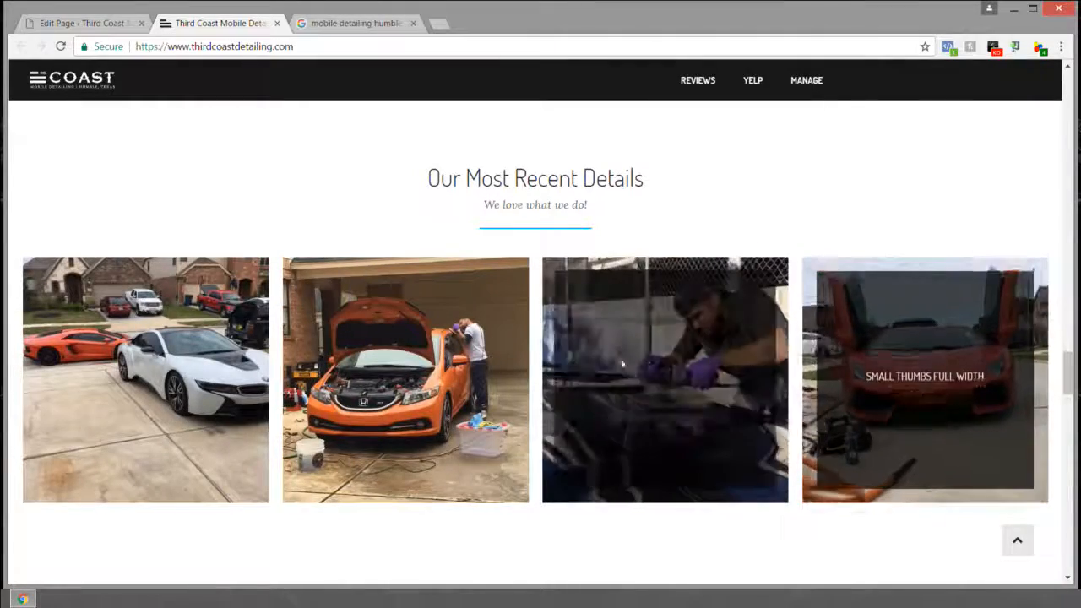
{"action": "scroll", "coordinate": [178, 372], "scroll_direction": "down", "scroll_amount": 1}
{"action": "scroll", "coordinate": [178, 371], "scroll_direction": "down", "scroll_amount": 6}
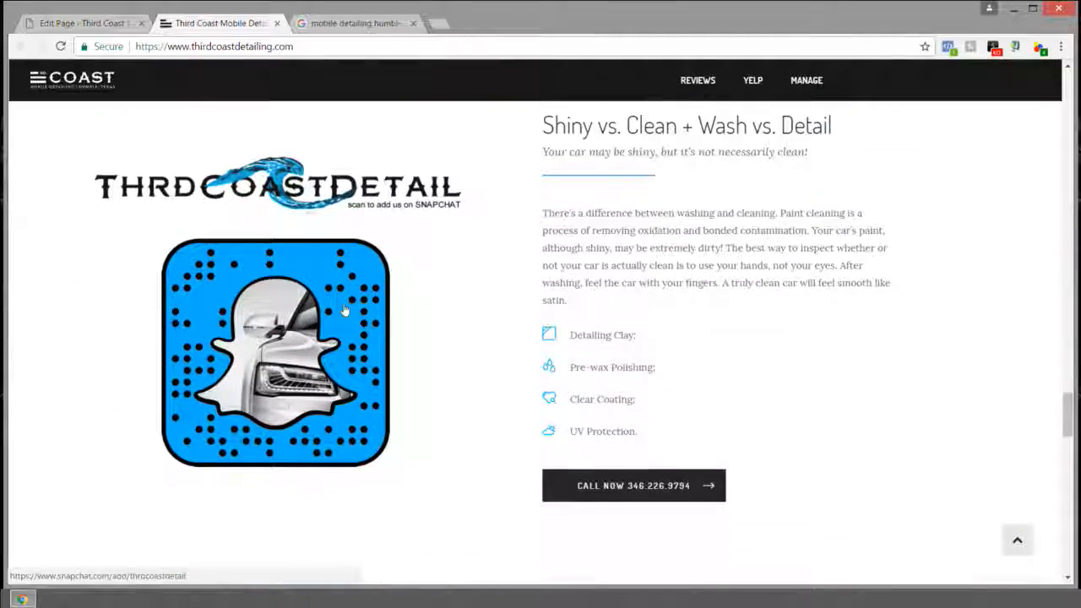
{"action": "scroll", "coordinate": [298, 306], "scroll_direction": "down", "scroll_amount": 8}
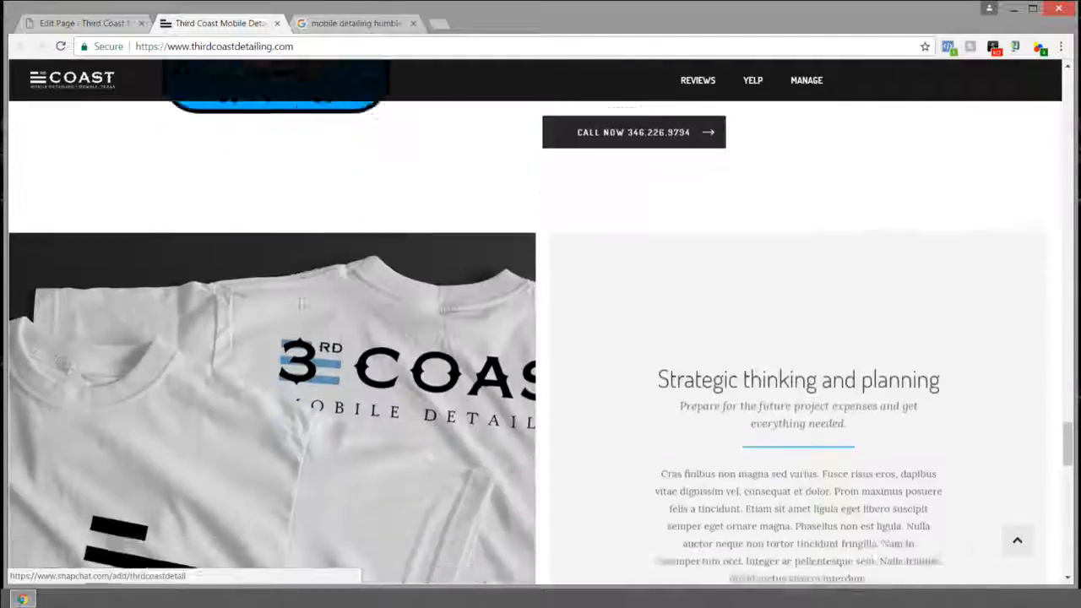
{"action": "scroll", "coordinate": [700, 357], "scroll_direction": "down", "scroll_amount": 10}
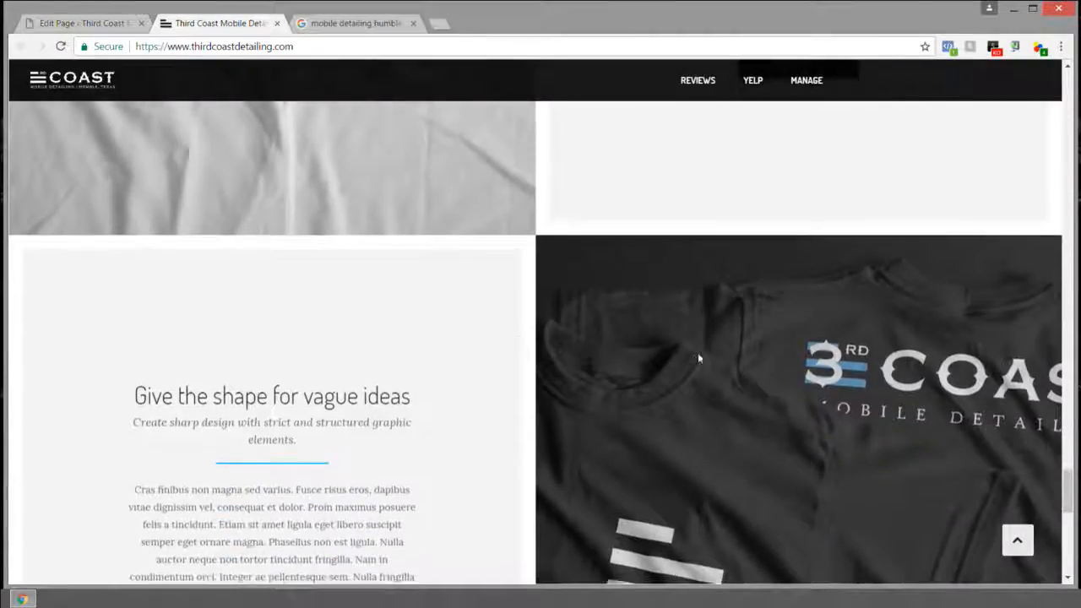
{"action": "scroll", "coordinate": [643, 240], "scroll_direction": "up", "scroll_amount": 15}
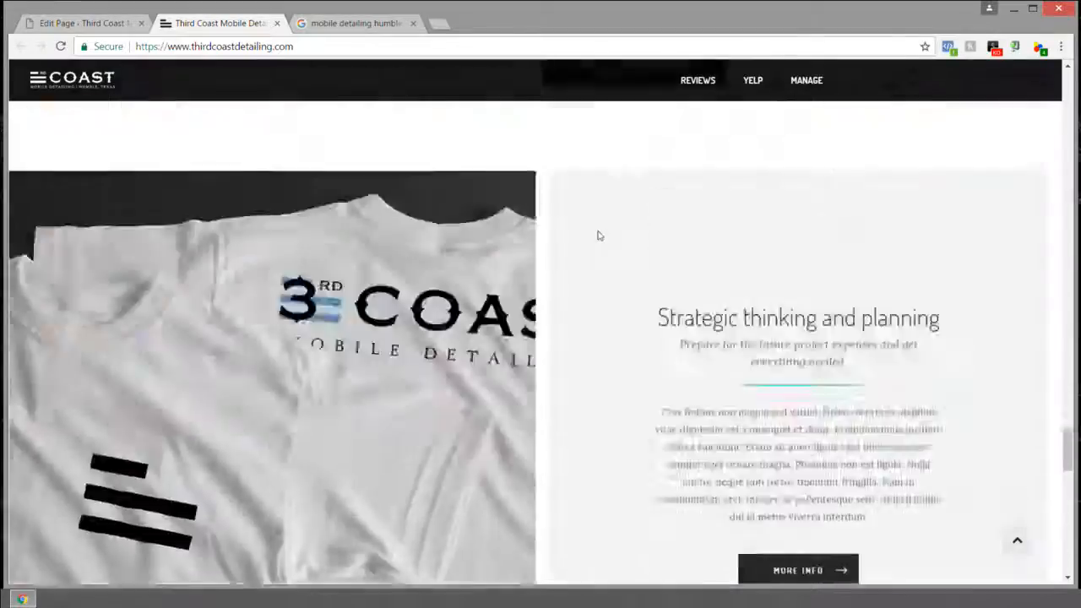
{"action": "scroll", "coordinate": [598, 235], "scroll_direction": "up", "scroll_amount": 6}
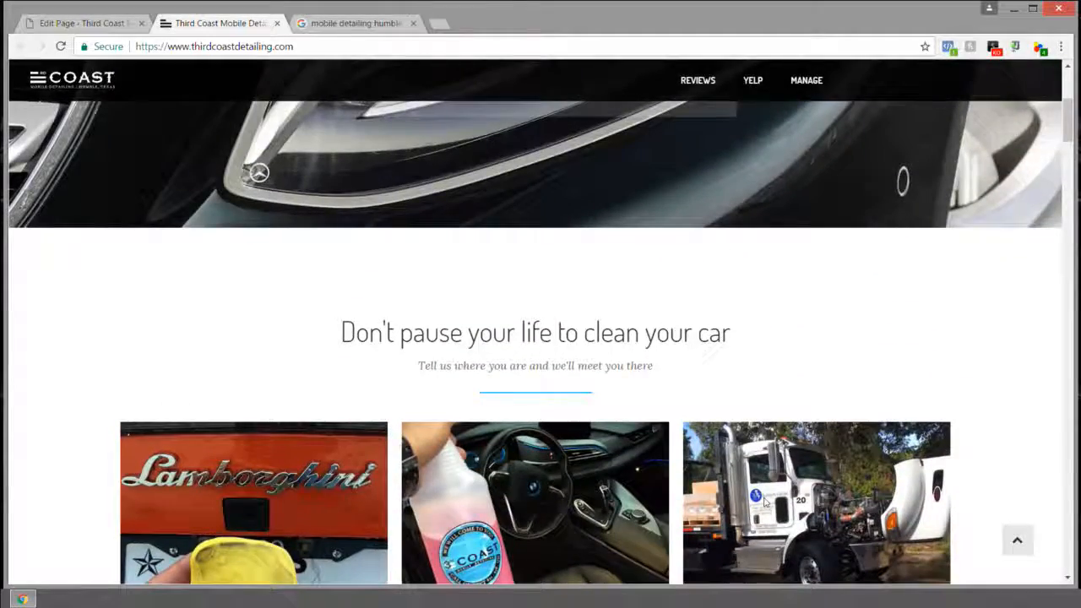
{"action": "scroll", "coordinate": [764, 500], "scroll_direction": "up", "scroll_amount": 5}
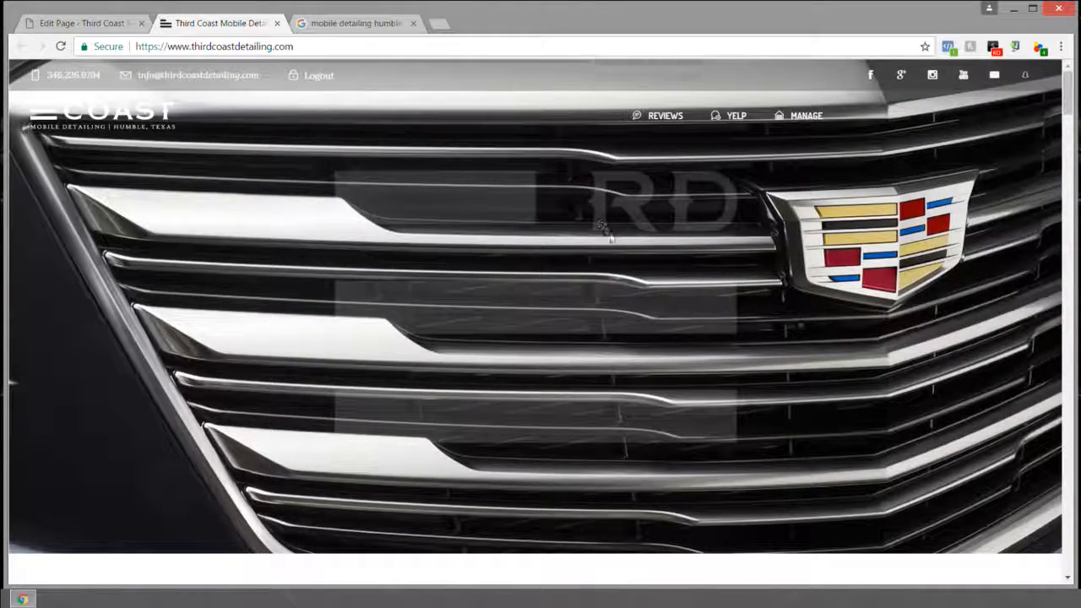
{"action": "scroll", "coordinate": [609, 236], "scroll_direction": "down", "scroll_amount": 5}
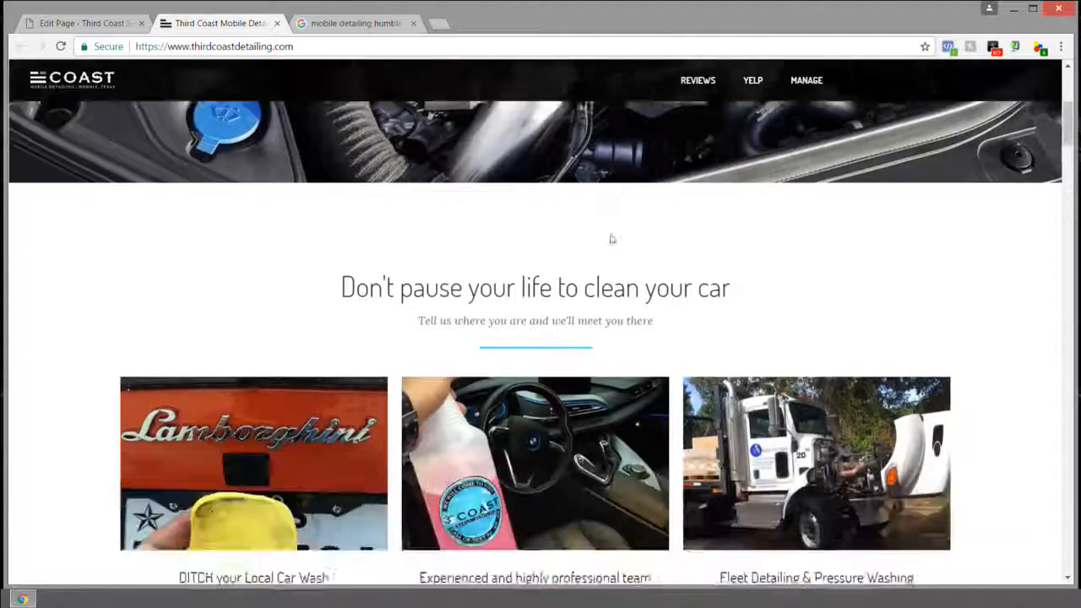
{"action": "scroll", "coordinate": [611, 238], "scroll_direction": "down", "scroll_amount": 2}
{"action": "left_click", "coordinate": [82, 23]}
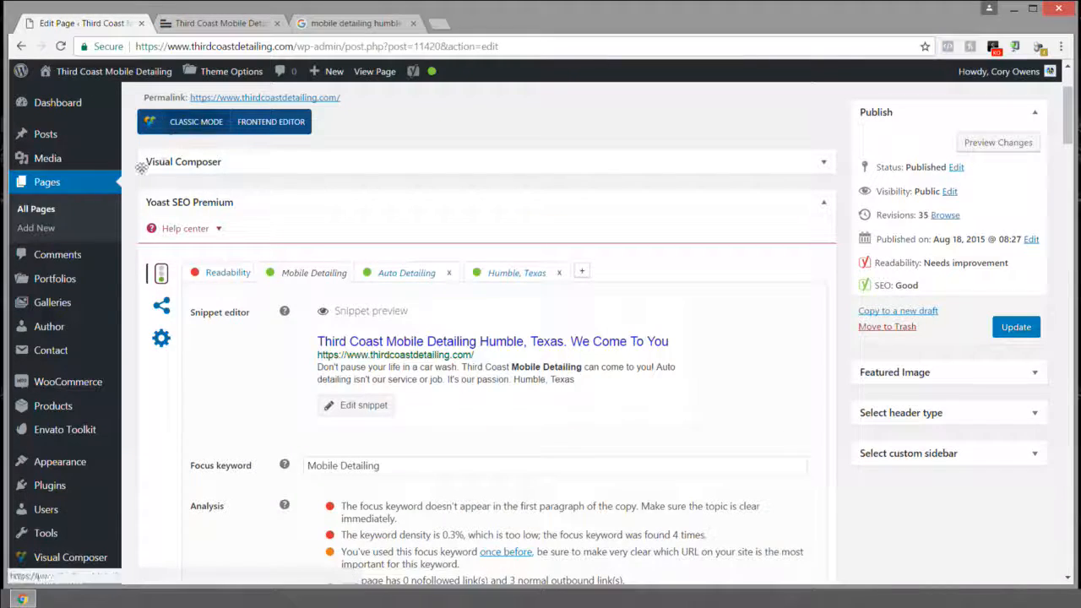
Step: Open the Media Library in a new tab from the admin sidebar's Media link
{"action": "right_click", "coordinate": [42, 158]}
{"action": "left_click", "coordinate": [85, 164]}
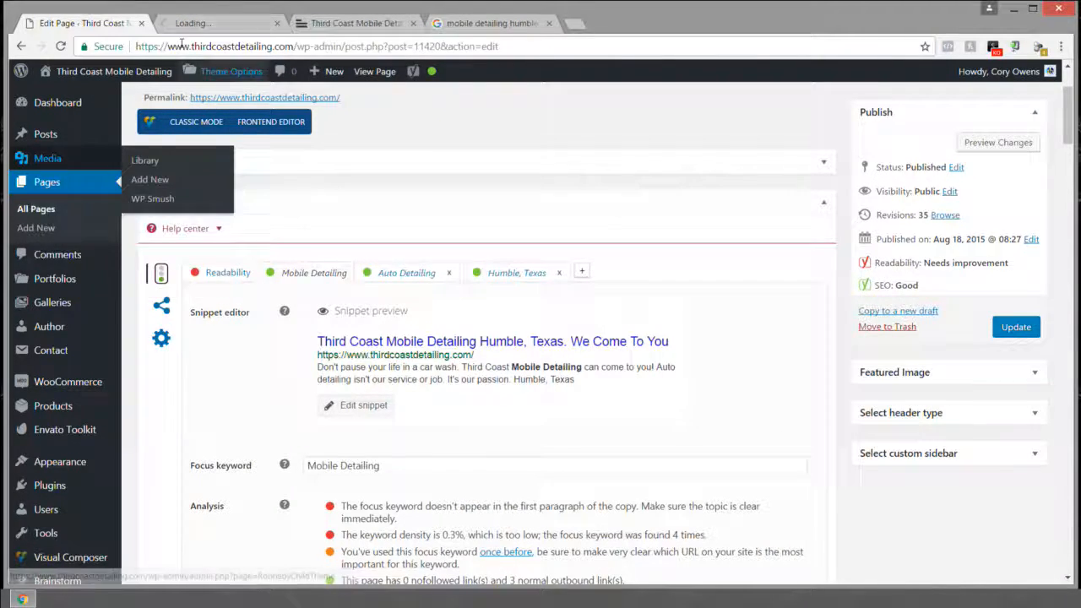
{"action": "left_click", "coordinate": [213, 24]}
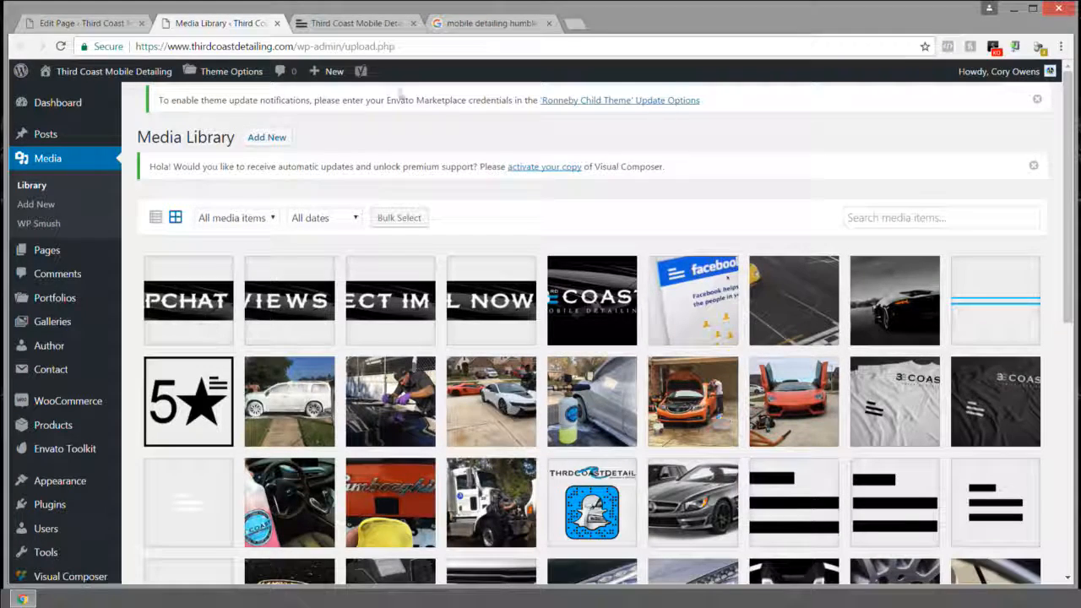
Step: Preview the live site at mobile width, restore full size, and open the Snapchat banner image's details
{"action": "left_click", "coordinate": [346, 26]}
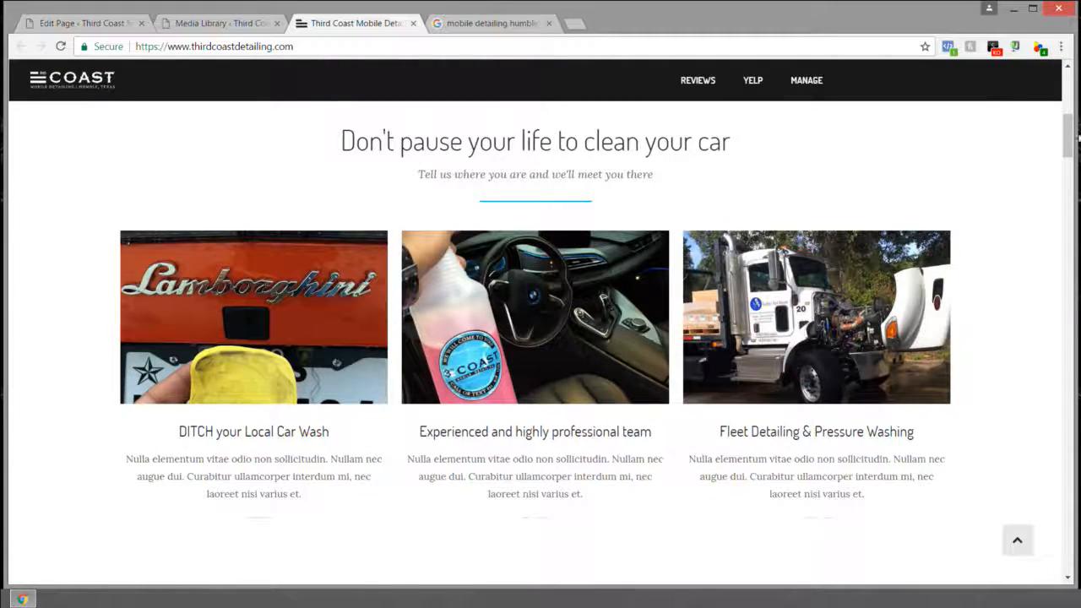
{"action": "left_click_drag", "start_coordinate": [1072, 157], "coordinate": [412, 189]}
{"action": "left_click_drag", "start_coordinate": [410, 144], "coordinate": [409, 82]}
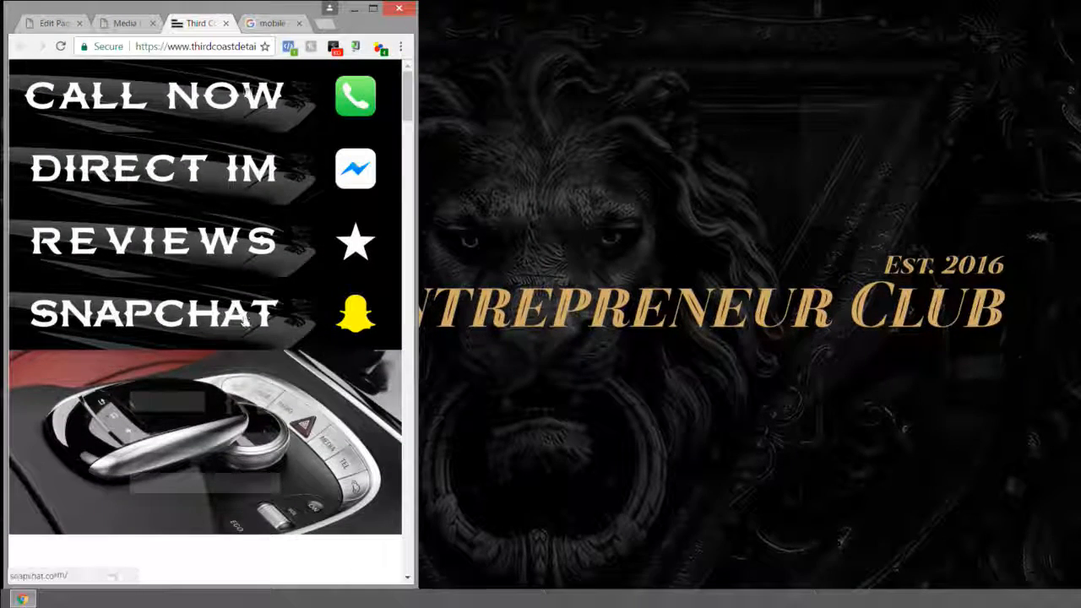
{"action": "left_click", "coordinate": [373, 7]}
{"action": "left_click", "coordinate": [195, 10]}
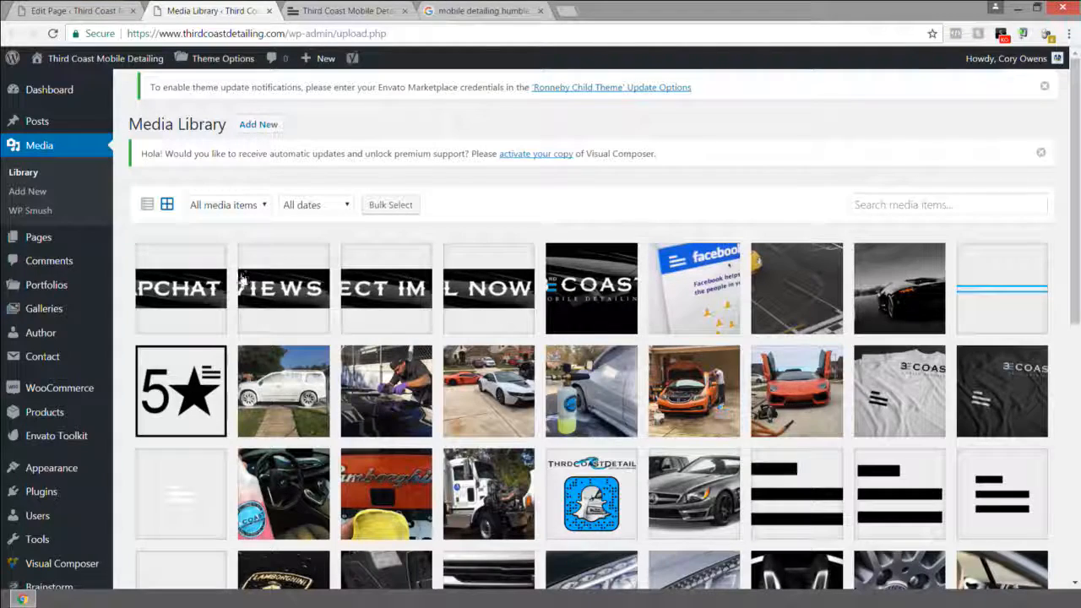
{"action": "left_click", "coordinate": [190, 294]}
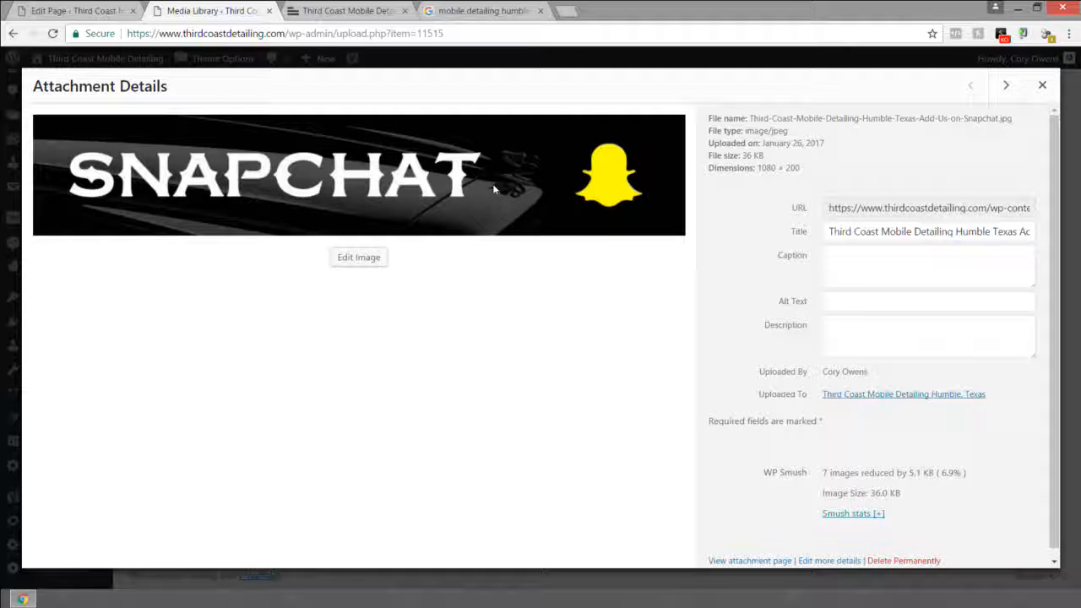
Step: Review the Snapchat and black shirt images' titles and alt text
{"action": "left_click", "coordinate": [859, 302]}
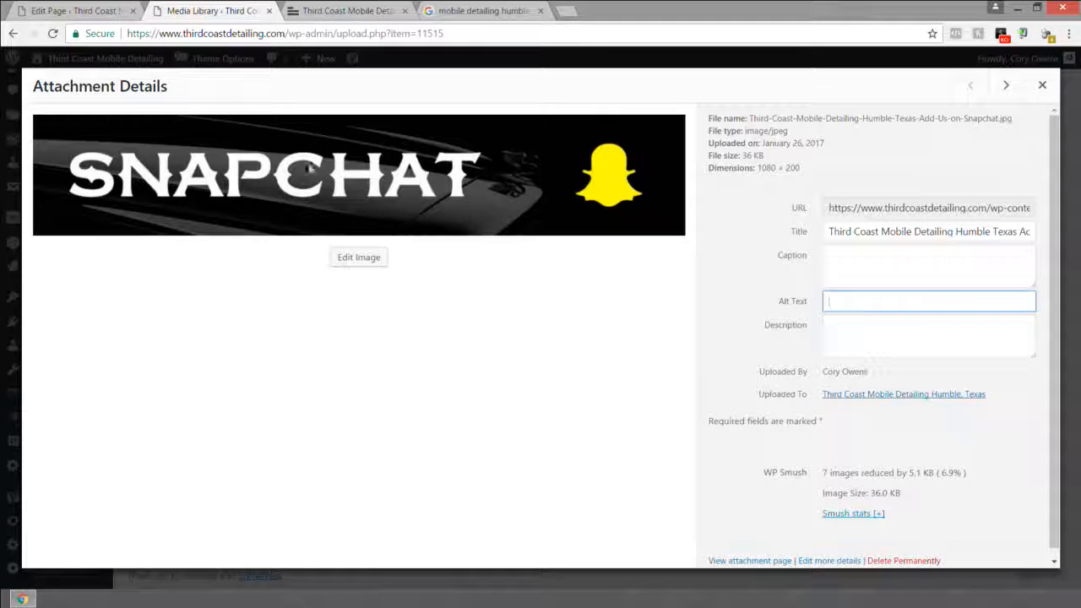
{"action": "left_click", "coordinate": [220, 63]}
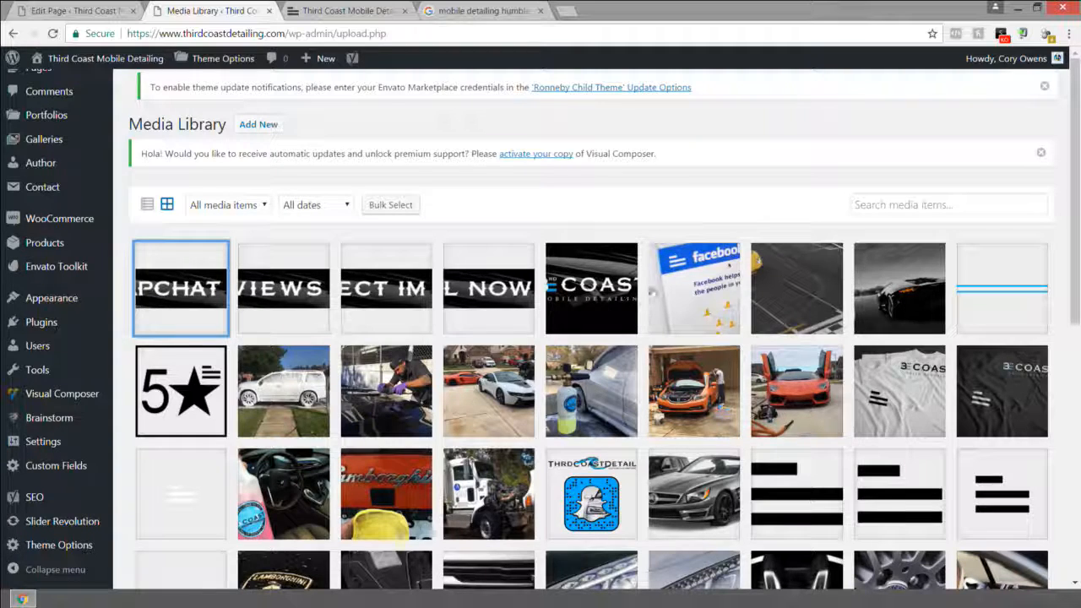
{"action": "left_click", "coordinate": [993, 387]}
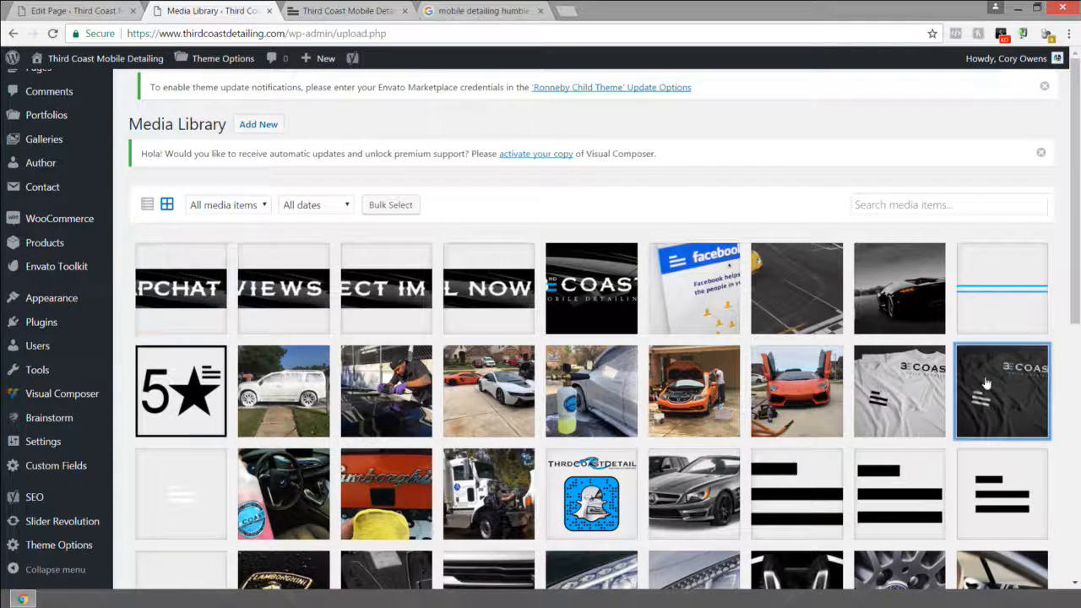
{"action": "left_click", "coordinate": [847, 275]}
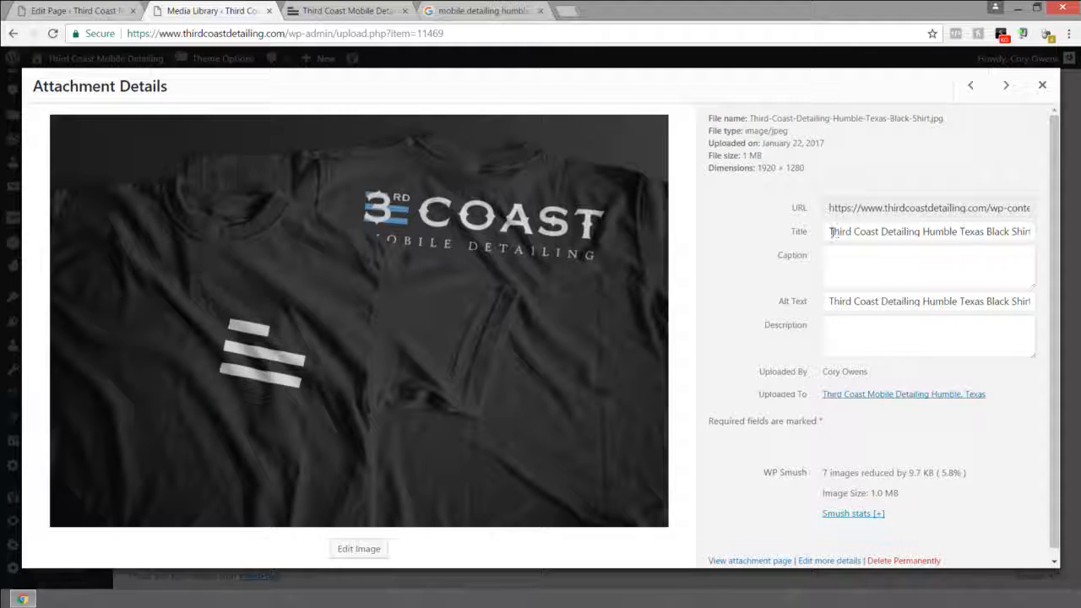
{"action": "left_click_drag", "start_coordinate": [829, 231], "coordinate": [1052, 228]}
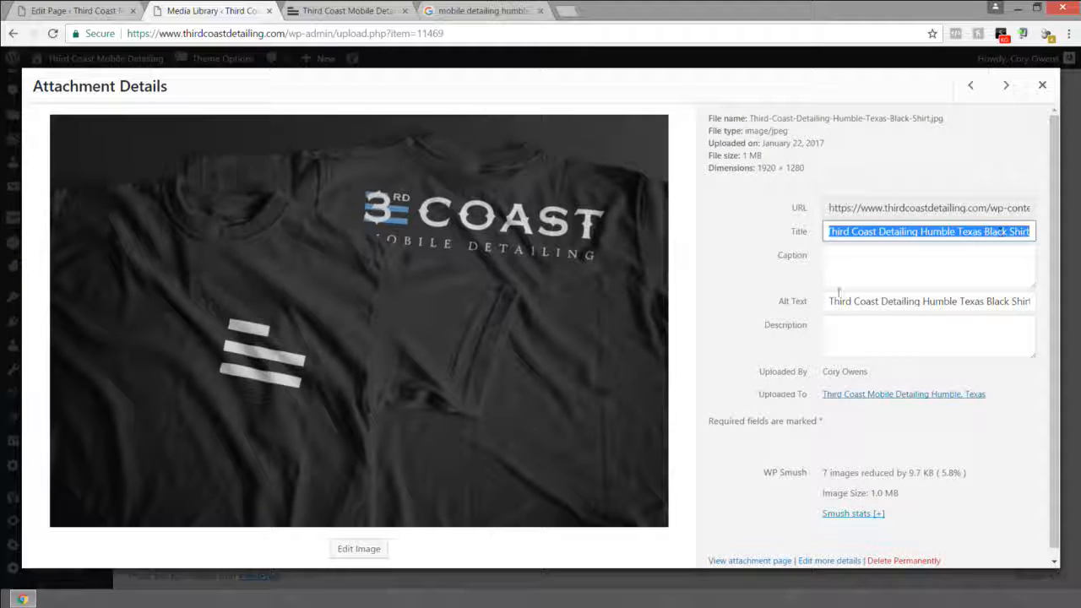
{"action": "left_click_drag", "start_coordinate": [830, 301], "coordinate": [1038, 301]}
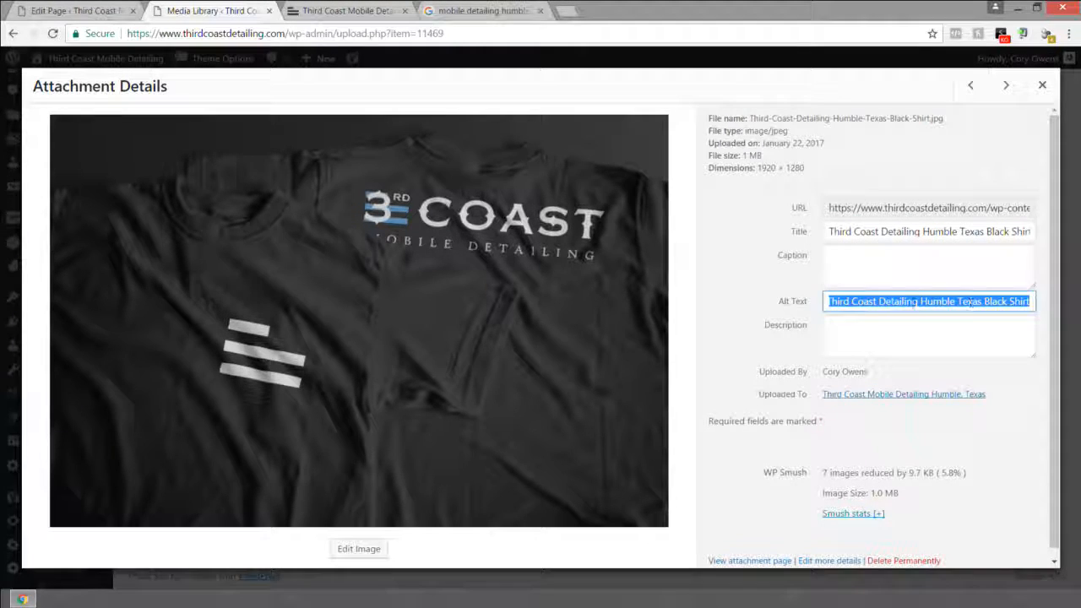
{"action": "left_click", "coordinate": [830, 302]}
{"action": "left_click", "coordinate": [827, 230]}
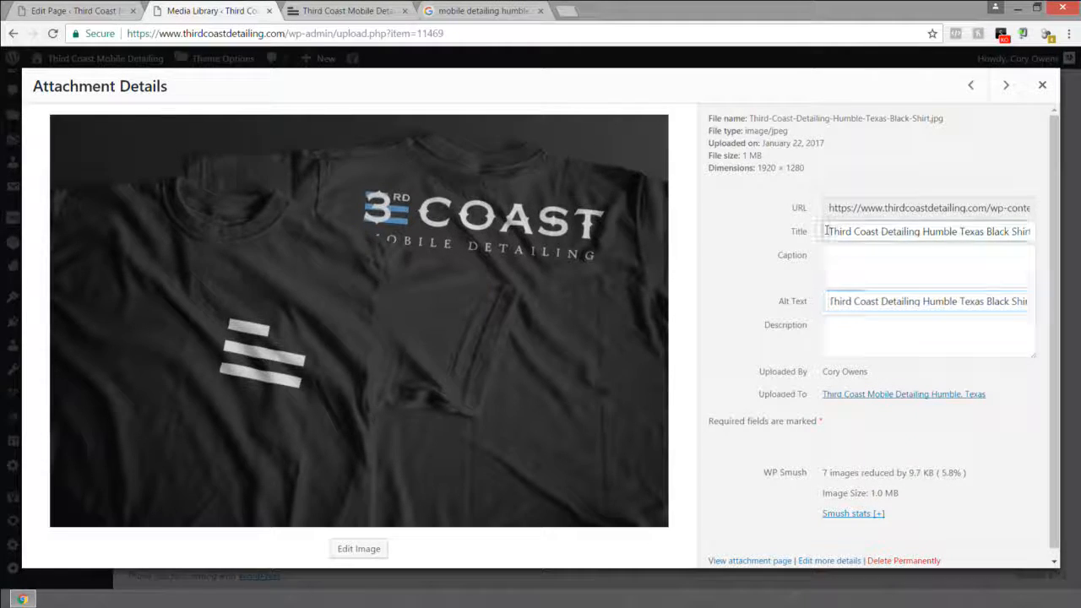
{"action": "left_click_drag", "start_coordinate": [828, 231], "coordinate": [1053, 228]}
{"action": "left_click", "coordinate": [829, 231]}
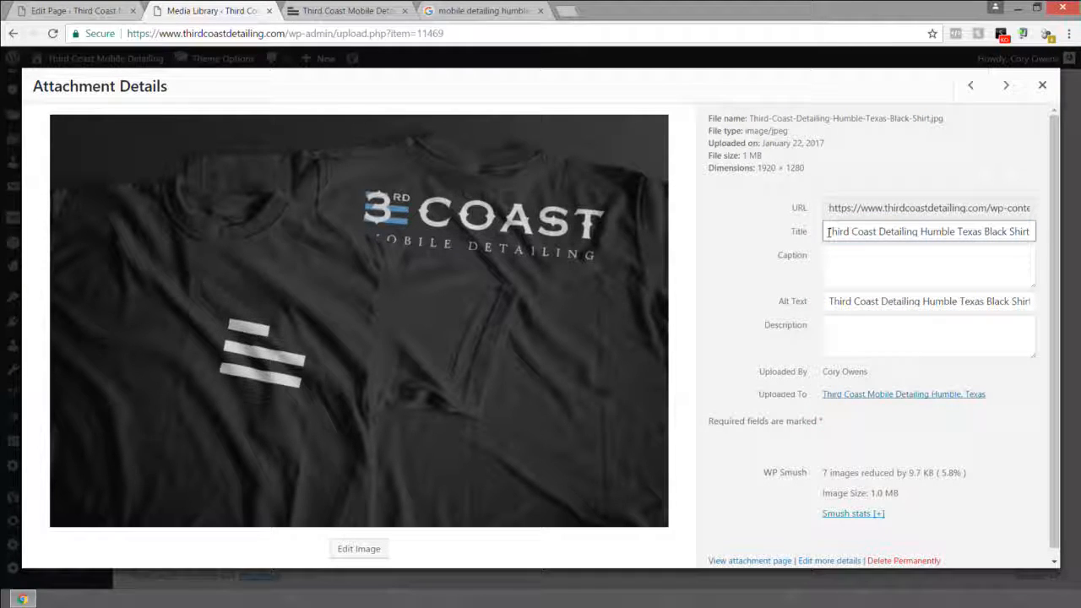
{"action": "left_click", "coordinate": [830, 232]}
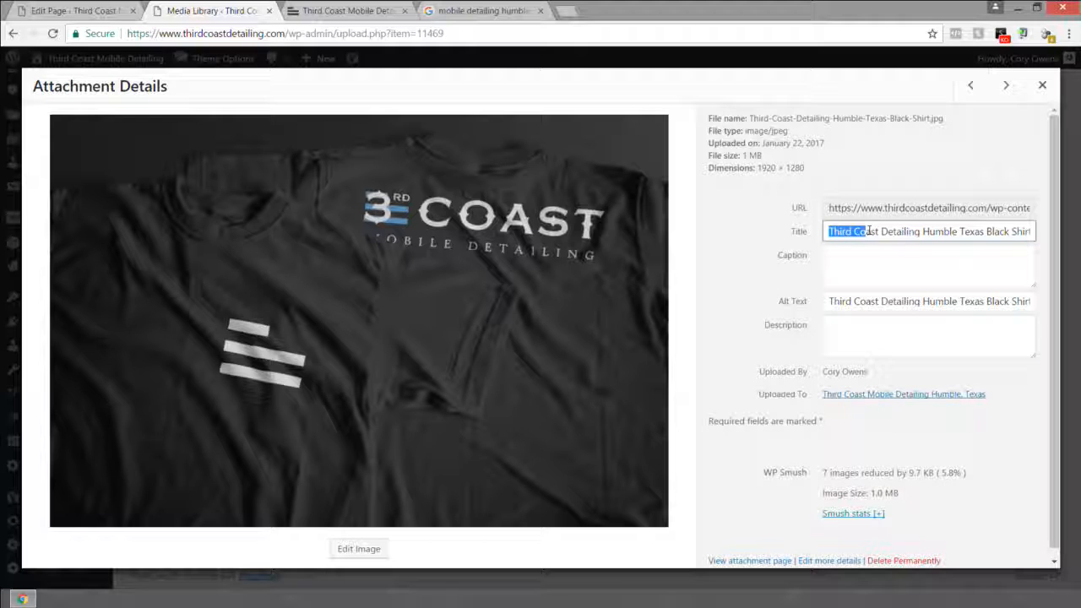
{"action": "left_click_drag", "start_coordinate": [898, 234], "coordinate": [1049, 230]}
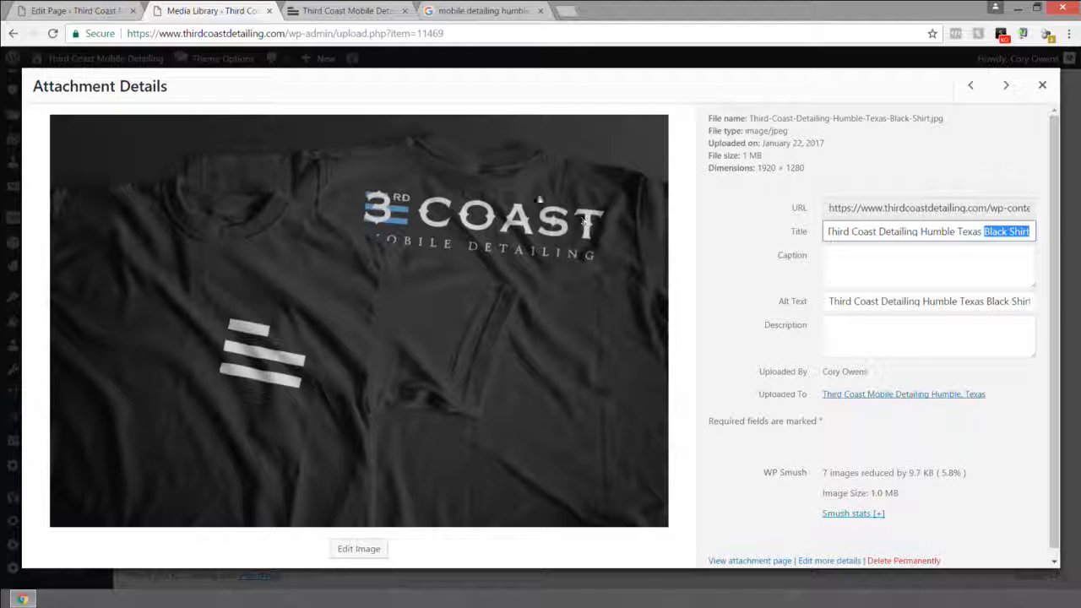
{"action": "left_click", "coordinate": [984, 231]}
Step: Step through the white shirt and orange car image details back to the 5-star logo image
{"action": "left_click", "coordinate": [973, 91]}
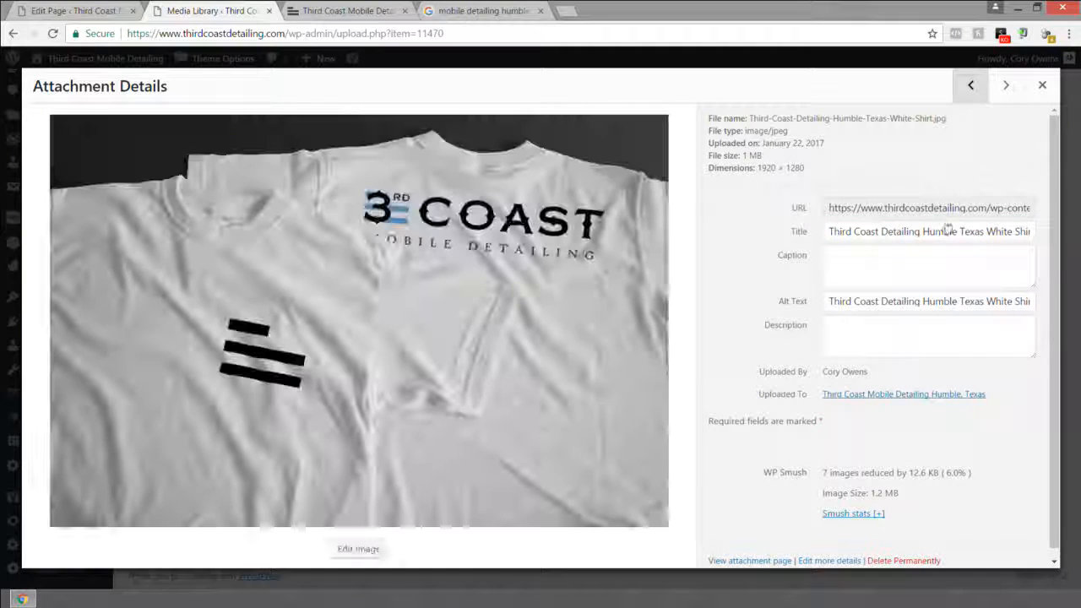
{"action": "left_click_drag", "start_coordinate": [831, 231], "coordinate": [987, 233]}
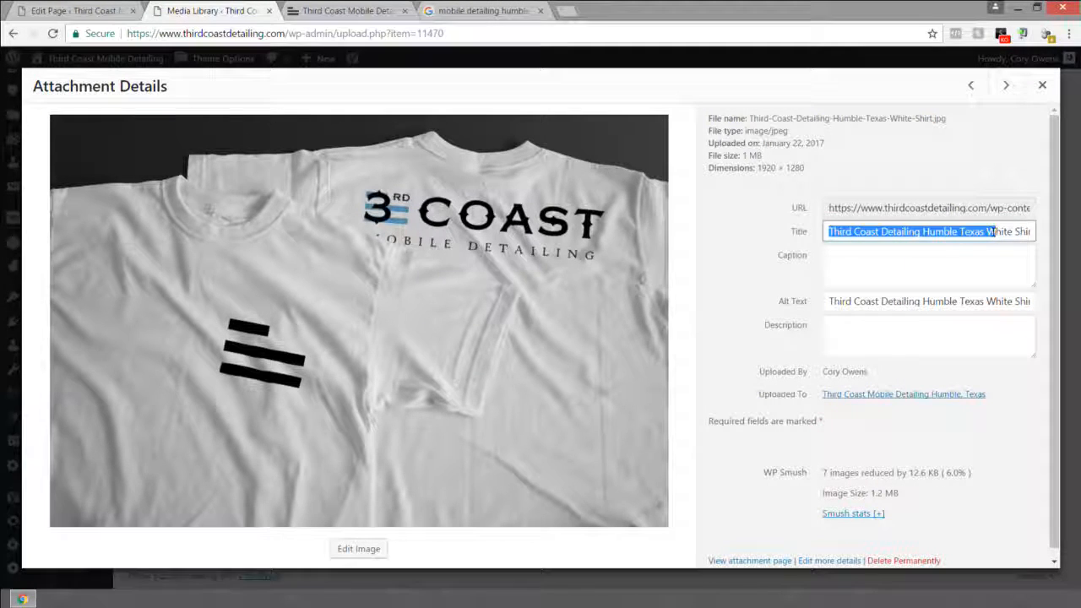
{"action": "left_click", "coordinate": [970, 85]}
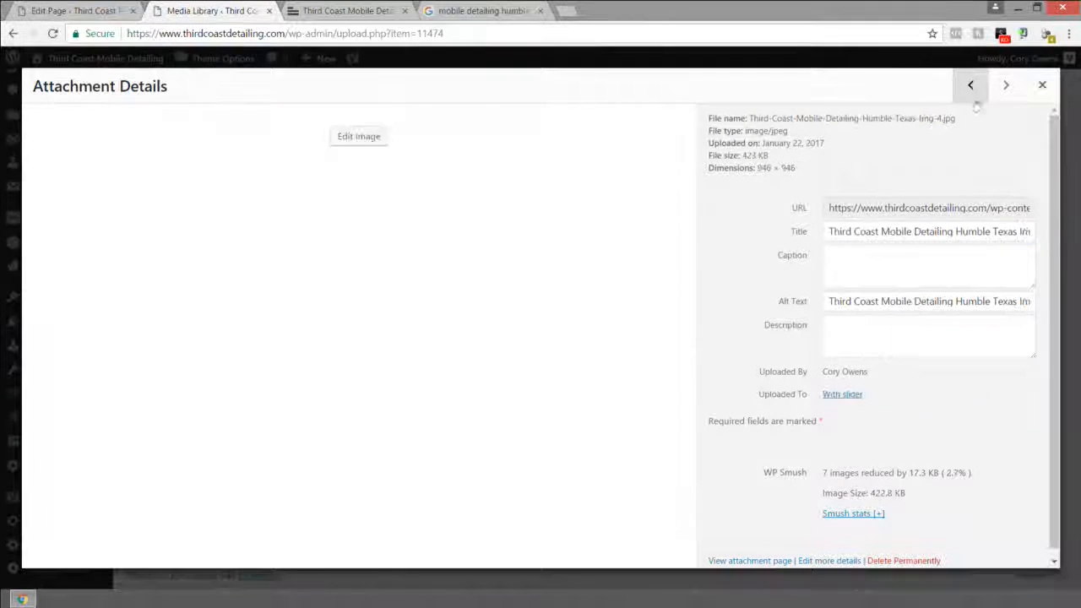
{"action": "left_click_drag", "start_coordinate": [832, 231], "coordinate": [990, 231]}
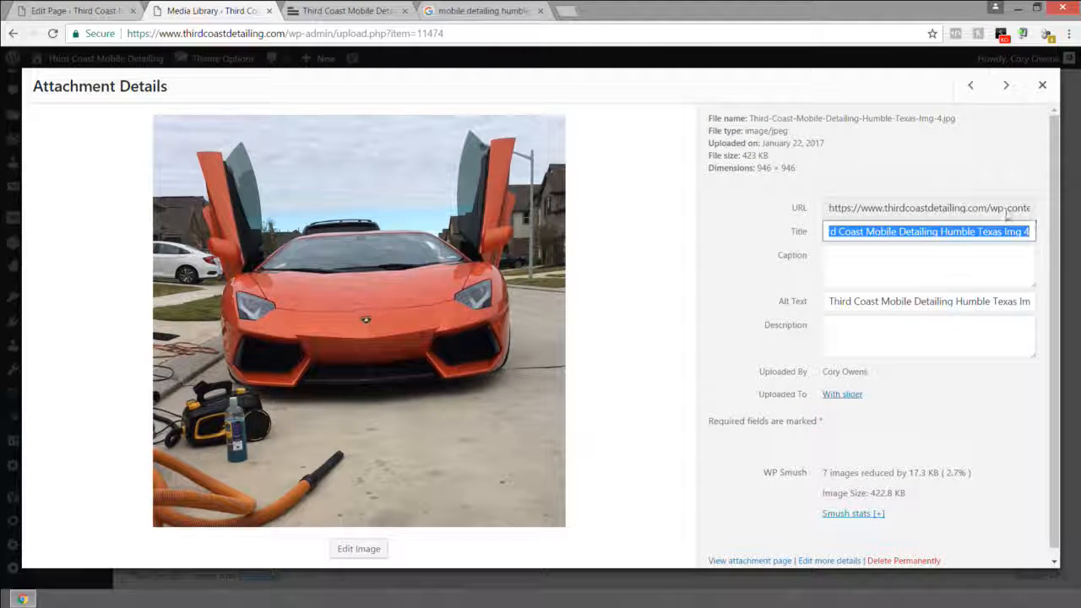
{"action": "left_click", "coordinate": [971, 85]}
{"action": "left_click", "coordinate": [970, 86]}
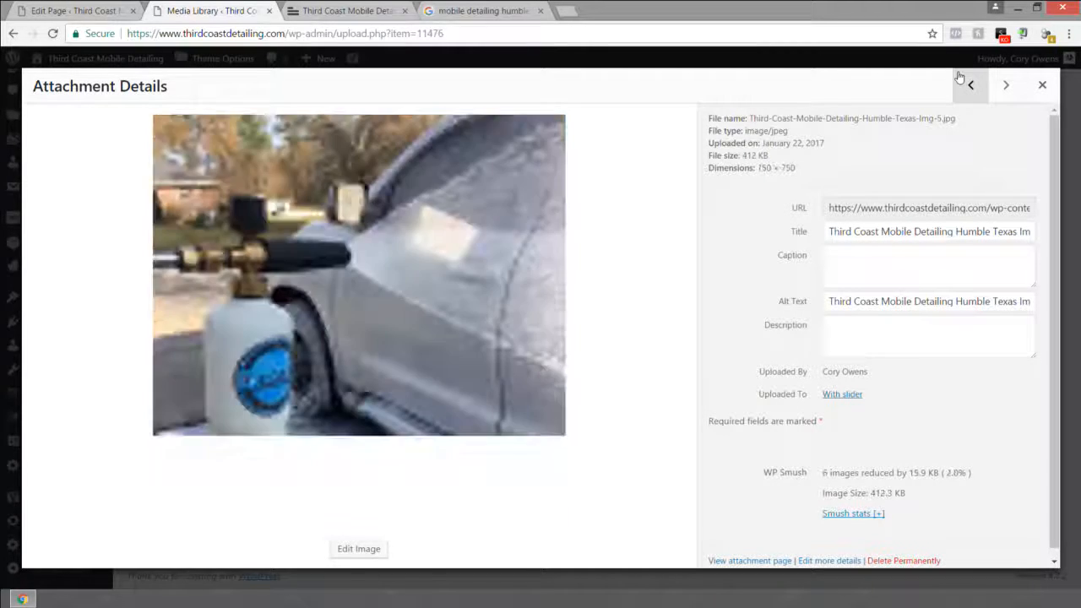
{"action": "left_click", "coordinate": [965, 84]}
{"action": "left_click", "coordinate": [965, 84]}
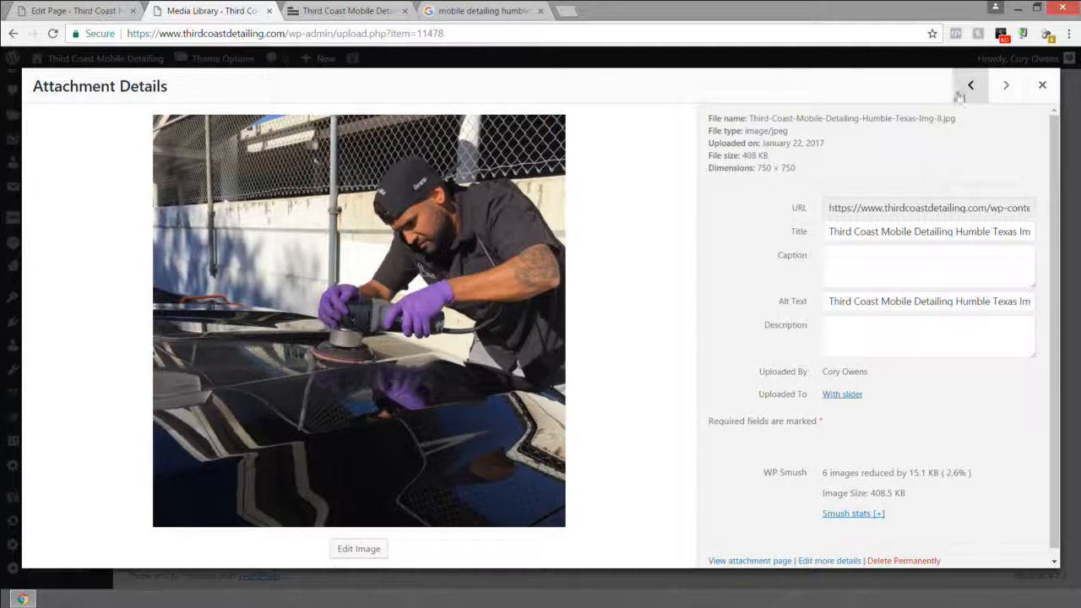
{"action": "left_click", "coordinate": [961, 93]}
{"action": "left_click", "coordinate": [967, 95]}
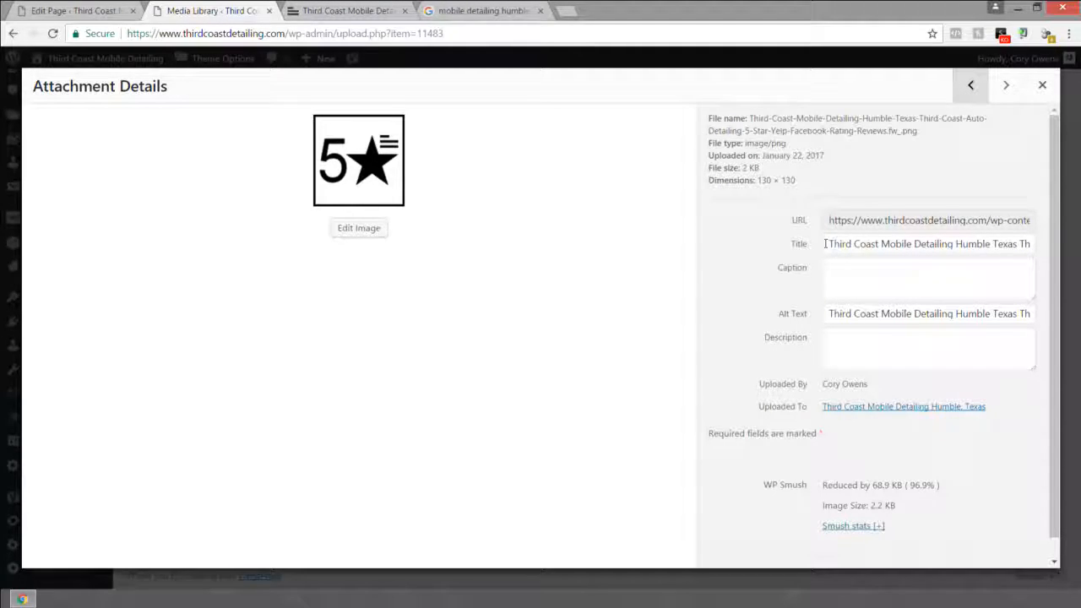
Step: Check the live website in the other browser tab, then return to the Media Library
{"action": "left_click", "coordinate": [289, 10]}
{"action": "scroll", "coordinate": [322, 202], "scroll_direction": "down", "scroll_amount": 10}
{"action": "scroll", "coordinate": [157, 174], "scroll_direction": "down", "scroll_amount": 10}
{"action": "scroll", "coordinate": [150, 181], "scroll_direction": "up", "scroll_amount": 8}
{"action": "scroll", "coordinate": [158, 184], "scroll_direction": "up", "scroll_amount": 5}
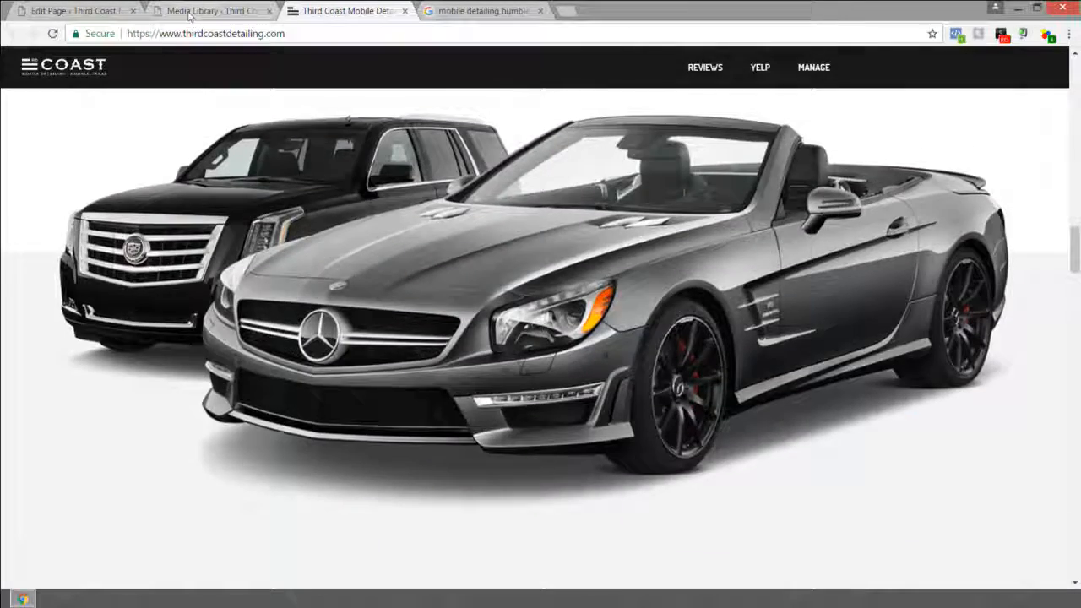
{"action": "left_click", "coordinate": [211, 10]}
Step: Read the 5-star logo image's title and its alt text wording
{"action": "mouse_move", "coordinate": [830, 244]}
{"action": "left_mouse_down"}
{"action": "mouse_move", "coordinate": [1028, 244]}
{"action": "mouse_move", "coordinate": [852, 244]}
{"action": "left_mouse_up"}
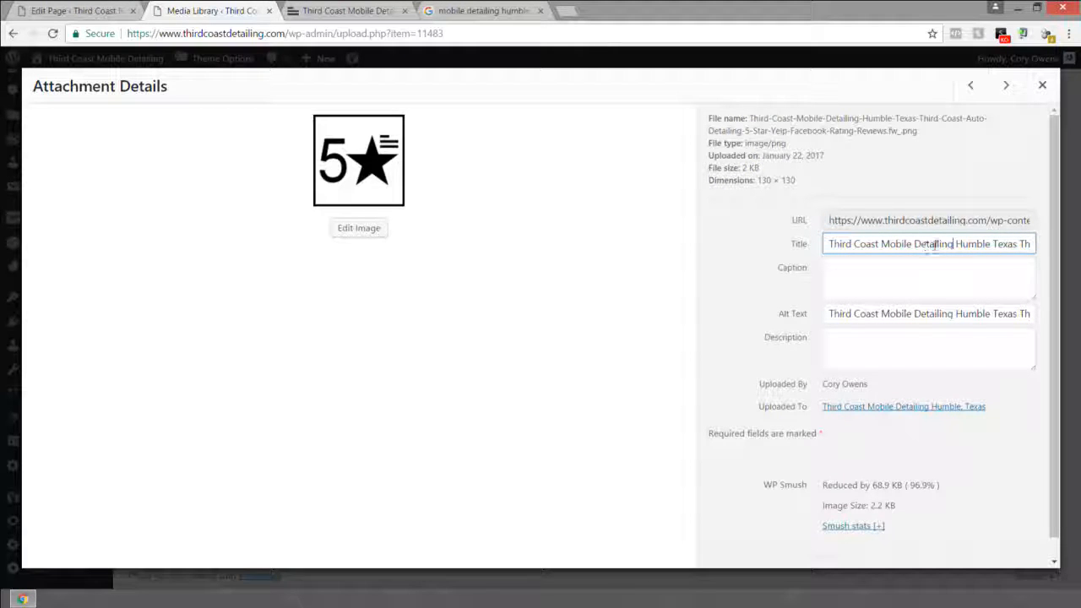
{"action": "key", "text": "Right"}
{"action": "key", "text": "Right"}
{"action": "key", "text": "Right"}
{"action": "key", "text": "Right"}
{"action": "key", "text": "Right"}
{"action": "key", "text": "Right"}
{"action": "key", "text": "Right"}
{"action": "key", "text": "Right"}
{"action": "key", "text": "Right"}
{"action": "key", "text": "Right"}
{"action": "key", "text": "Right"}
{"action": "key", "text": "Right"}
{"action": "key", "text": "Right"}
{"action": "key", "text": "Right"}
{"action": "key", "text": "Right"}
{"action": "key", "text": "Right"}
{"action": "key", "text": "Right"}
{"action": "key", "text": "Right"}
{"action": "key", "text": "Right"}
{"action": "key", "text": "Right"}
{"action": "key", "text": "Right"}
{"action": "key", "text": "Right"}
{"action": "key", "text": "Right"}
{"action": "key", "text": "Right"}
{"action": "key", "text": "Right"}
{"action": "key", "text": "Right"}
{"action": "key", "text": "Right"}
{"action": "key", "text": "Right"}
{"action": "key", "text": "Right"}
{"action": "key", "text": "Right"}
{"action": "key", "text": "Right"}
{"action": "key", "text": "Right"}
{"action": "key", "text": "Right"}
{"action": "key", "text": "Right"}
{"action": "key", "text": "Right"}
{"action": "key", "text": "Right"}
{"action": "key", "text": "Right"}
{"action": "key", "text": "Right"}
{"action": "key", "text": "Right"}
{"action": "key", "text": "Right"}
{"action": "key", "text": "Right"}
{"action": "key", "text": "Right"}
{"action": "key", "text": "Right"}
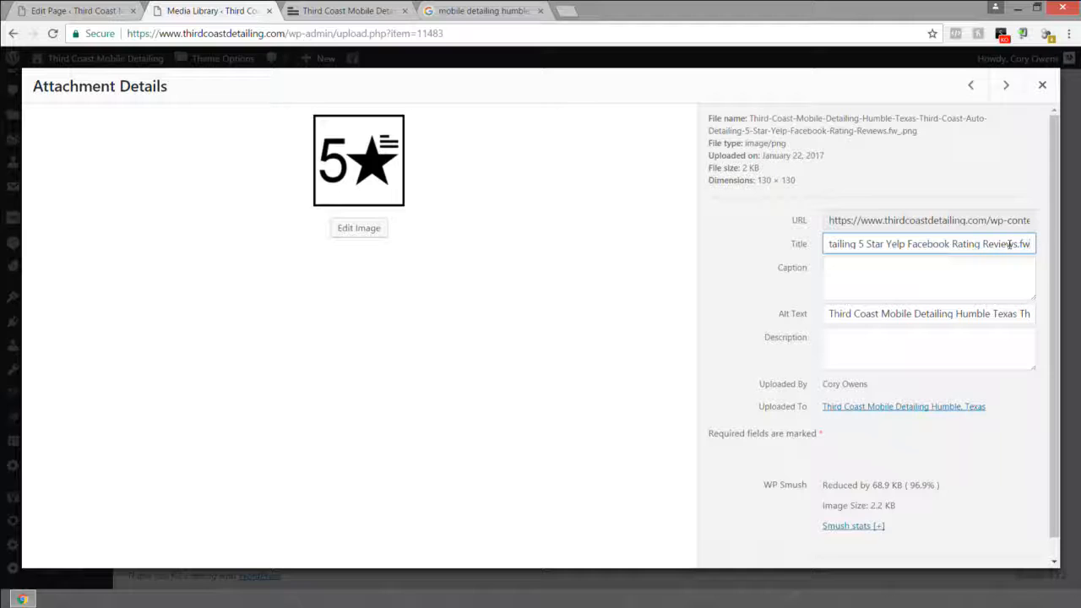
{"action": "left_click", "coordinate": [828, 313]}
{"action": "left_click_drag", "start_coordinate": [828, 313], "coordinate": [1005, 313]}
{"action": "left_click_drag", "start_coordinate": [906, 313], "coordinate": [968, 314]}
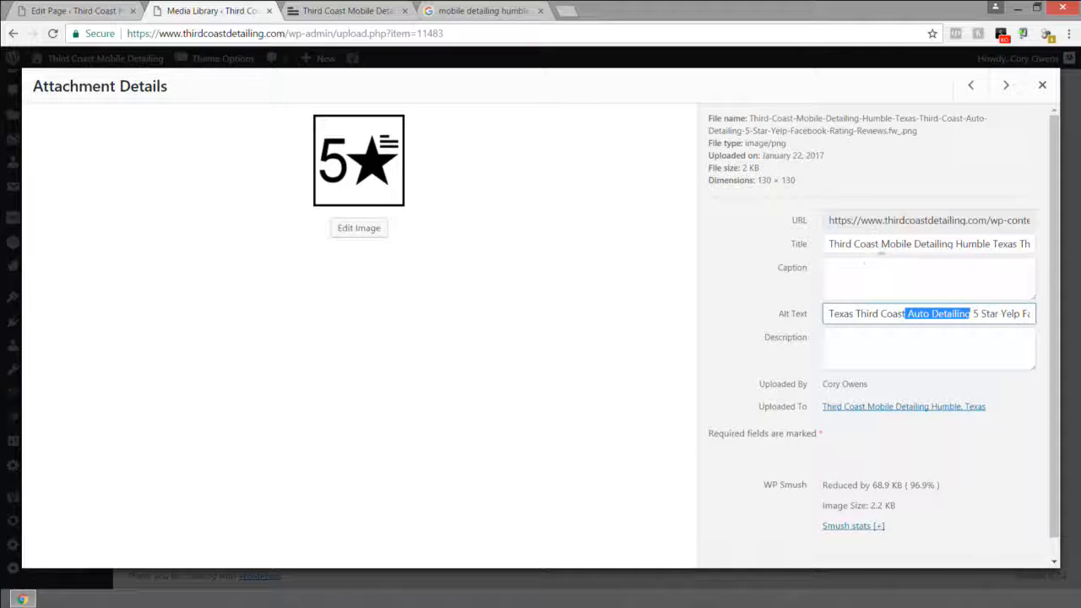
{"action": "triple_click", "coordinate": [960, 243]}
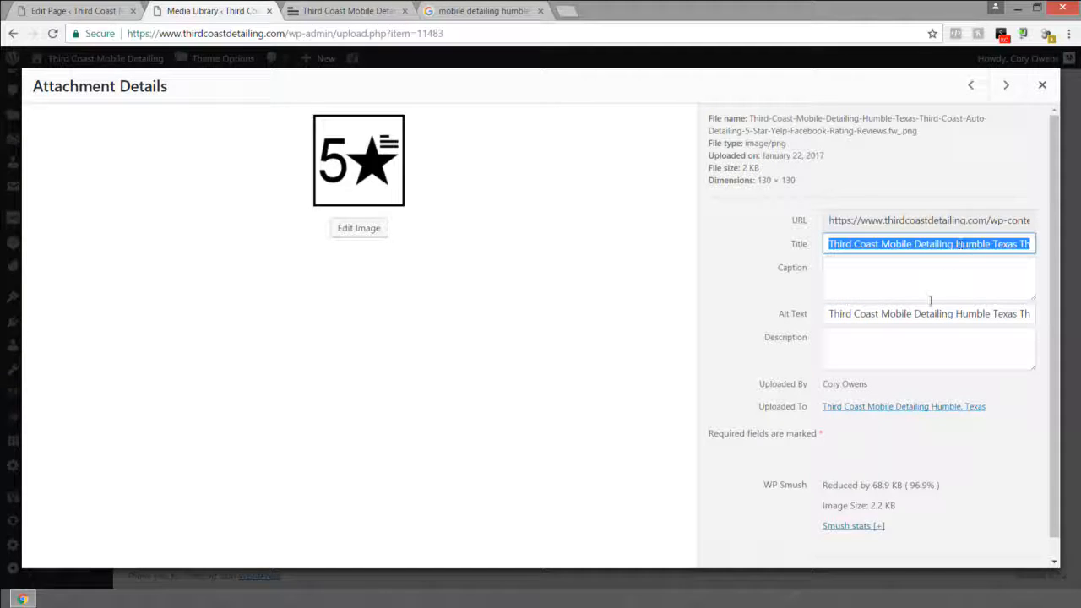
{"action": "left_click", "coordinate": [898, 313]}
{"action": "key", "text": "ctrl+a"}
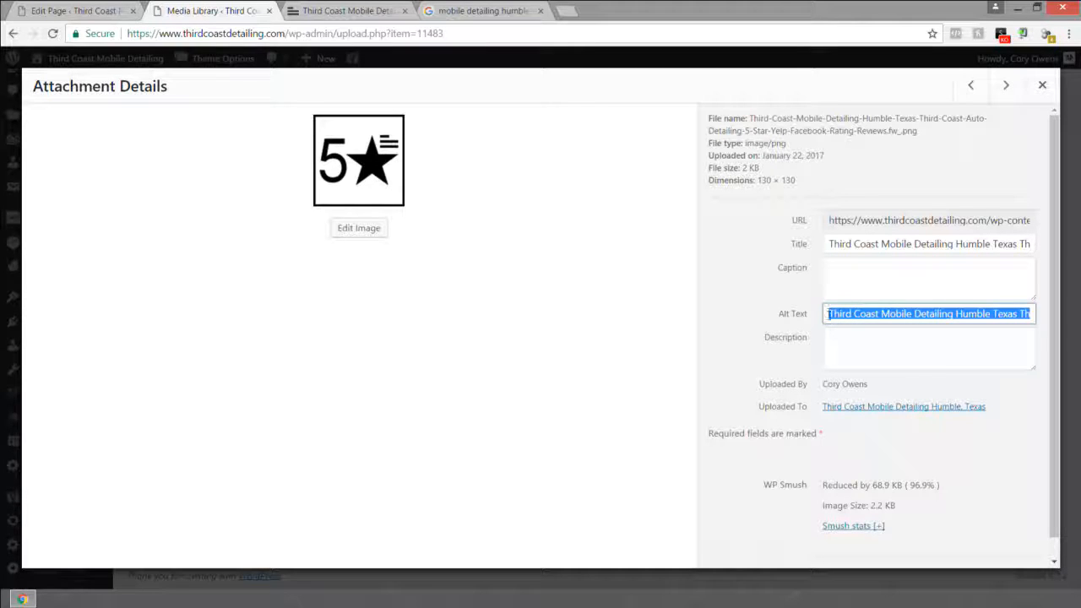
{"action": "left_click", "coordinate": [828, 313]}
{"action": "left_click_drag", "start_coordinate": [828, 313], "coordinate": [1056, 313]}
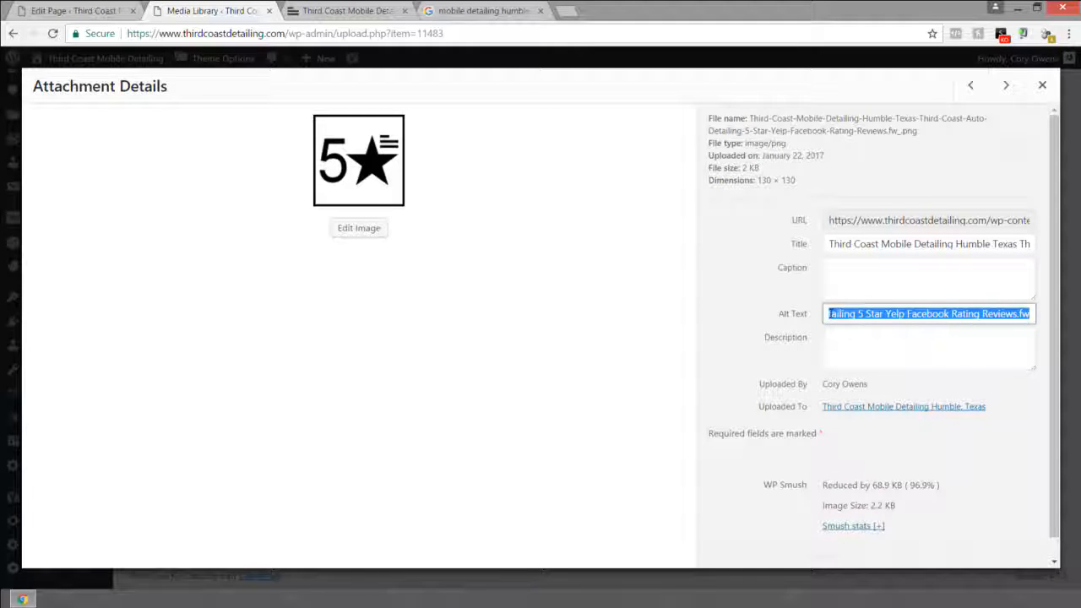
{"action": "double_click", "coordinate": [955, 313]}
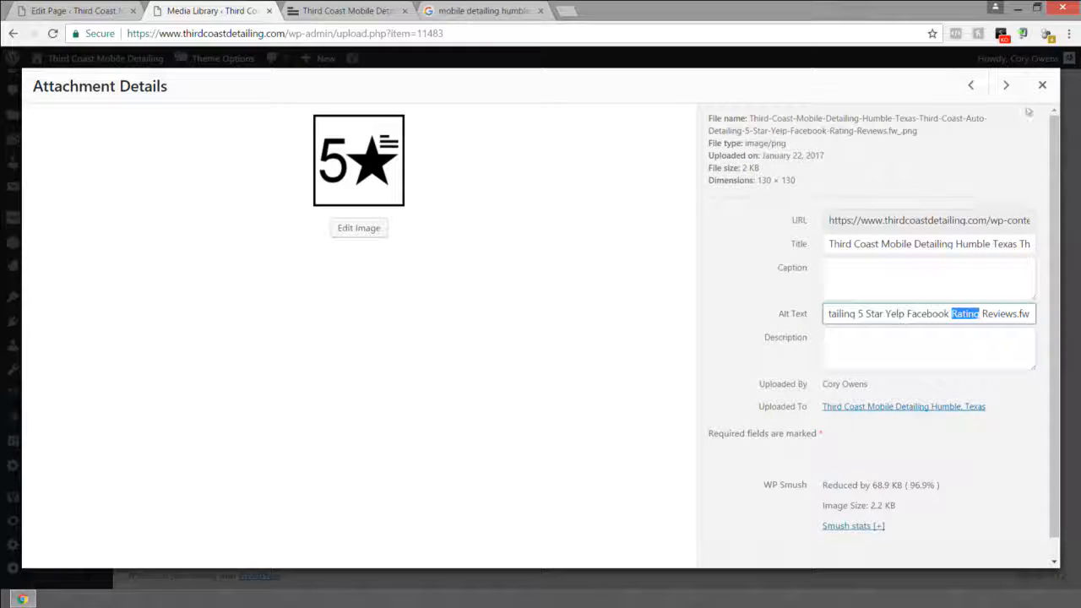
Step: Step back past the delimiter.fw and black car images, then close Attachment Details
{"action": "left_click", "coordinate": [971, 87]}
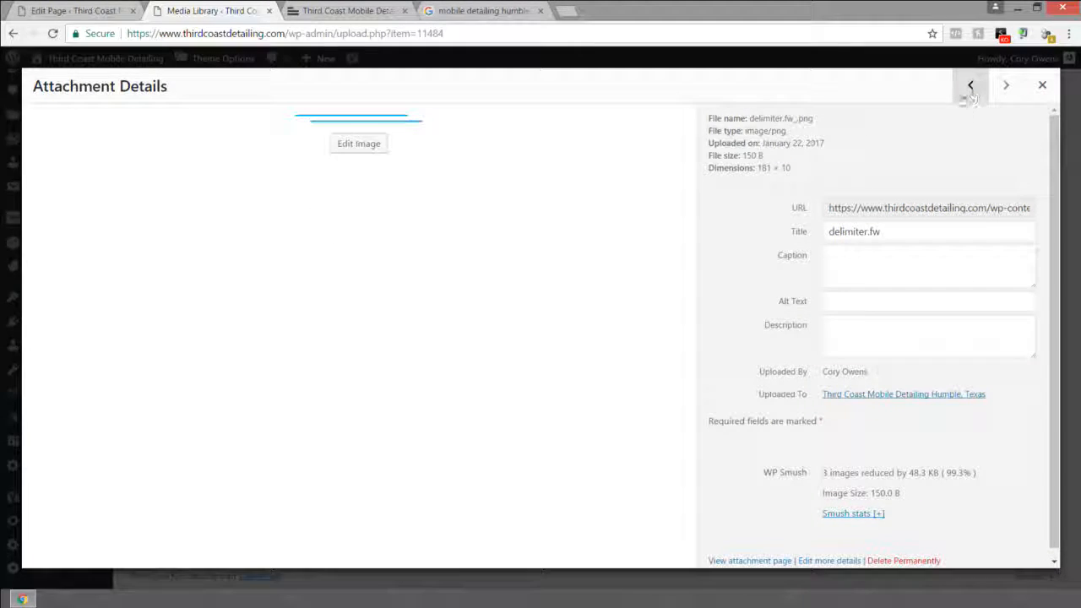
{"action": "left_click", "coordinate": [971, 86]}
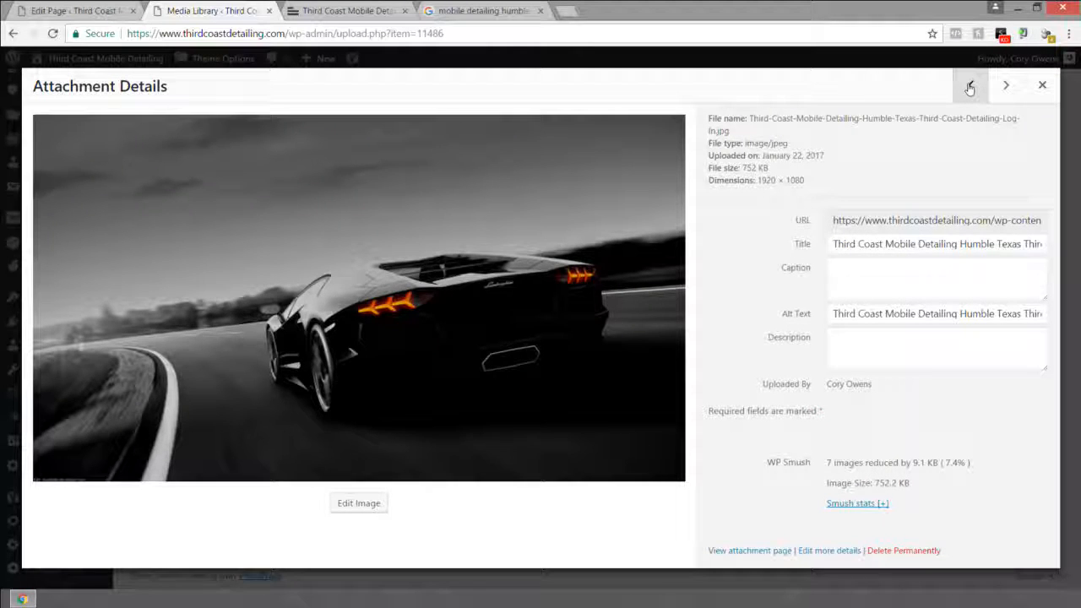
{"action": "left_click", "coordinate": [970, 86]}
{"action": "left_click", "coordinate": [1043, 85]}
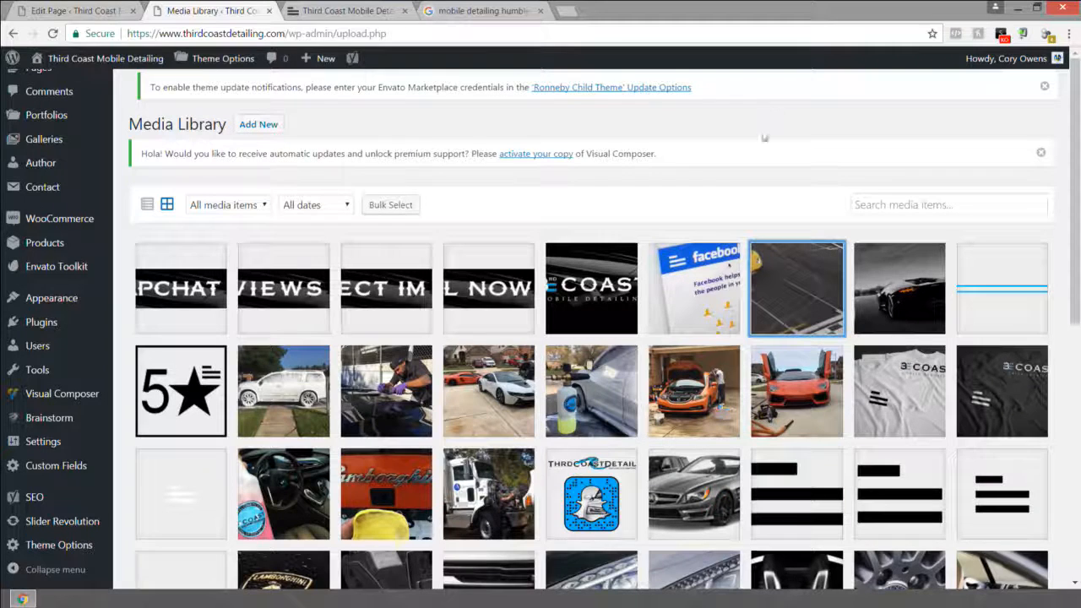
Step: Paste the SNAPCHAT image's title into its empty alt text, then do the same for the next image
{"action": "left_click", "coordinate": [225, 290]}
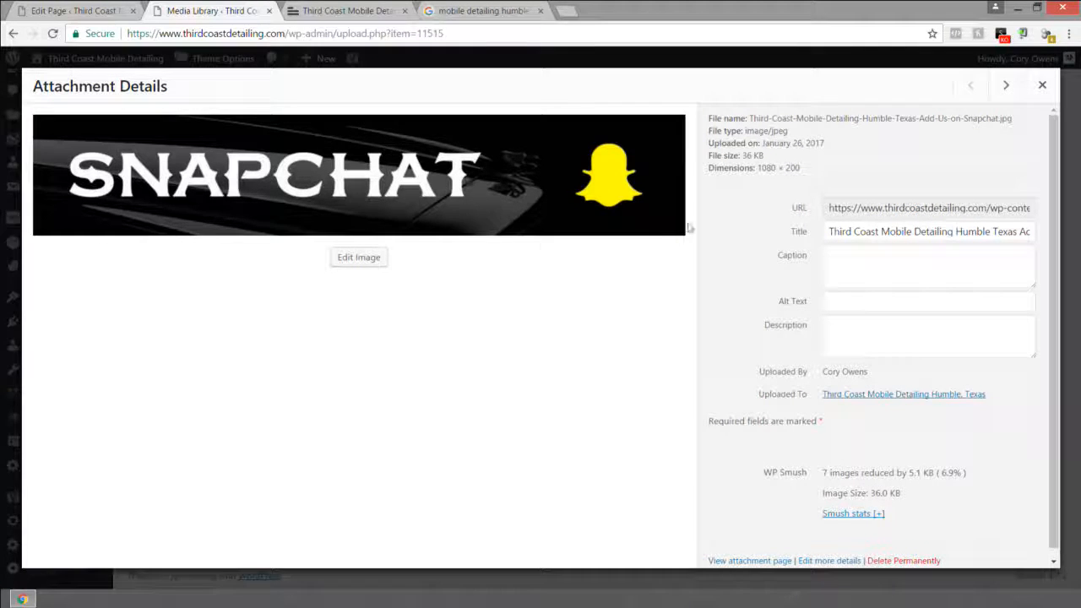
{"action": "triple_click", "coordinate": [881, 230]}
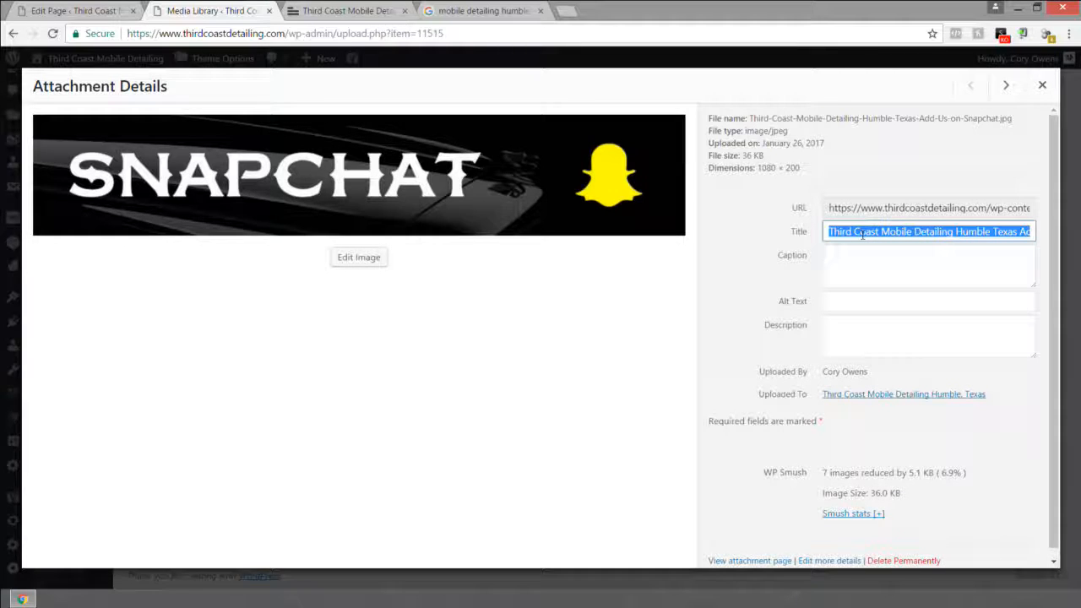
{"action": "left_click", "coordinate": [830, 301]}
{"action": "type", "text": "Third Coast Mobile Detailing Humble Texas Add Us on Snapchat"}
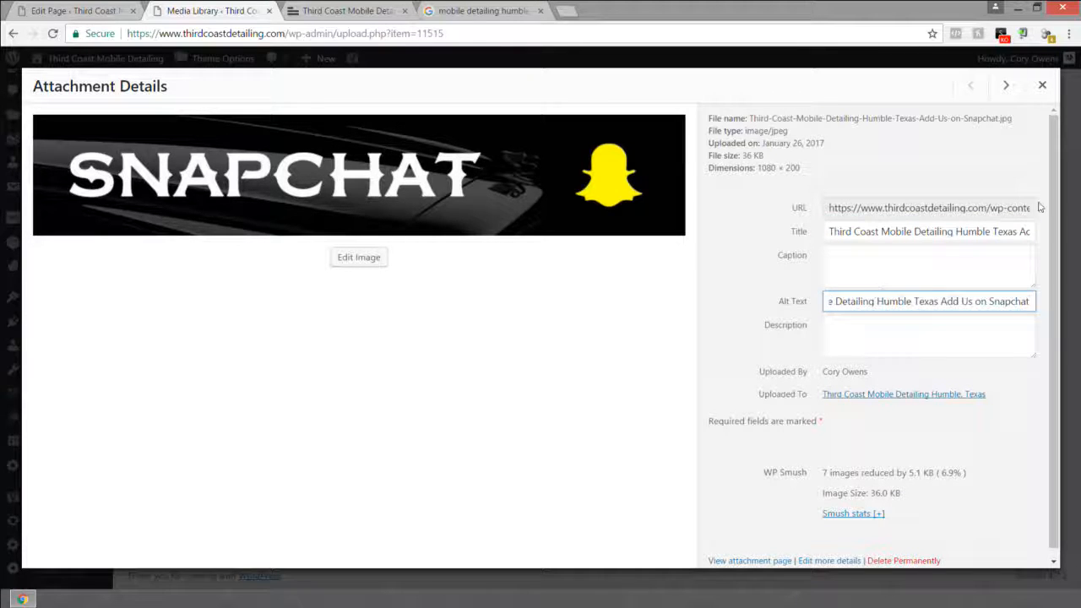
{"action": "left_click", "coordinate": [1006, 86]}
{"action": "triple_click", "coordinate": [923, 232]}
{"action": "key", "text": "ctrl+c"}
{"action": "left_click", "coordinate": [913, 301]}
{"action": "key", "text": "ctrl+v"}
Step: Copy the DIRECT IM and CALL NOW banner titles into their empty alt text fields
{"action": "left_click", "coordinate": [1006, 85]}
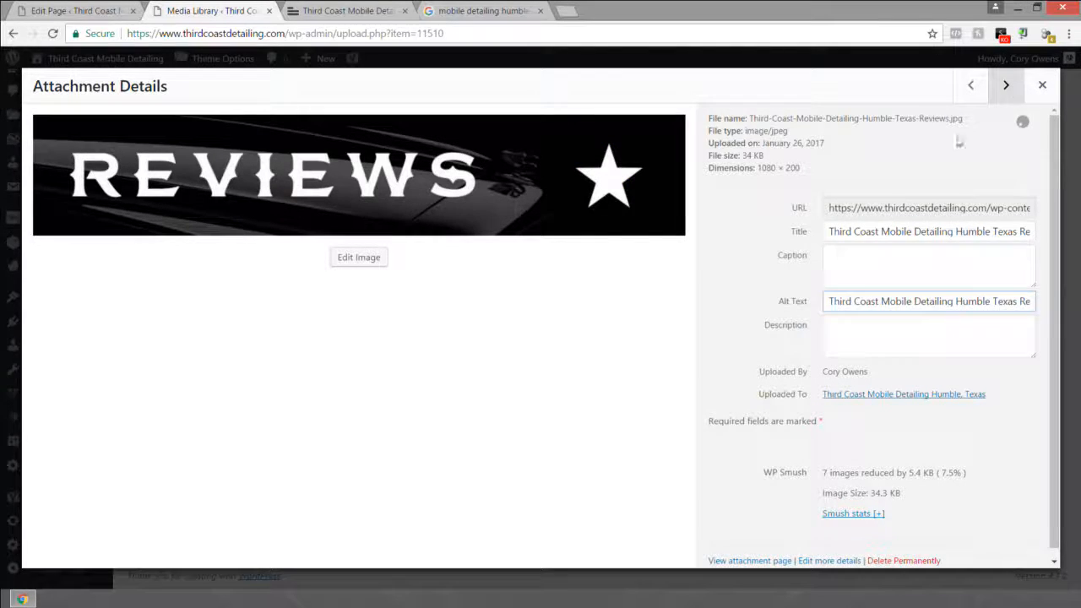
{"action": "triple_click", "coordinate": [888, 244]}
{"action": "key", "text": "ctrl+c"}
{"action": "left_click", "coordinate": [884, 308]}
{"action": "key", "text": "ctrl+v"}
{"action": "left_click", "coordinate": [1006, 85]}
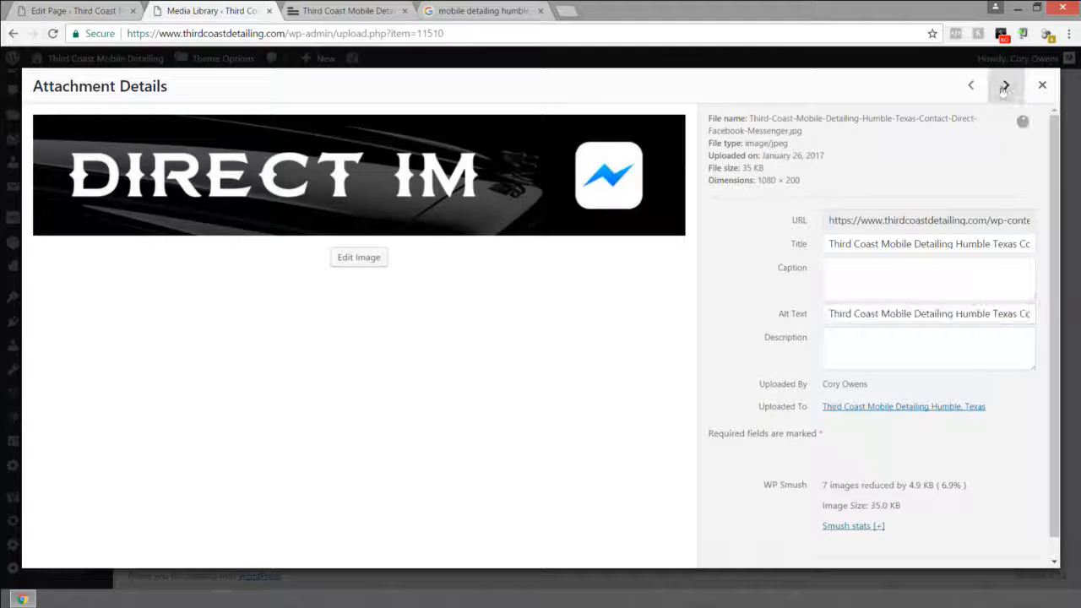
{"action": "triple_click", "coordinate": [925, 234]}
{"action": "key", "text": "ctrl+c"}
{"action": "left_click", "coordinate": [929, 301]}
{"action": "key", "text": "ctrl+v"}
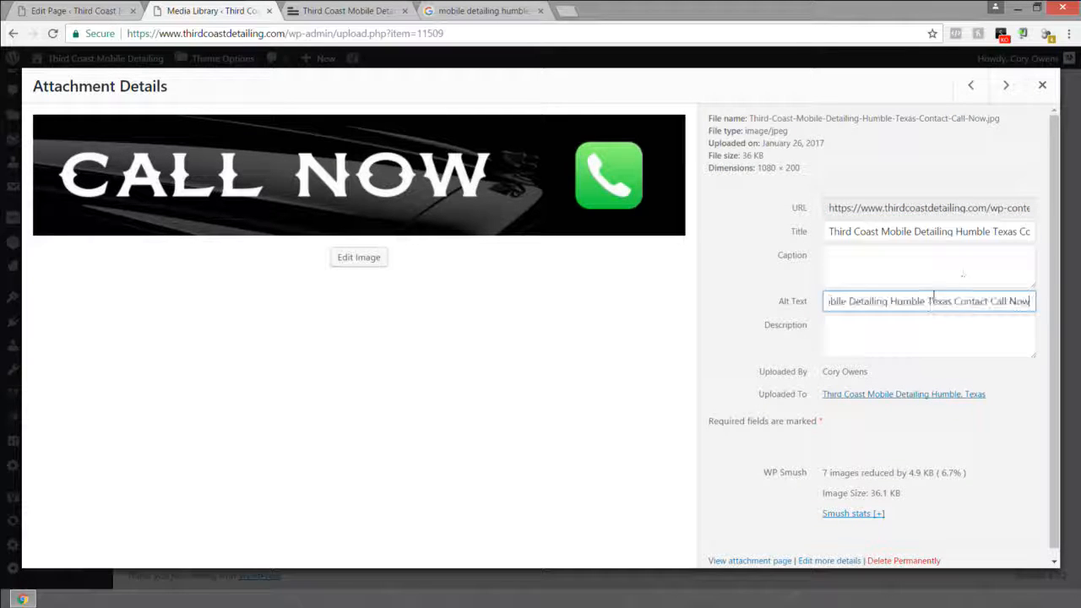
{"action": "left_click_drag", "start_coordinate": [974, 232], "coordinate": [1052, 233]}
{"action": "left_click", "coordinate": [964, 236]}
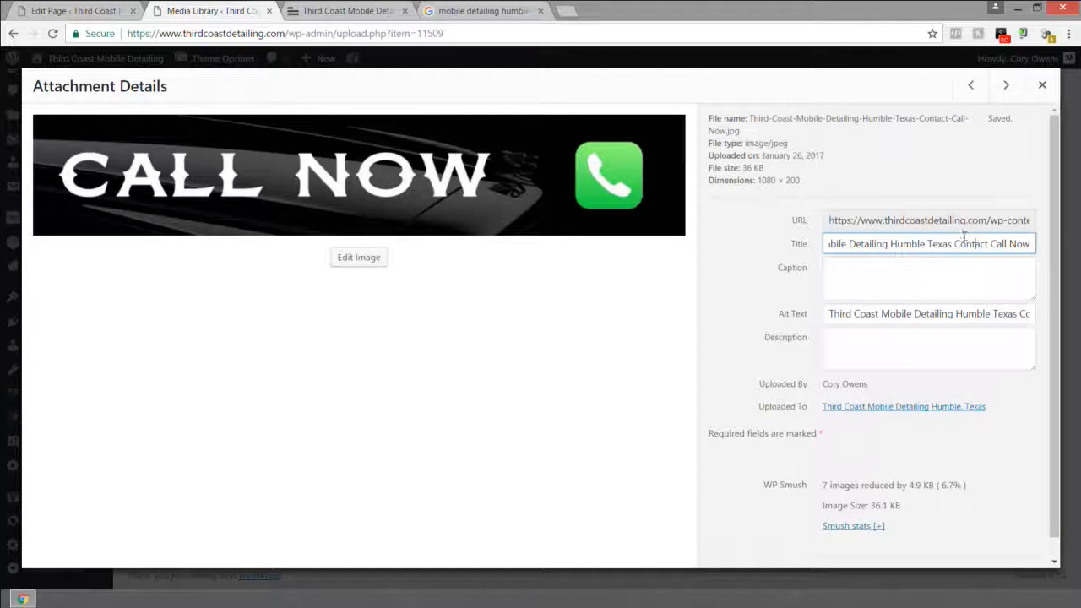
Step: Review the titles of the CALL NOW, DIRECT IM and REVIEWS images
{"action": "triple_click", "coordinate": [955, 243]}
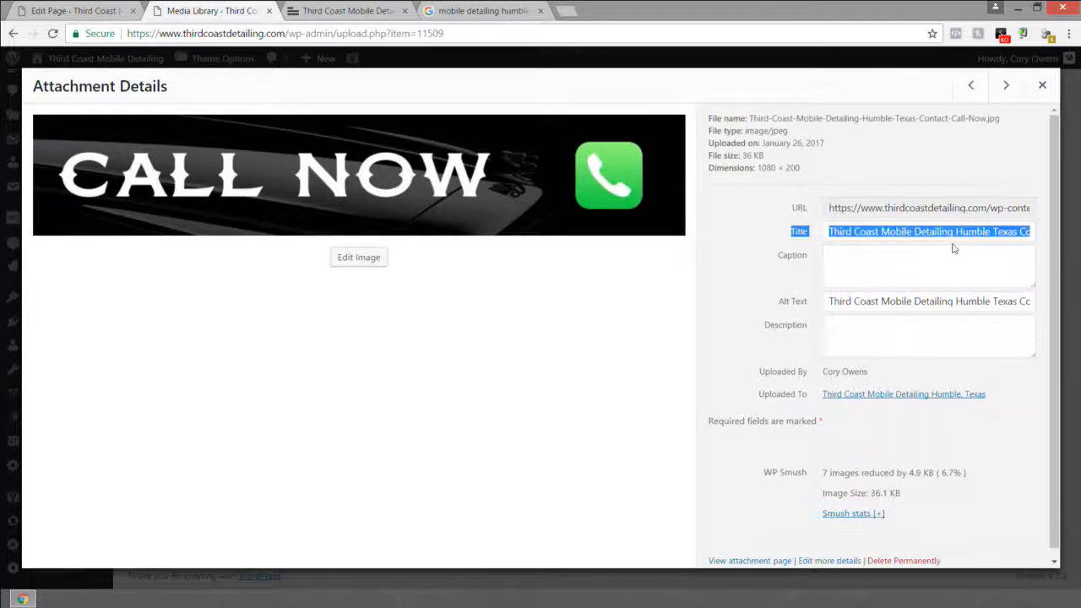
{"action": "left_click_drag", "start_coordinate": [981, 232], "coordinate": [1044, 233]}
{"action": "left_click", "coordinate": [991, 232]}
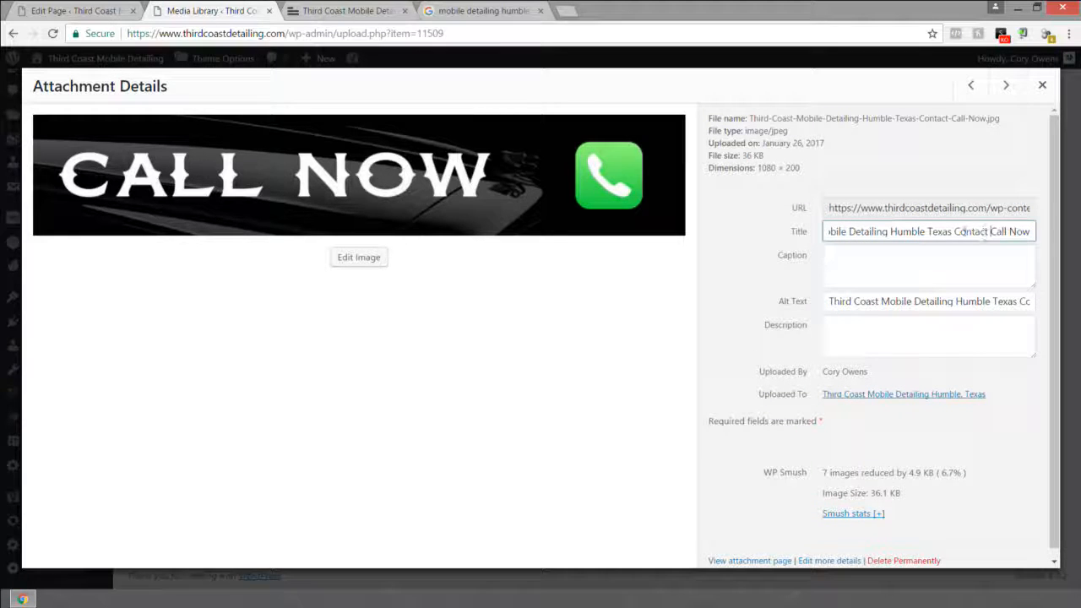
{"action": "left_click", "coordinate": [970, 86]}
{"action": "left_click_drag", "start_coordinate": [969, 244], "coordinate": [1045, 246]}
{"action": "left_click", "coordinate": [978, 244]}
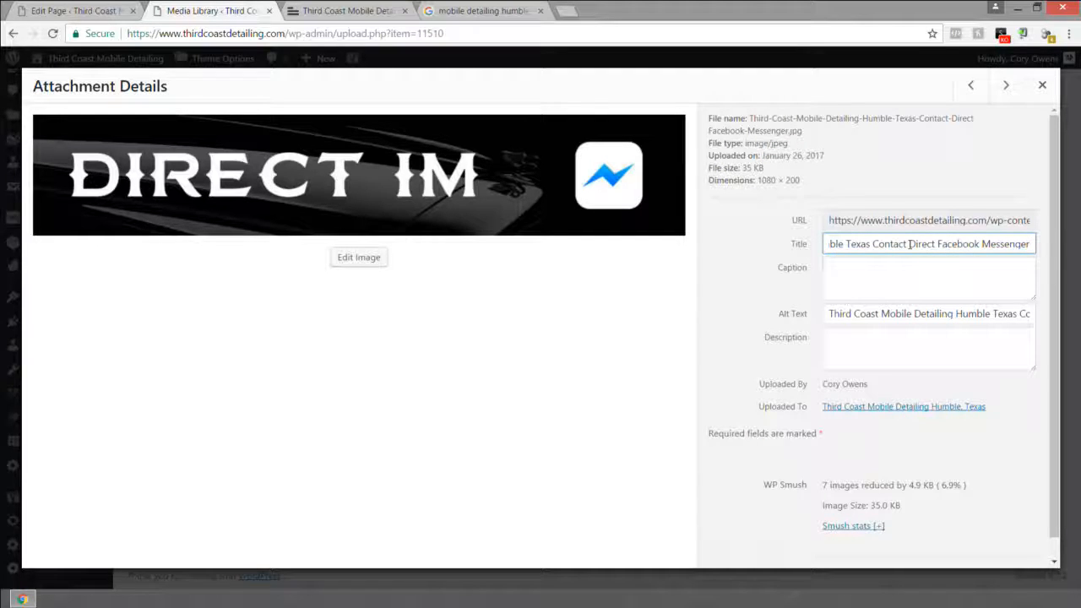
{"action": "left_click_drag", "start_coordinate": [874, 244], "coordinate": [972, 243]}
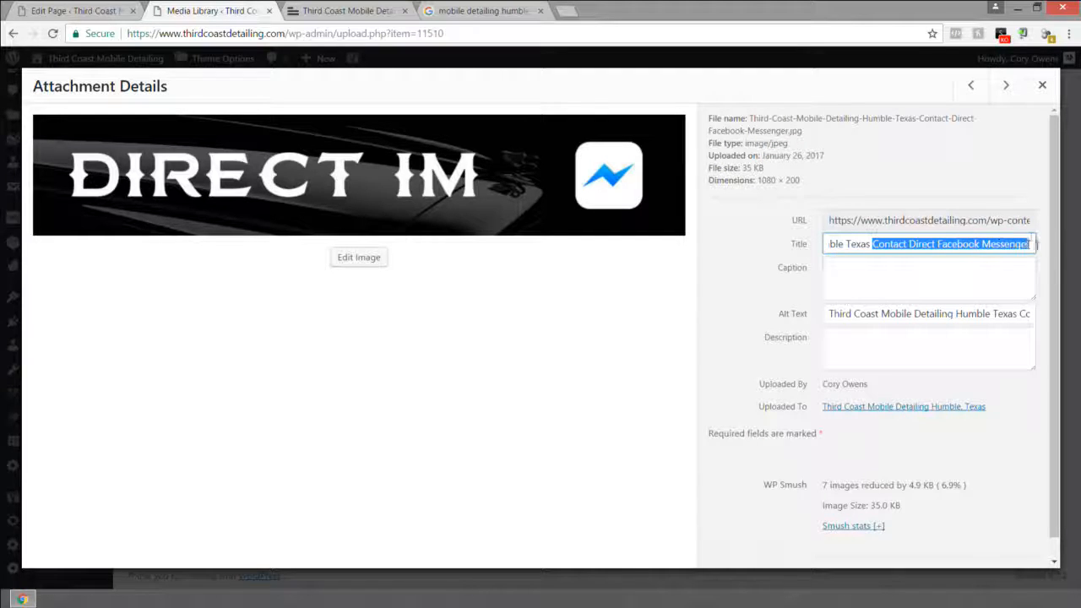
{"action": "left_click", "coordinate": [972, 84]}
{"action": "left_click_drag", "start_coordinate": [920, 232], "coordinate": [1033, 232]}
{"action": "left_click", "coordinate": [995, 231]}
{"action": "double_click", "coordinate": [996, 231]}
{"action": "left_click", "coordinate": [955, 99]}
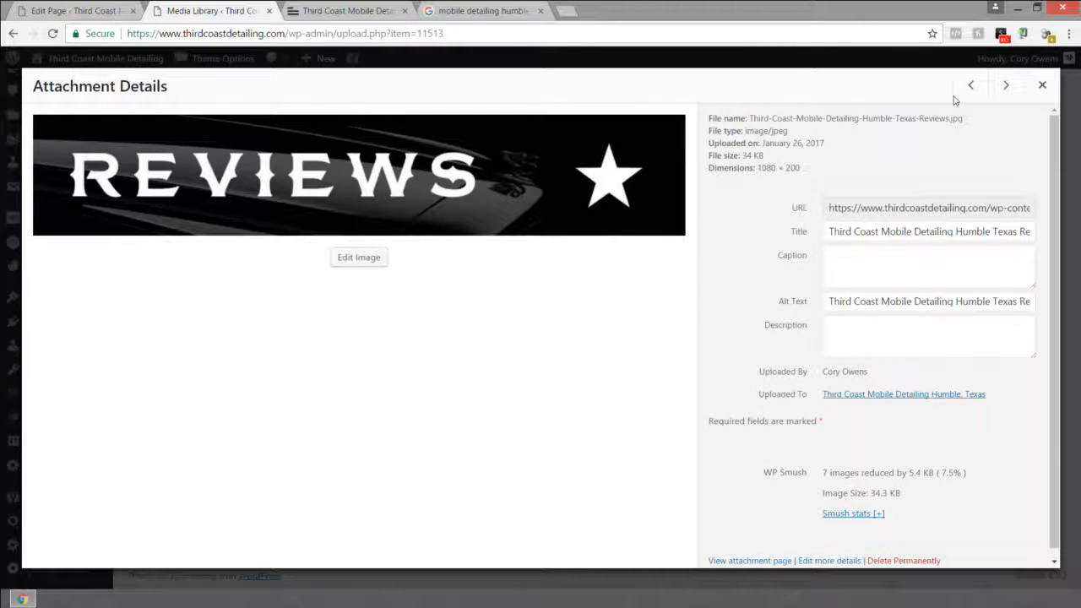
{"action": "left_click_drag", "start_coordinate": [977, 231], "coordinate": [1069, 235]}
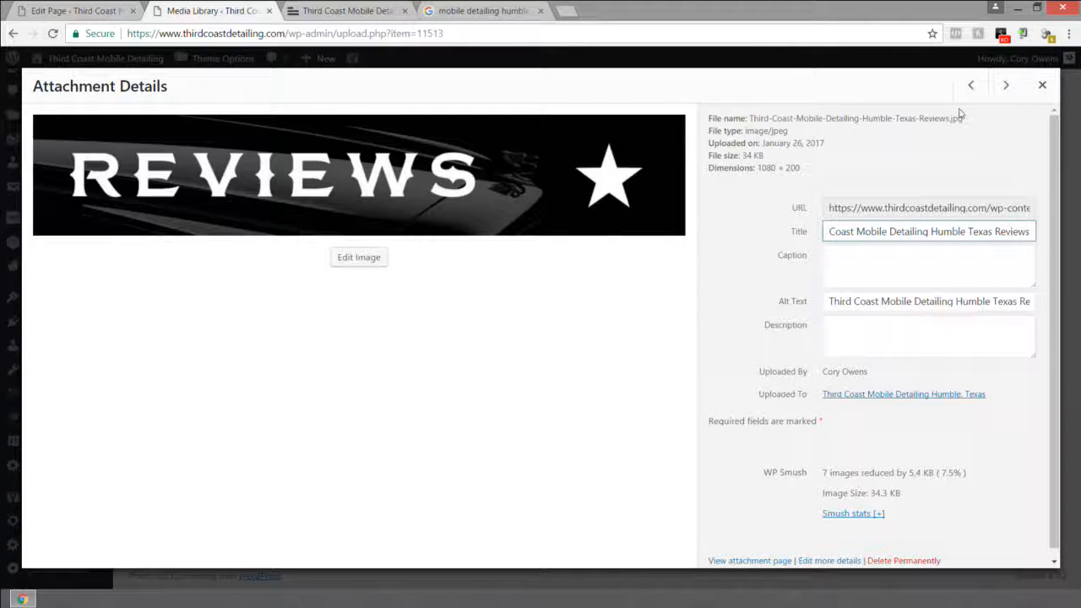
Step: Check the SNAPCHAT image's title and alt text, then close details and return to the page editor
{"action": "left_click", "coordinate": [971, 85]}
{"action": "left_click_drag", "start_coordinate": [995, 231], "coordinate": [1050, 233]}
{"action": "left_click", "coordinate": [989, 231]}
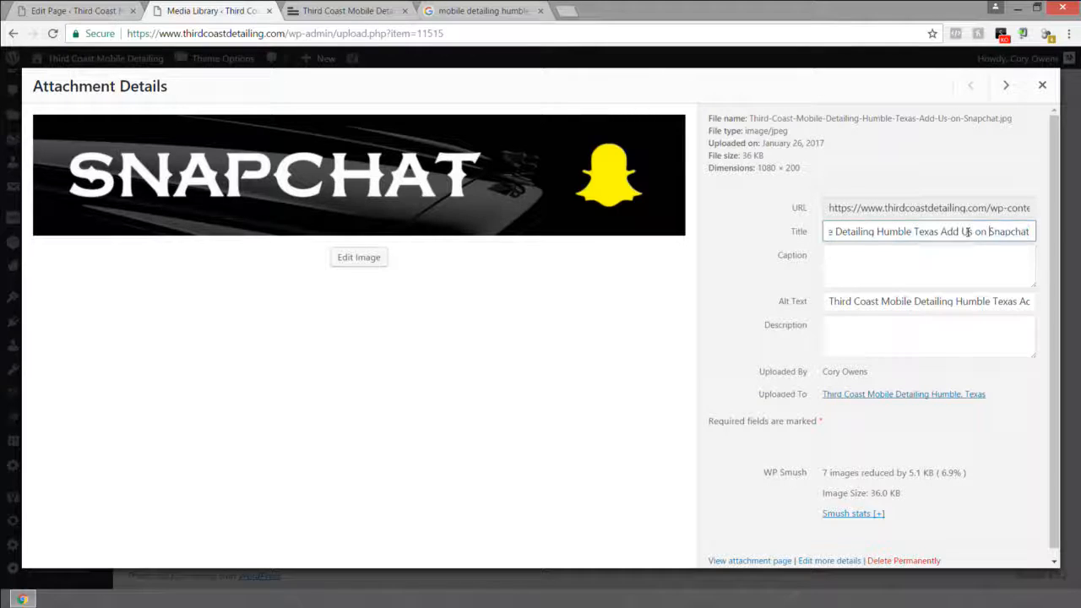
{"action": "left_click_drag", "start_coordinate": [942, 232], "coordinate": [1052, 232]}
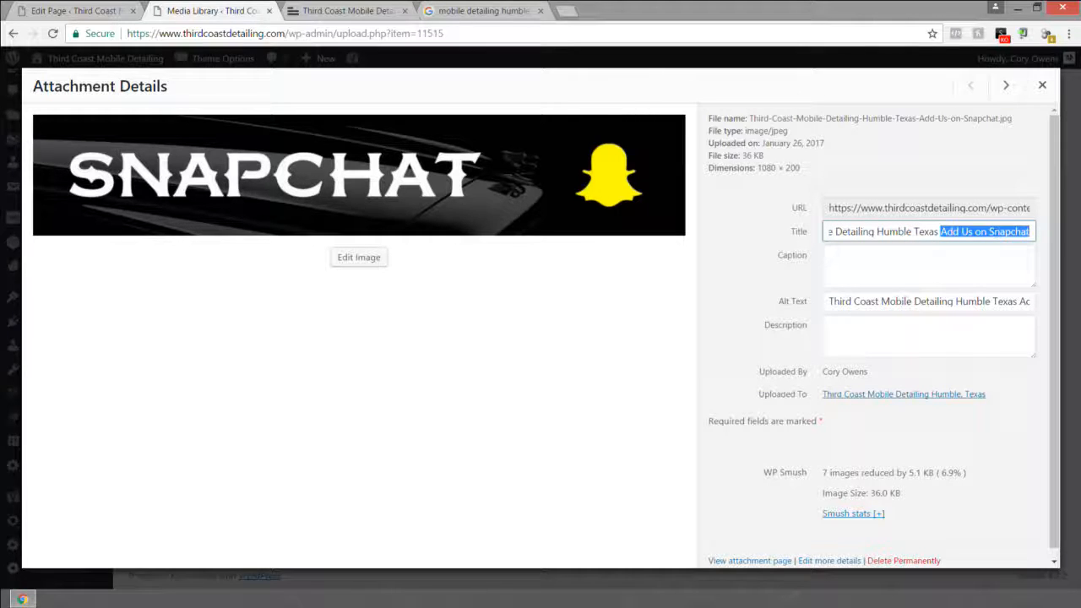
{"action": "left_click", "coordinate": [943, 232]}
{"action": "left_click_drag", "start_coordinate": [943, 232], "coordinate": [1055, 230]}
{"action": "left_click", "coordinate": [940, 231]}
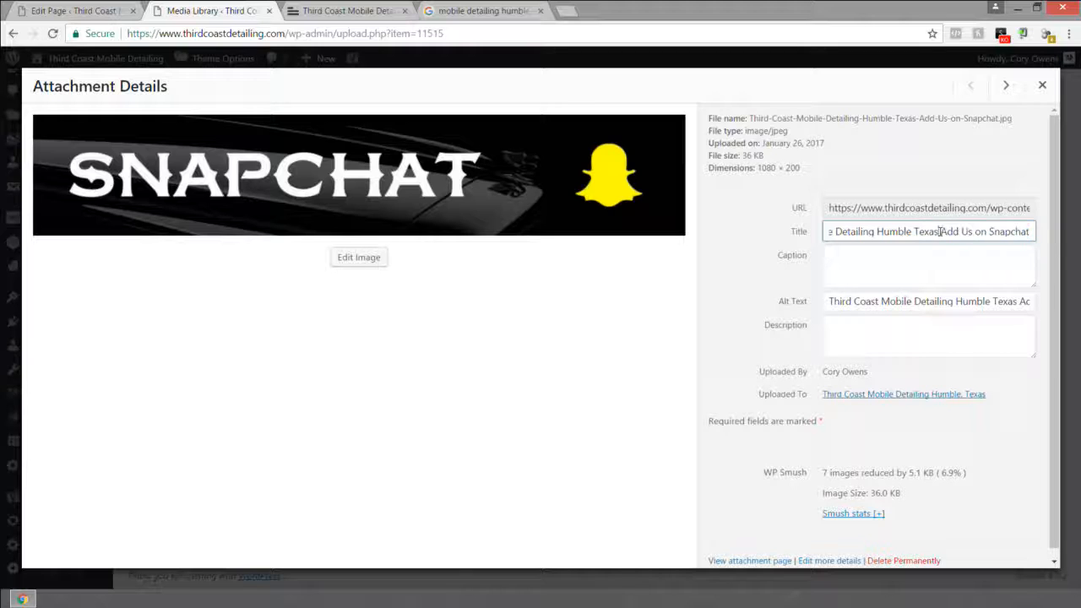
{"action": "left_click_drag", "start_coordinate": [936, 232], "coordinate": [780, 239]}
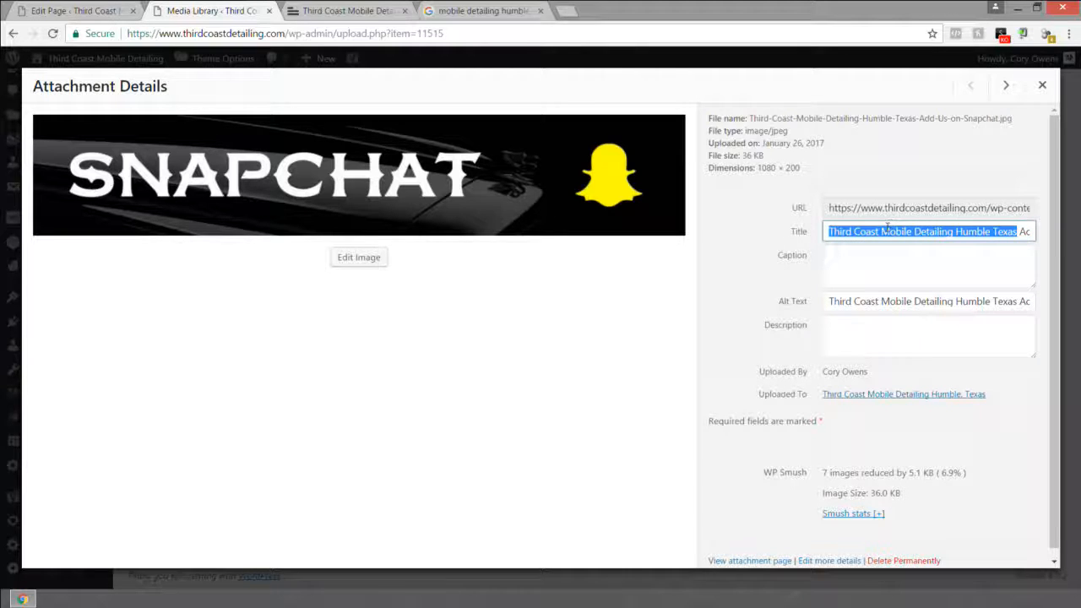
{"action": "left_click", "coordinate": [881, 304]}
{"action": "key", "text": "ctrl+a"}
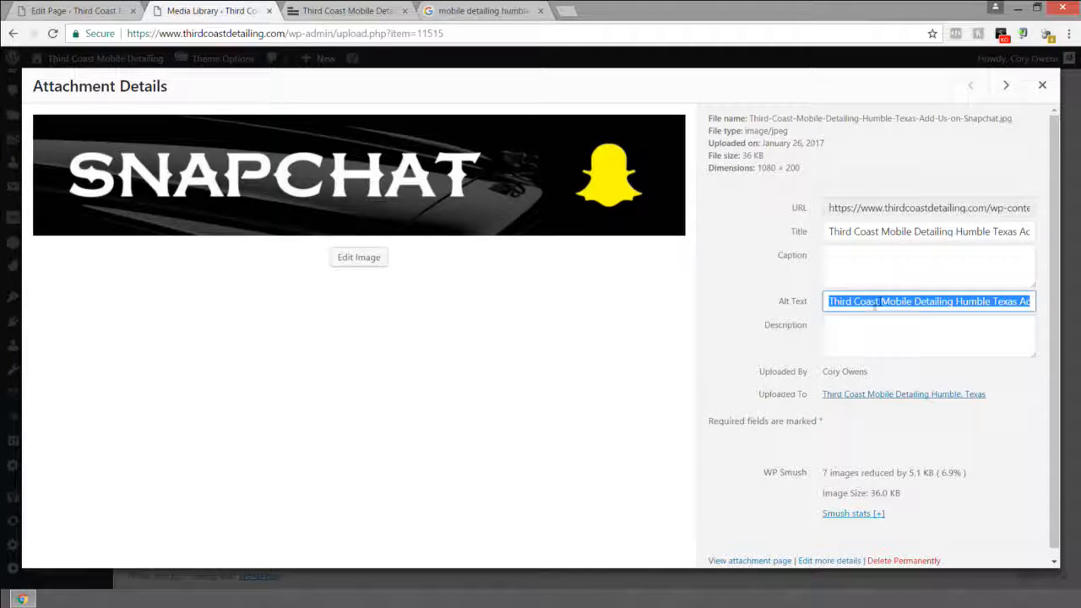
{"action": "left_click", "coordinate": [830, 301]}
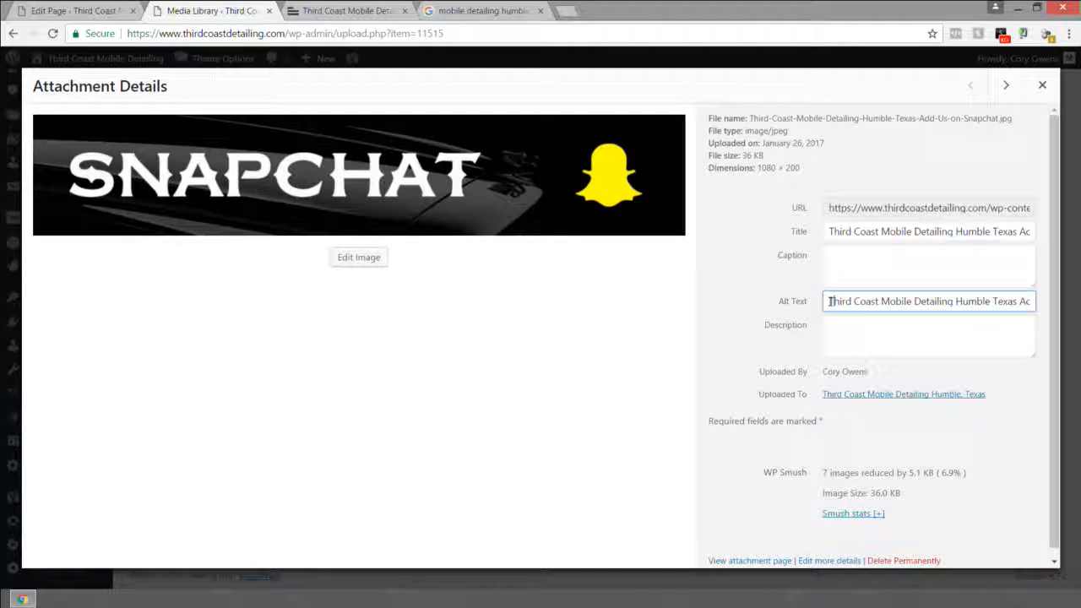
{"action": "left_click", "coordinate": [1042, 85]}
{"action": "left_click", "coordinate": [74, 10]}
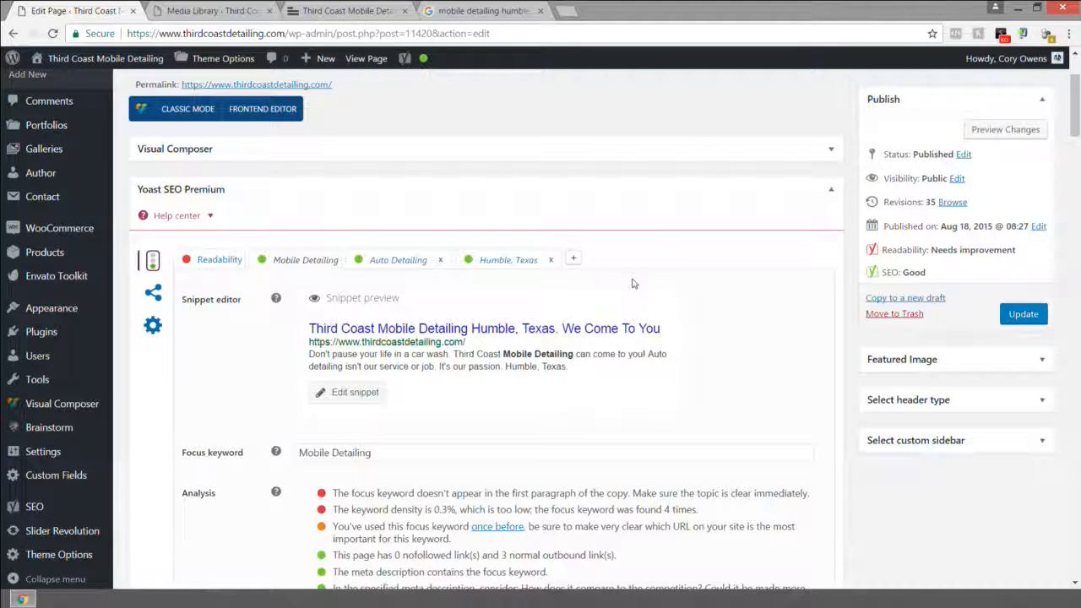
Step: Review Yoast's Auto Detailing keyword analysis, then switch to the Humble, Texas keyword
{"action": "scroll", "coordinate": [634, 283], "scroll_direction": "down", "scroll_amount": 3}
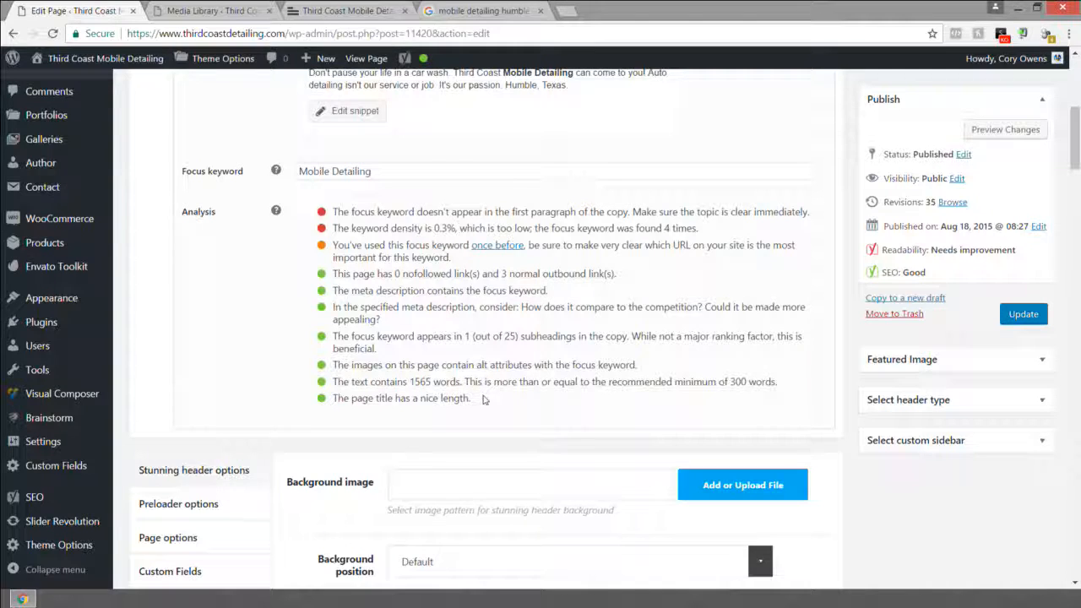
{"action": "scroll", "coordinate": [484, 400], "scroll_direction": "up", "scroll_amount": 3}
{"action": "left_click", "coordinate": [400, 191]}
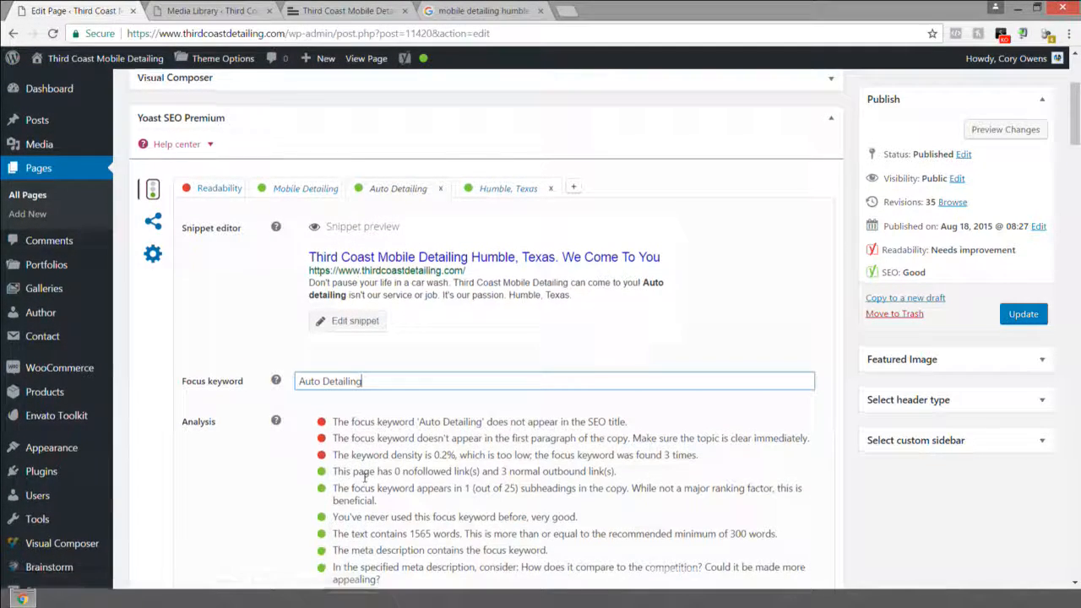
{"action": "scroll", "coordinate": [359, 478], "scroll_direction": "down", "scroll_amount": 1}
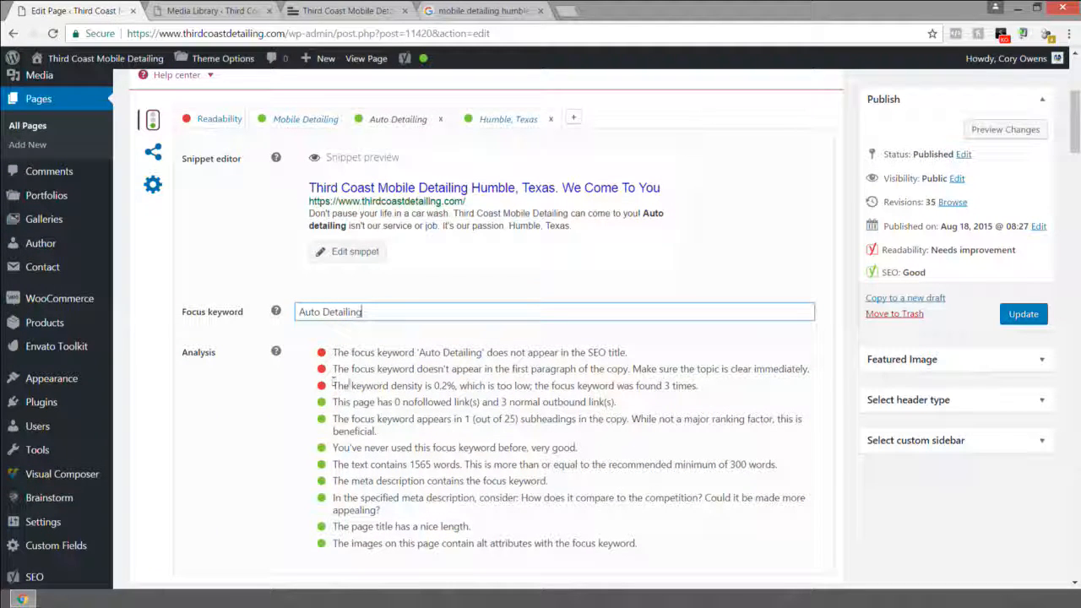
{"action": "left_click", "coordinate": [450, 385]}
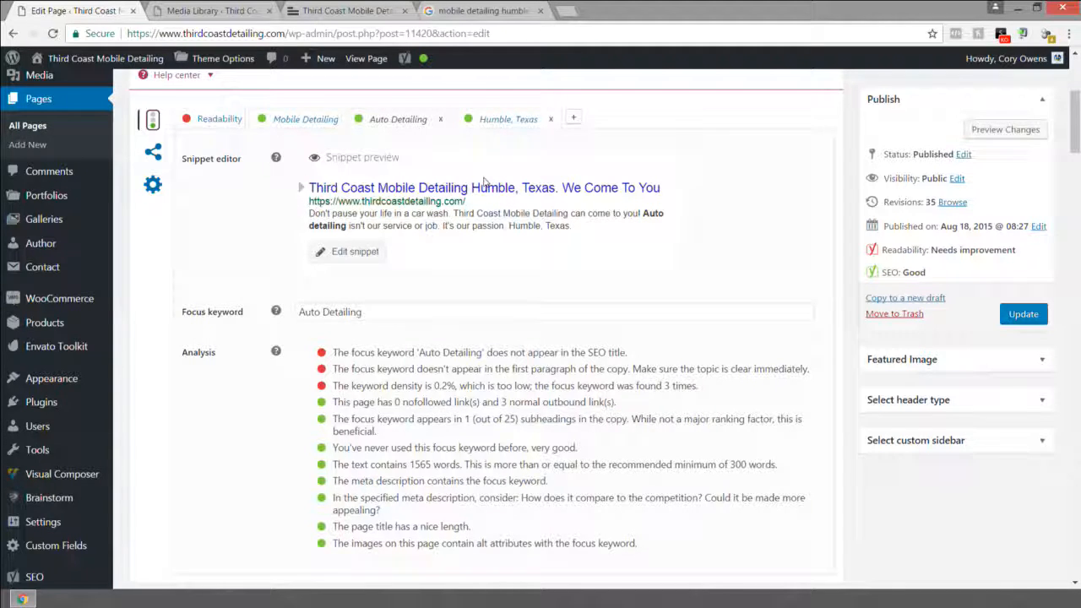
{"action": "left_click", "coordinate": [507, 119]}
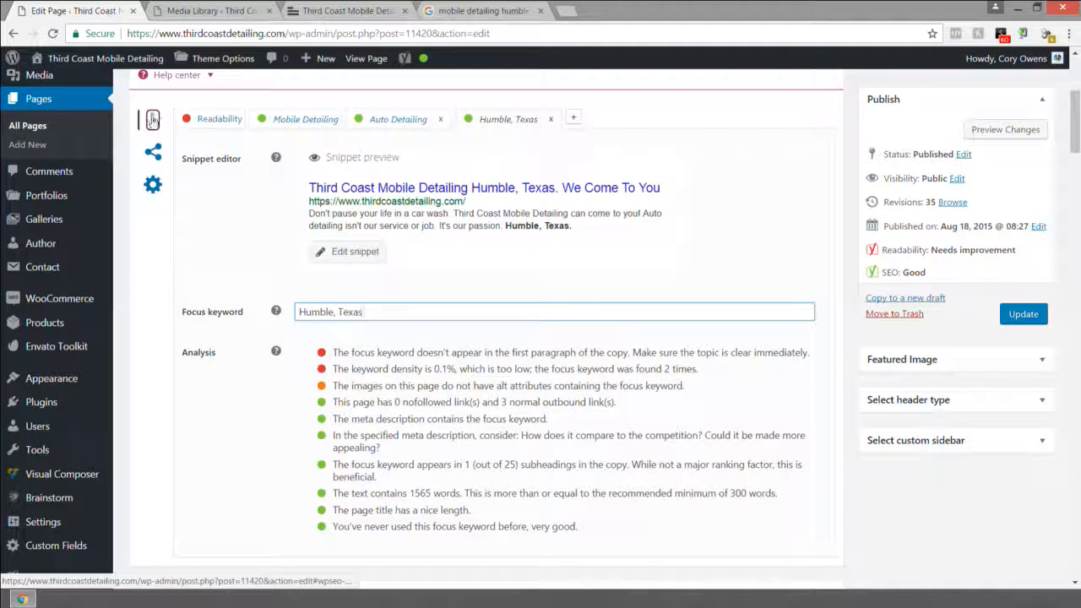
Step: Cycle the Yoast keyword tabs back to Mobile Detailing and check its image alt text result
{"action": "left_click", "coordinate": [154, 121]}
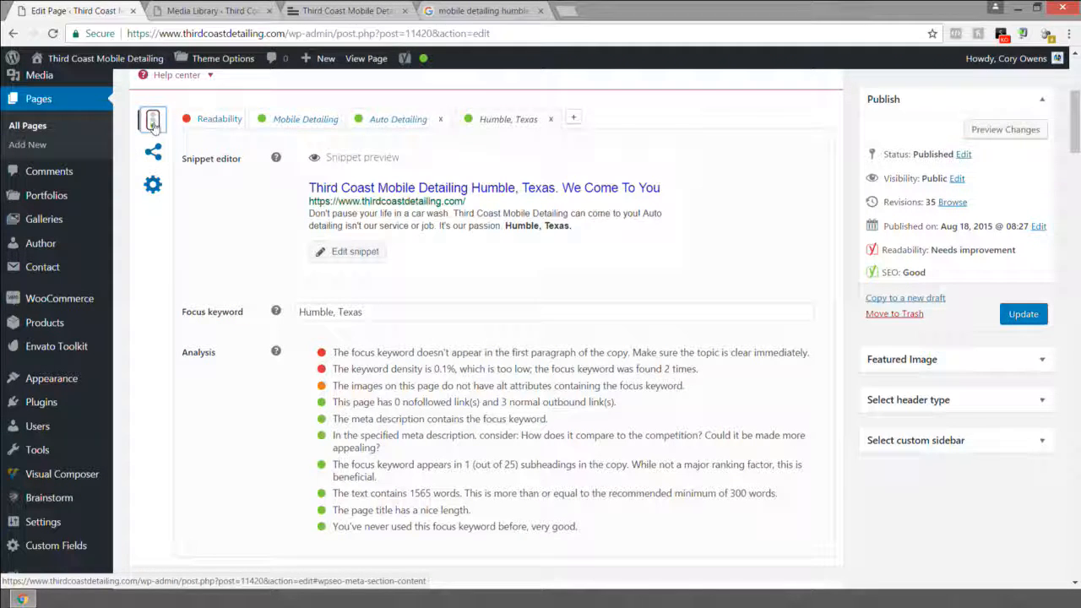
{"action": "left_click", "coordinate": [306, 119]}
{"action": "left_click", "coordinate": [507, 119]}
{"action": "left_click", "coordinate": [393, 120]}
{"action": "left_click", "coordinate": [300, 121]}
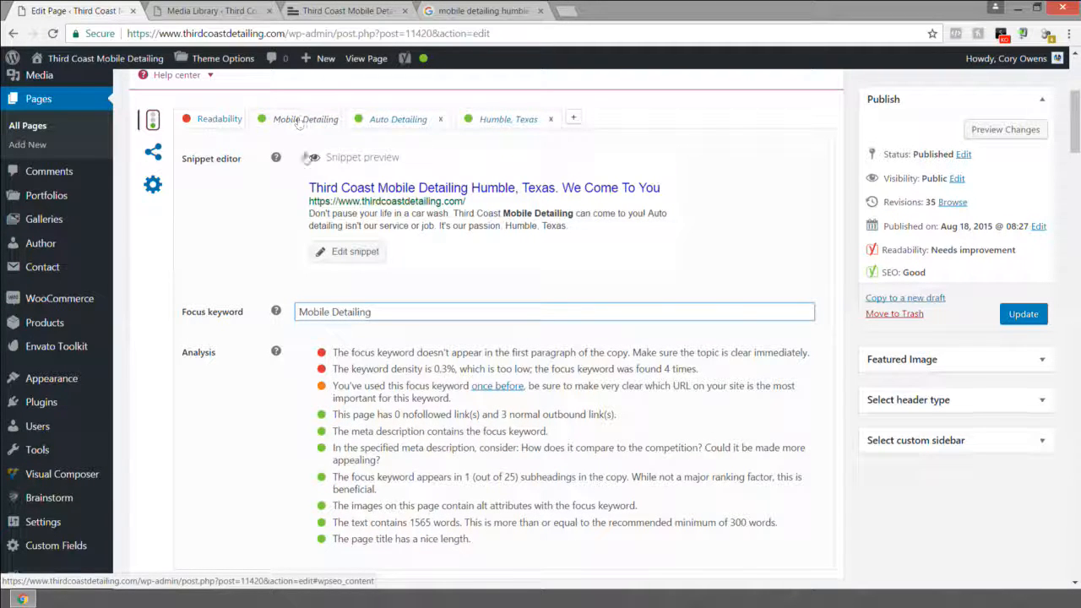
{"action": "left_click_drag", "start_coordinate": [371, 312], "coordinate": [291, 314]}
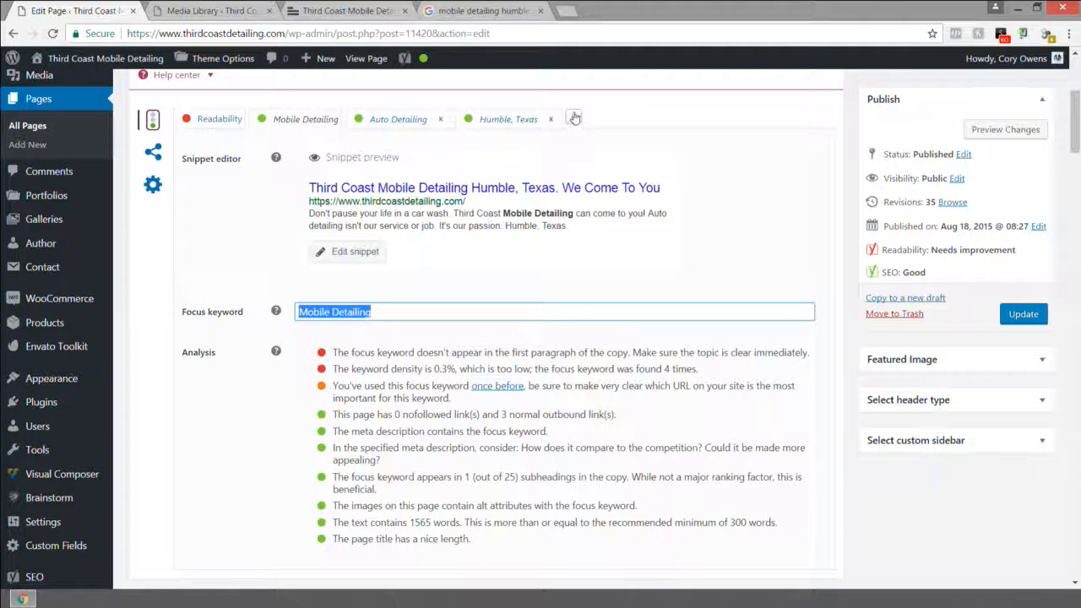
{"action": "scroll", "coordinate": [449, 269], "scroll_direction": "down", "scroll_amount": 1}
{"action": "scroll", "coordinate": [448, 268], "scroll_direction": "up", "scroll_amount": 1}
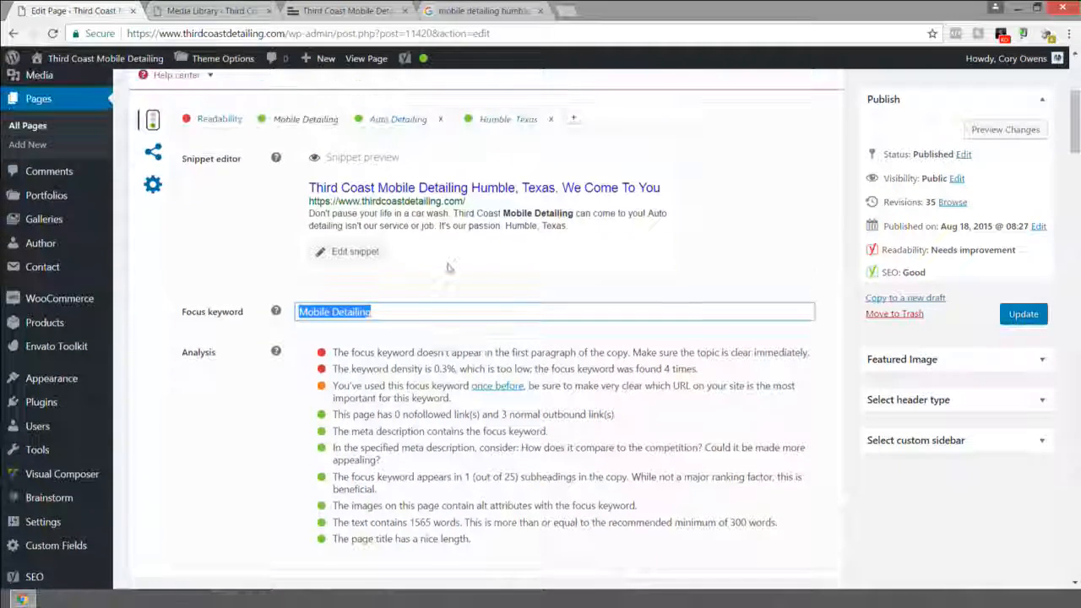
Step: Open the snippet editor and test-type 'Hello' in the meta description, then remove it
{"action": "left_click", "coordinate": [347, 255]}
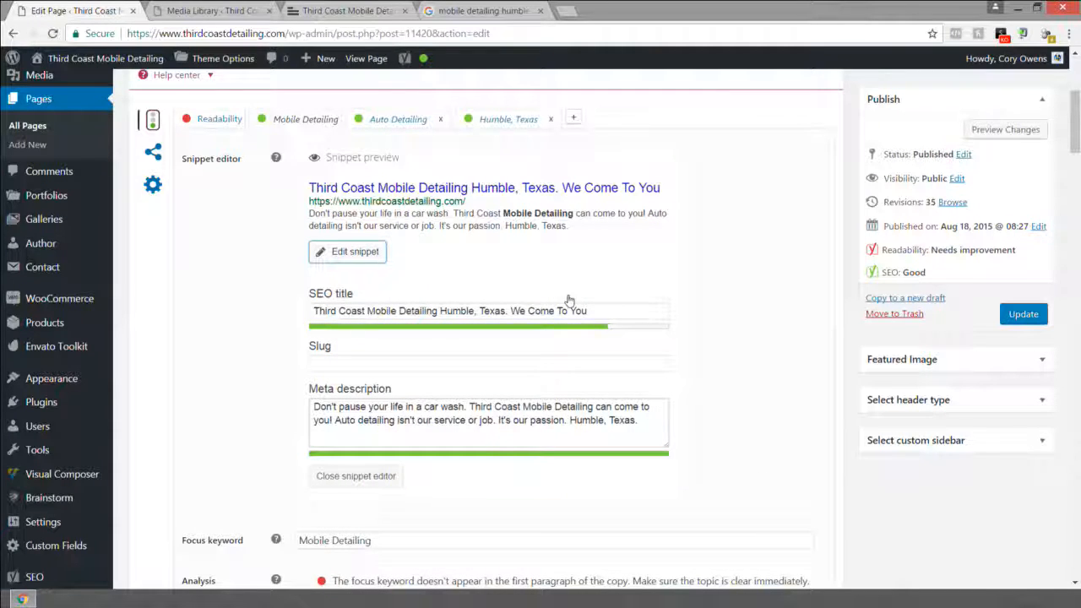
{"action": "left_click_drag", "start_coordinate": [604, 306], "coordinate": [308, 313]}
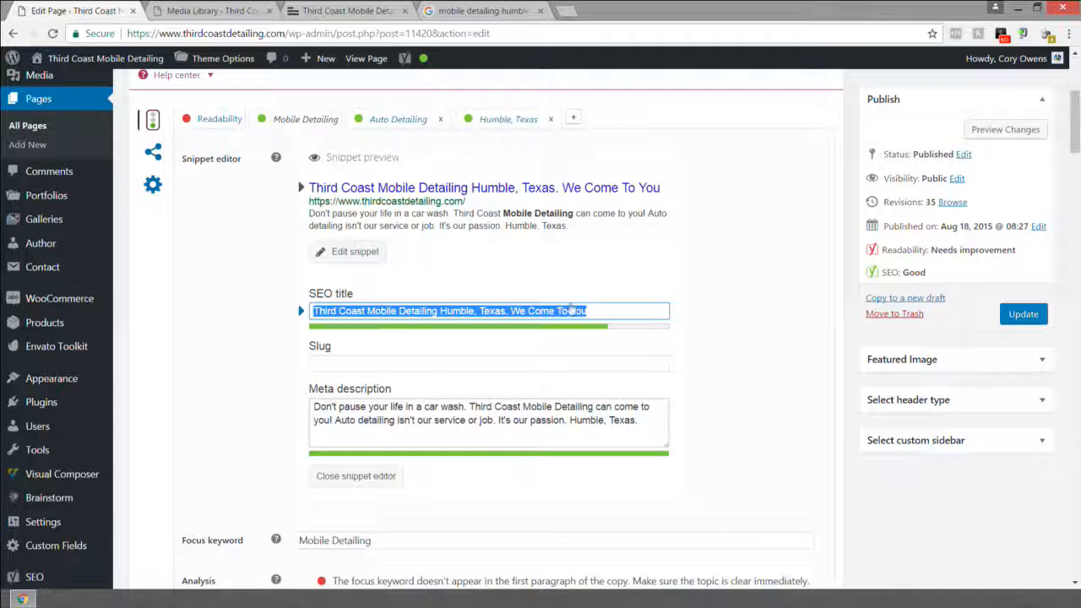
{"action": "left_click_drag", "start_coordinate": [647, 425], "coordinate": [288, 399]}
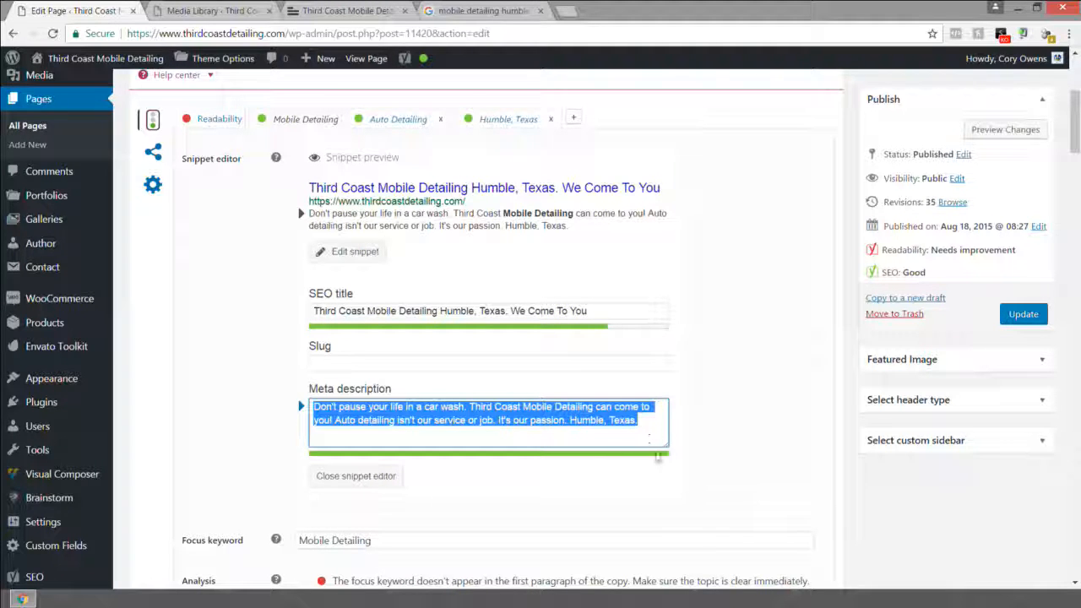
{"action": "left_click", "coordinate": [652, 423]}
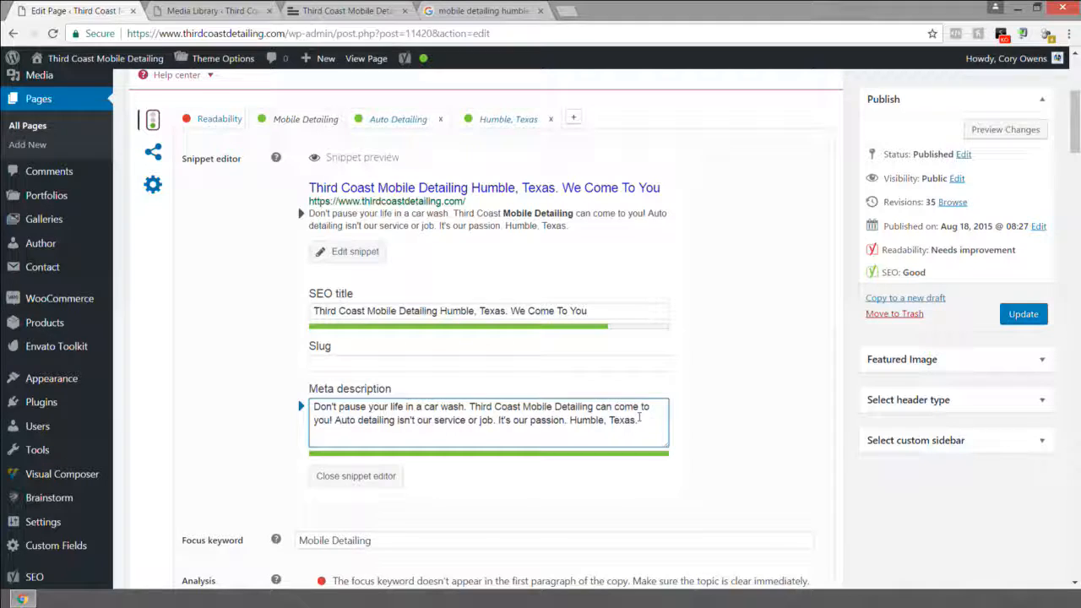
{"action": "left_click_drag", "start_coordinate": [634, 420], "coordinate": [311, 405]}
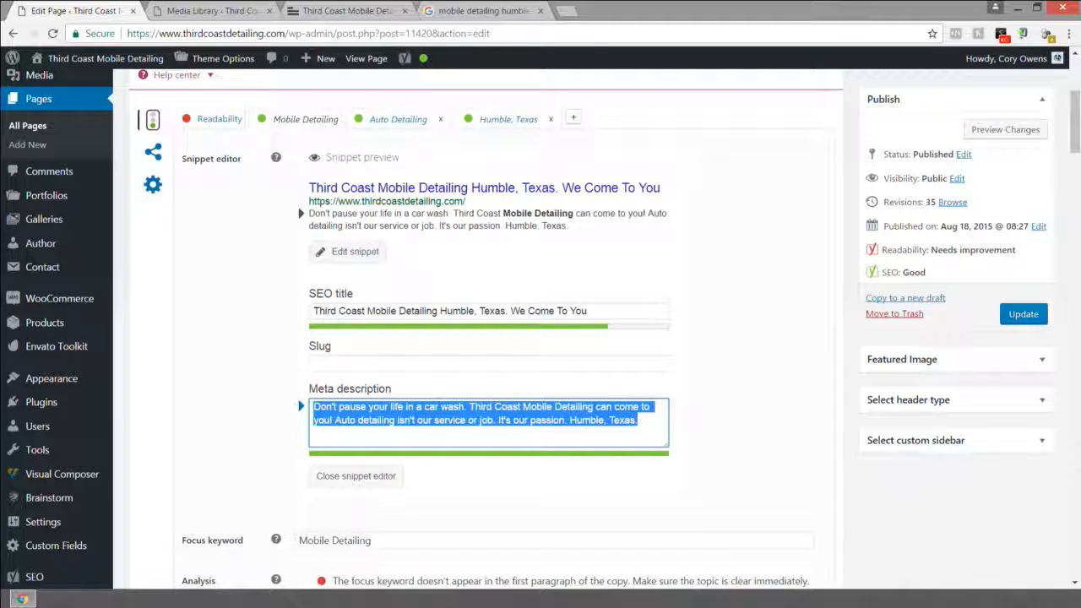
{"action": "left_click", "coordinate": [650, 421]}
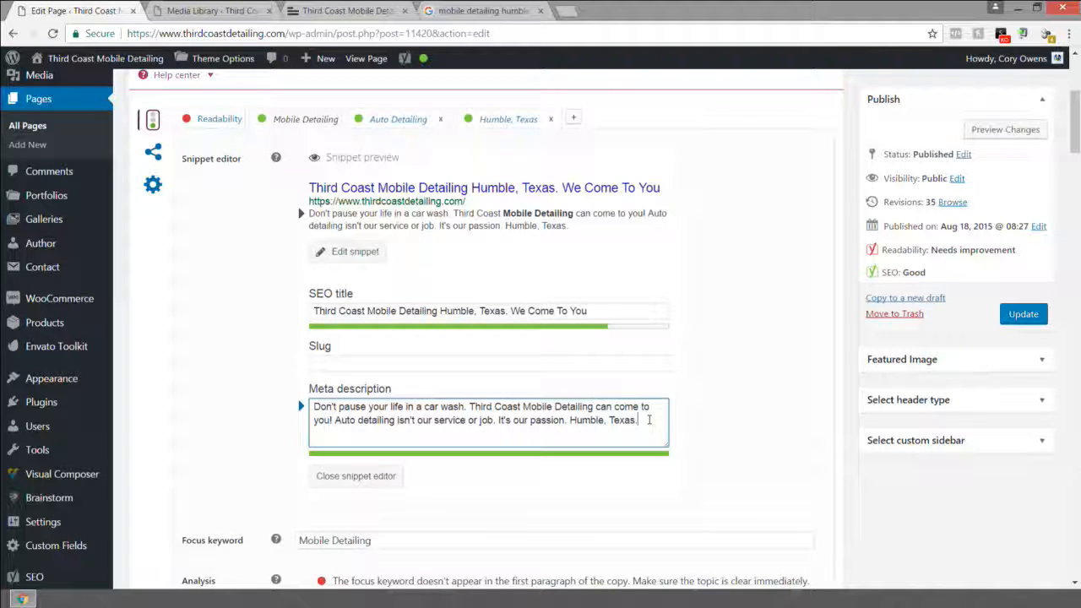
{"action": "left_click_drag", "start_coordinate": [649, 420], "coordinate": [516, 418]}
{"action": "left_click", "coordinate": [663, 425]}
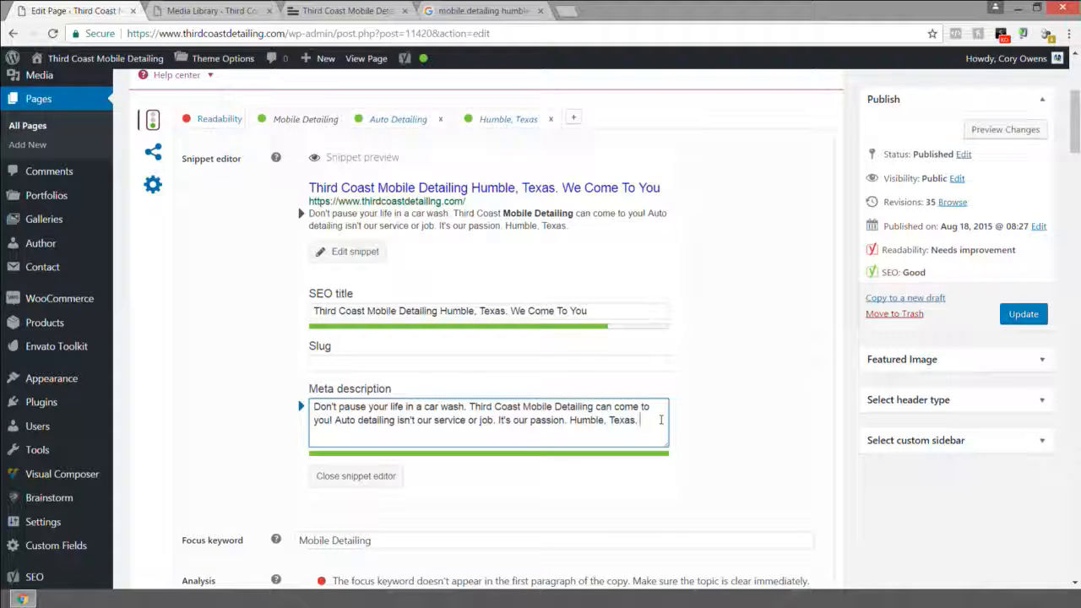
{"action": "type", "text": "Hello"}
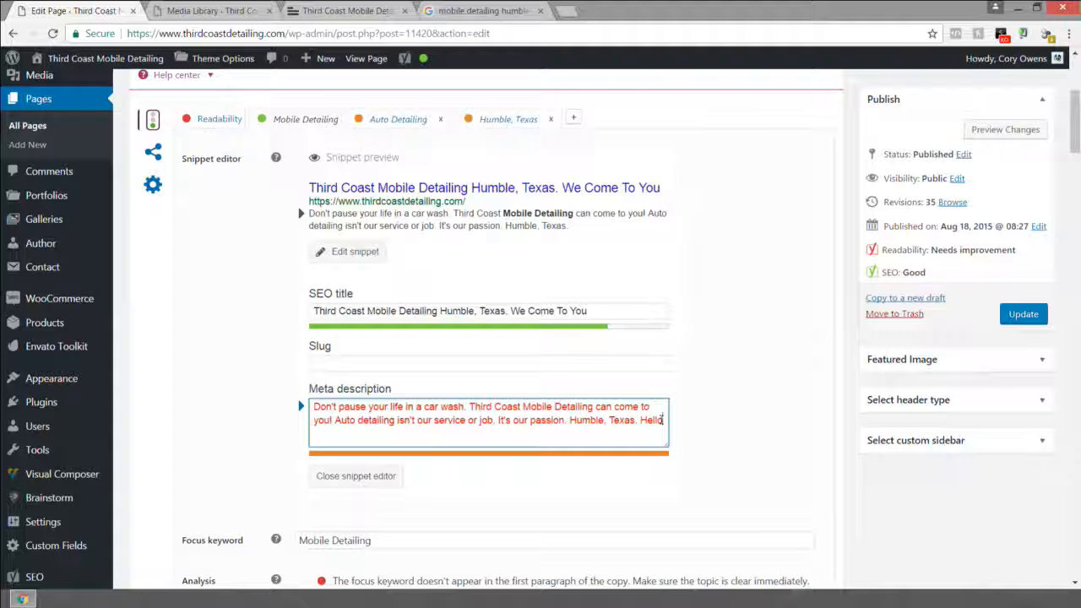
{"action": "key", "text": "BackSpace"}
{"action": "key", "text": "BackSpace"}
{"action": "key", "text": "BackSpace"}
{"action": "key", "text": "BackSpace"}
{"action": "key", "text": "BackSpace"}
{"action": "key", "text": "BackSpace"}
Step: Check that the SEO title and meta description contain Mobile Detailing, Auto detailing and Humble, Texas
{"action": "left_click_drag", "start_coordinate": [617, 314], "coordinate": [302, 309]}
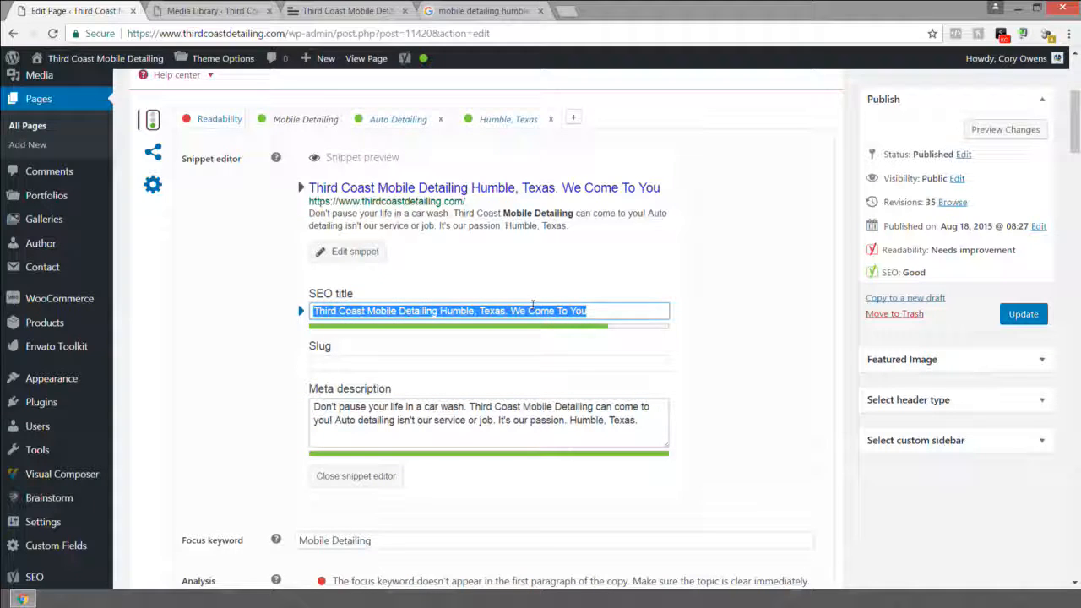
{"action": "left_click", "coordinate": [448, 311]}
{"action": "left_click_drag", "start_coordinate": [440, 311], "coordinate": [510, 311]}
{"action": "left_click_drag", "start_coordinate": [367, 310], "coordinate": [426, 311]}
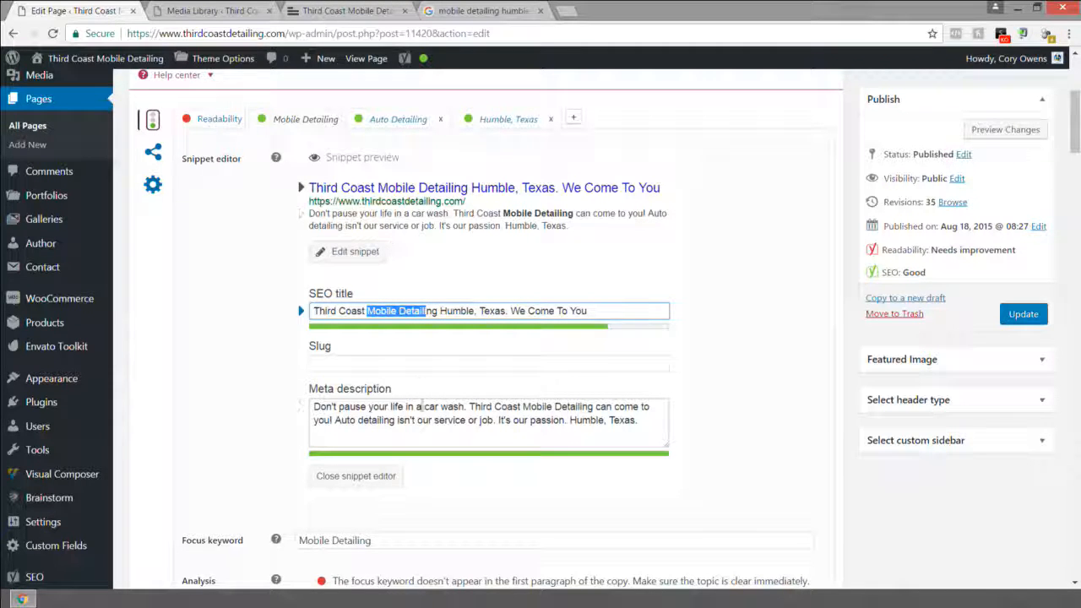
{"action": "left_click_drag", "start_coordinate": [637, 421], "coordinate": [312, 409]}
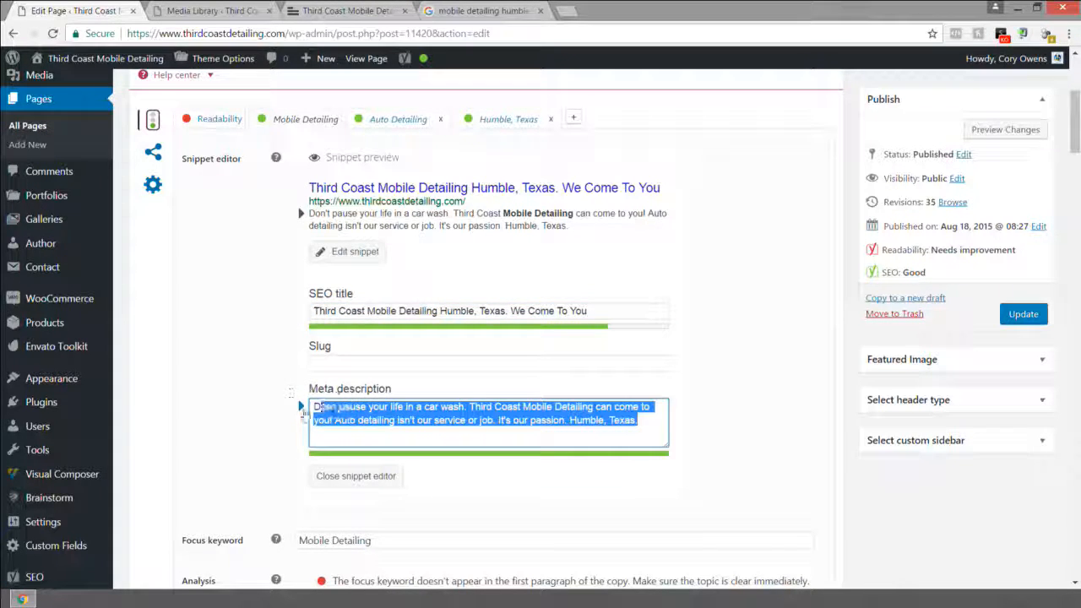
{"action": "left_click", "coordinate": [481, 407]}
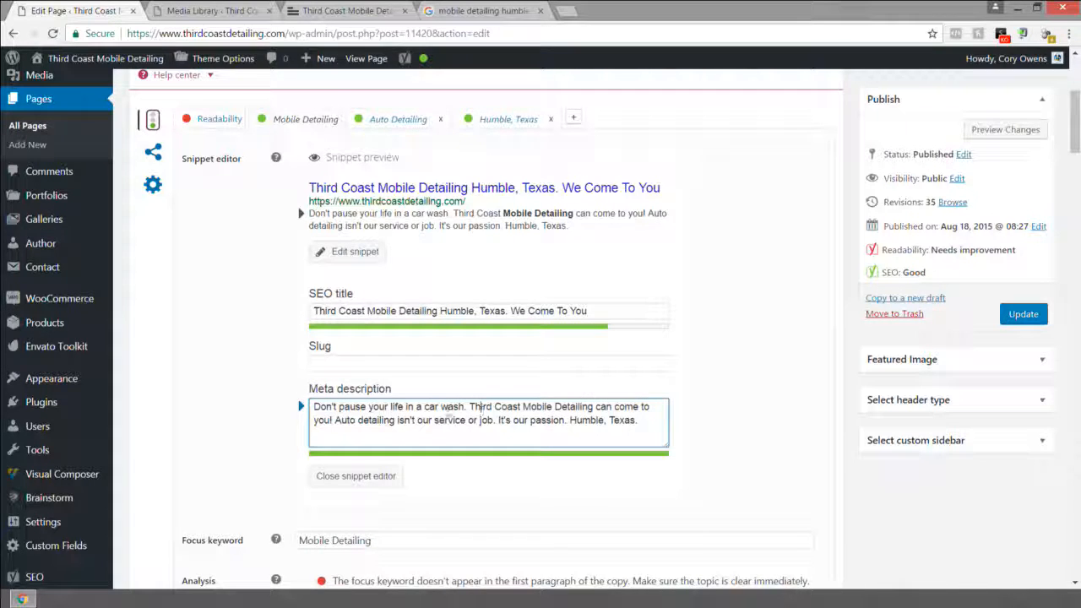
{"action": "left_click_drag", "start_coordinate": [641, 419], "coordinate": [571, 423]}
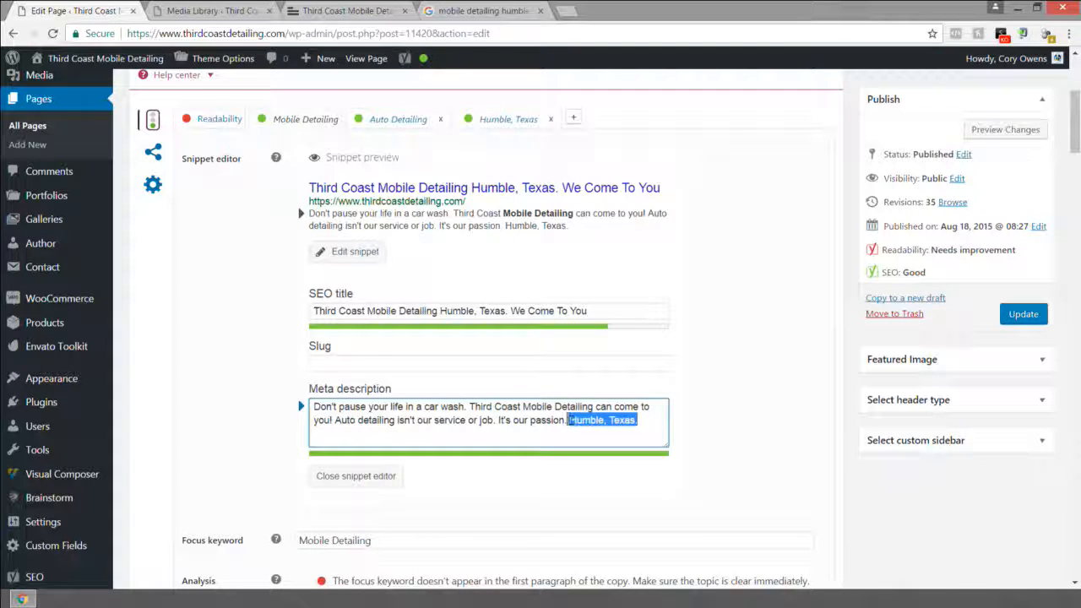
{"action": "left_click", "coordinate": [571, 422]}
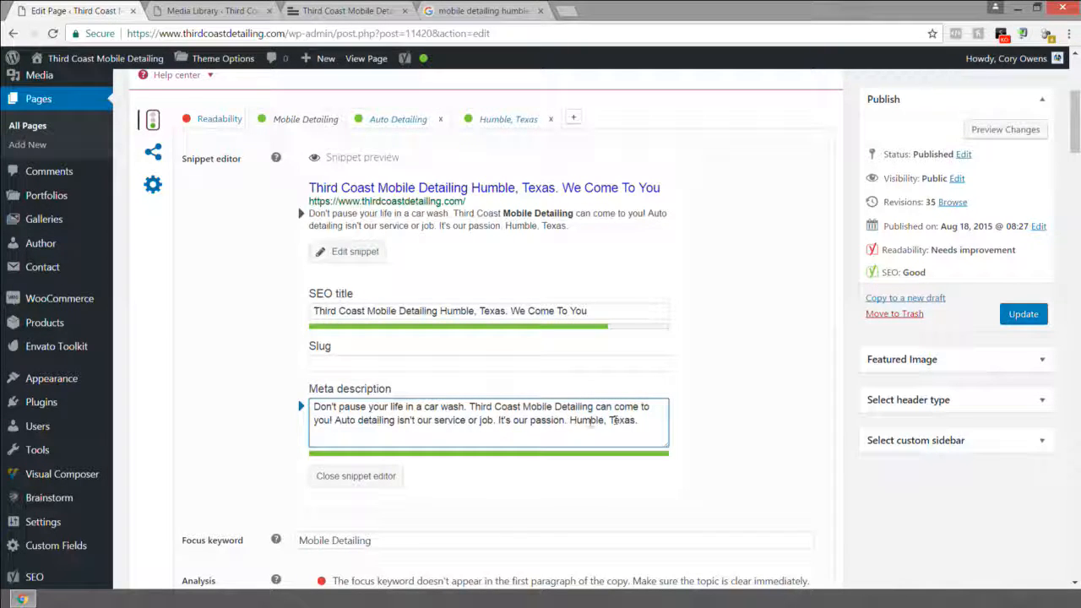
{"action": "left_click_drag", "start_coordinate": [592, 408], "coordinate": [523, 408]}
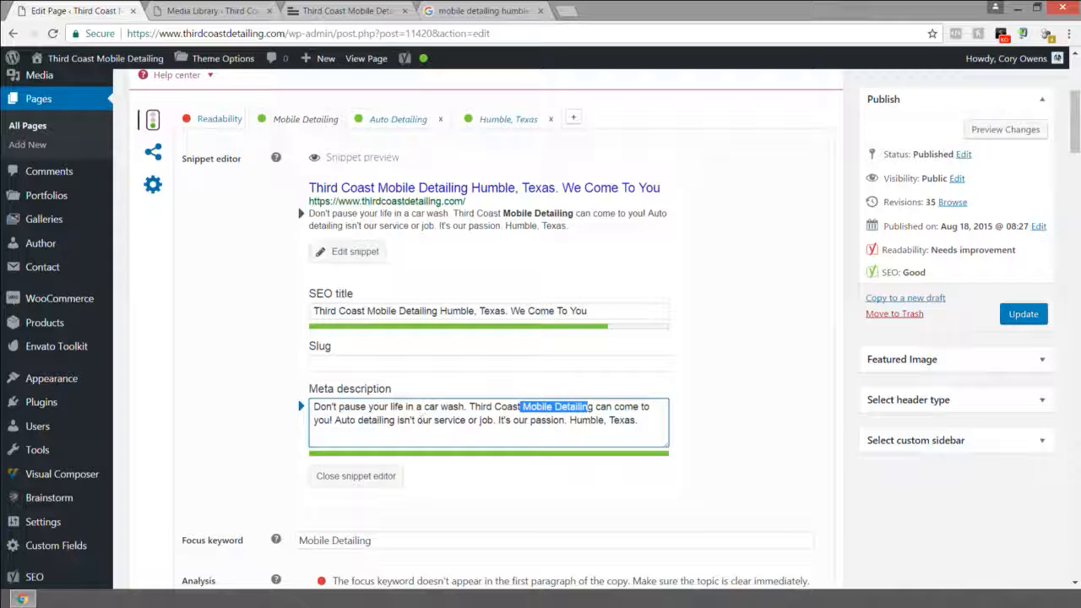
{"action": "left_click_drag", "start_coordinate": [394, 420], "coordinate": [335, 420]}
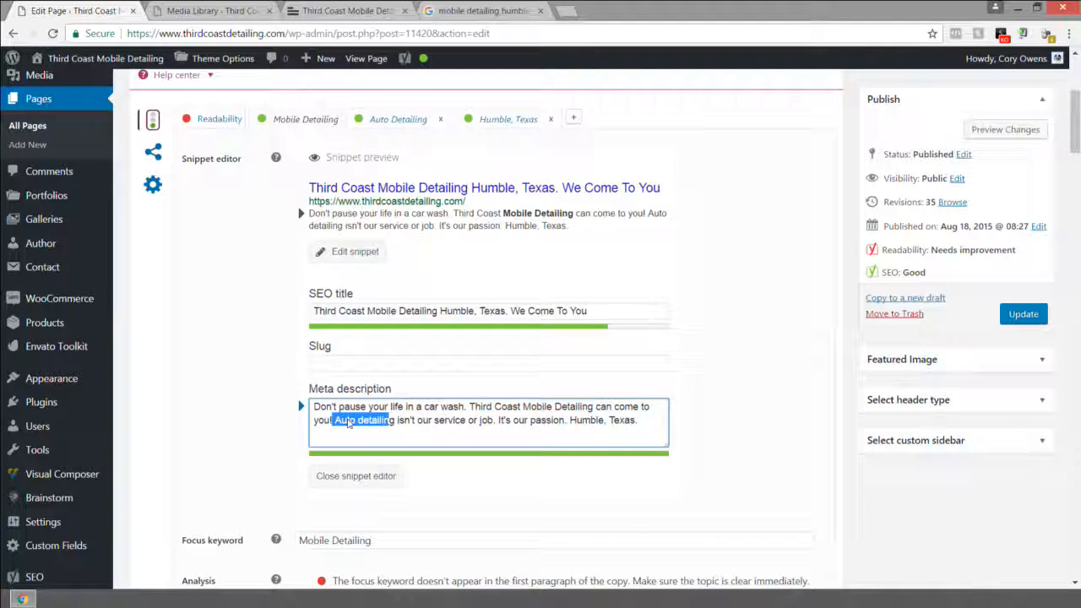
{"action": "left_click", "coordinate": [346, 420]}
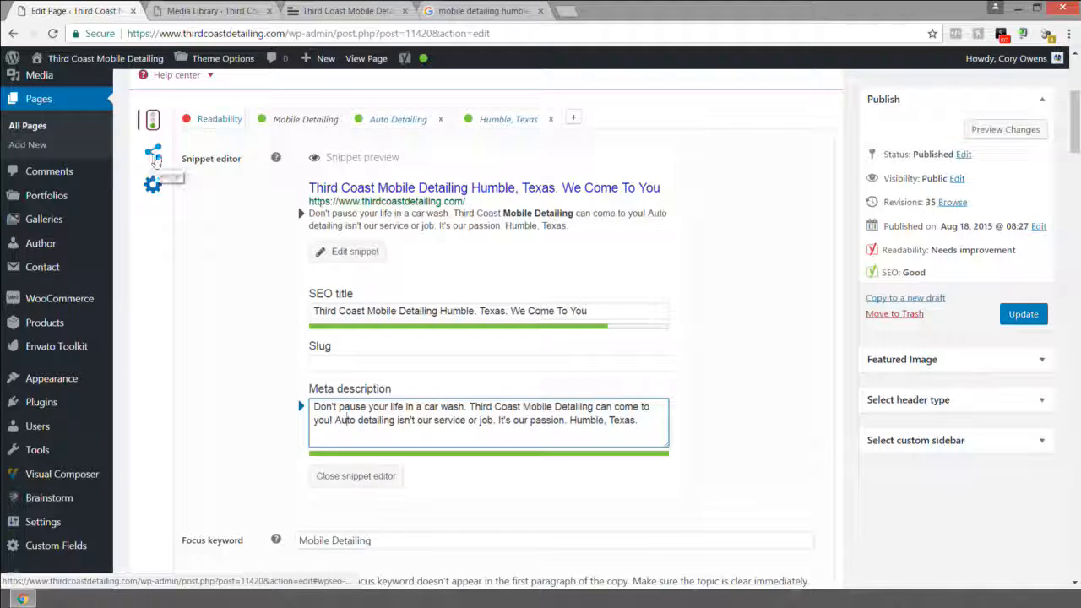
Step: Delete 'We Come To You' from the Facebook title, leaving 'Third Coast Mobile Detailing Humble, Texas.'
{"action": "left_click", "coordinate": [154, 157]}
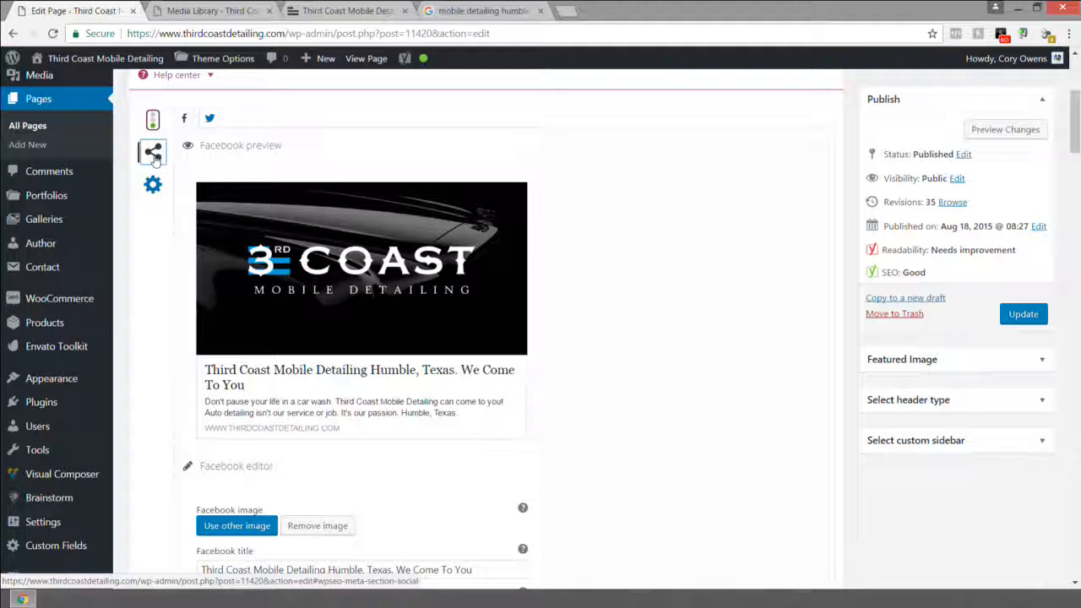
{"action": "left_click", "coordinate": [209, 119]}
{"action": "left_click", "coordinate": [185, 118]}
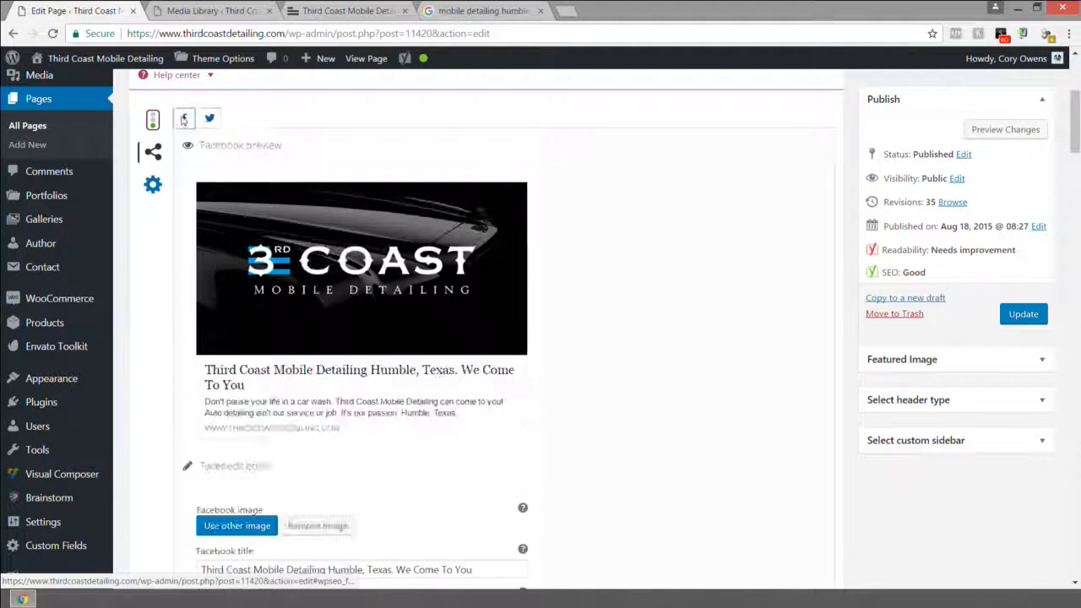
{"action": "scroll", "coordinate": [259, 376], "scroll_direction": "down", "scroll_amount": 1}
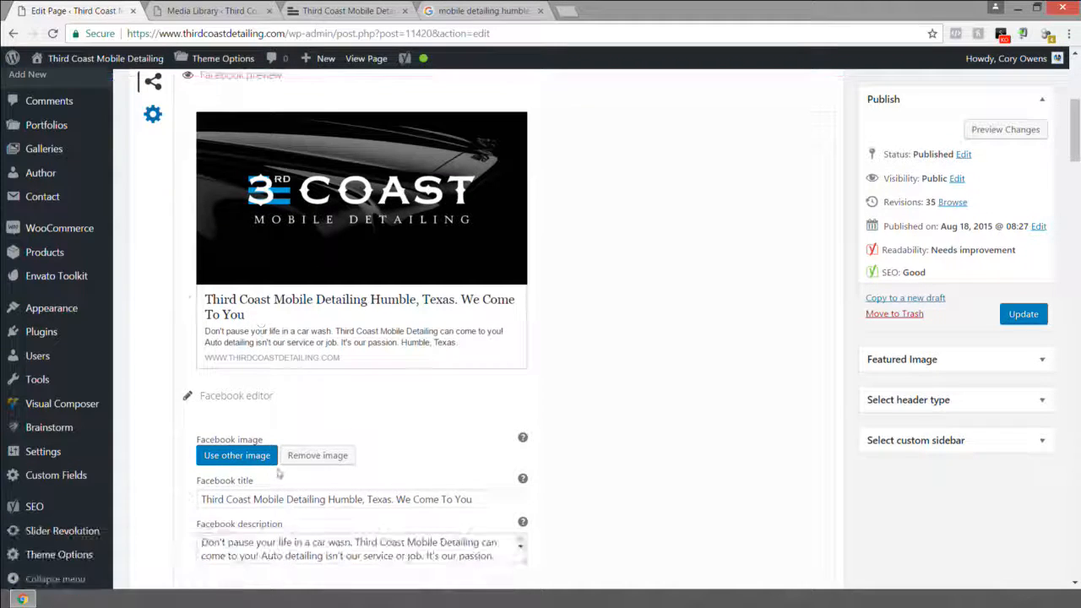
{"action": "left_click", "coordinate": [512, 505]}
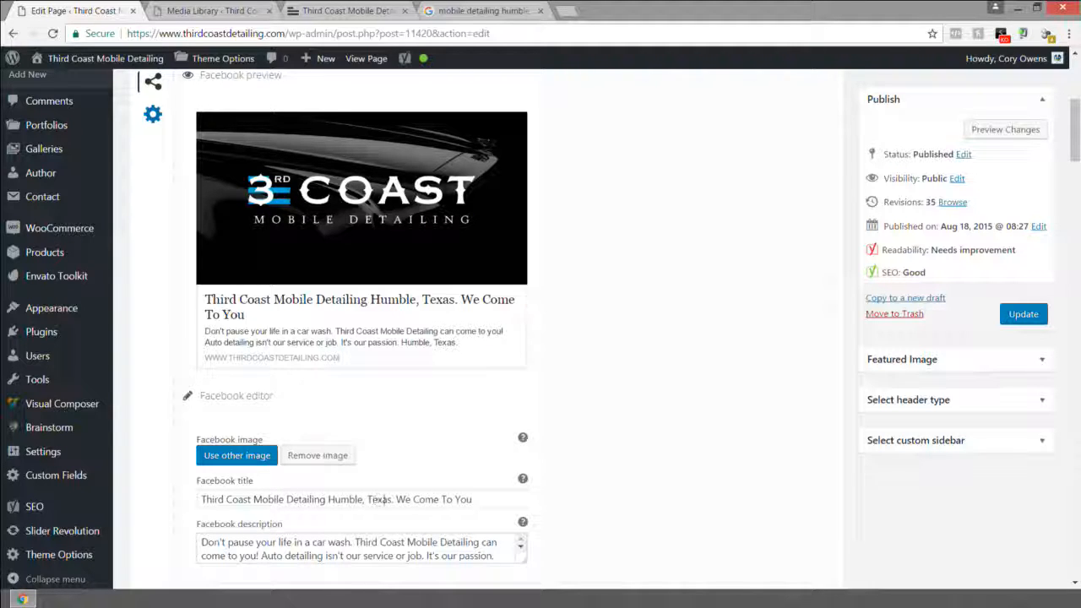
{"action": "left_click_drag", "start_coordinate": [397, 501], "coordinate": [495, 501]}
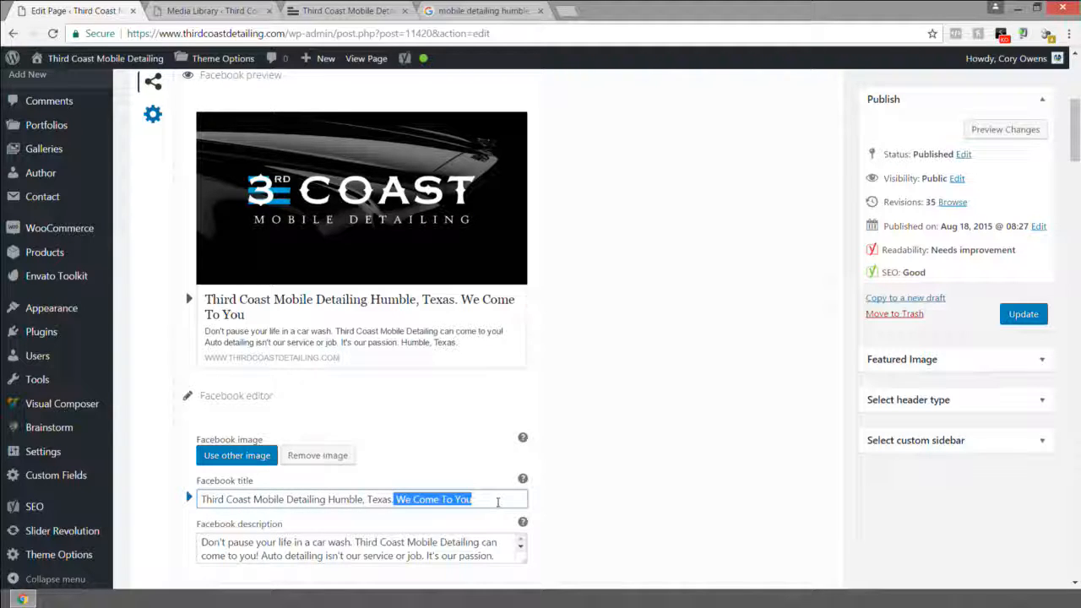
{"action": "key", "text": "BackSpace"}
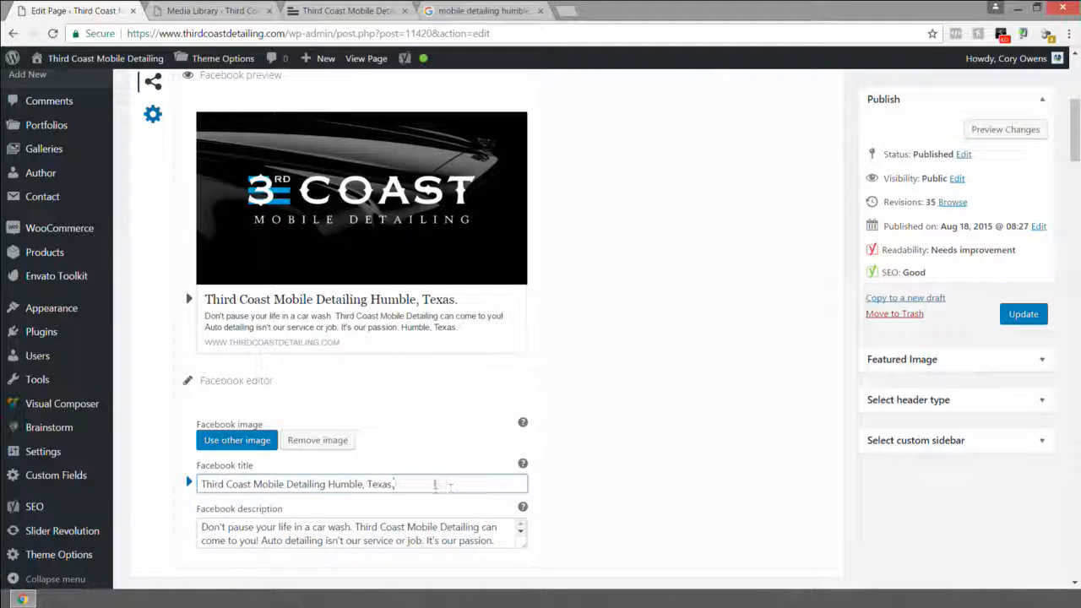
{"action": "scroll", "coordinate": [464, 480], "scroll_direction": "up", "scroll_amount": 1}
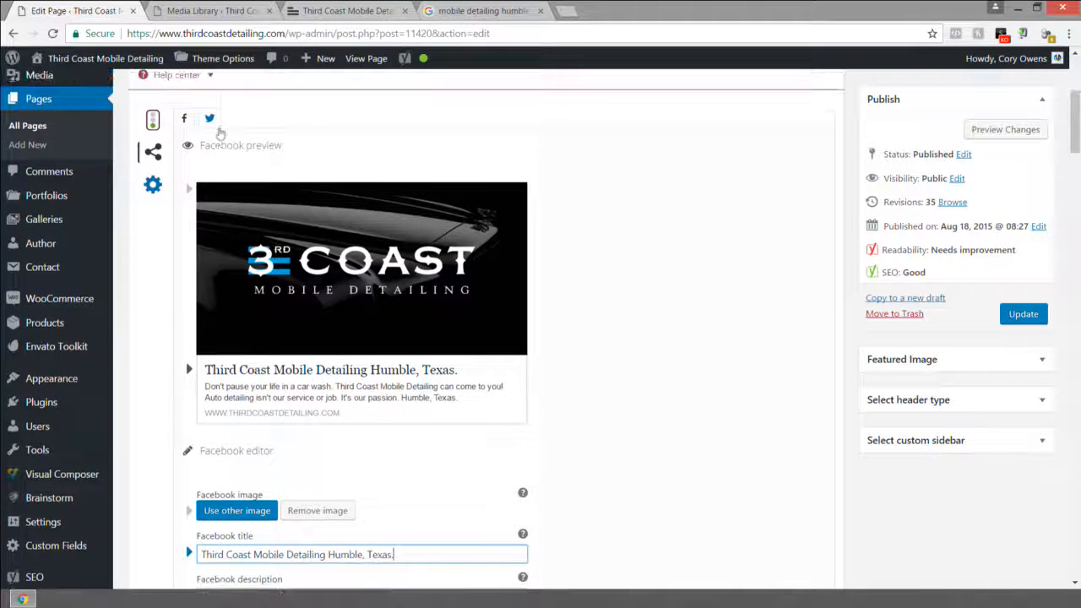
Step: Review the home page's Twitter title and description by selecting their text
{"action": "left_click", "coordinate": [212, 123]}
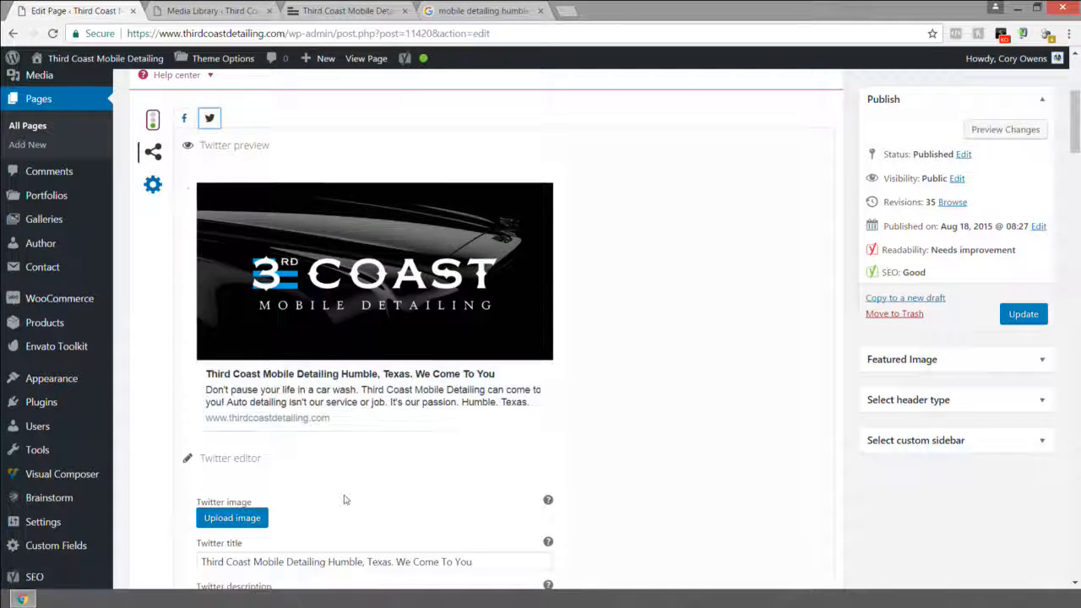
{"action": "scroll", "coordinate": [344, 499], "scroll_direction": "down", "scroll_amount": 1}
{"action": "left_click_drag", "start_coordinate": [483, 493], "coordinate": [188, 489]}
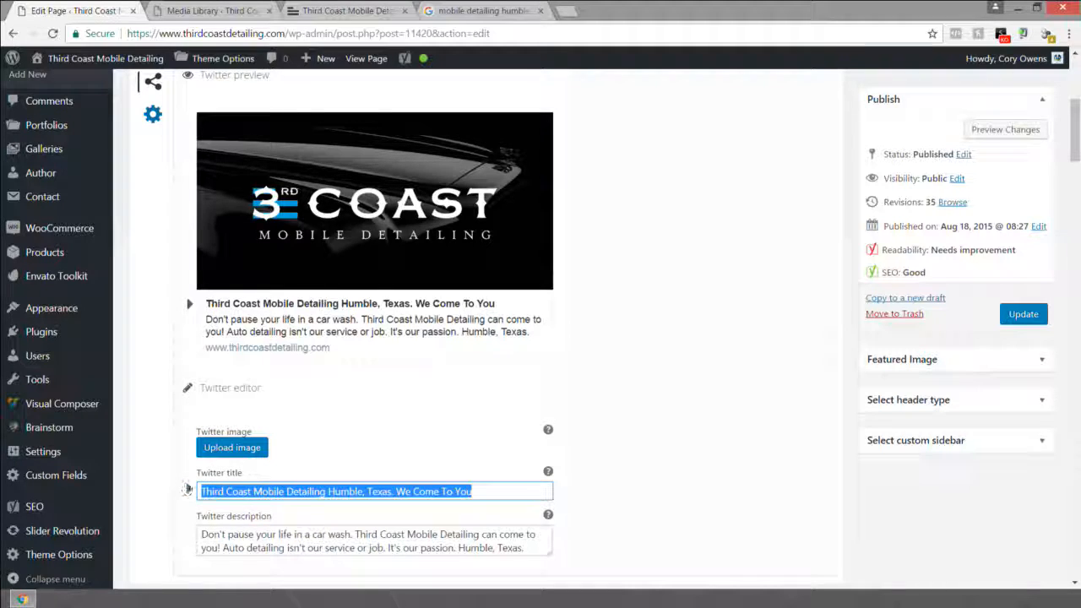
{"action": "left_click", "coordinate": [488, 491]}
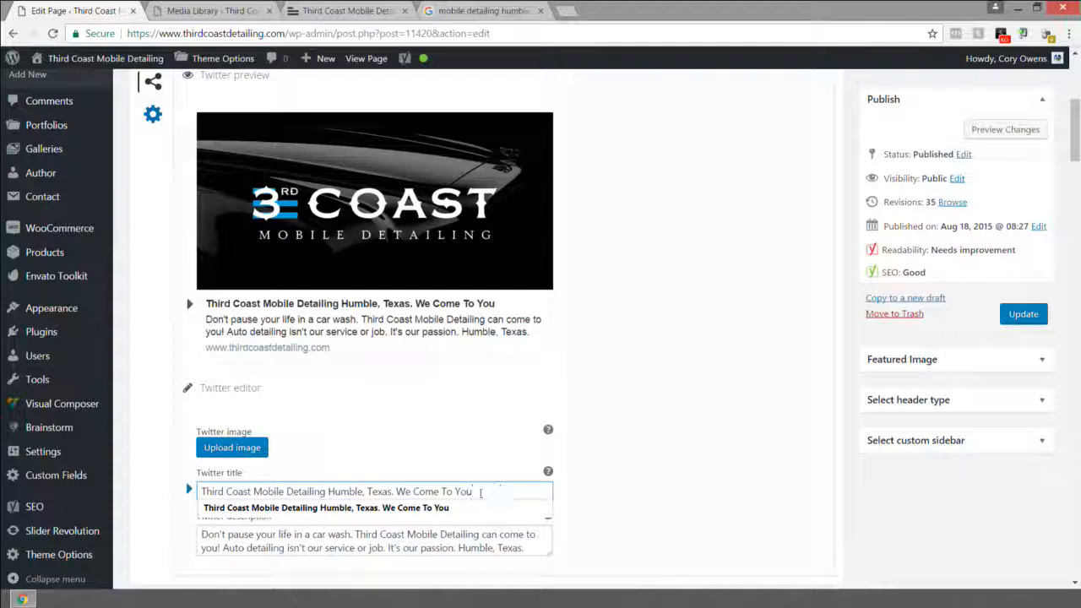
{"action": "left_click", "coordinate": [499, 547]}
{"action": "left_click_drag", "start_coordinate": [499, 547], "coordinate": [201, 534]}
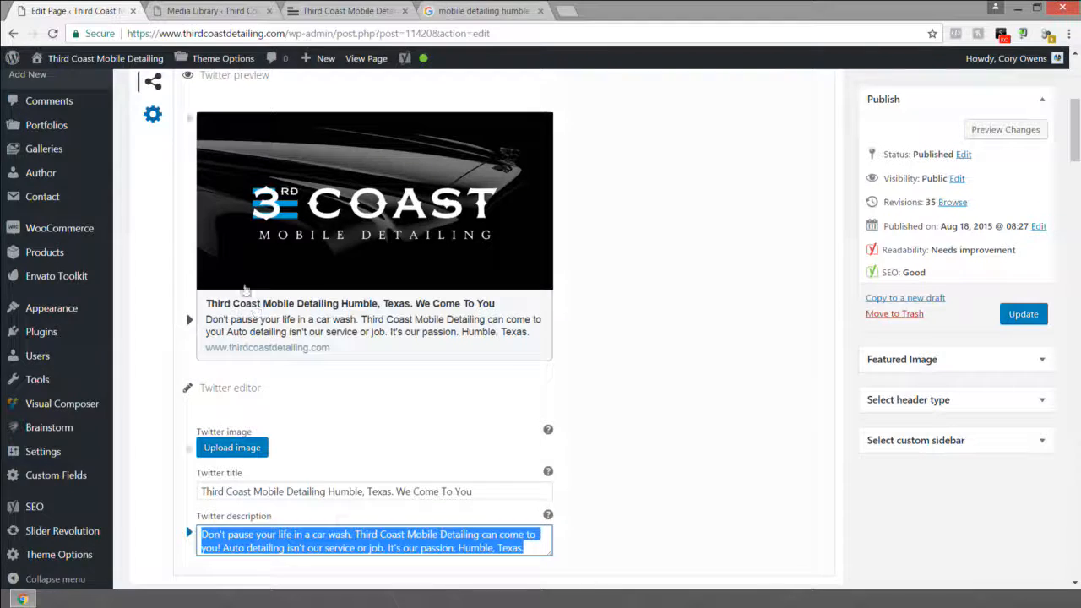
{"action": "scroll", "coordinate": [186, 118], "scroll_direction": "up", "scroll_amount": 1}
Step: Review the Facebook description and title, then return to the Twitter sharing settings
{"action": "left_click", "coordinate": [186, 118]}
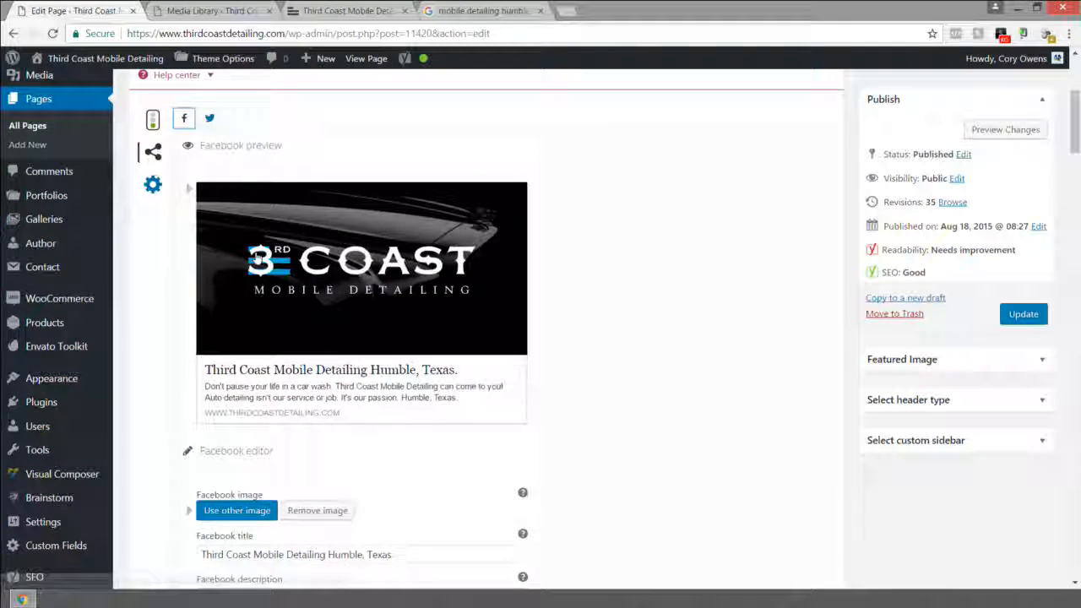
{"action": "scroll", "coordinate": [428, 548], "scroll_direction": "down", "scroll_amount": 1}
{"action": "left_click_drag", "start_coordinate": [497, 542], "coordinate": [189, 526]}
{"action": "left_click_drag", "start_coordinate": [504, 542], "coordinate": [185, 523]}
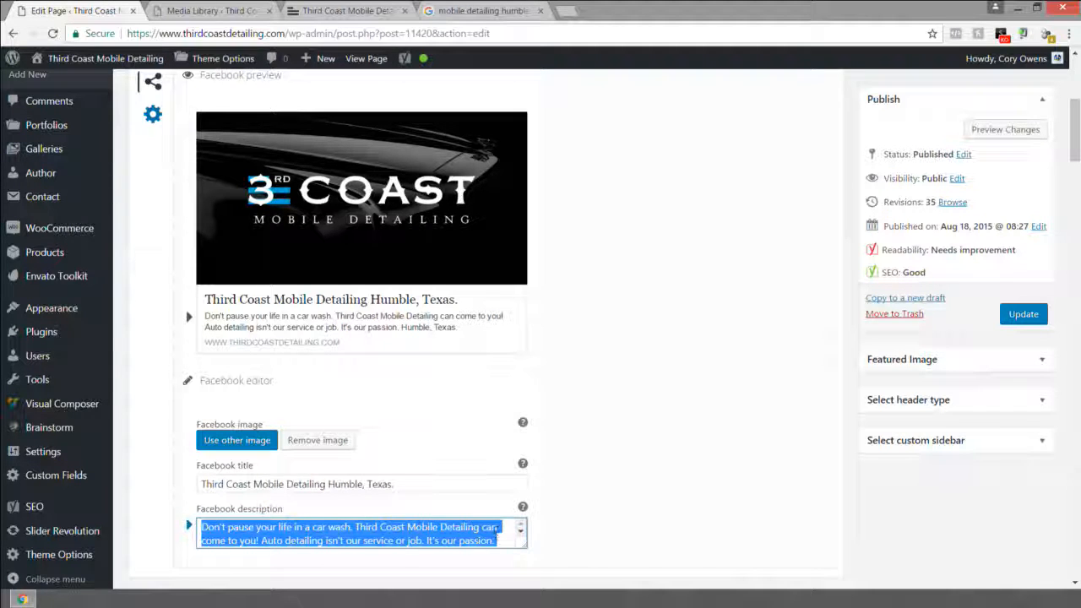
{"action": "left_click_drag", "start_coordinate": [502, 542], "coordinate": [199, 525]}
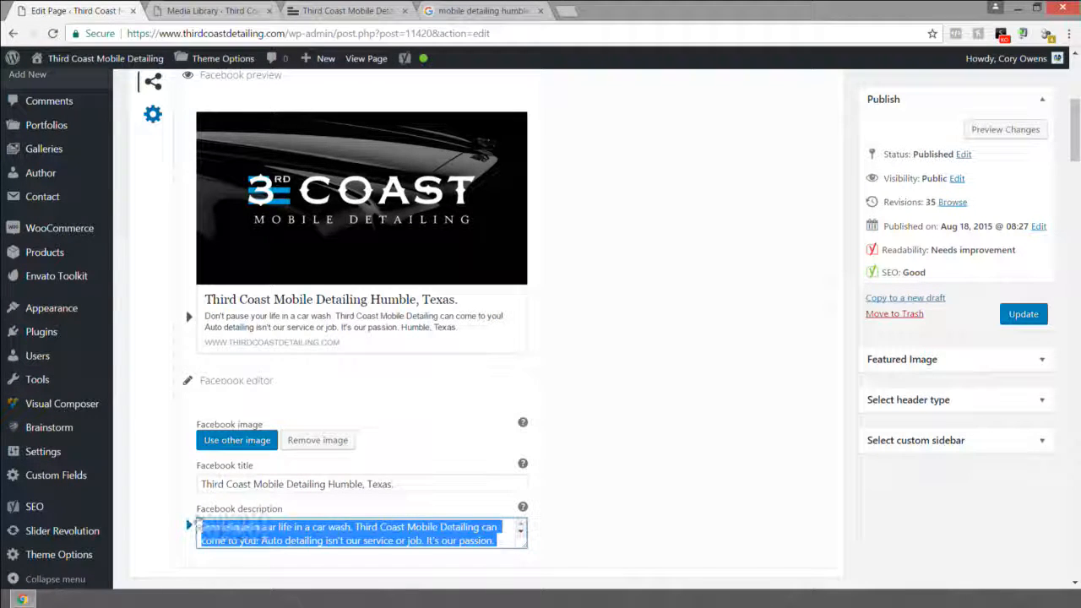
{"action": "left_click", "coordinate": [340, 485]}
{"action": "left_click_drag", "start_coordinate": [394, 485], "coordinate": [201, 485]}
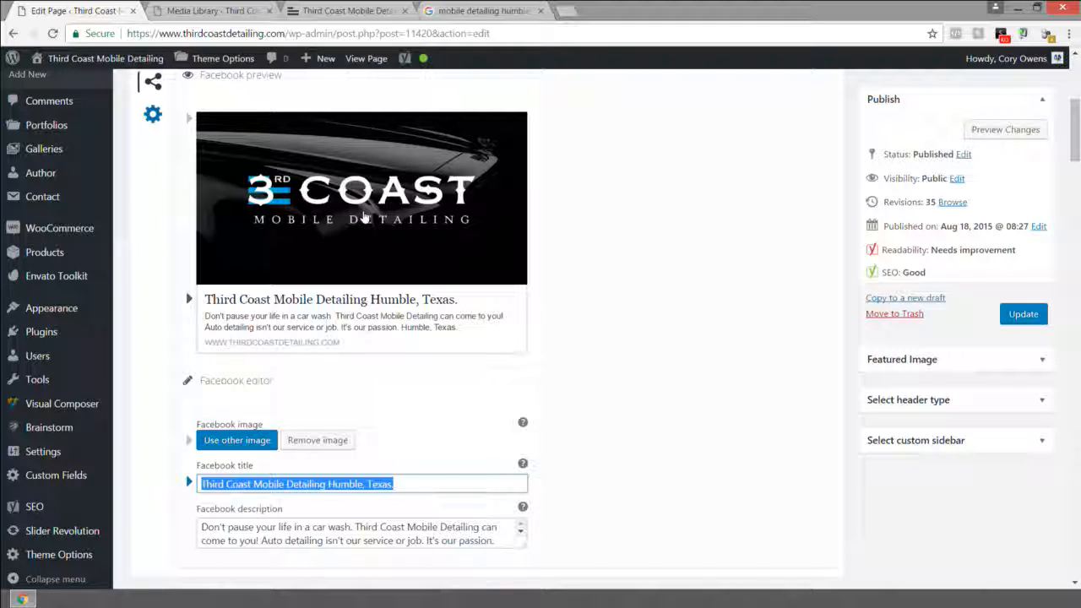
{"action": "scroll", "coordinate": [363, 217], "scroll_direction": "up", "scroll_amount": 1}
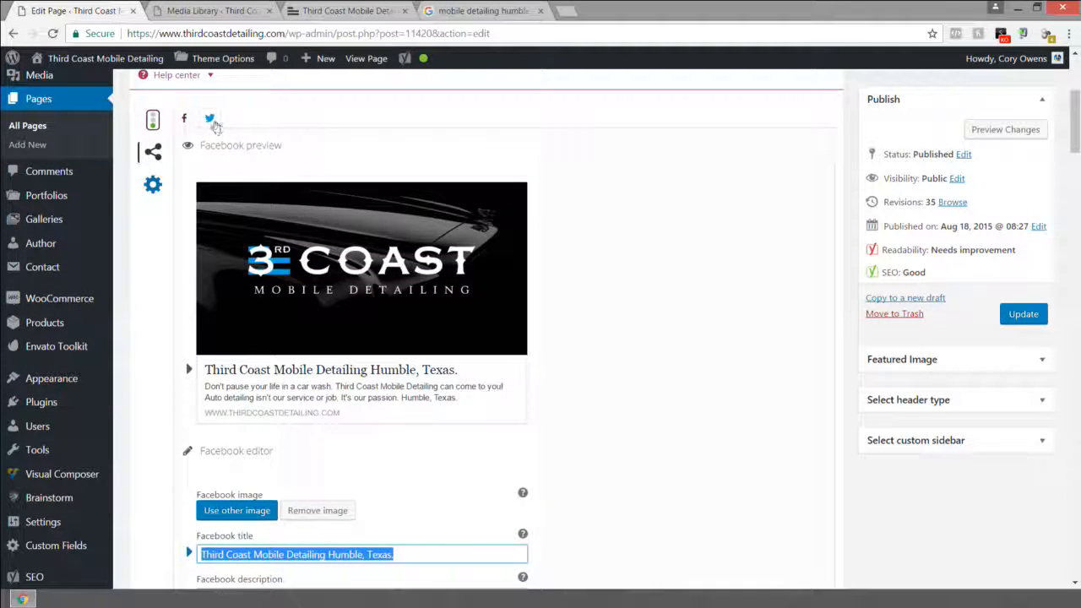
{"action": "left_click", "coordinate": [210, 118]}
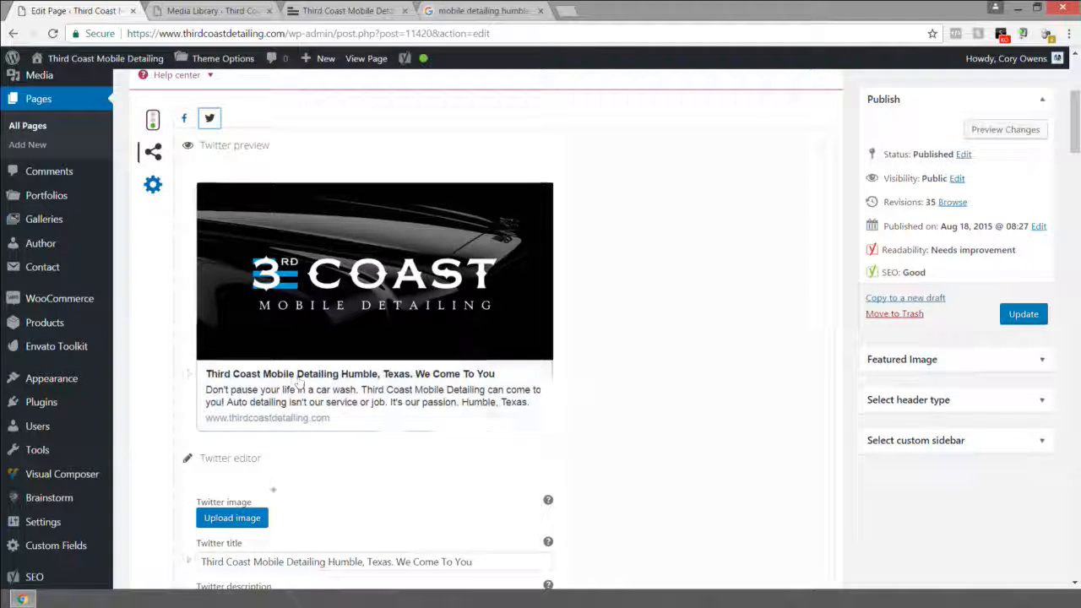
Step: Choose the 5-star rating graphic from the Media Library as the Twitter image
{"action": "left_click", "coordinate": [242, 520]}
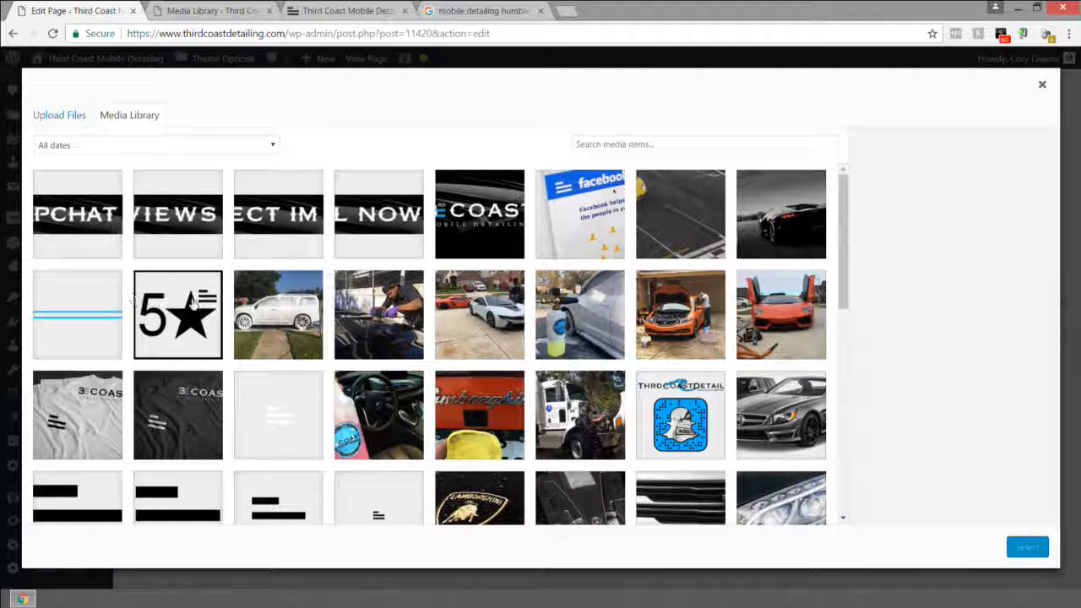
{"action": "left_click", "coordinate": [193, 299]}
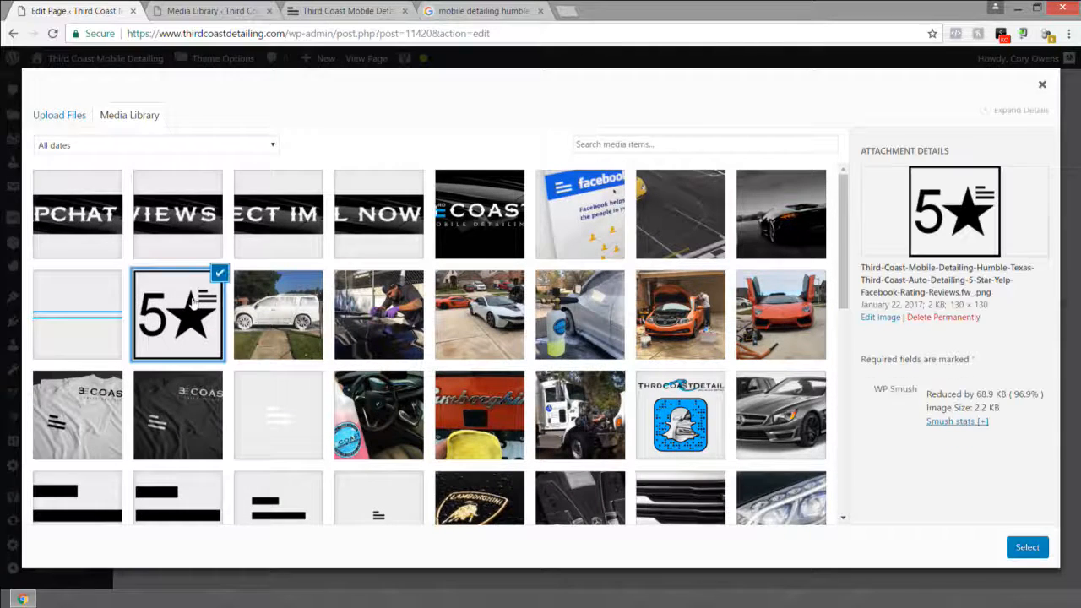
{"action": "left_click", "coordinate": [1027, 548]}
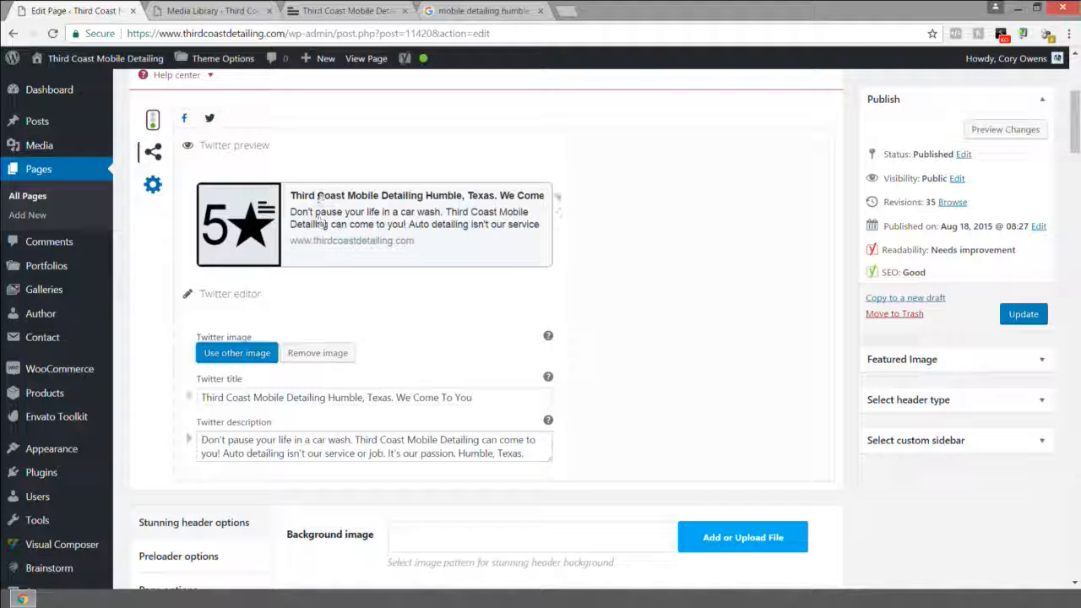
{"action": "left_click", "coordinate": [185, 120]}
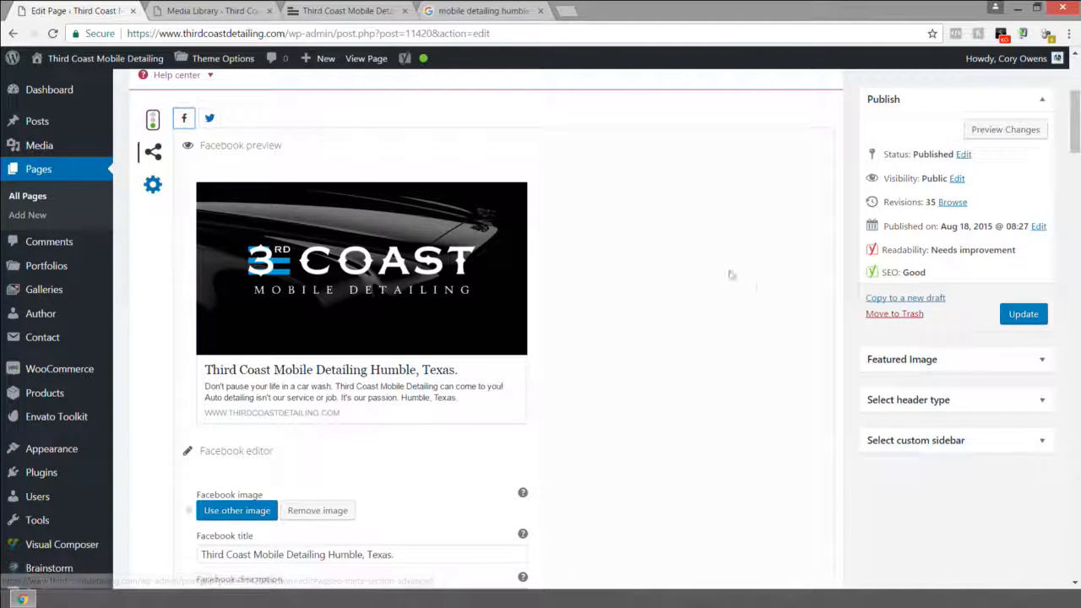
Step: Save the home page's edits with the Update button in the Publish box
{"action": "left_click", "coordinate": [1014, 314]}
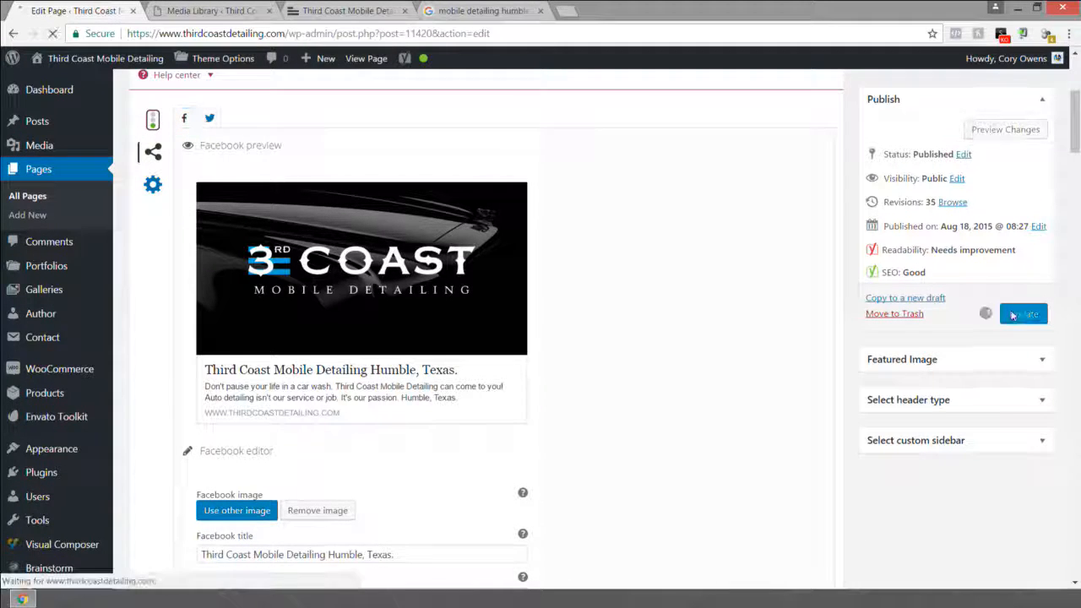
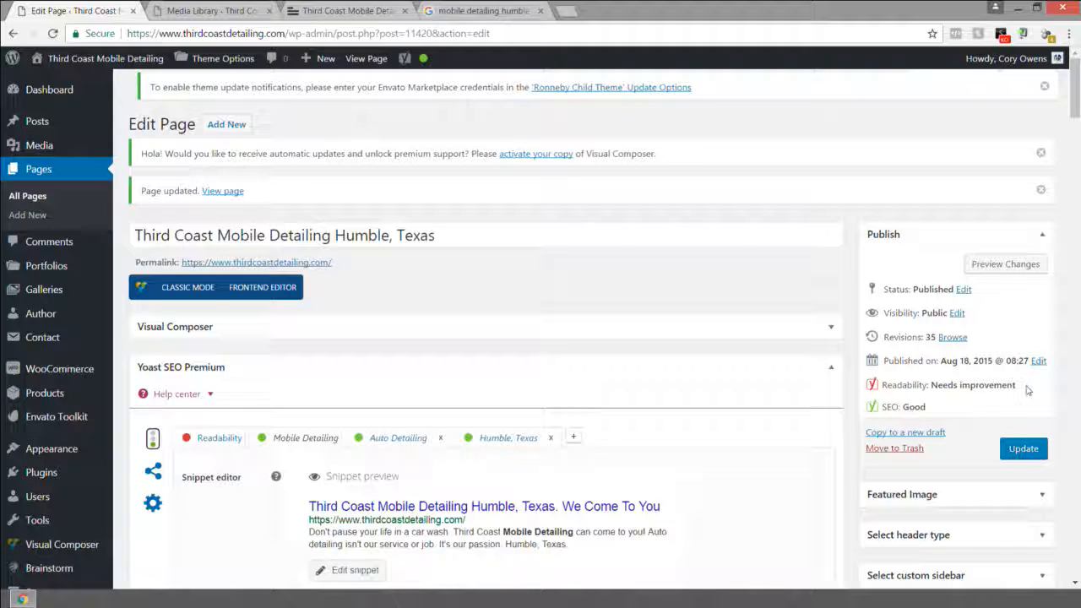
Step: From the 'mobile detailing humble, texas' results, open google.com in a new tab
{"action": "left_click", "coordinate": [486, 15]}
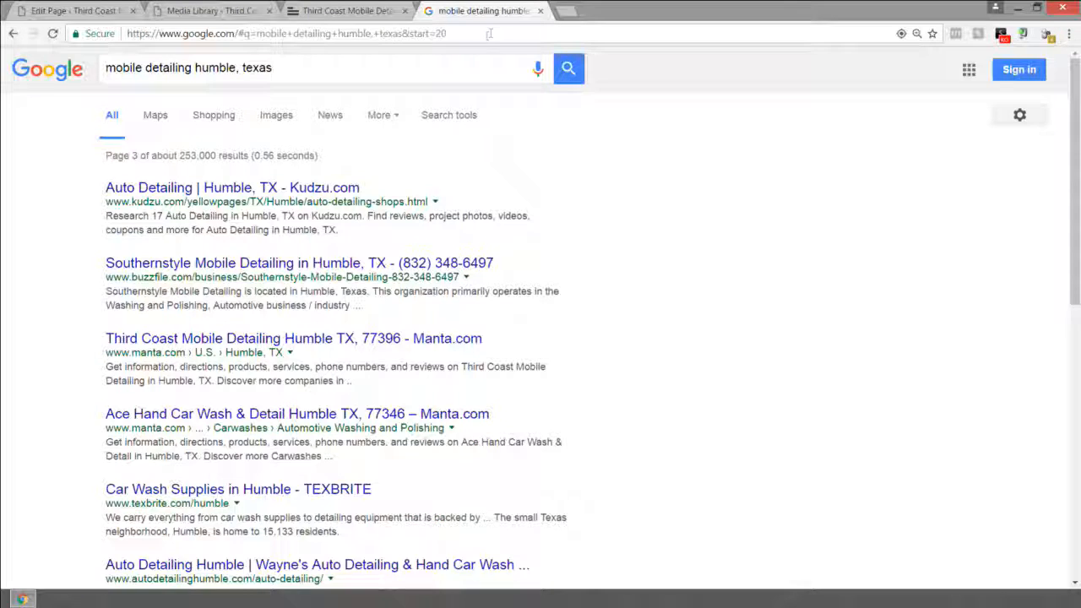
{"action": "left_click", "coordinate": [487, 34]}
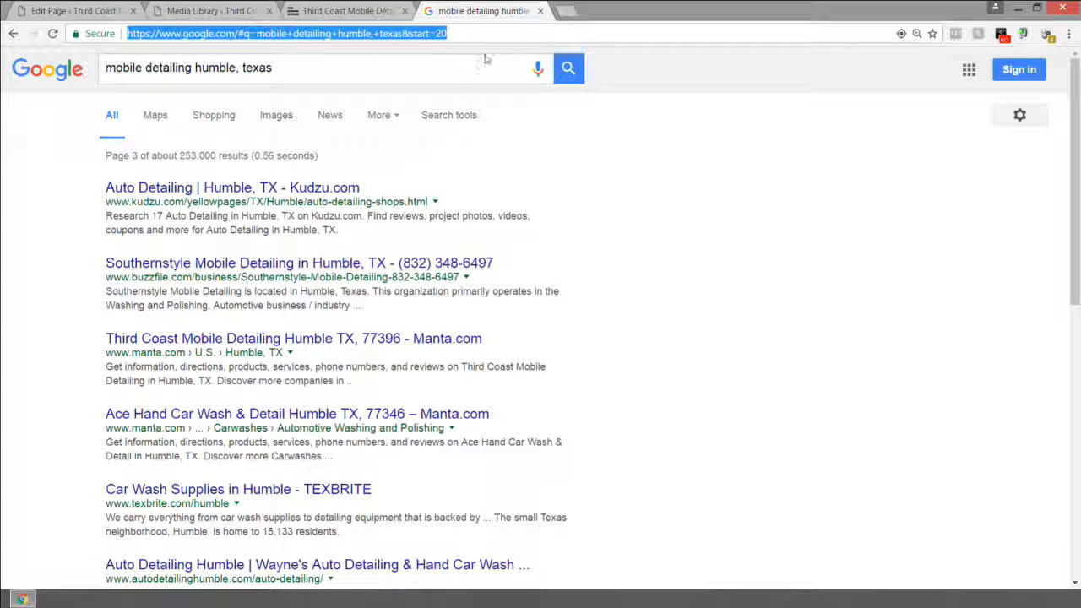
{"action": "key", "text": "ctrl+t"}
{"action": "type", "text": "goo"}
{"action": "key", "text": "Return"}
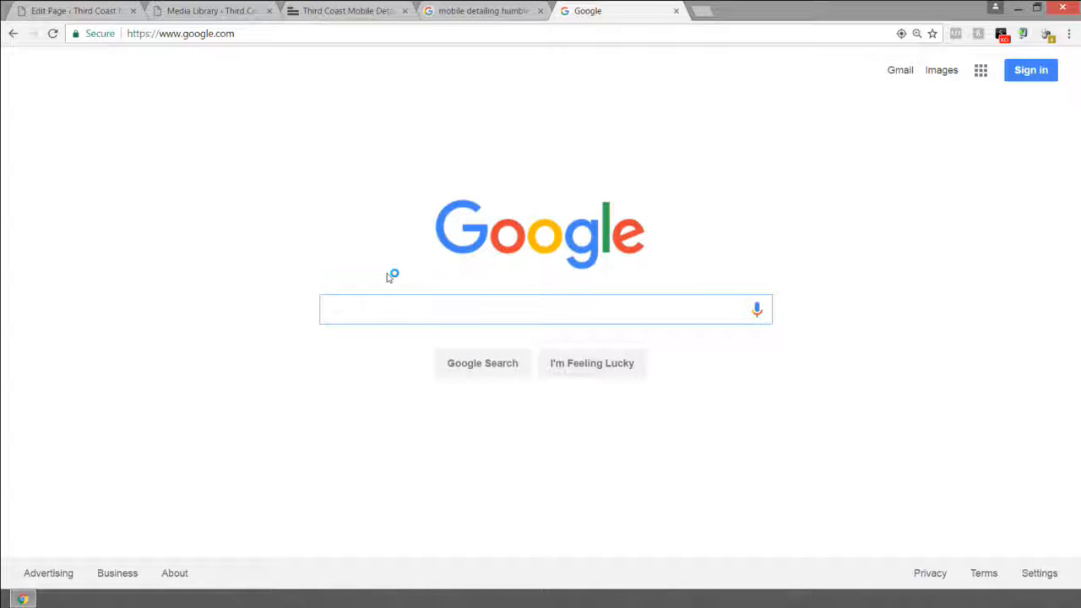
Step: Search Google for 'facebook debugger' and open the Open Graph Debugger
{"action": "type", "text": "facebook"}
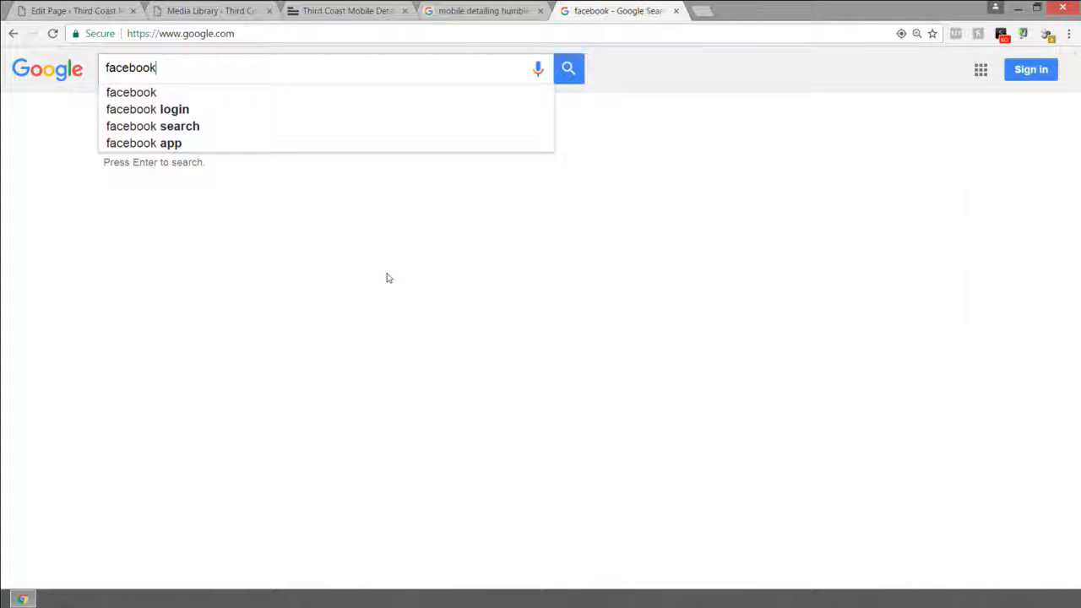
{"action": "type", "text": " debugger"}
{"action": "key", "text": "Return"}
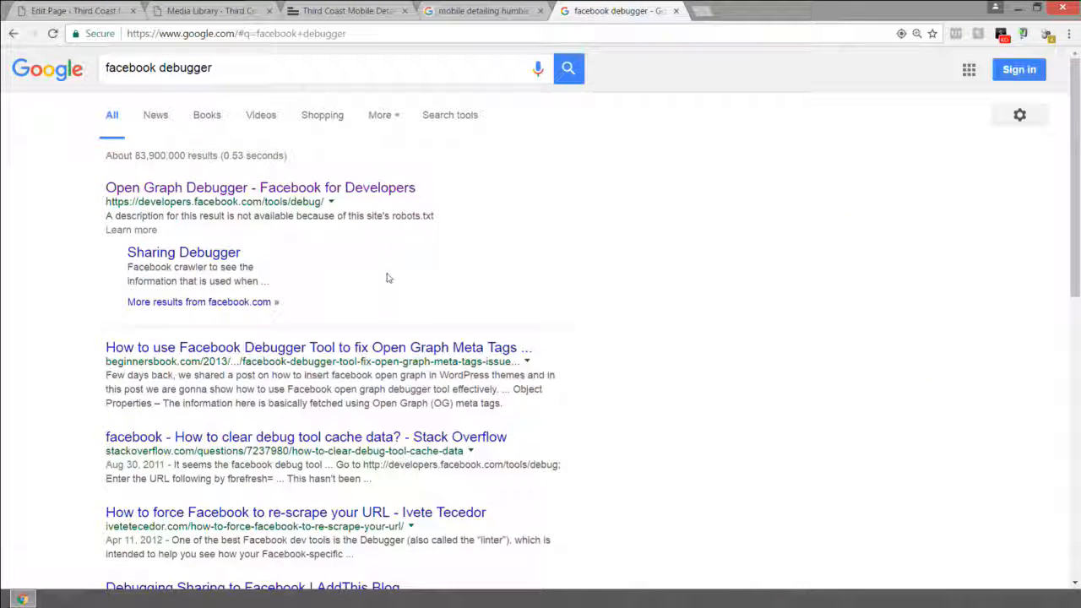
{"action": "left_click", "coordinate": [164, 193]}
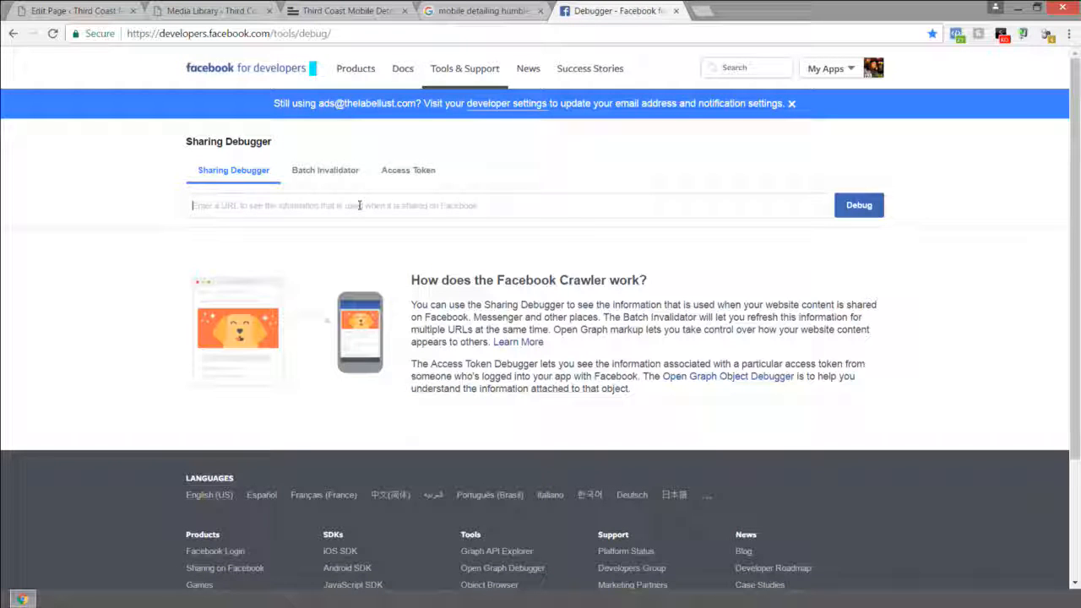
{"action": "type", "text": "www.thirdcoastdetailing.com"}
{"action": "key", "text": "Return"}
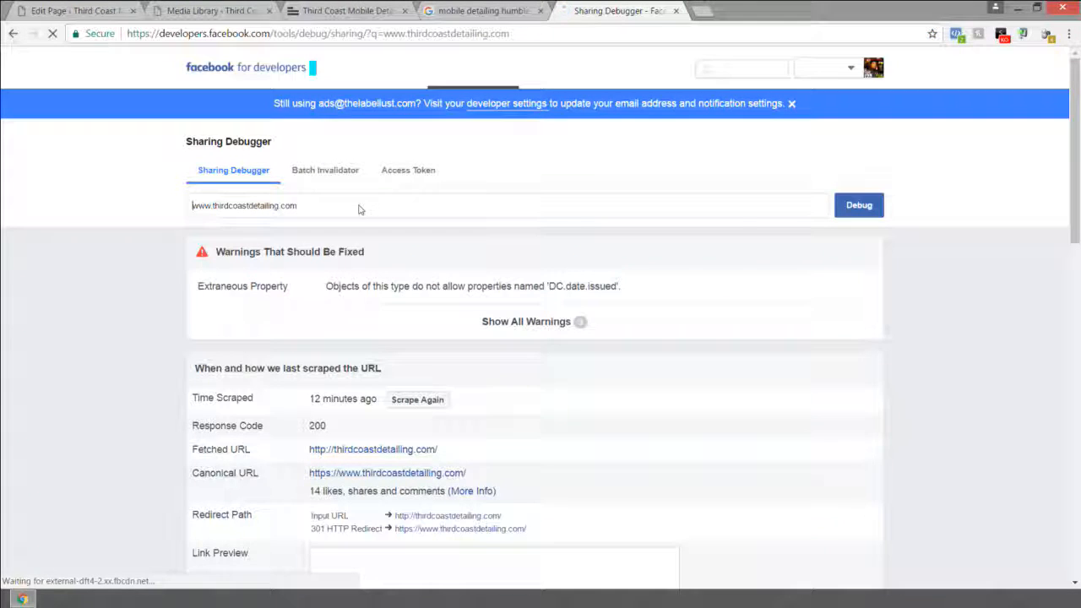
{"action": "left_click", "coordinate": [860, 208]}
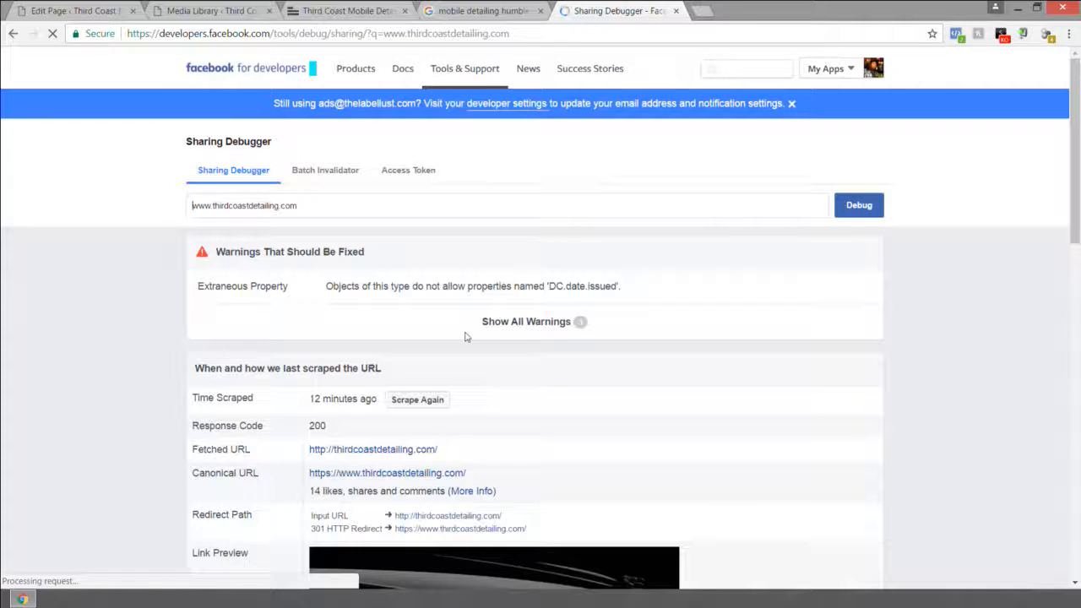
{"action": "left_click", "coordinate": [417, 400]}
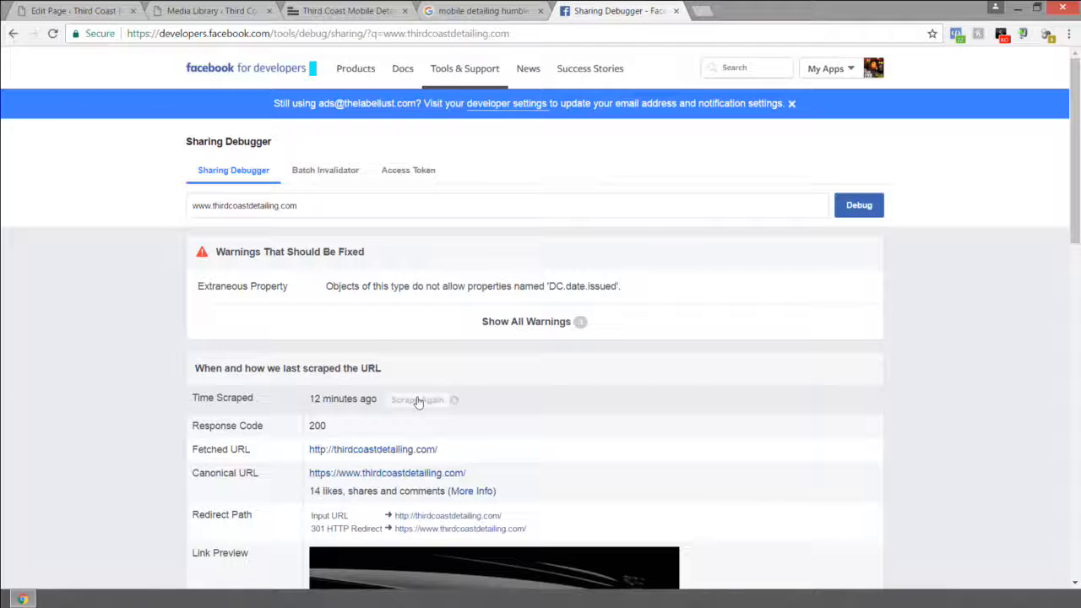
Step: Confirm the Link Preview shows the new Humble, Texas title, then return to the Google results
{"action": "scroll", "coordinate": [417, 402], "scroll_direction": "down", "scroll_amount": 3}
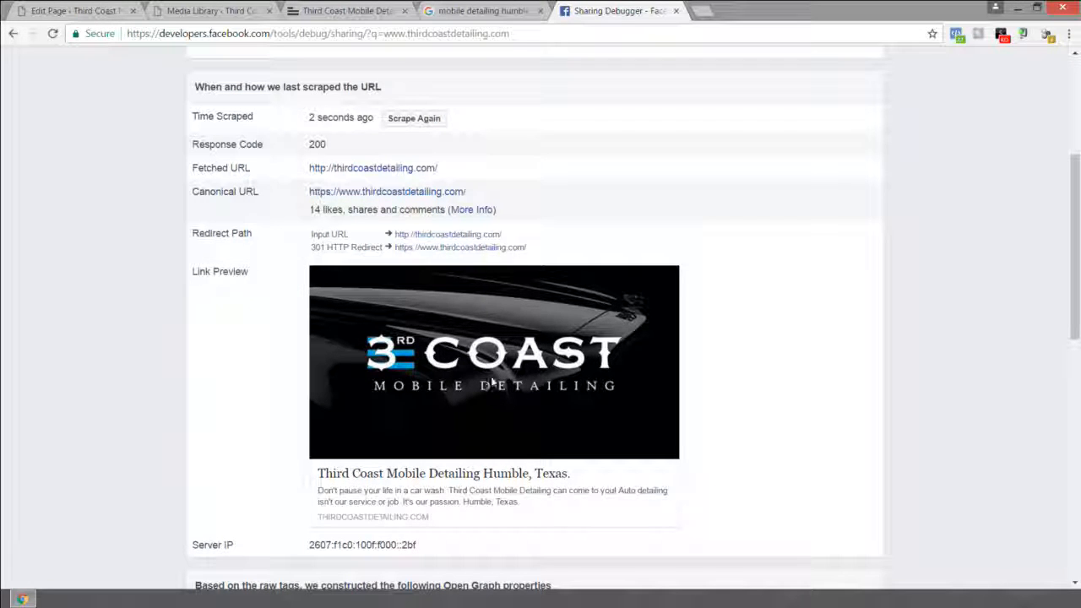
{"action": "left_click", "coordinate": [464, 11]}
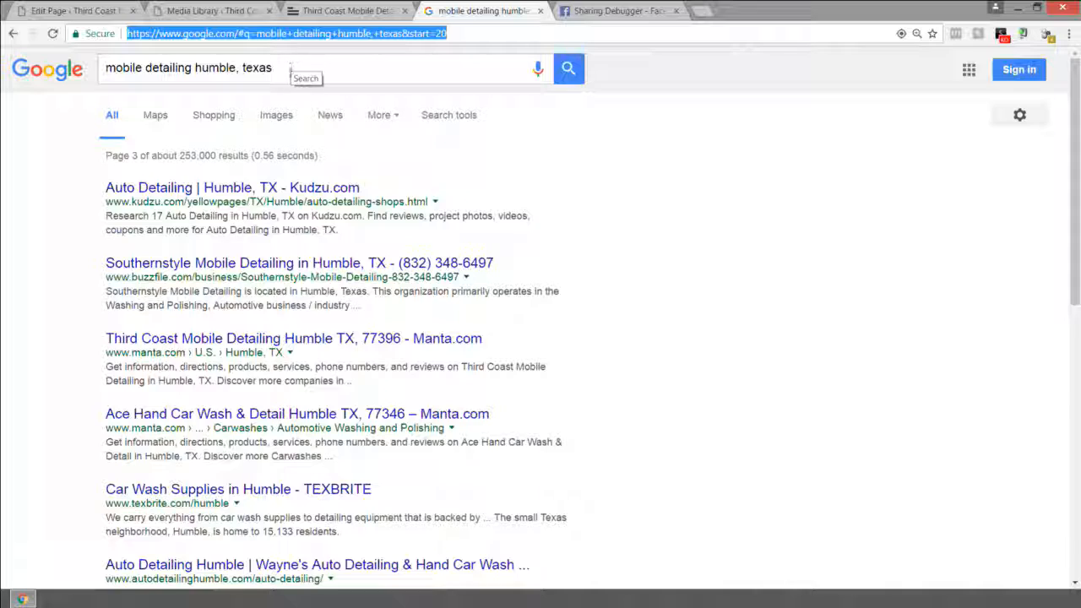
Step: Highlight the Third Coast listing's new description on results page 3
{"action": "scroll", "coordinate": [290, 69], "scroll_direction": "down", "scroll_amount": 4}
{"action": "scroll", "coordinate": [304, 492], "scroll_direction": "down", "scroll_amount": 4}
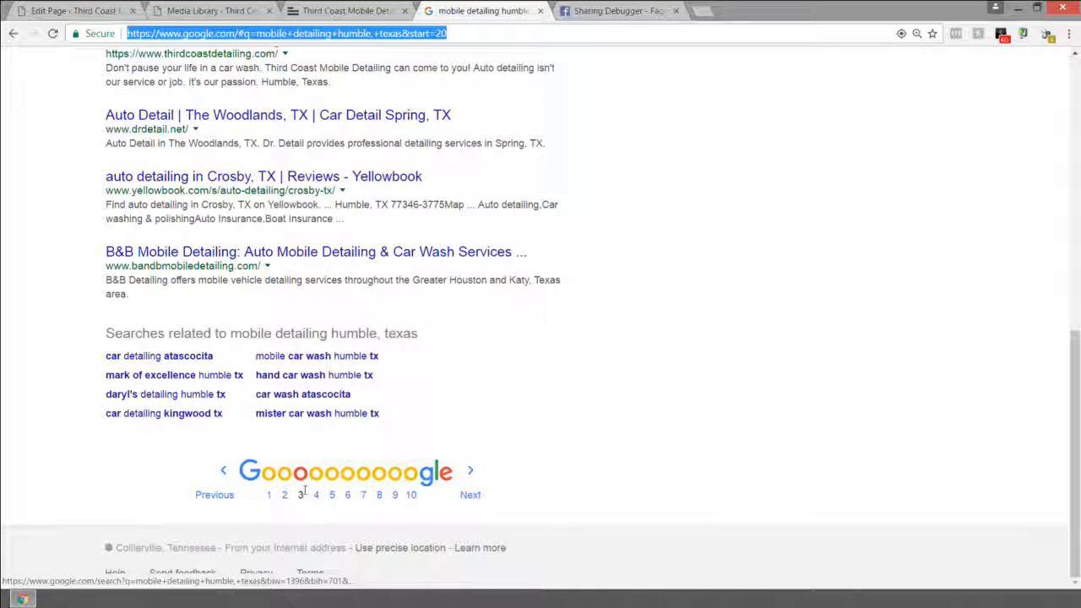
{"action": "scroll", "coordinate": [300, 493], "scroll_direction": "up", "scroll_amount": 3}
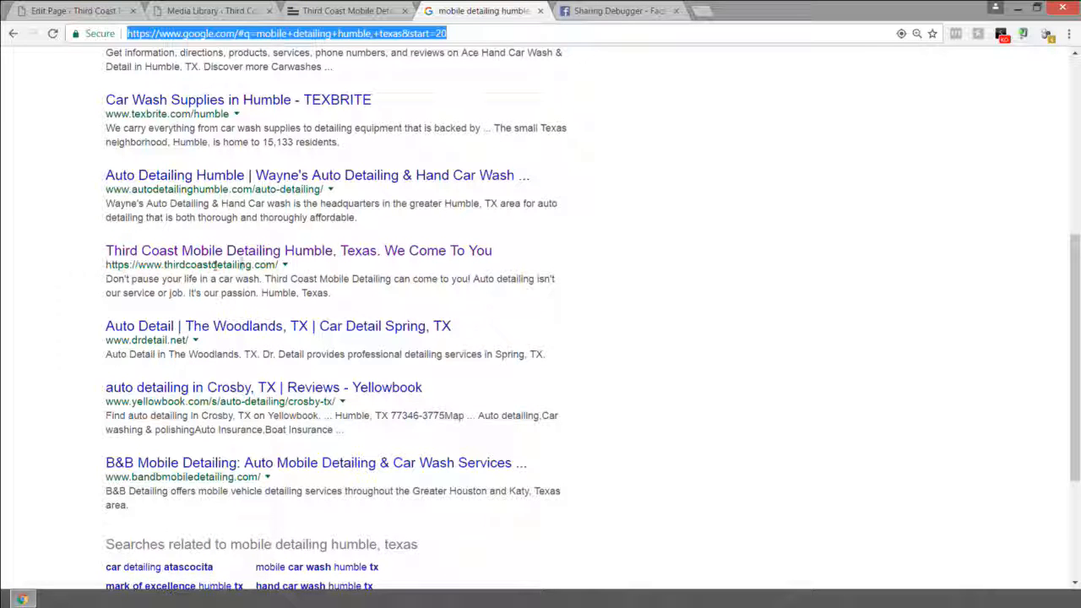
{"action": "left_click_drag", "start_coordinate": [106, 279], "coordinate": [345, 292]}
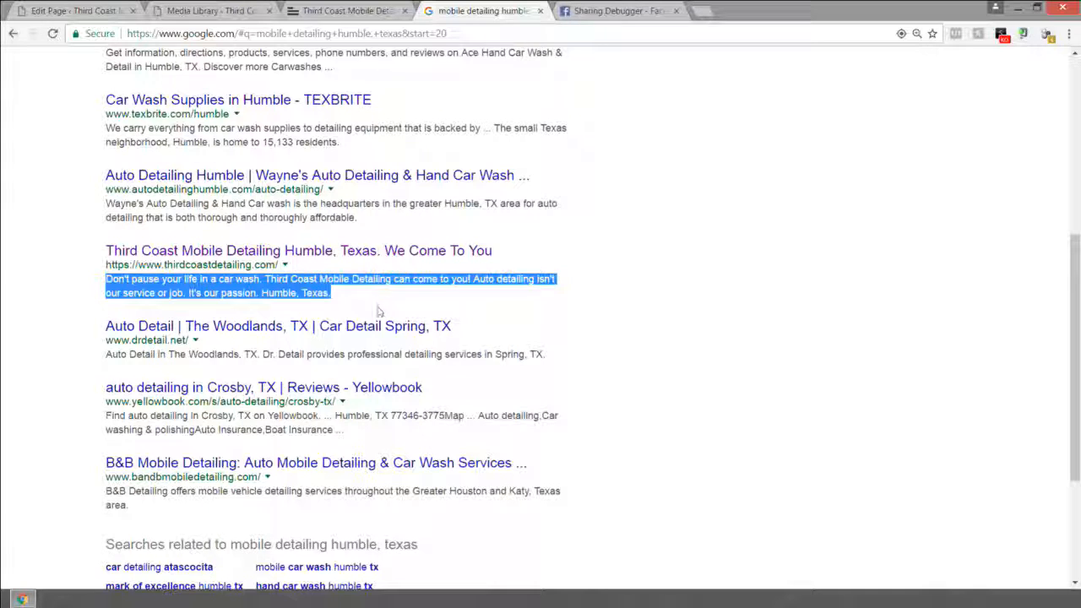
Step: Go to page 1 of the 'mobile detailing humble, texas' results
{"action": "scroll", "coordinate": [376, 311], "scroll_direction": "down", "scroll_amount": 3}
{"action": "scroll", "coordinate": [338, 381], "scroll_direction": "up", "scroll_amount": 2}
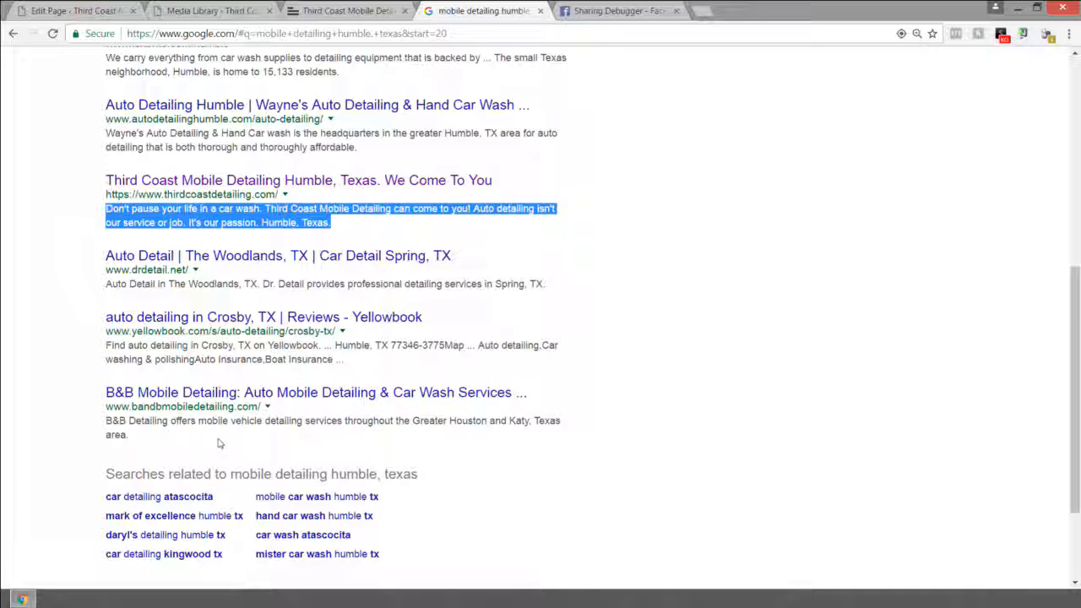
{"action": "scroll", "coordinate": [265, 289], "scroll_direction": "up", "scroll_amount": 1}
{"action": "scroll", "coordinate": [264, 289], "scroll_direction": "up", "scroll_amount": 2}
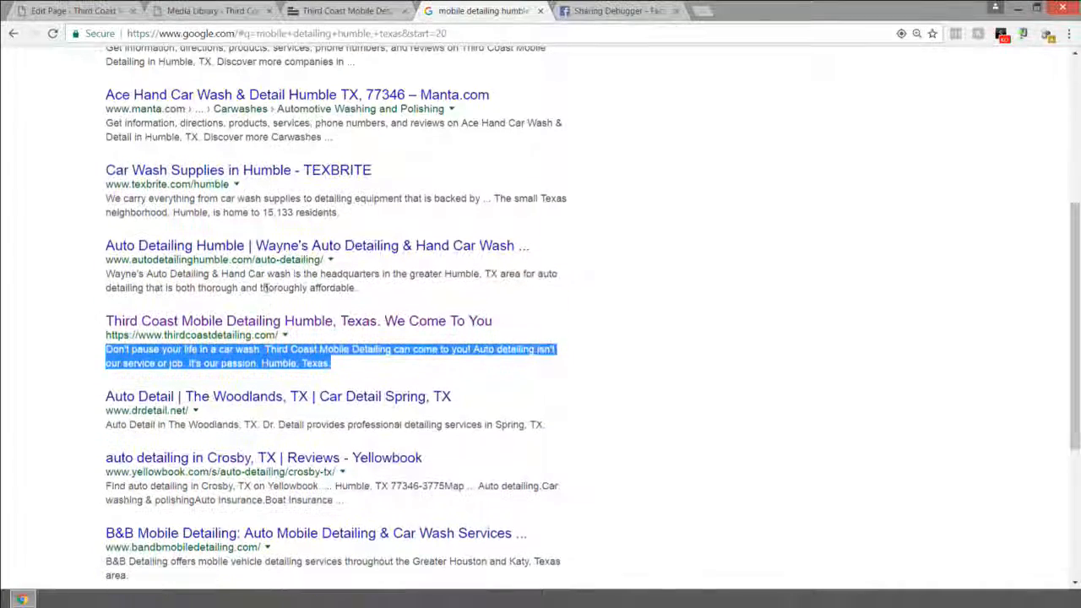
{"action": "scroll", "coordinate": [304, 338], "scroll_direction": "down", "scroll_amount": 2}
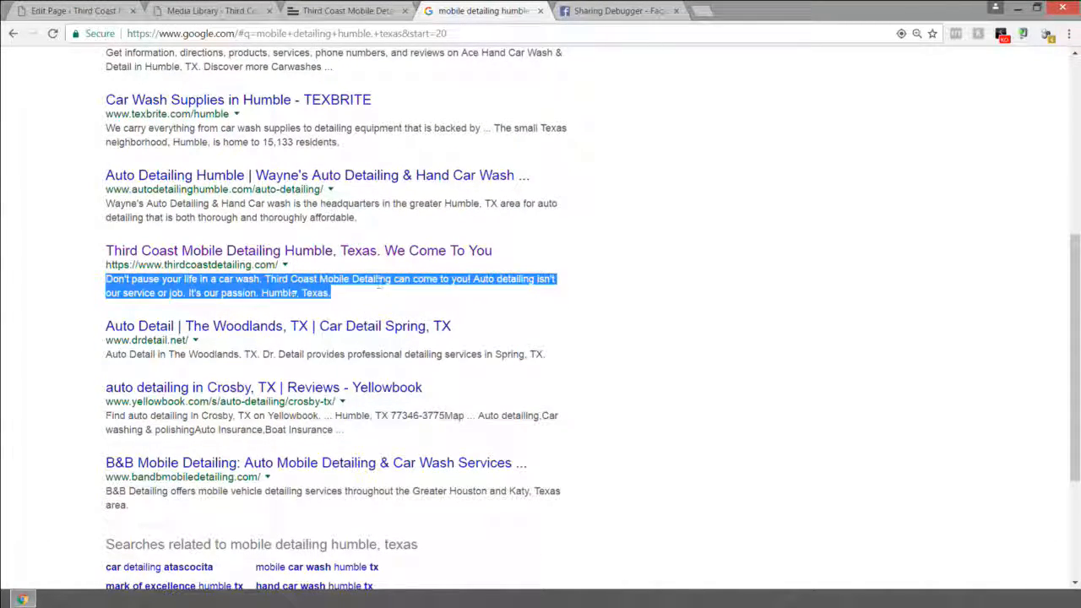
{"action": "scroll", "coordinate": [380, 293], "scroll_direction": "down", "scroll_amount": 3}
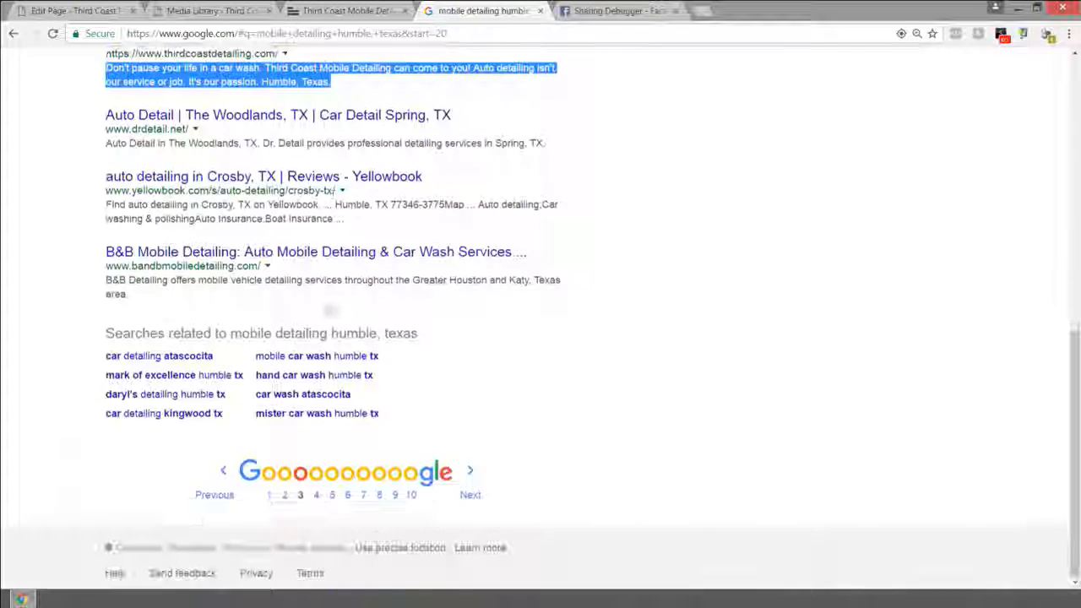
{"action": "left_click", "coordinate": [269, 496]}
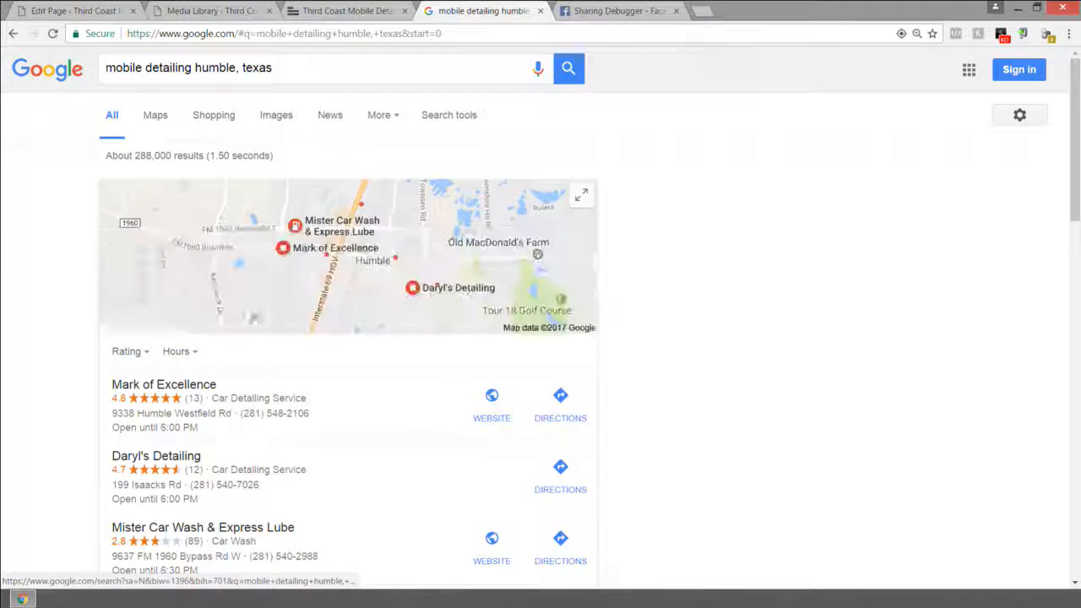
Step: Reload results page 3 to recheck the Third Coast title, then return to the WordPress Edit Page
{"action": "scroll", "coordinate": [245, 363], "scroll_direction": "down", "scroll_amount": 4}
{"action": "scroll", "coordinate": [249, 314], "scroll_direction": "down", "scroll_amount": 10}
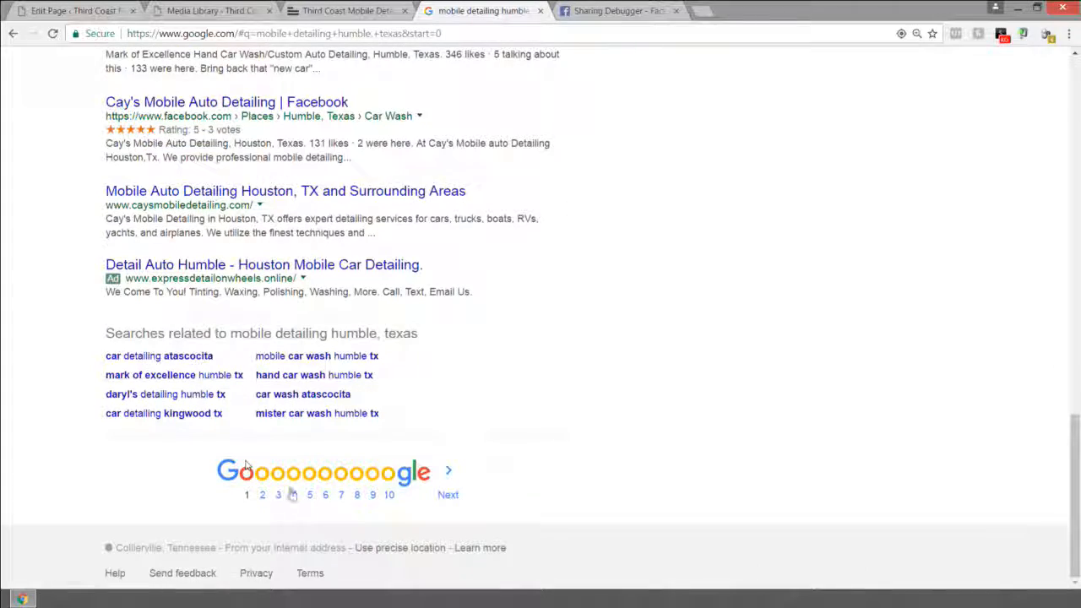
{"action": "left_click", "coordinate": [279, 496]}
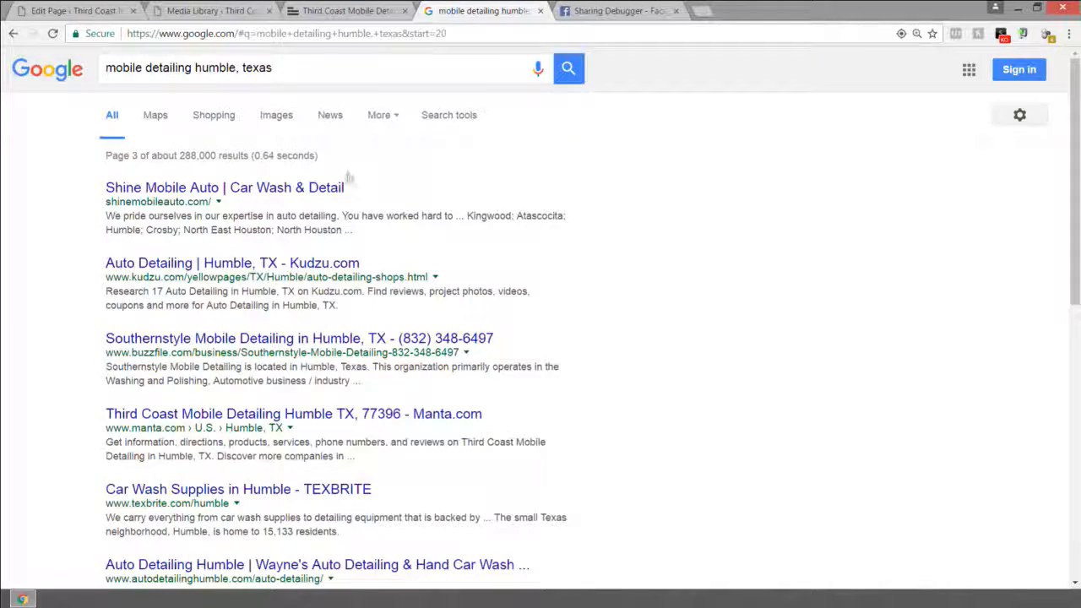
{"action": "scroll", "coordinate": [295, 242], "scroll_direction": "down", "scroll_amount": 5}
{"action": "scroll", "coordinate": [287, 215], "scroll_direction": "up", "scroll_amount": 1}
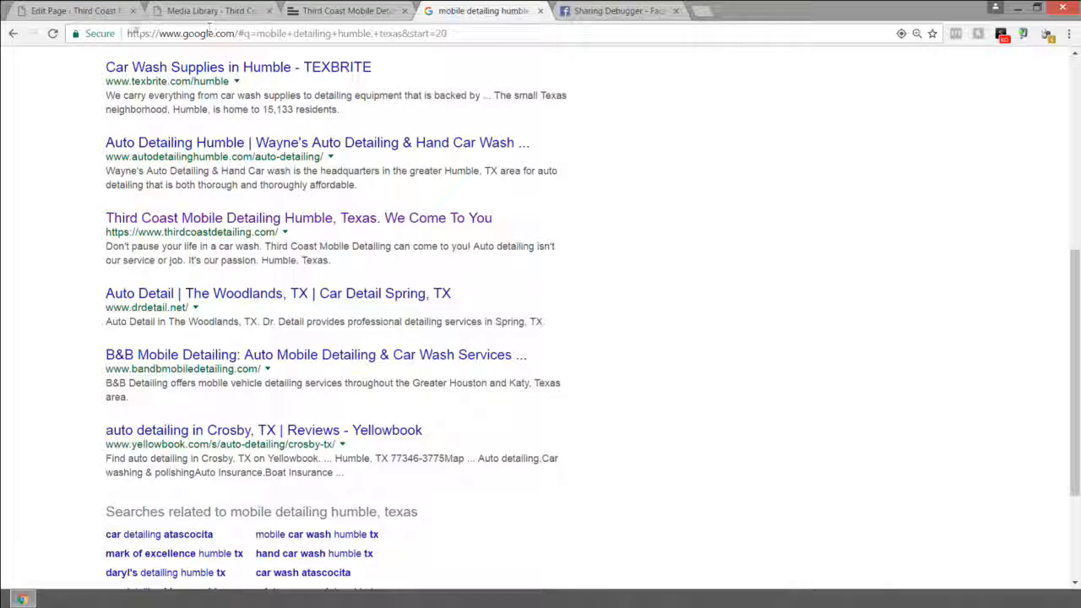
{"action": "key", "text": "ctrl+shift+Tab"}
{"action": "key", "text": "ctrl+shift+Tab"}
{"action": "key", "text": "ctrl+shift+Tab"}
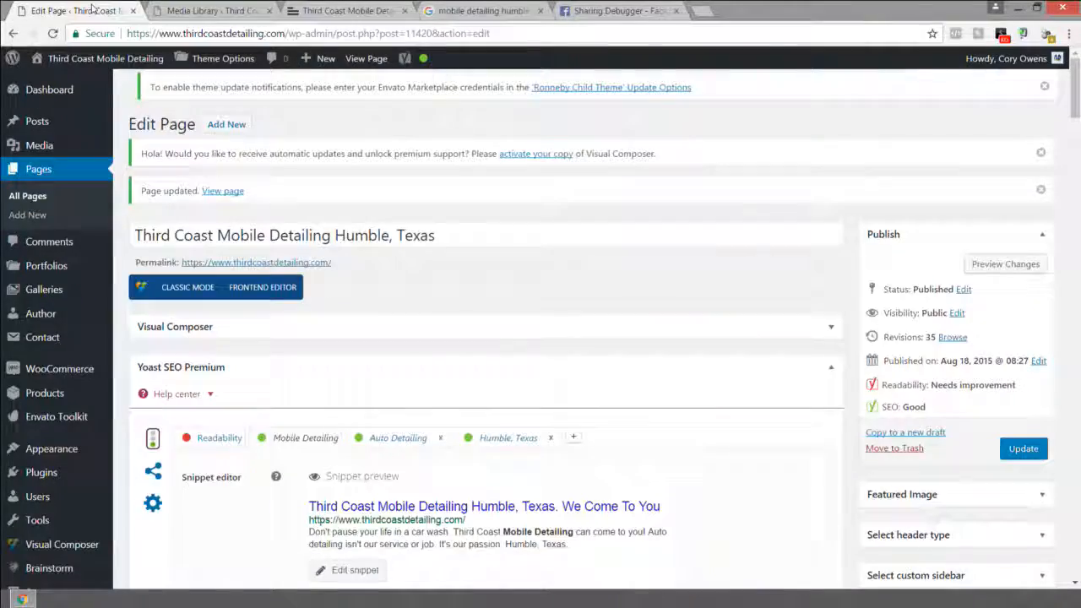
Step: Move past the live Third Coast site to the WordPress Media Library
{"action": "key", "text": "ctrl+Tab"}
{"action": "key", "text": "ctrl+Tab"}
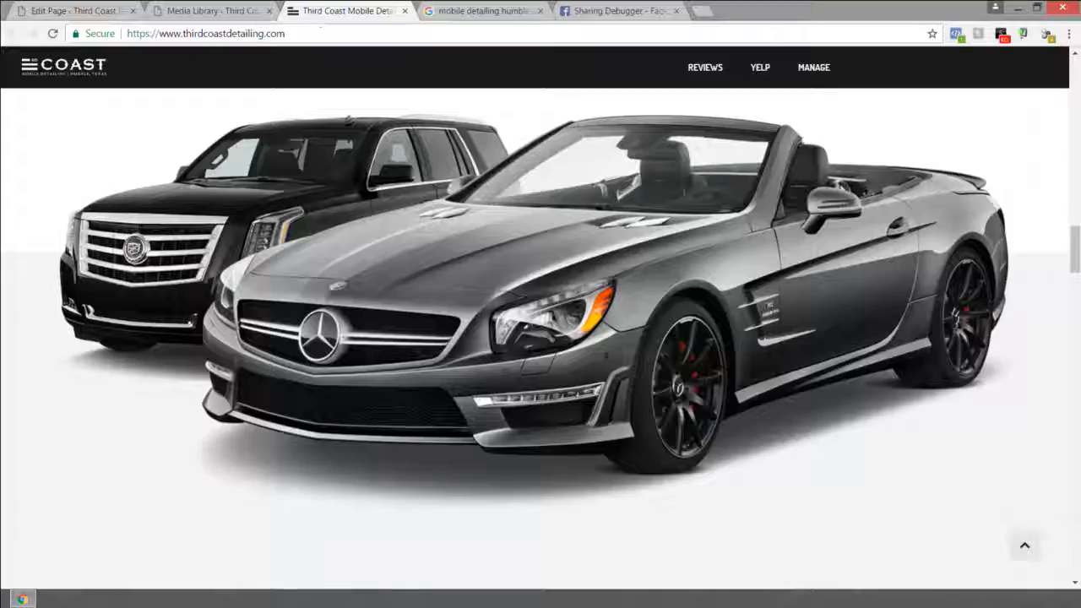
{"action": "left_click", "coordinate": [247, 14]}
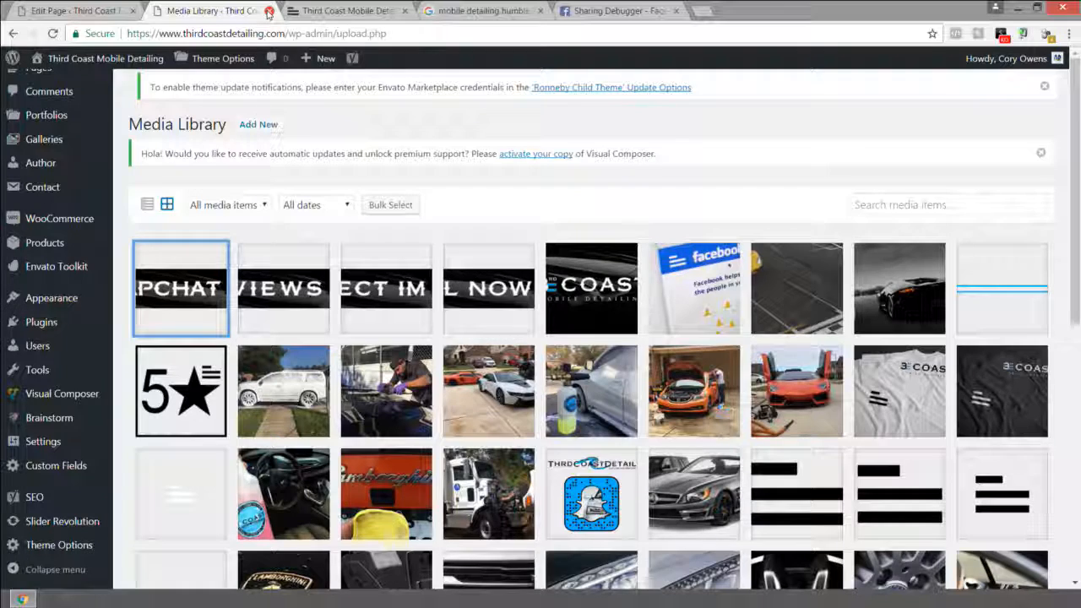